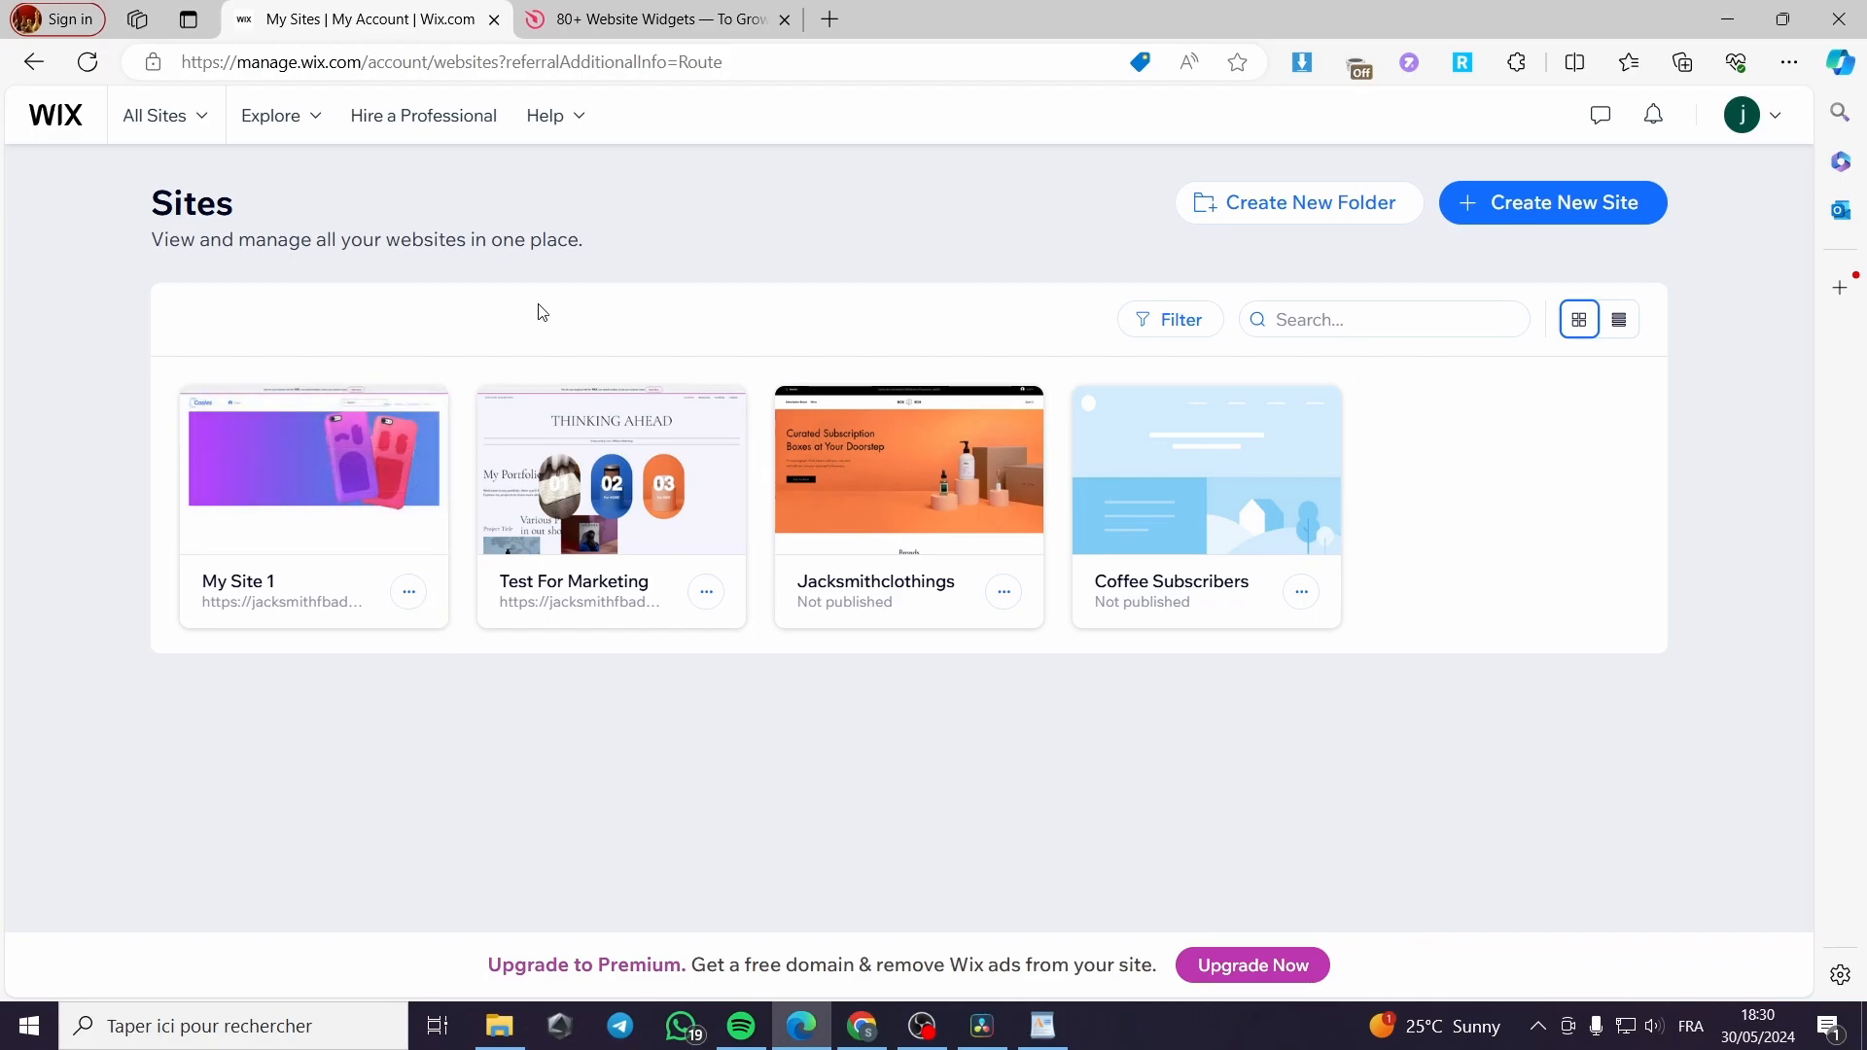
- Open the Jacksmithclothings site from the Wix sites list in the website editor, dismissing the dashboard tour
click(661, 20)
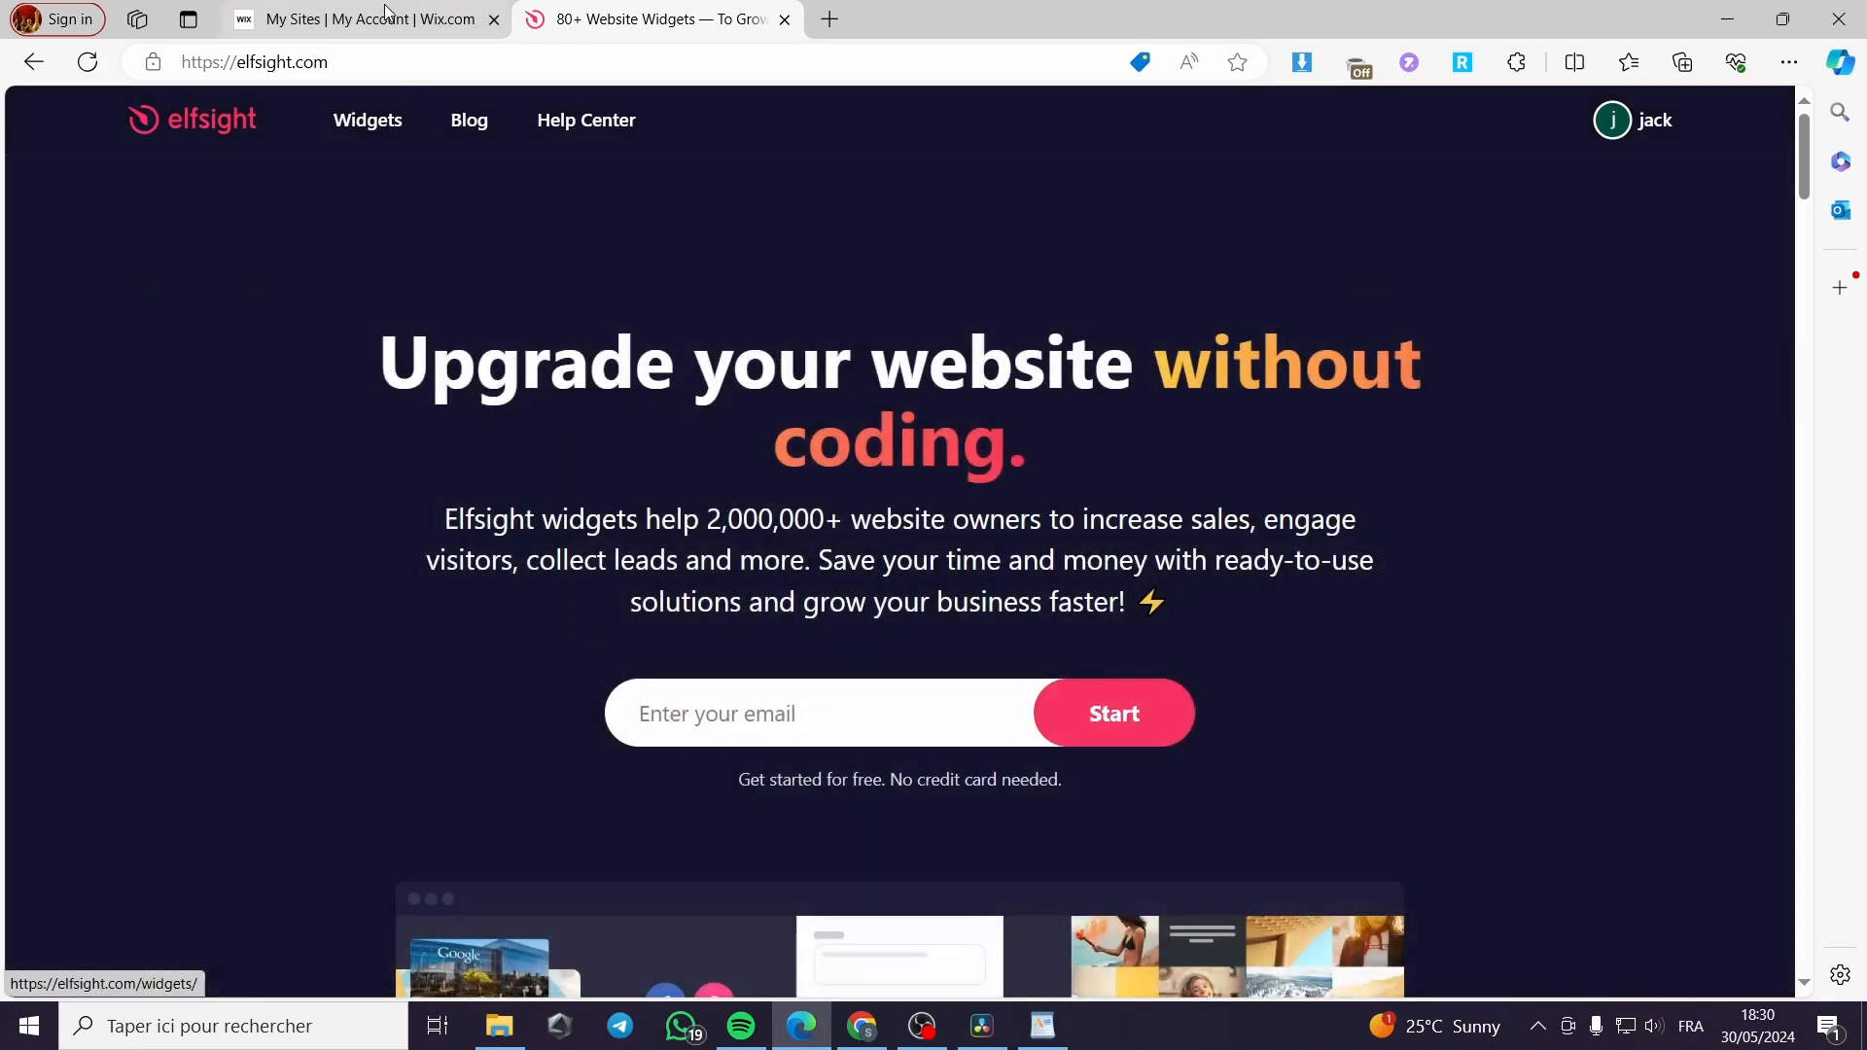
click(387, 15)
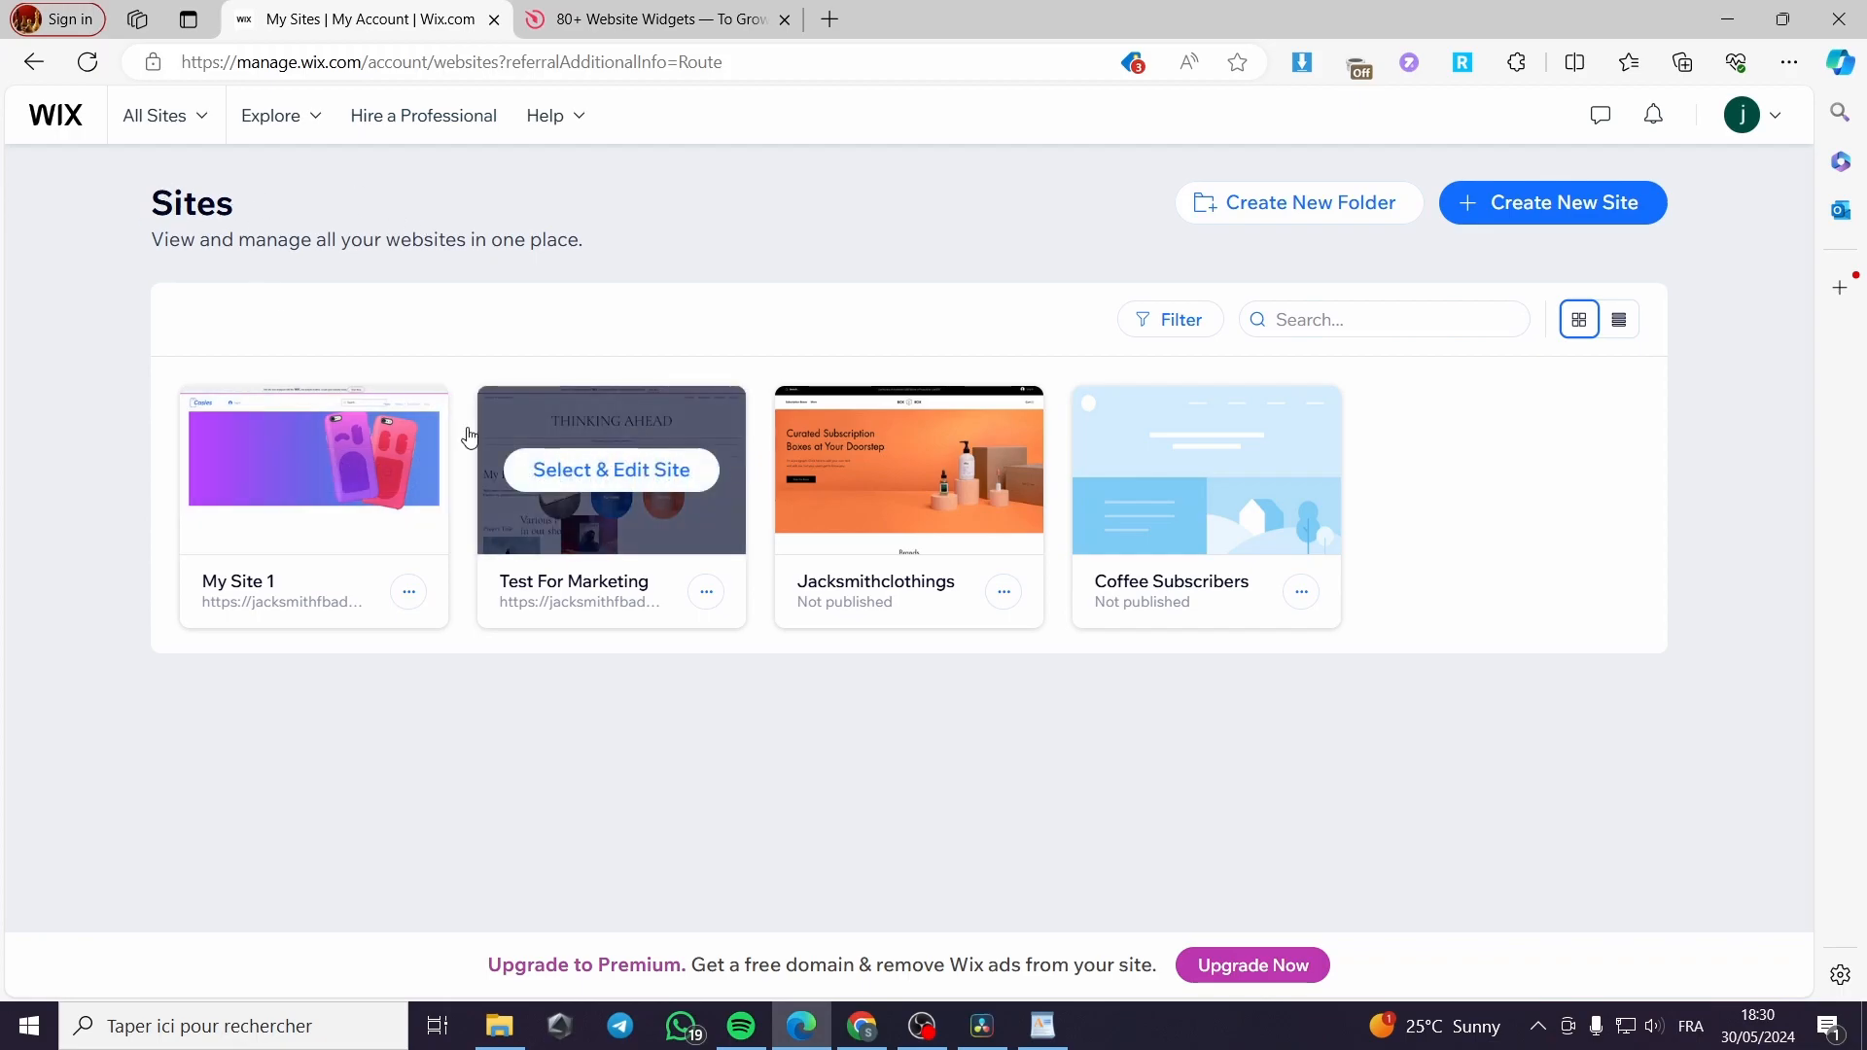
mouse_move(933, 480)
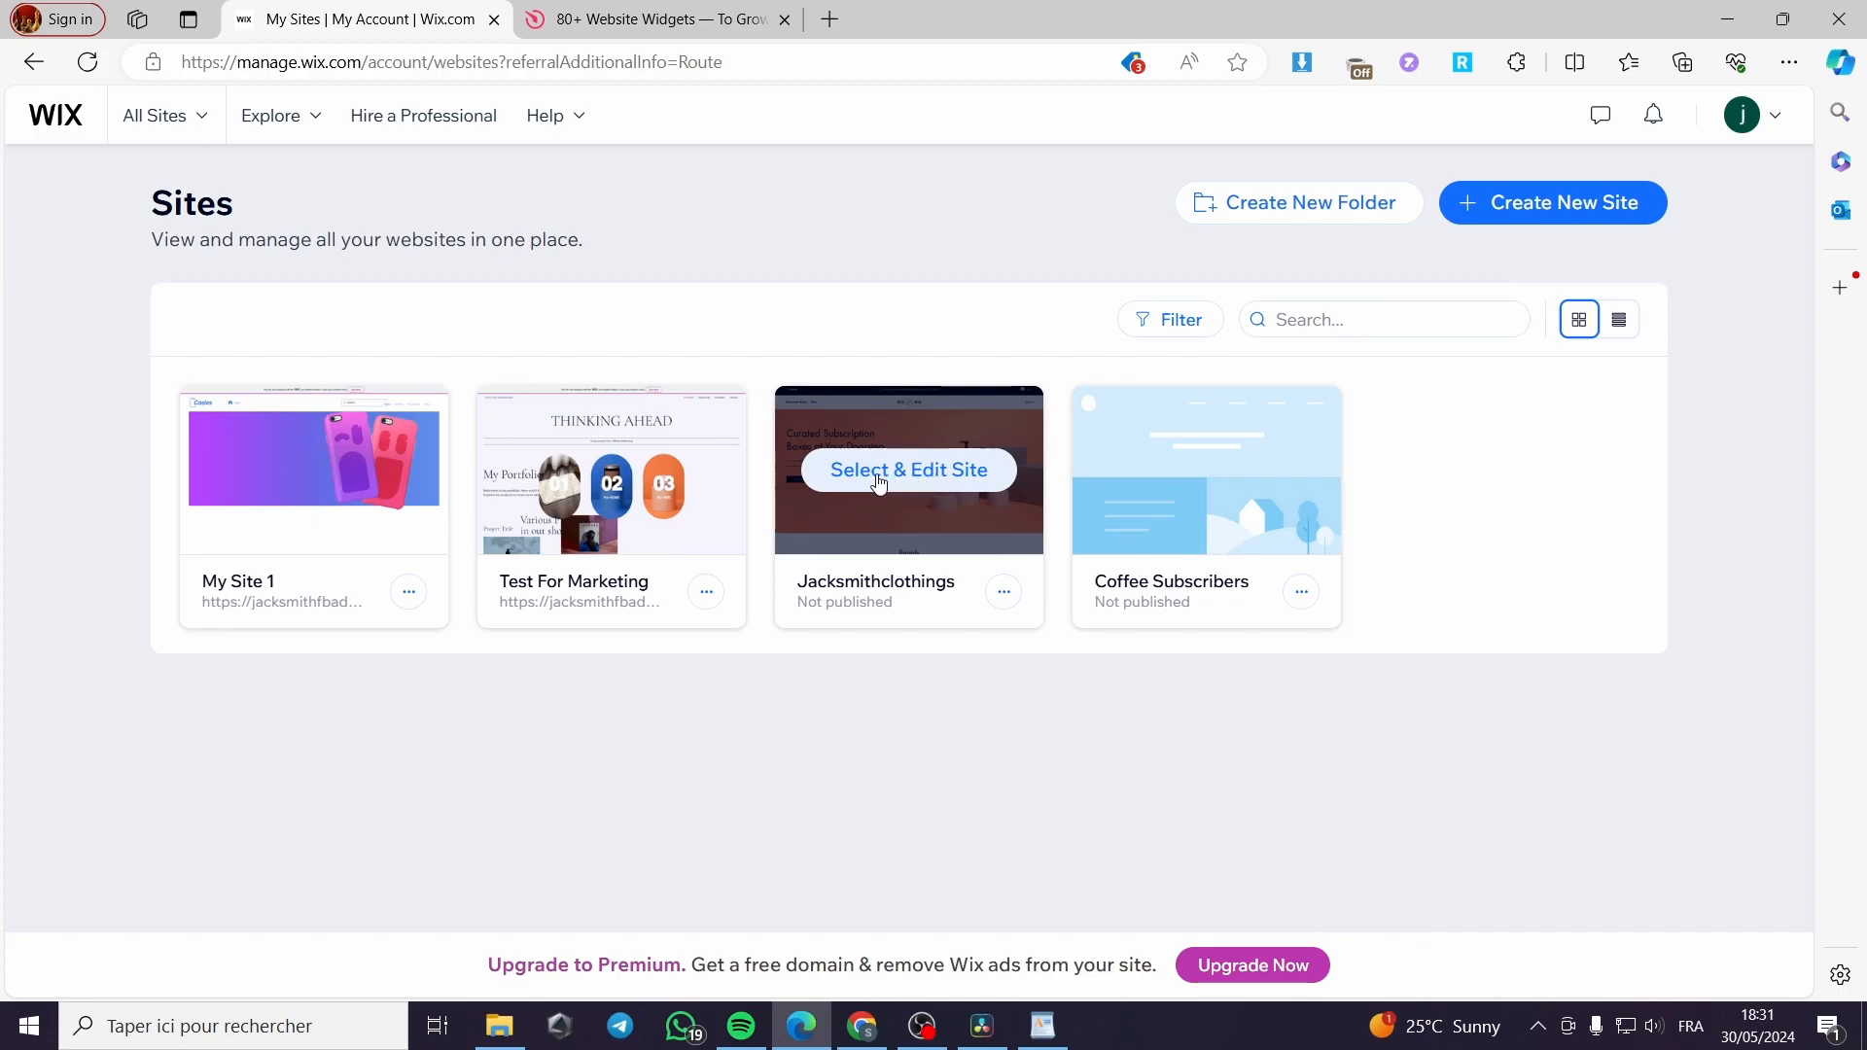
click(880, 480)
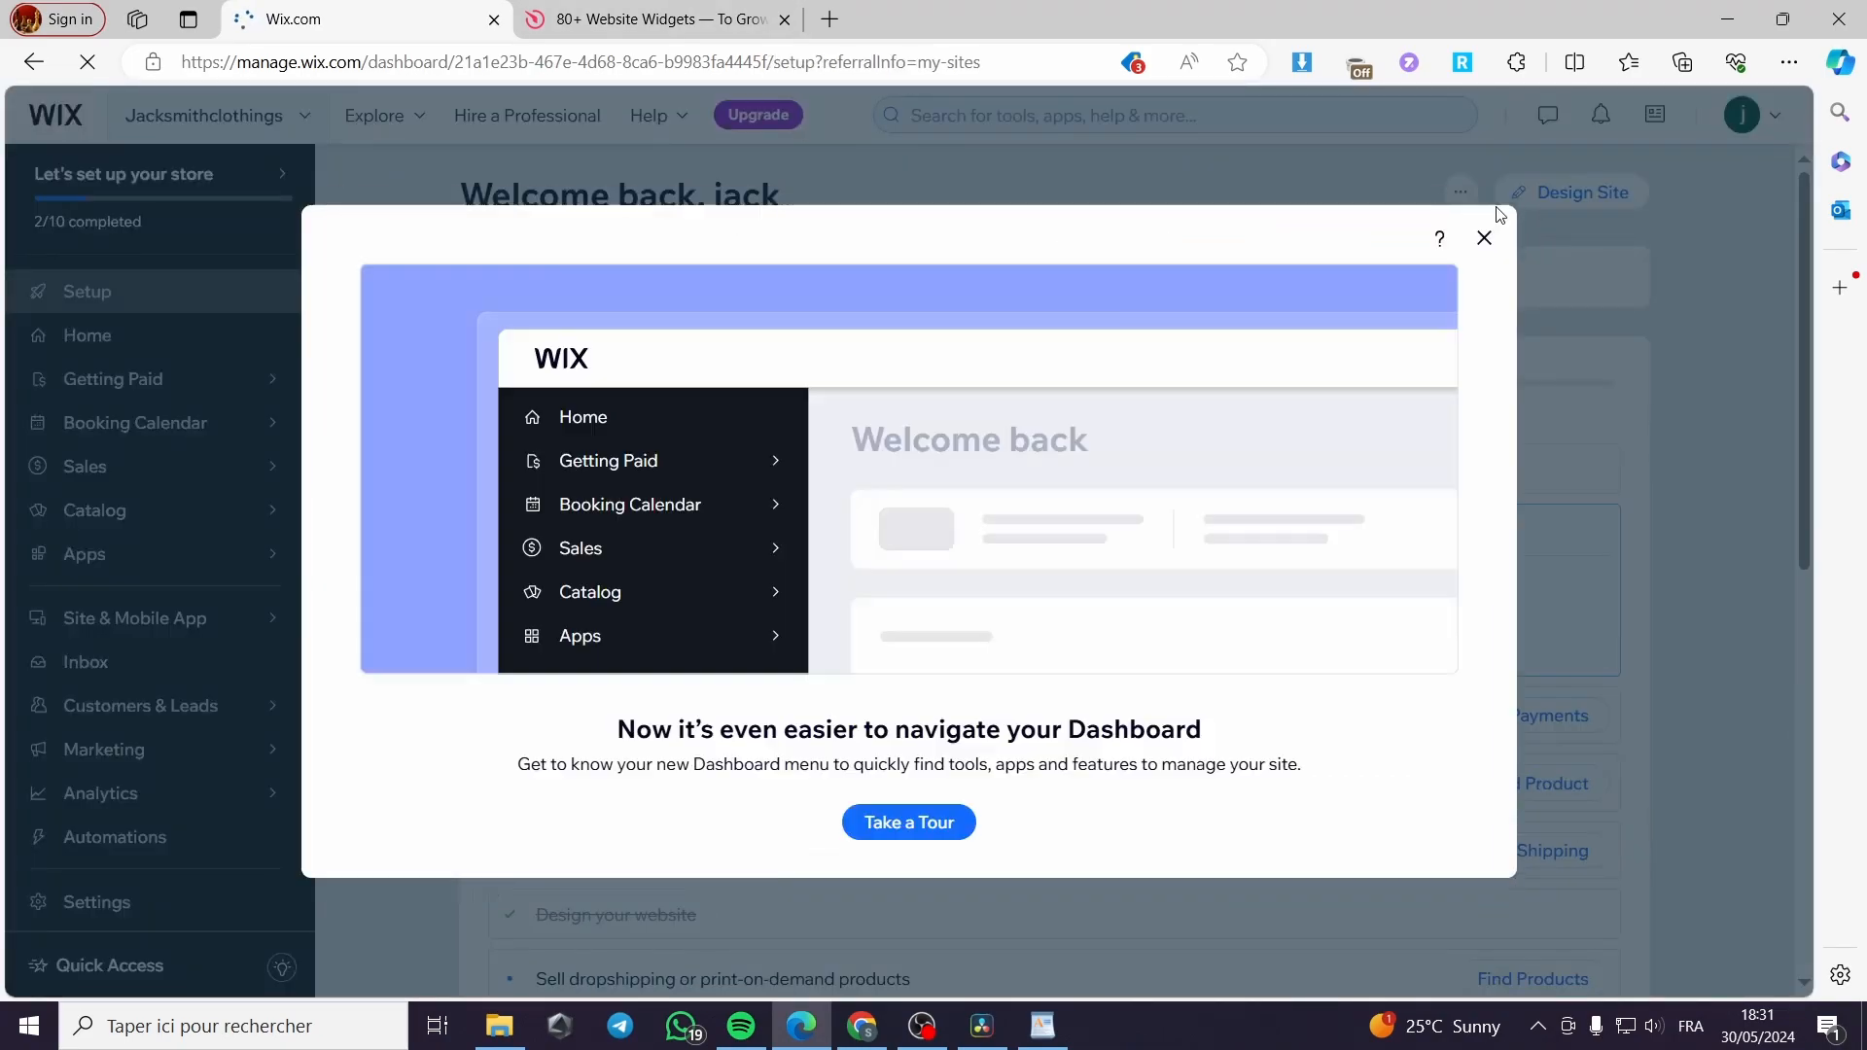
click(1484, 237)
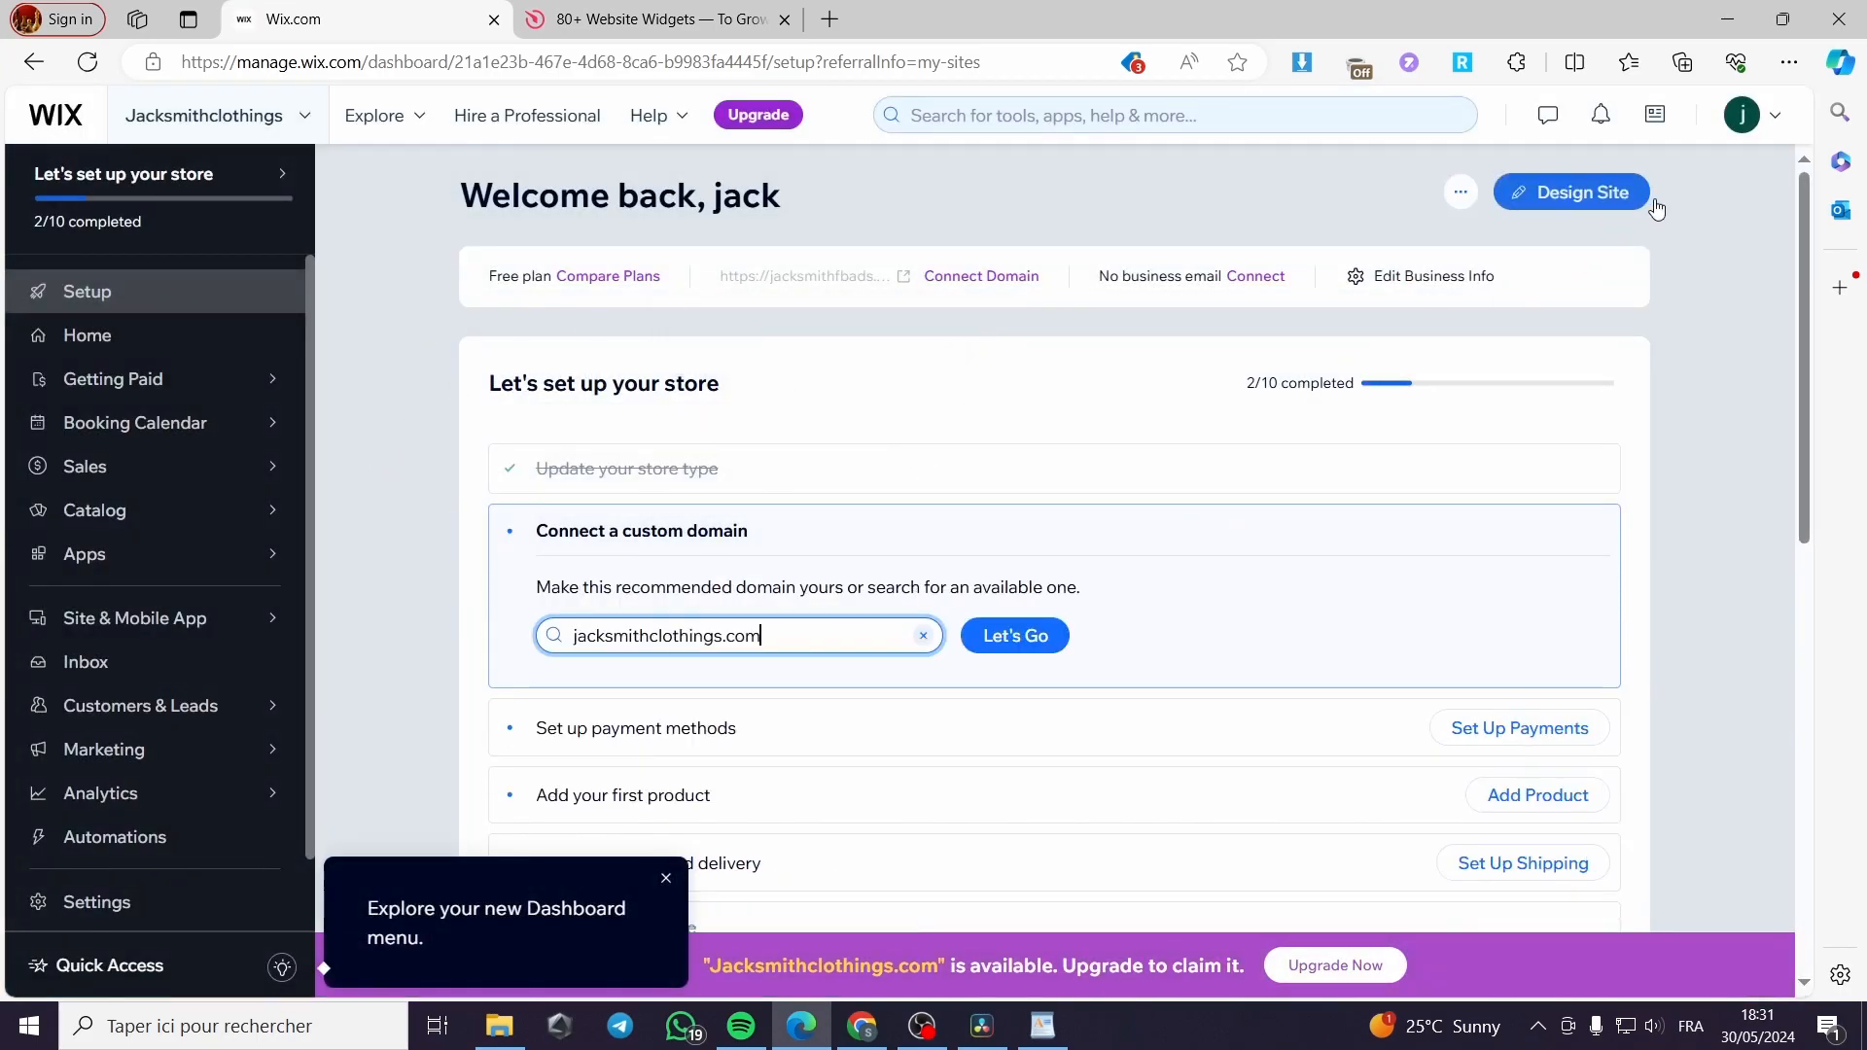
click(1602, 197)
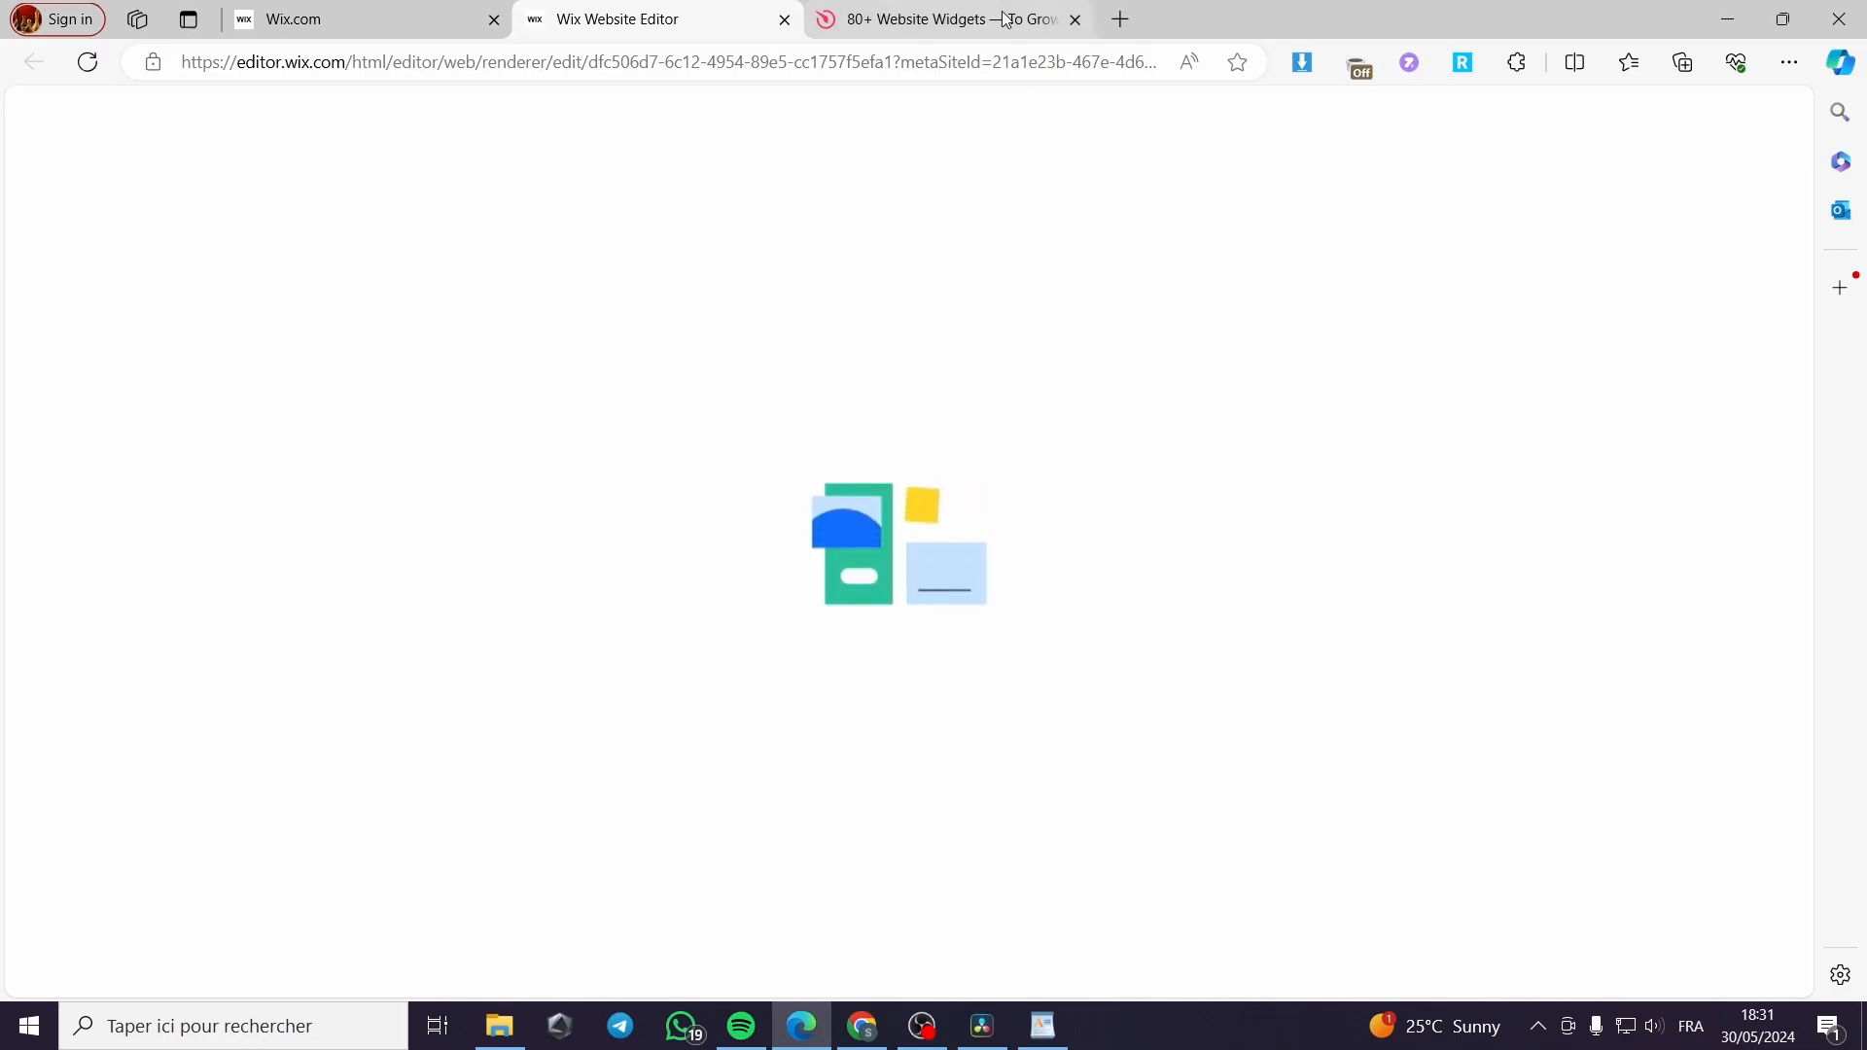
- Switch to the Elfsight site and open the WhatsApp Chat widget page
click(970, 26)
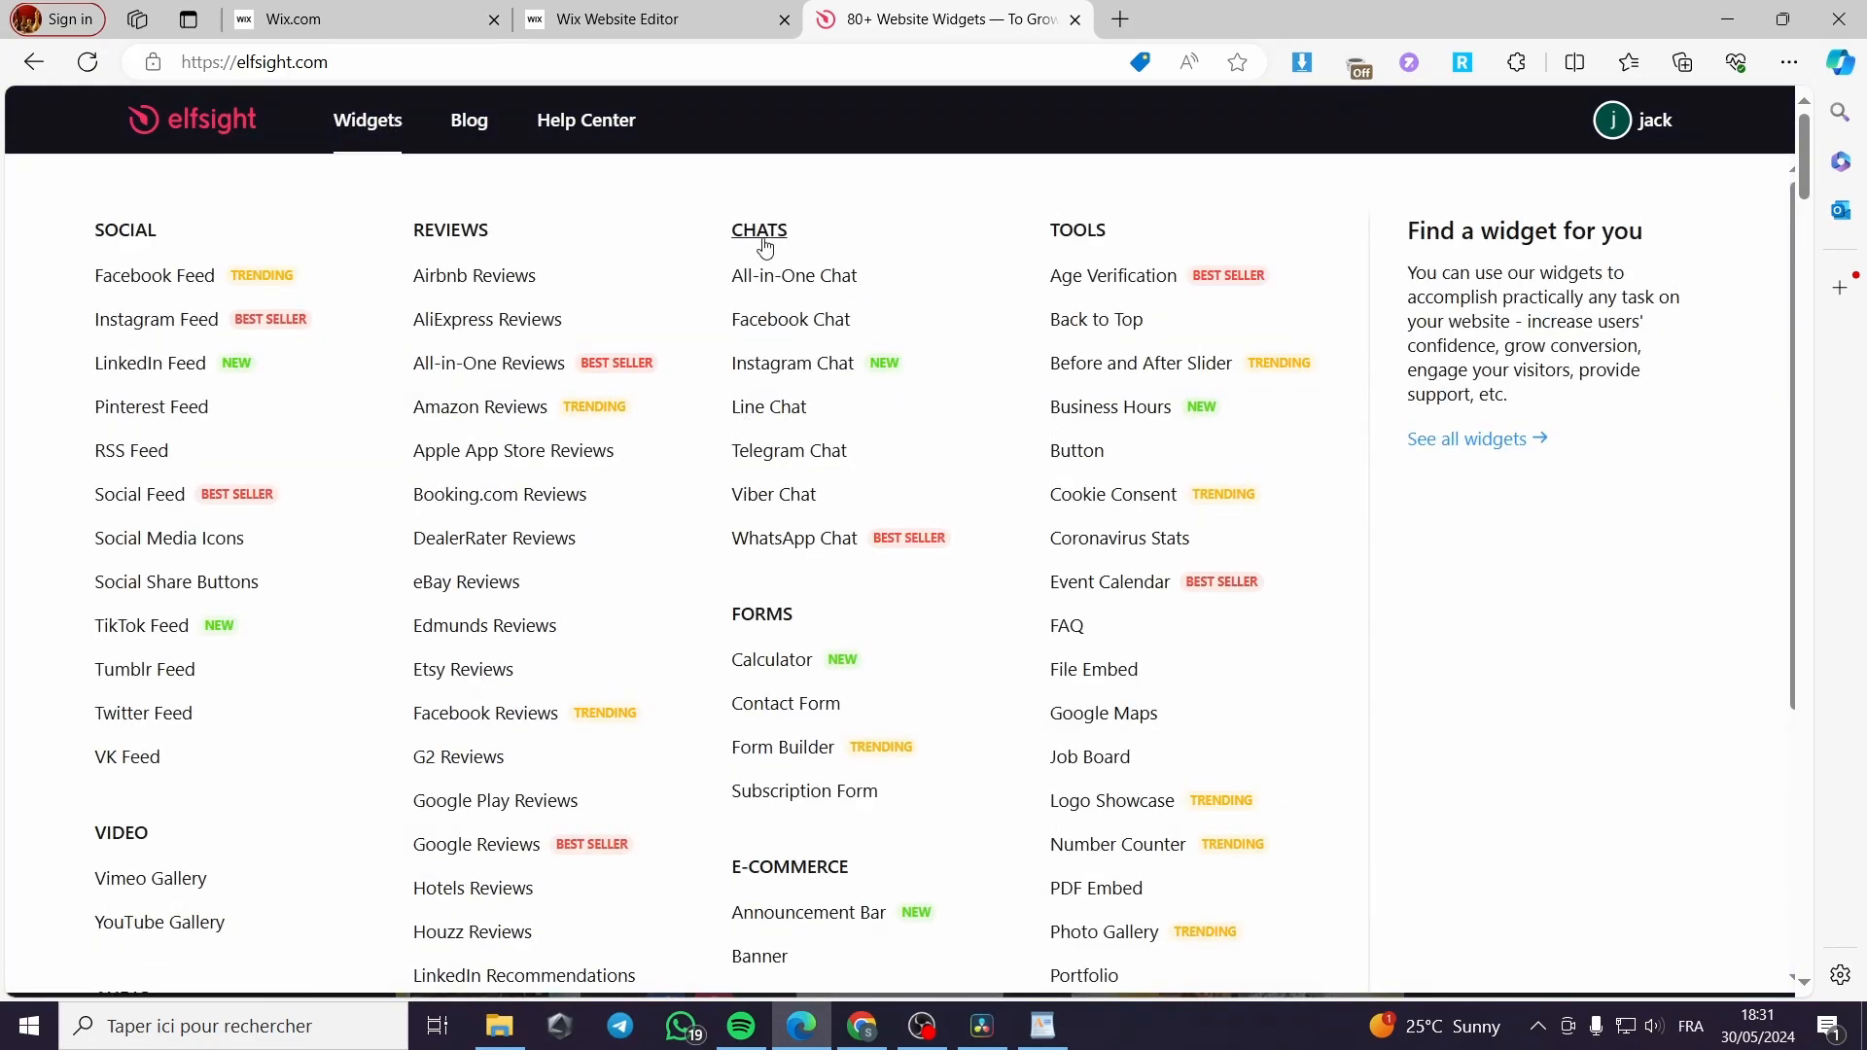
click(809, 550)
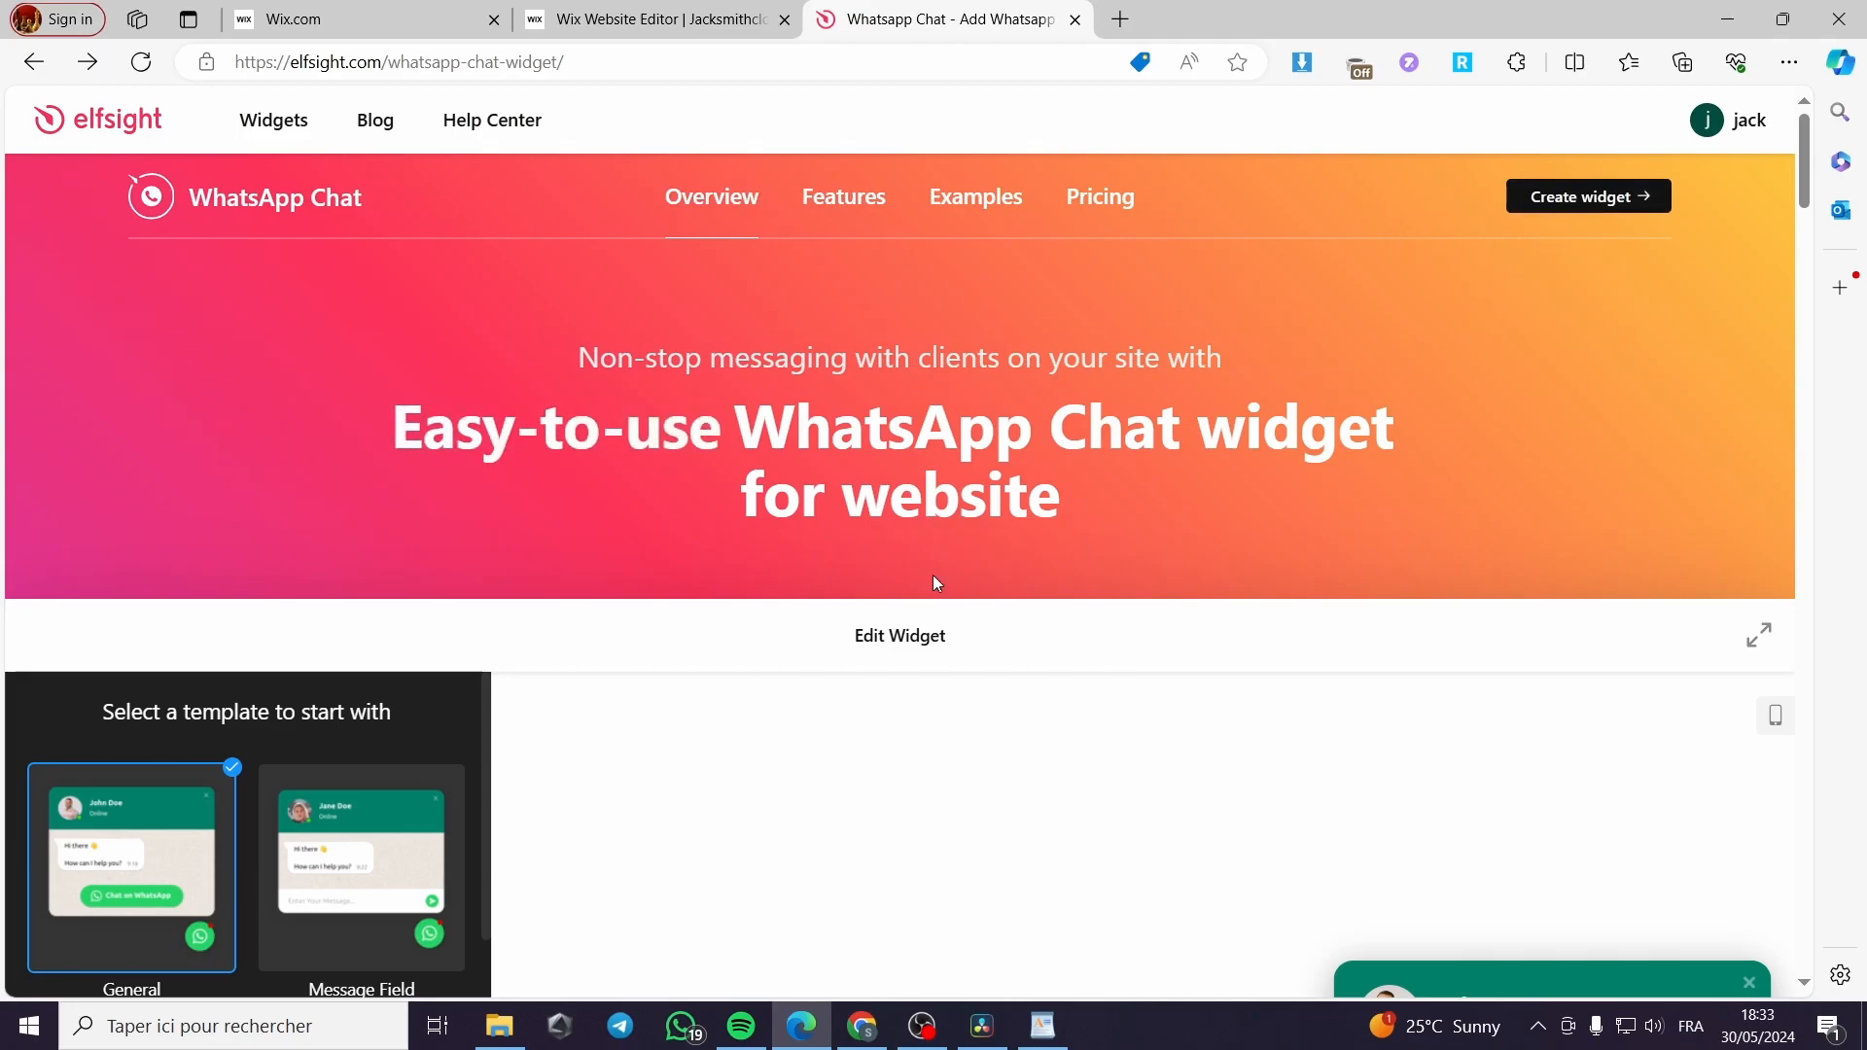
- Examine the WhatsApp Chat widget page, its live preview and the available starting templates
scroll(1128, 603, down, 1)
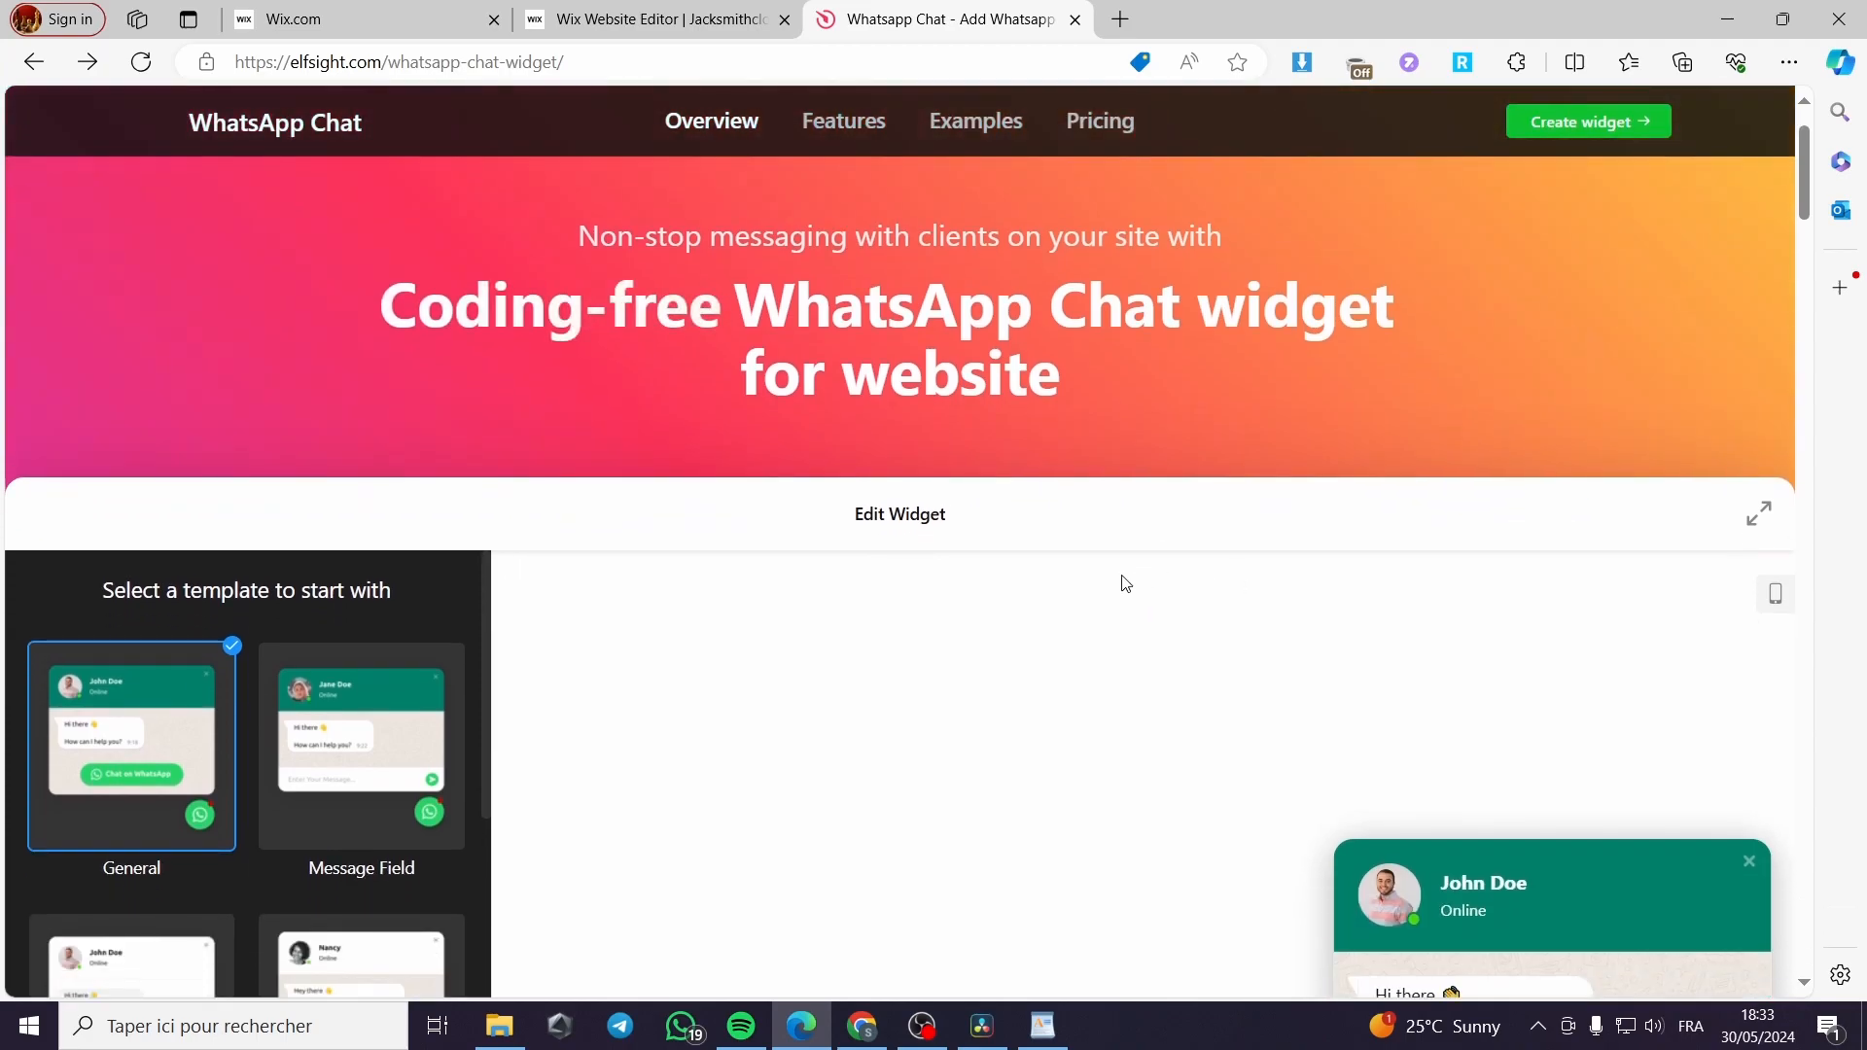
scroll(785, 550, up, 1)
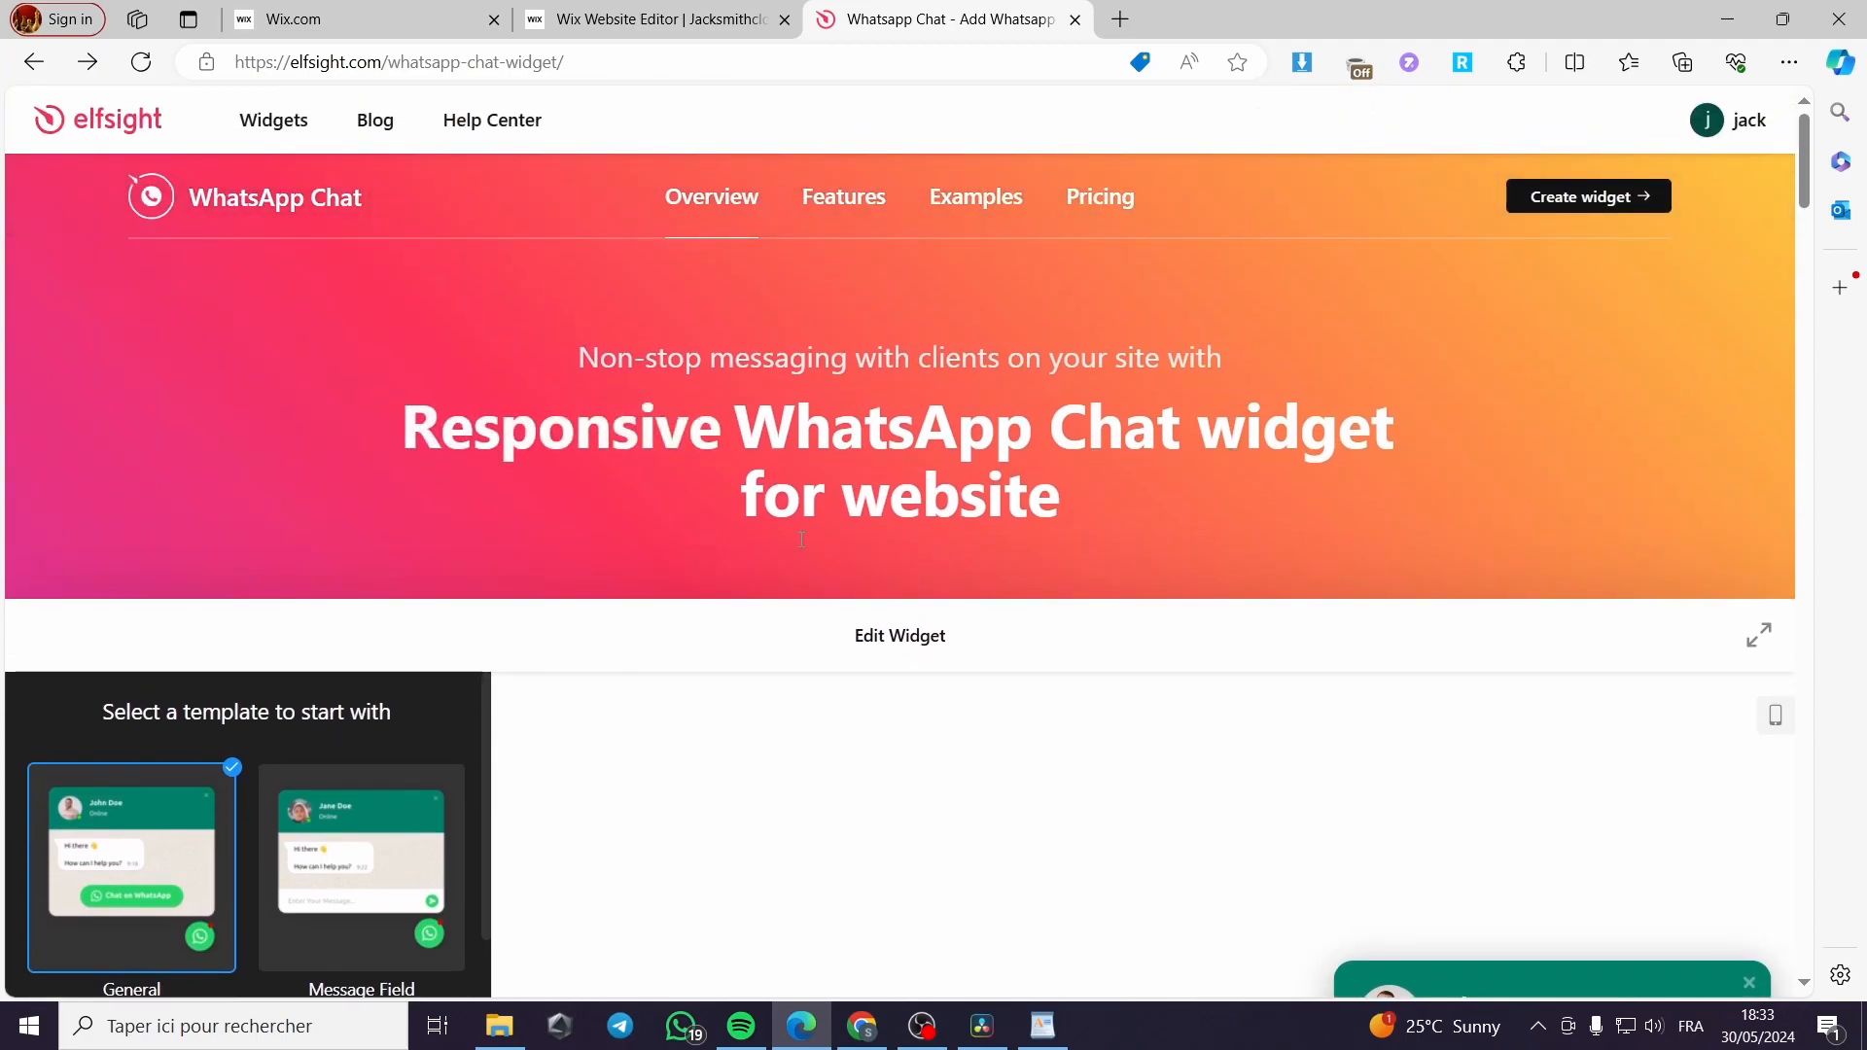
scroll(707, 570, down, 2)
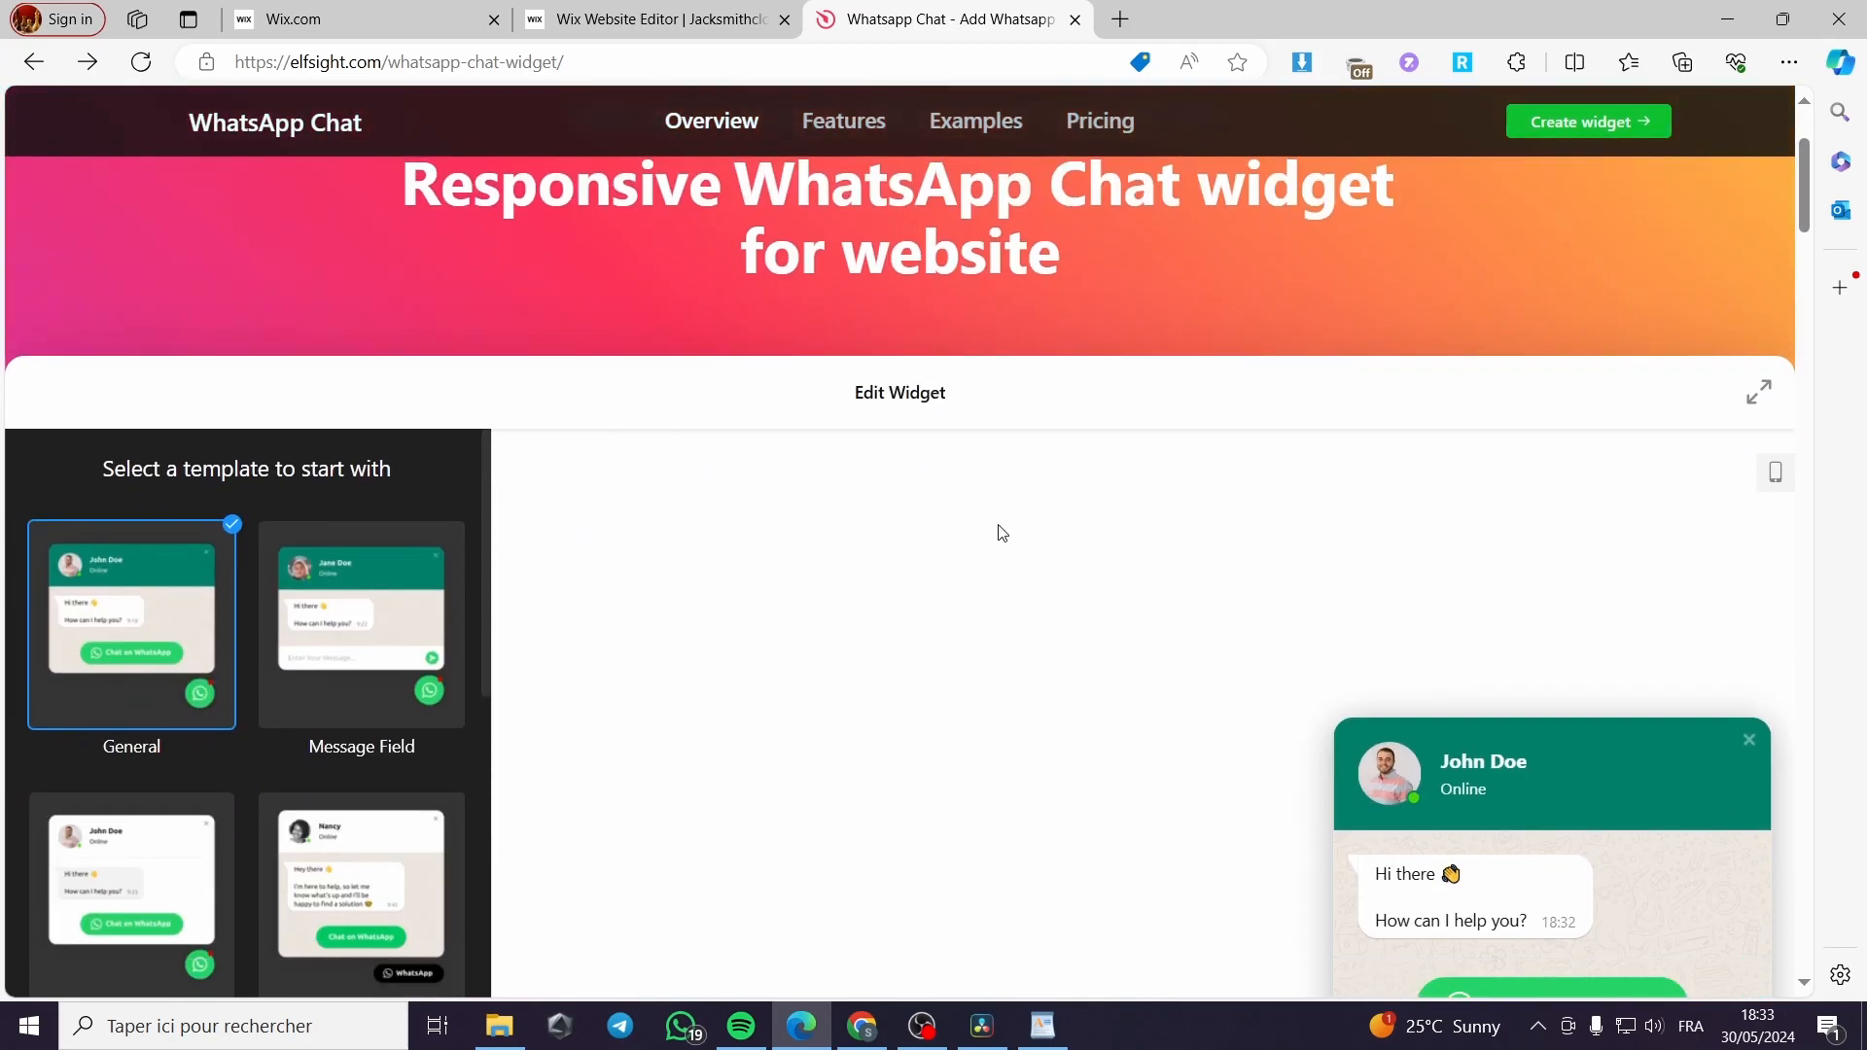
scroll(962, 525, down, 1)
scroll(1589, 657, down, 2)
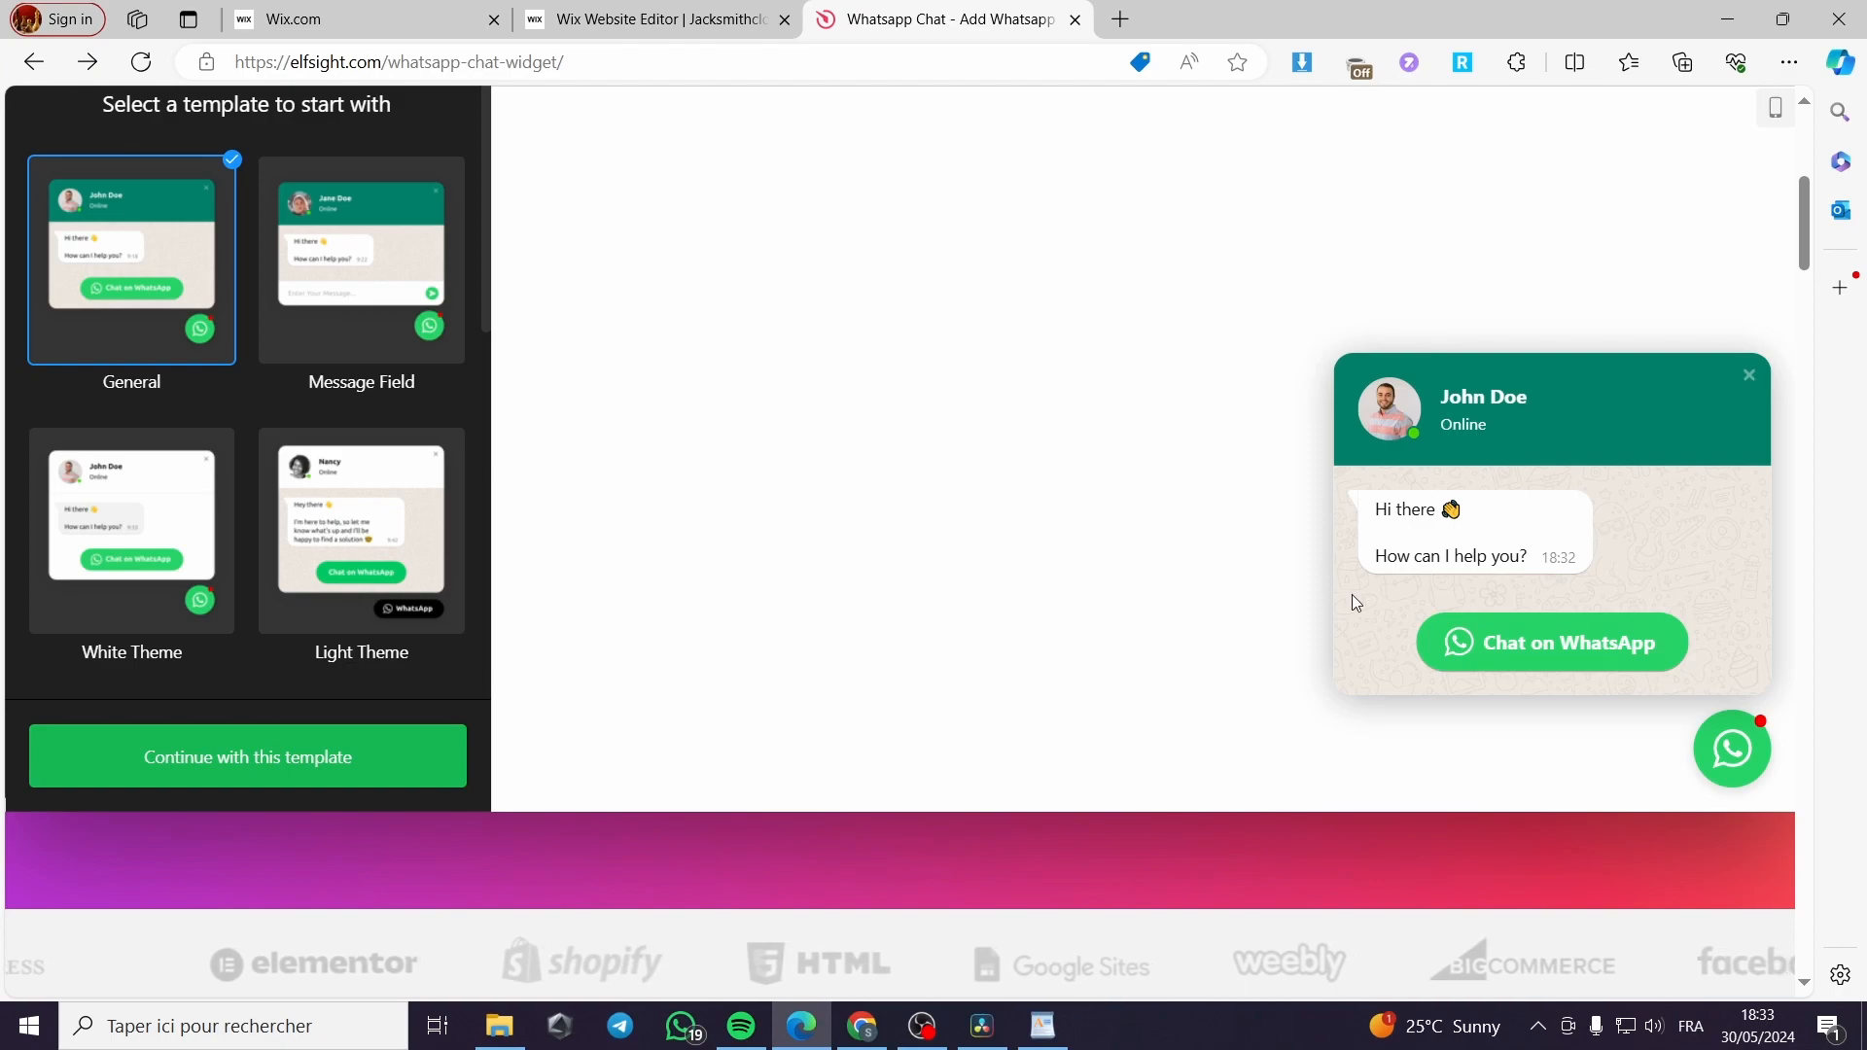
scroll(704, 710, up, 1)
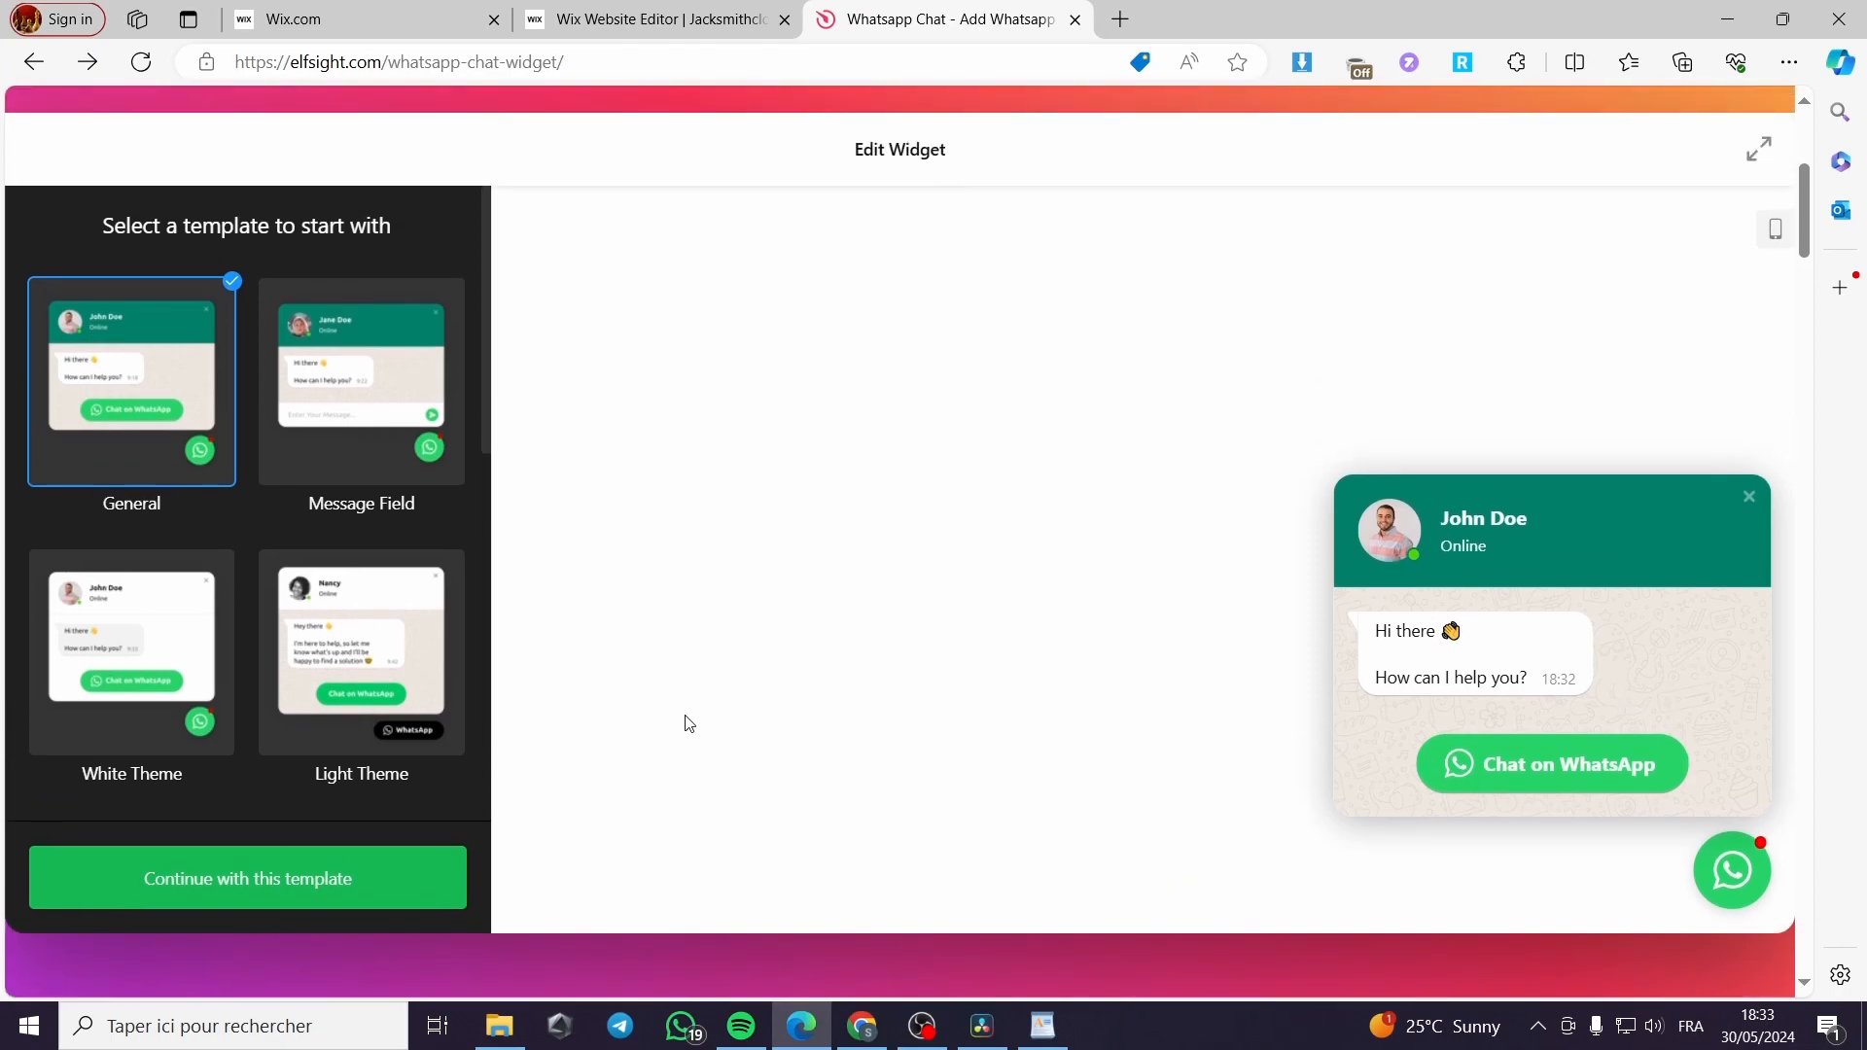
scroll(412, 661, down, 1)
scroll(307, 650, up, 1)
scroll(337, 535, down, 7)
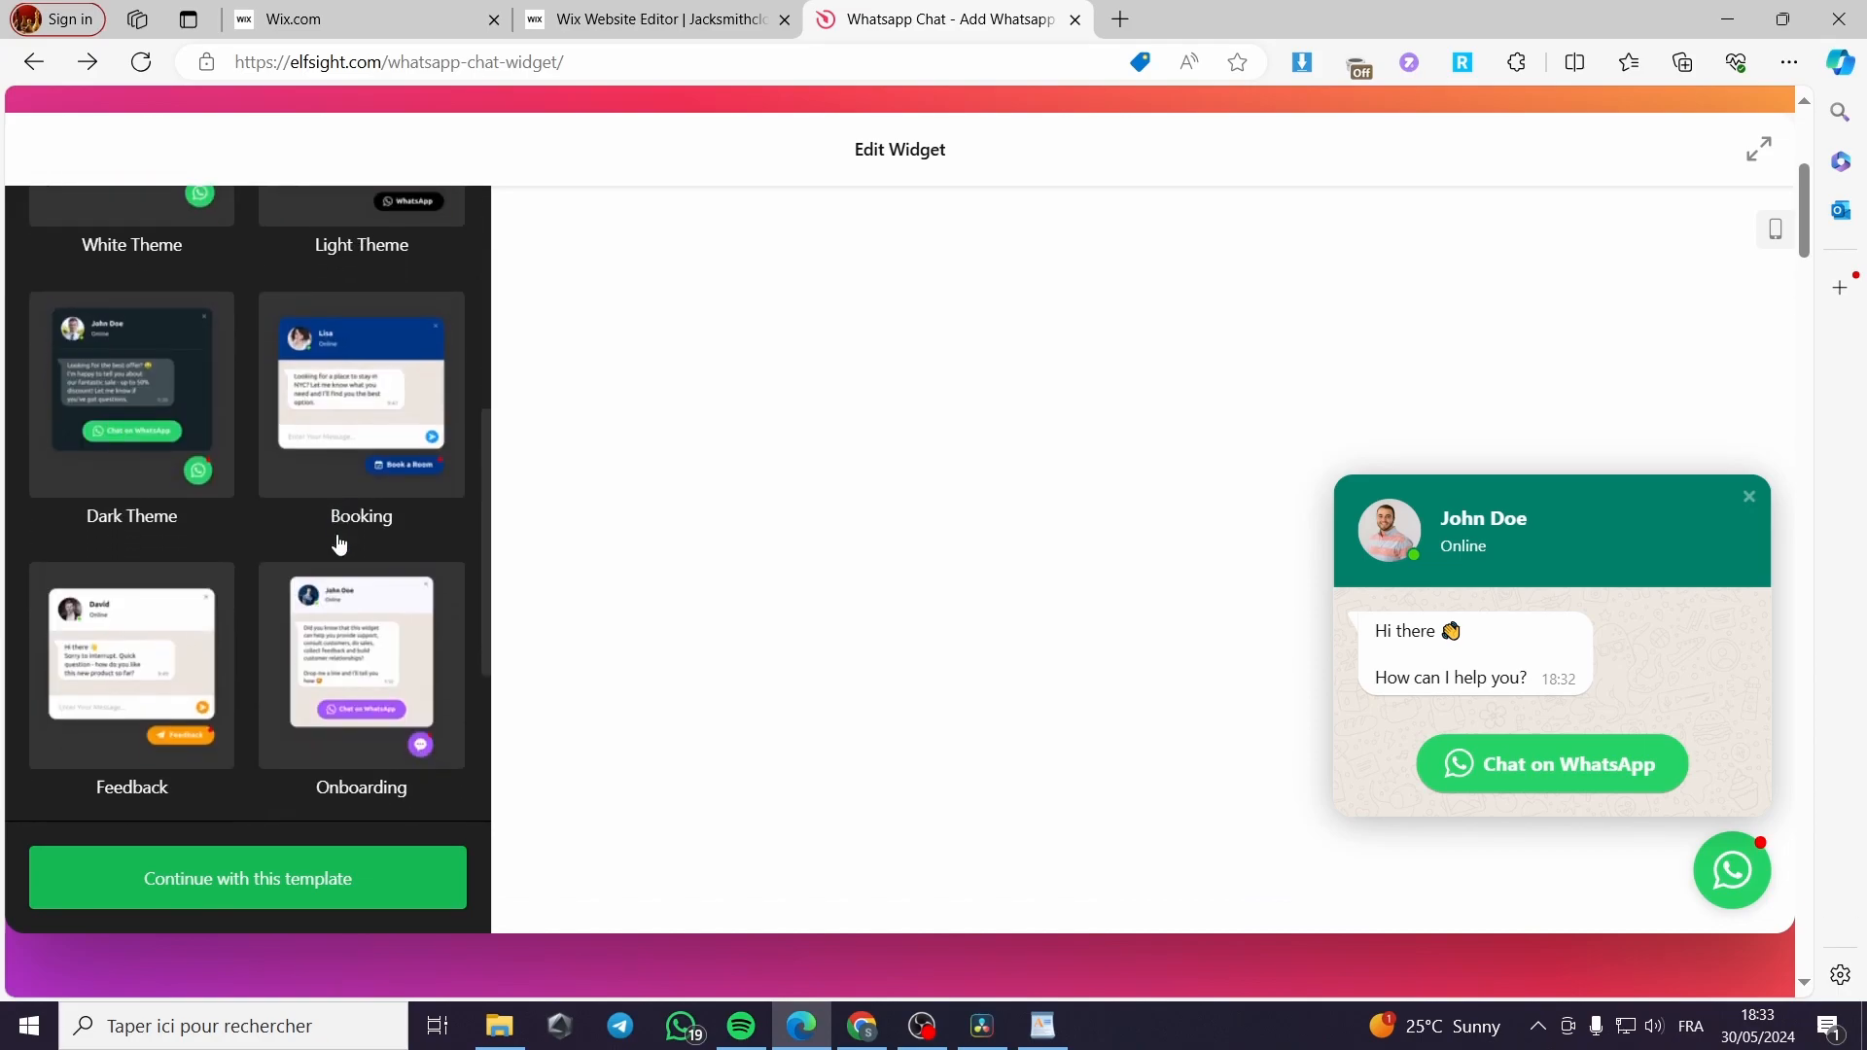
scroll(336, 572, up, 3)
scroll(336, 572, up, 5)
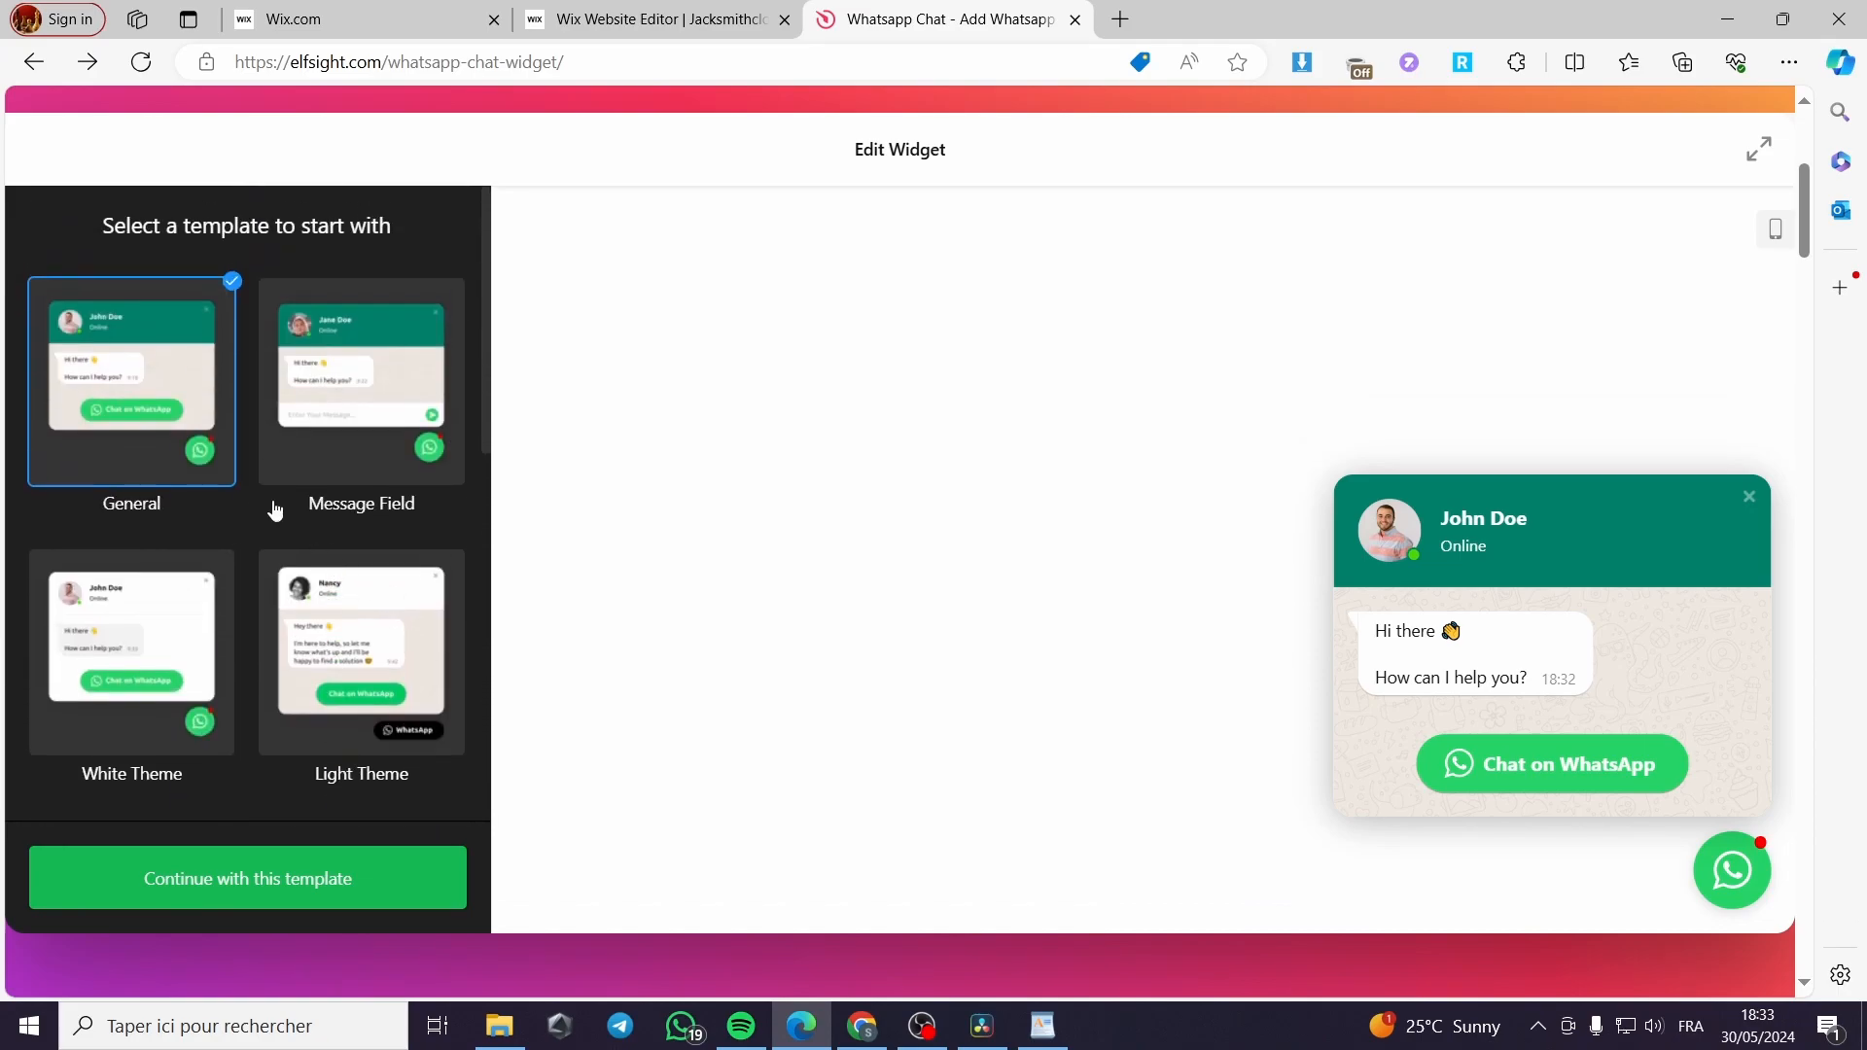
scroll(697, 554, up, 5)
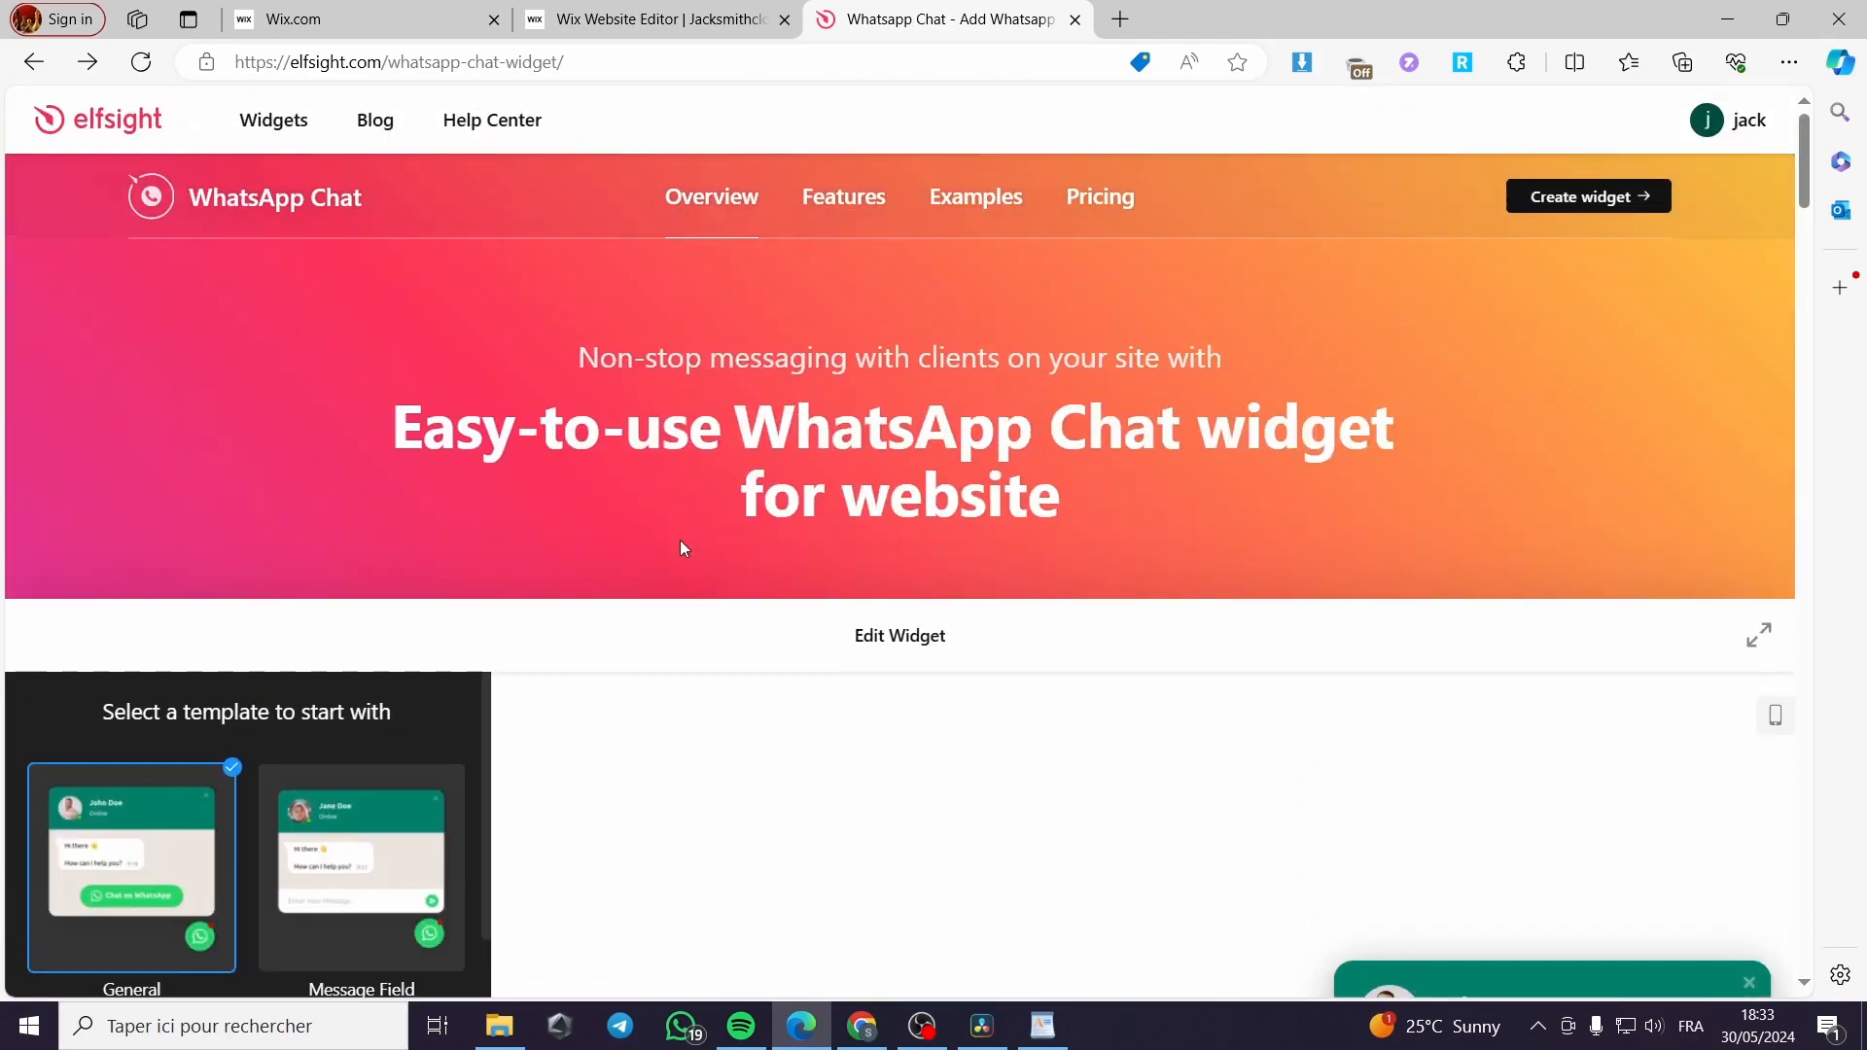
scroll(583, 574, down, 3)
scroll(450, 596, down, 1)
scroll(632, 623, down, 1)
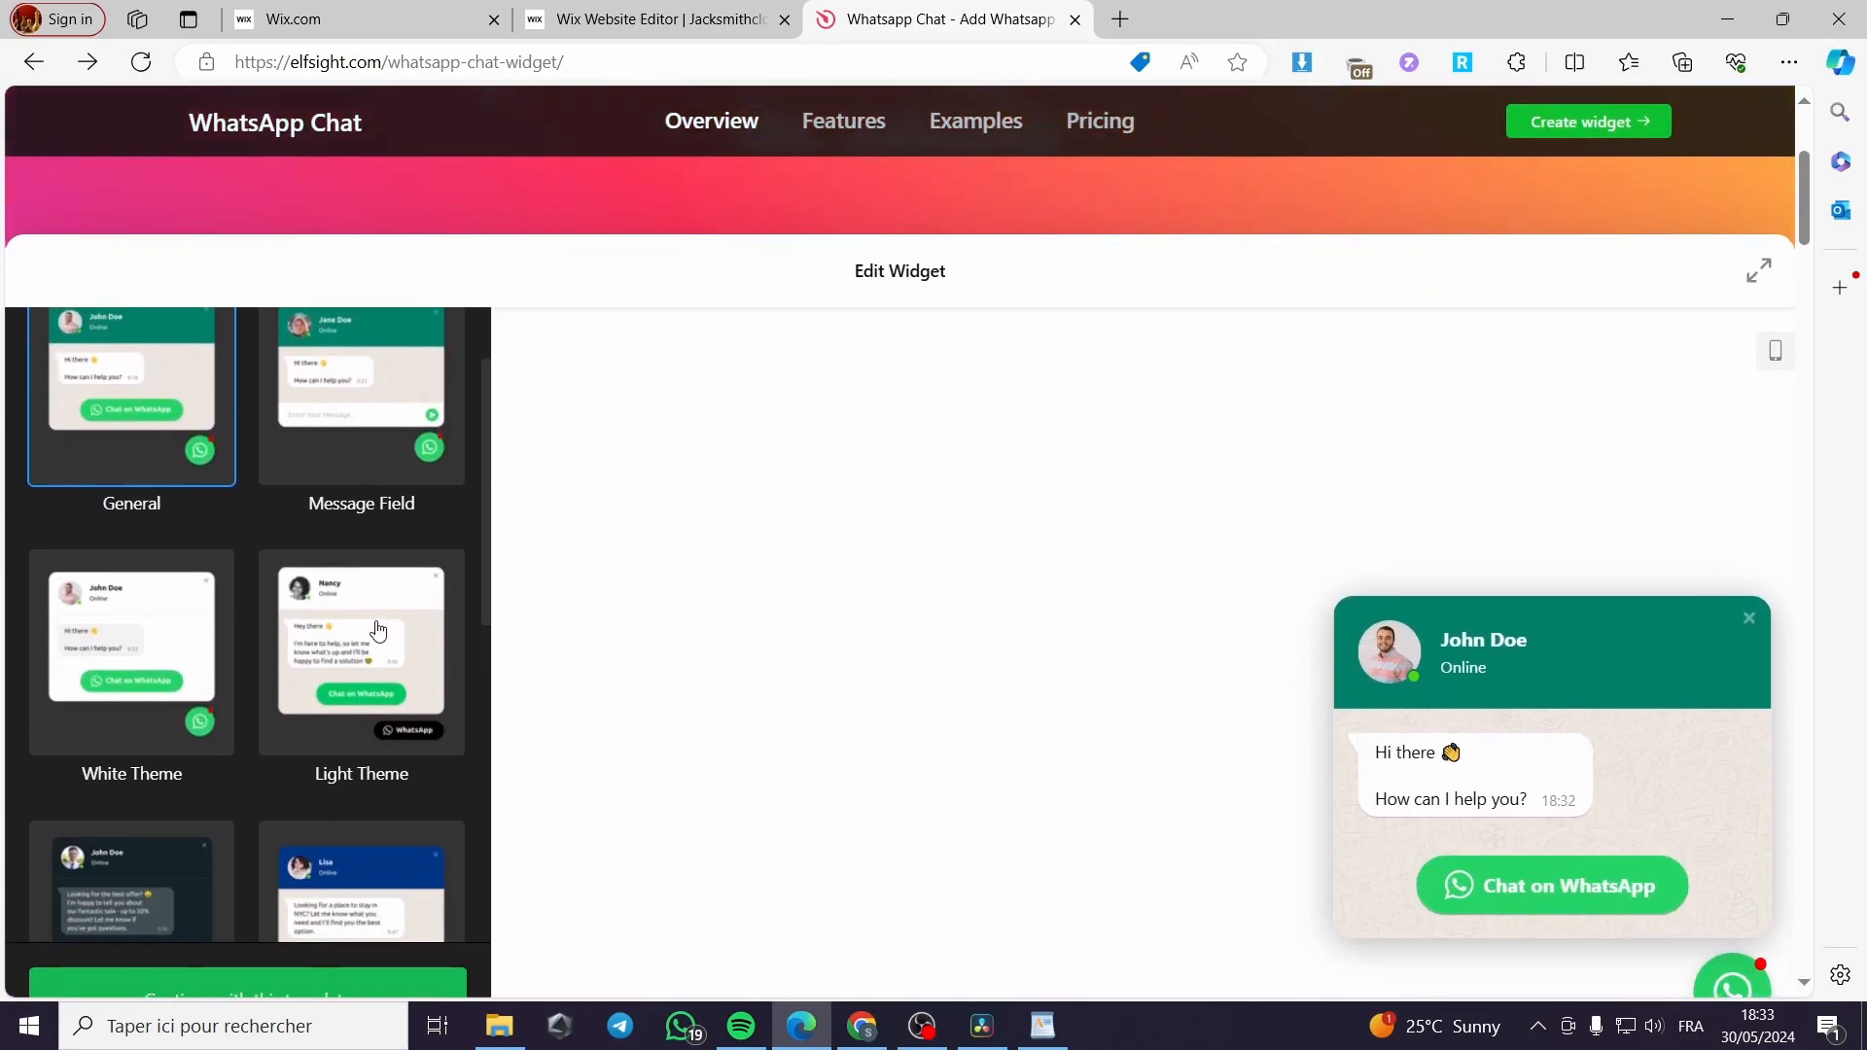
scroll(136, 557, up, 1)
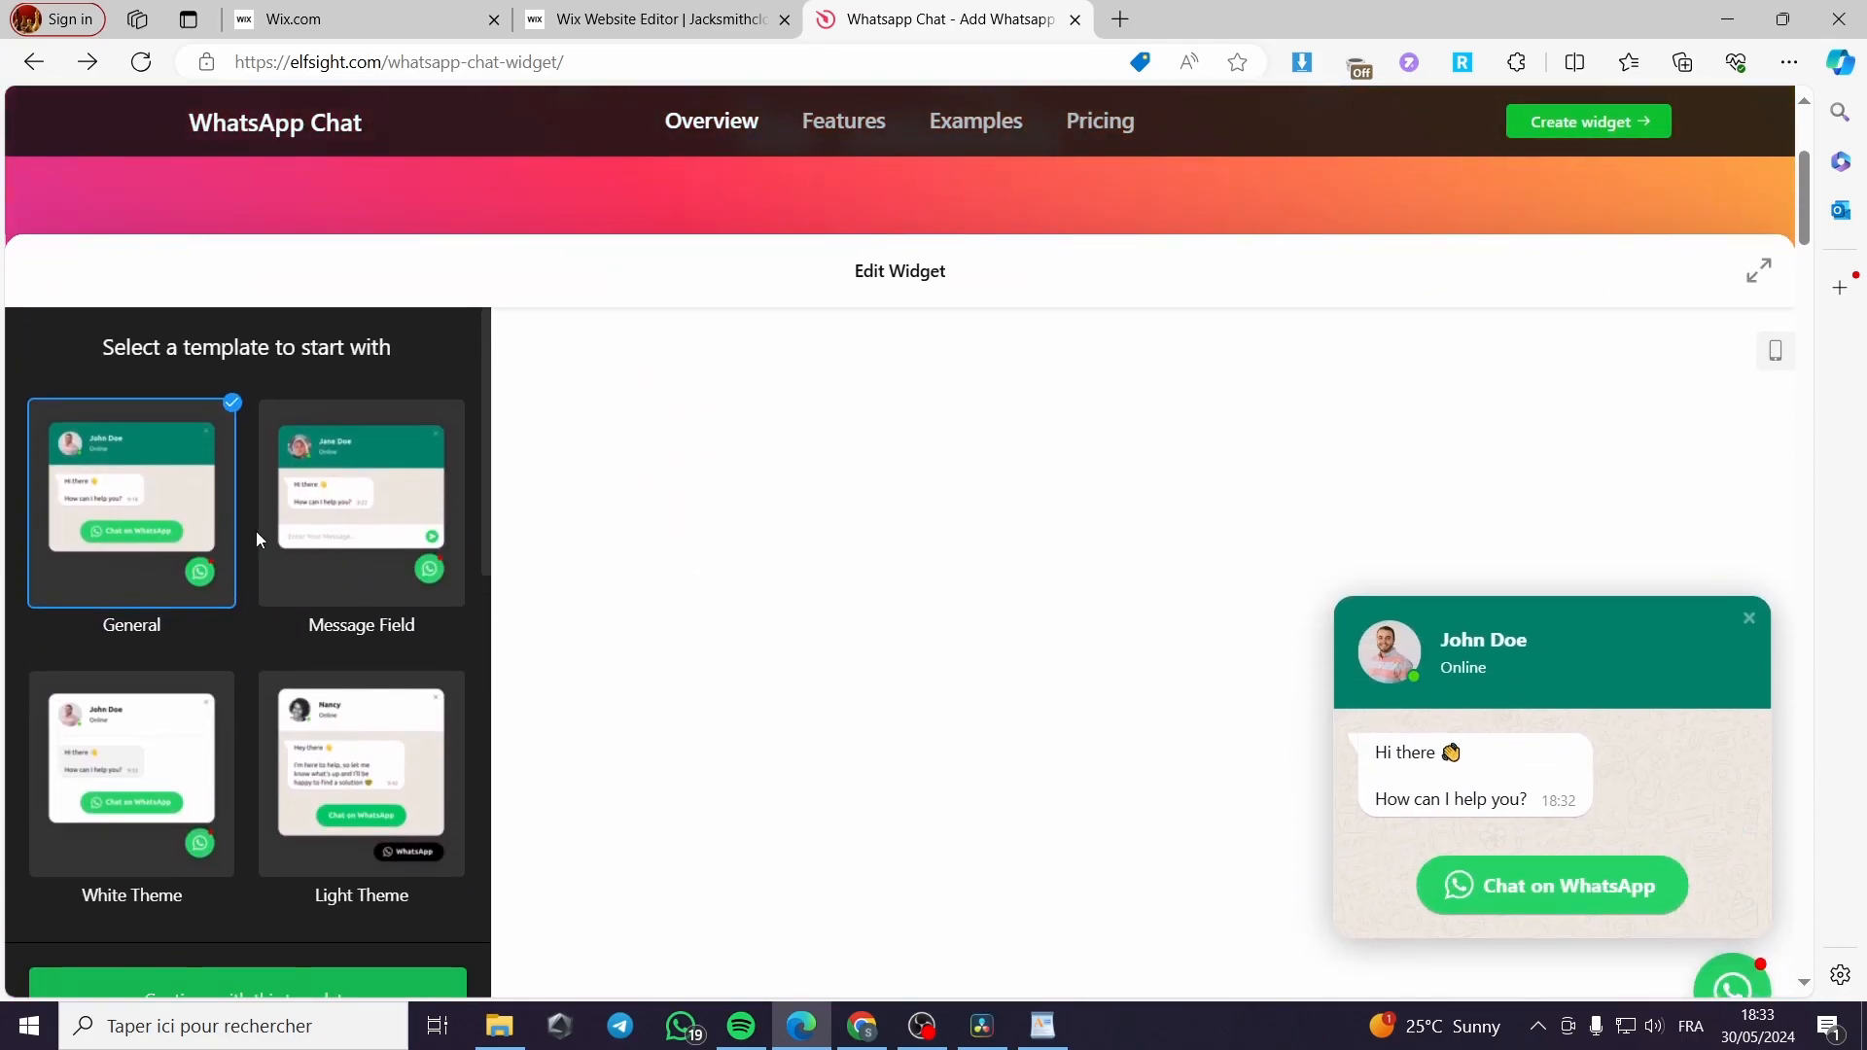
- Preview the Message Field, White Theme, Light Theme and Dark Theme chat templates
click(391, 519)
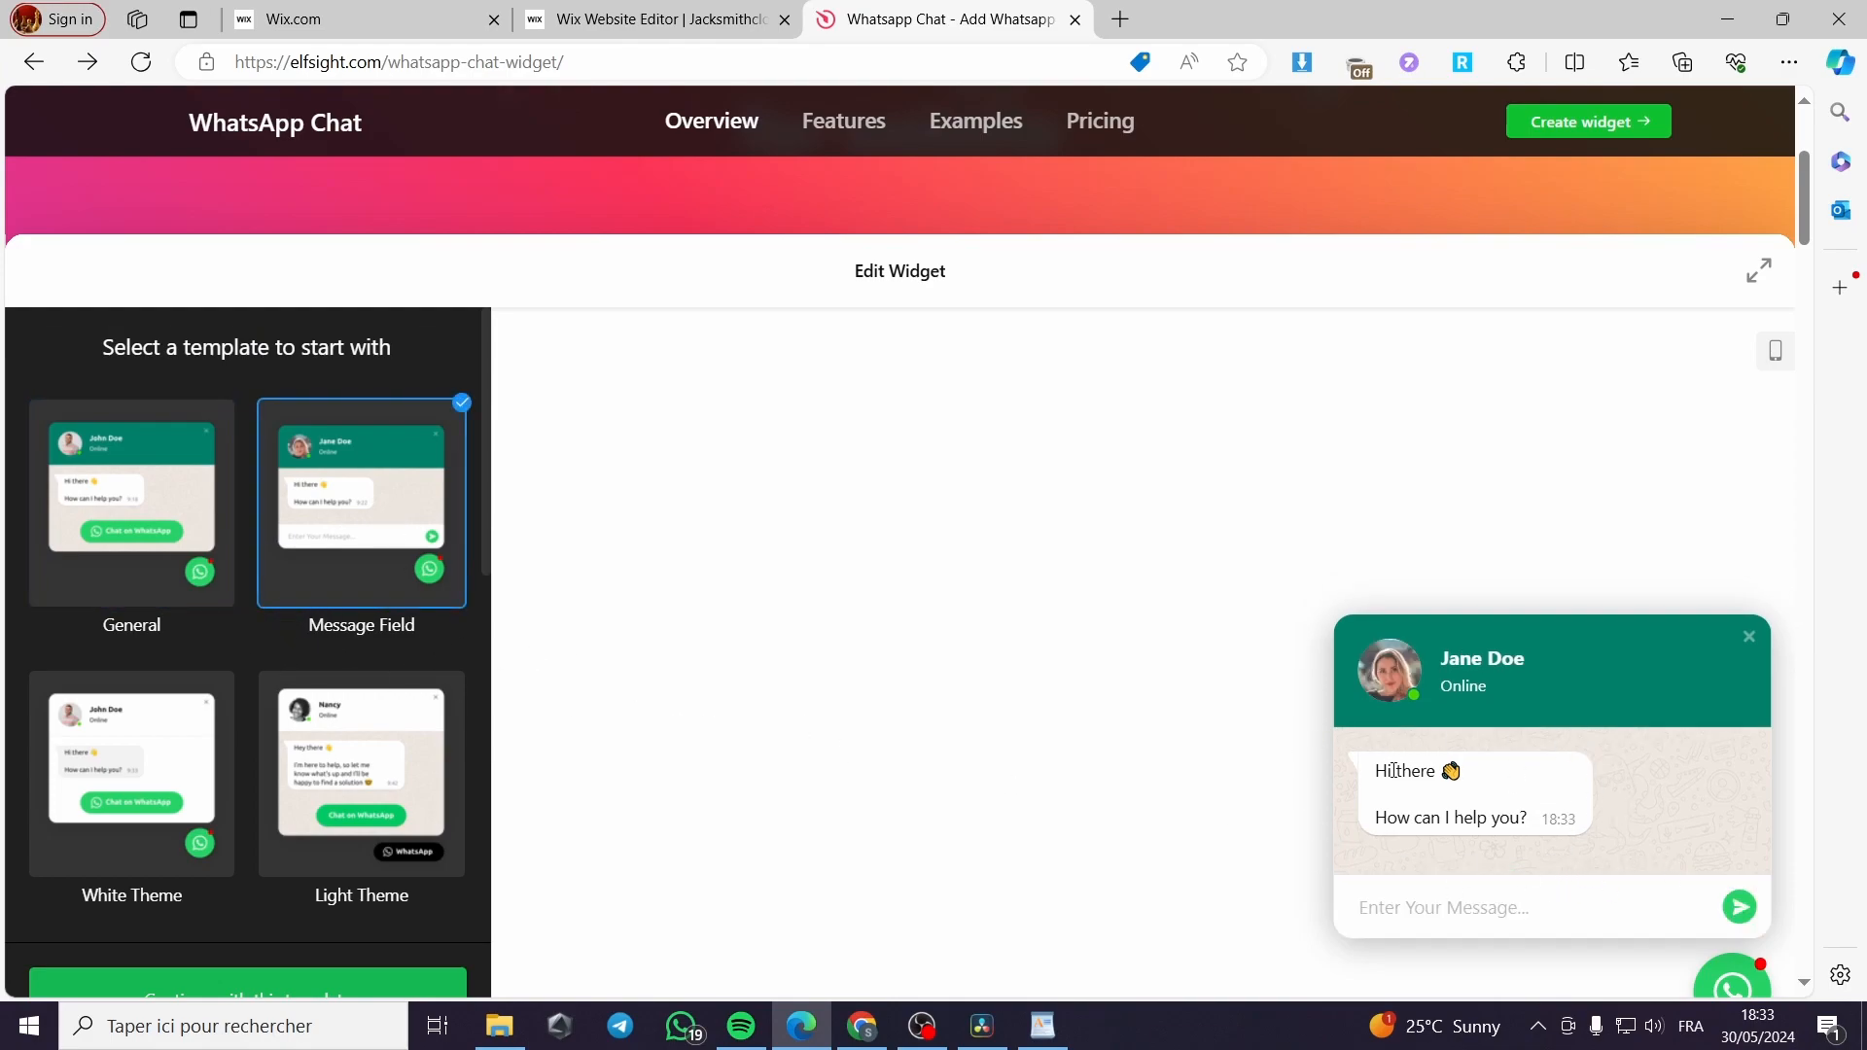
click(111, 778)
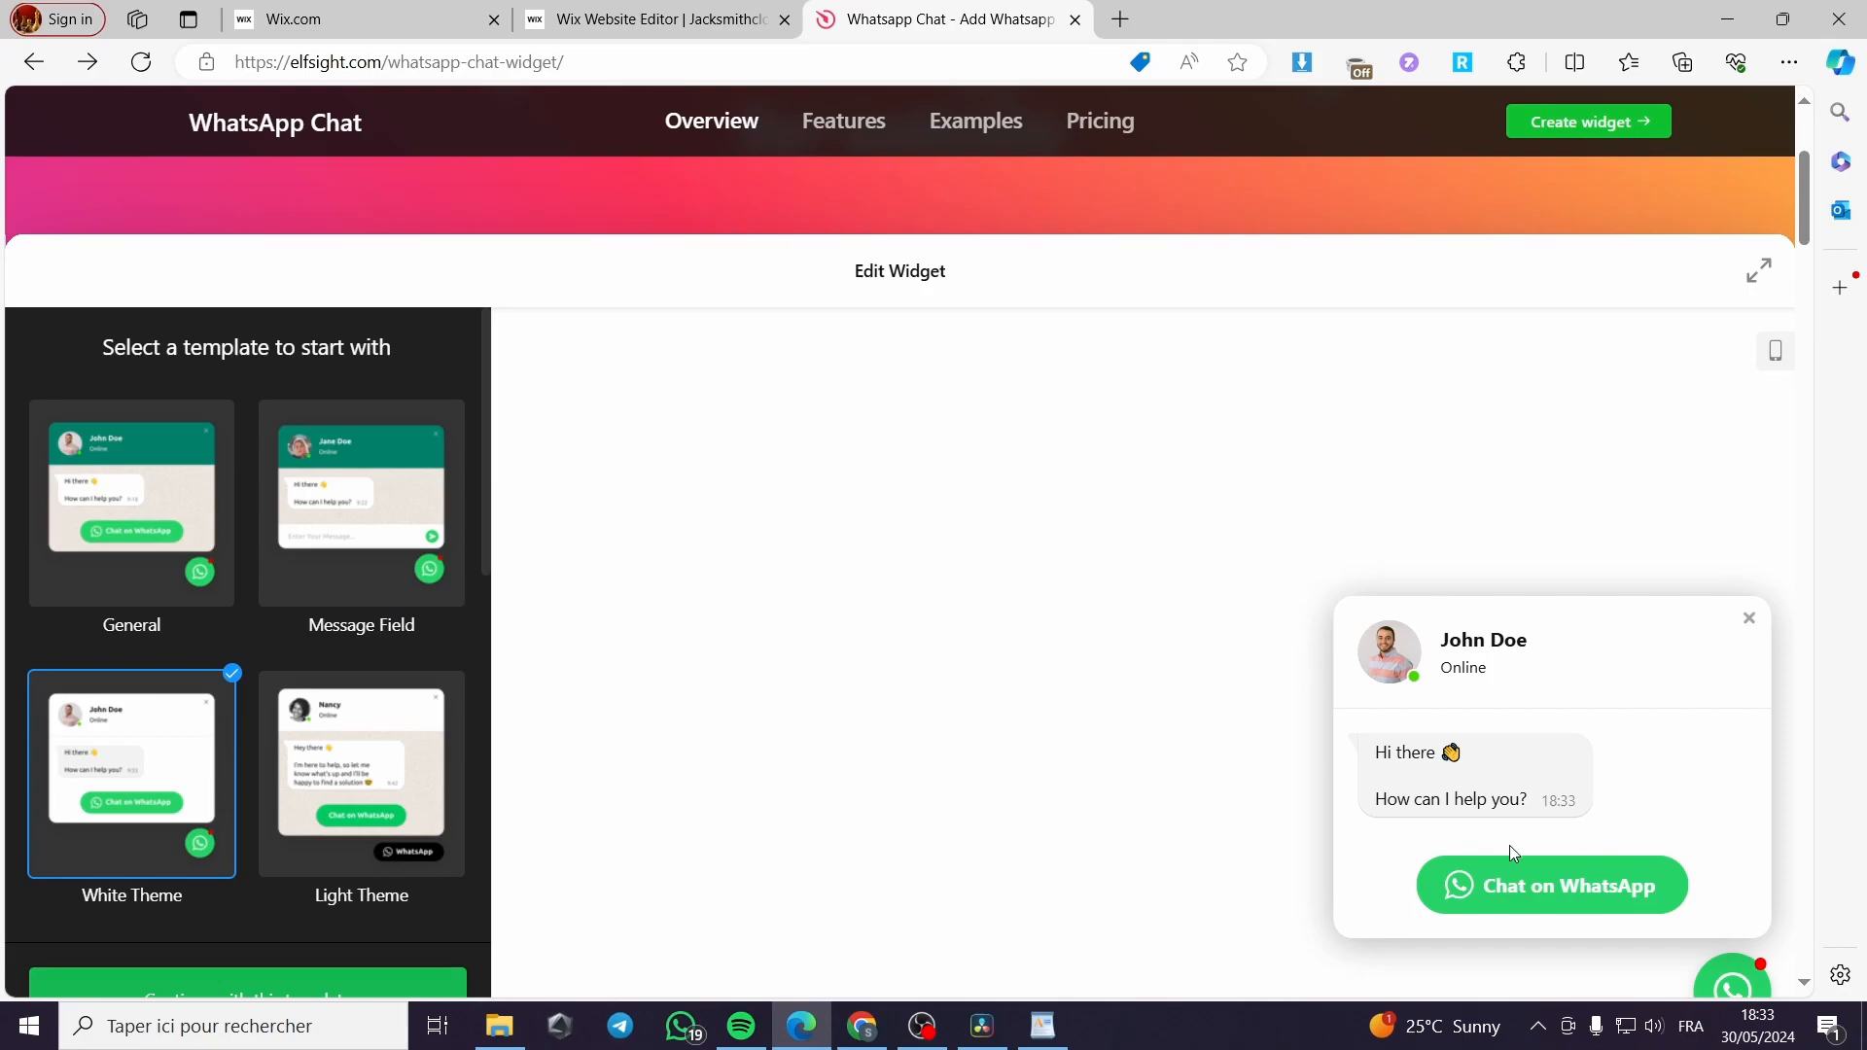
click(316, 798)
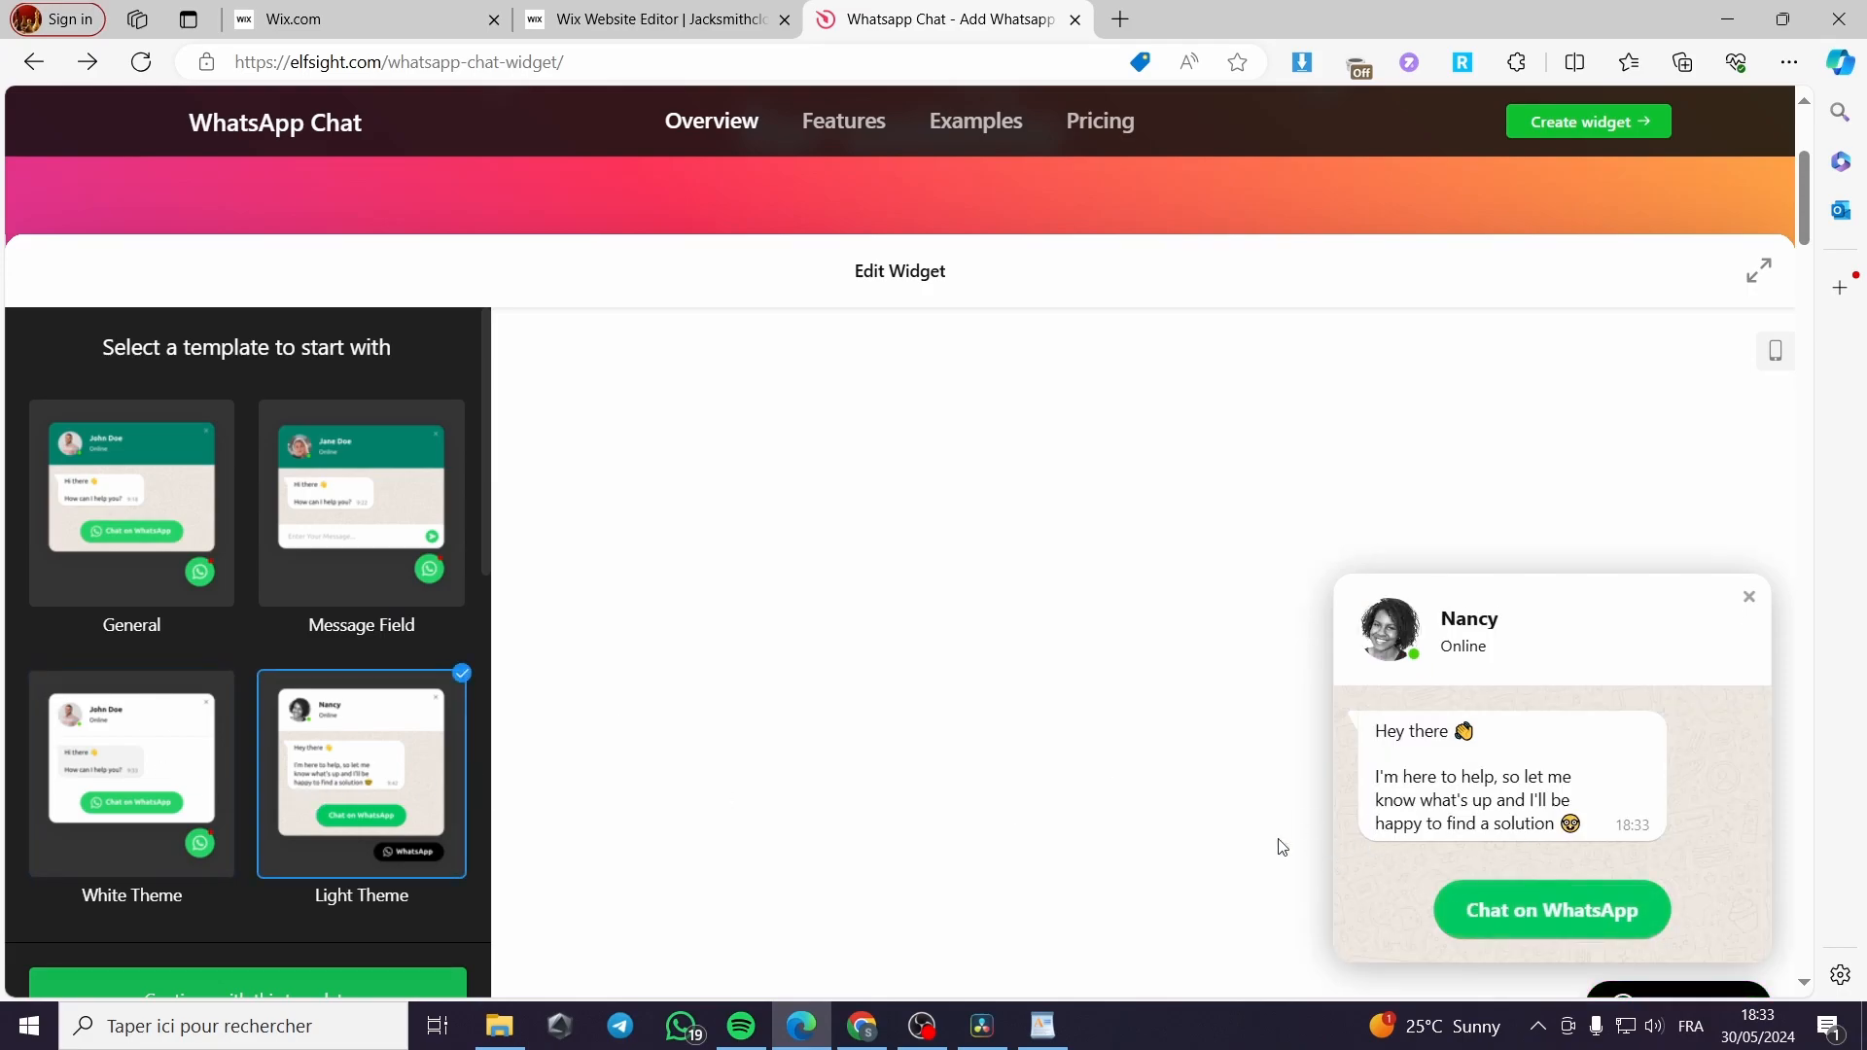
scroll(146, 763, down, 1)
scroll(109, 731, down, 4)
click(105, 610)
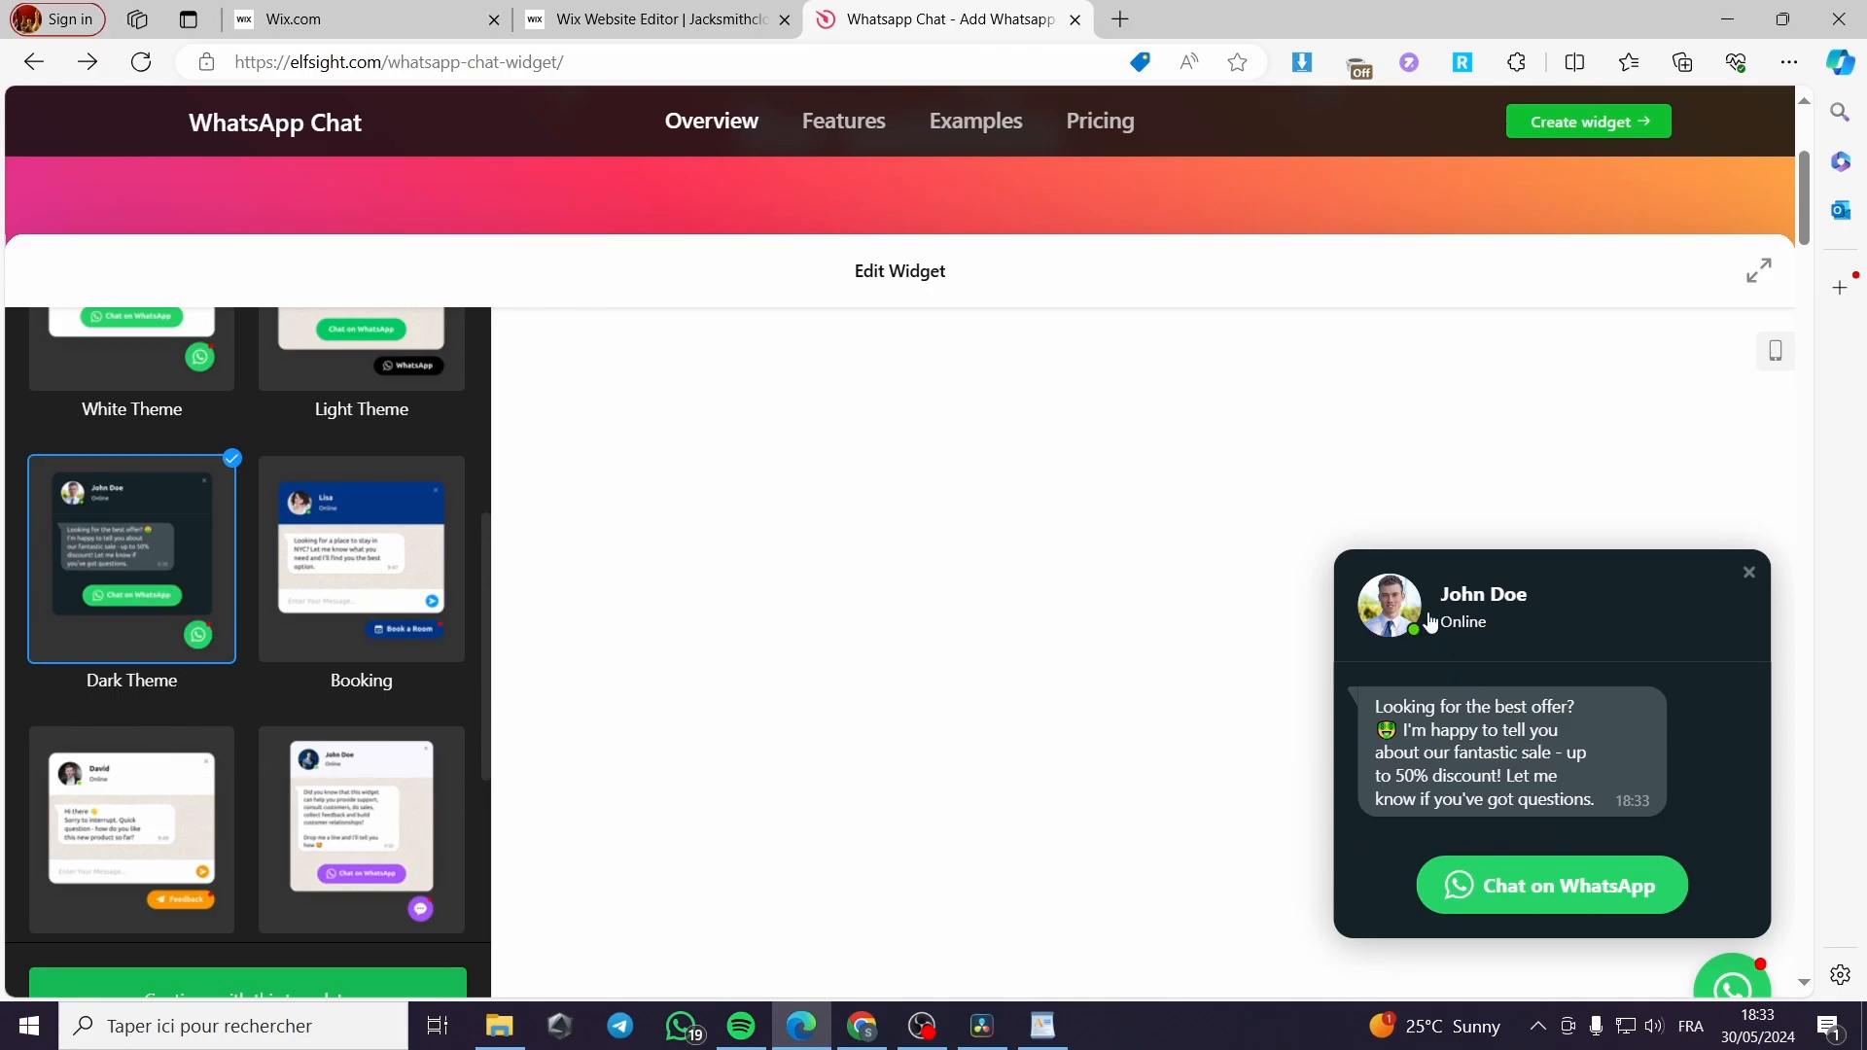
scroll(266, 685, down, 1)
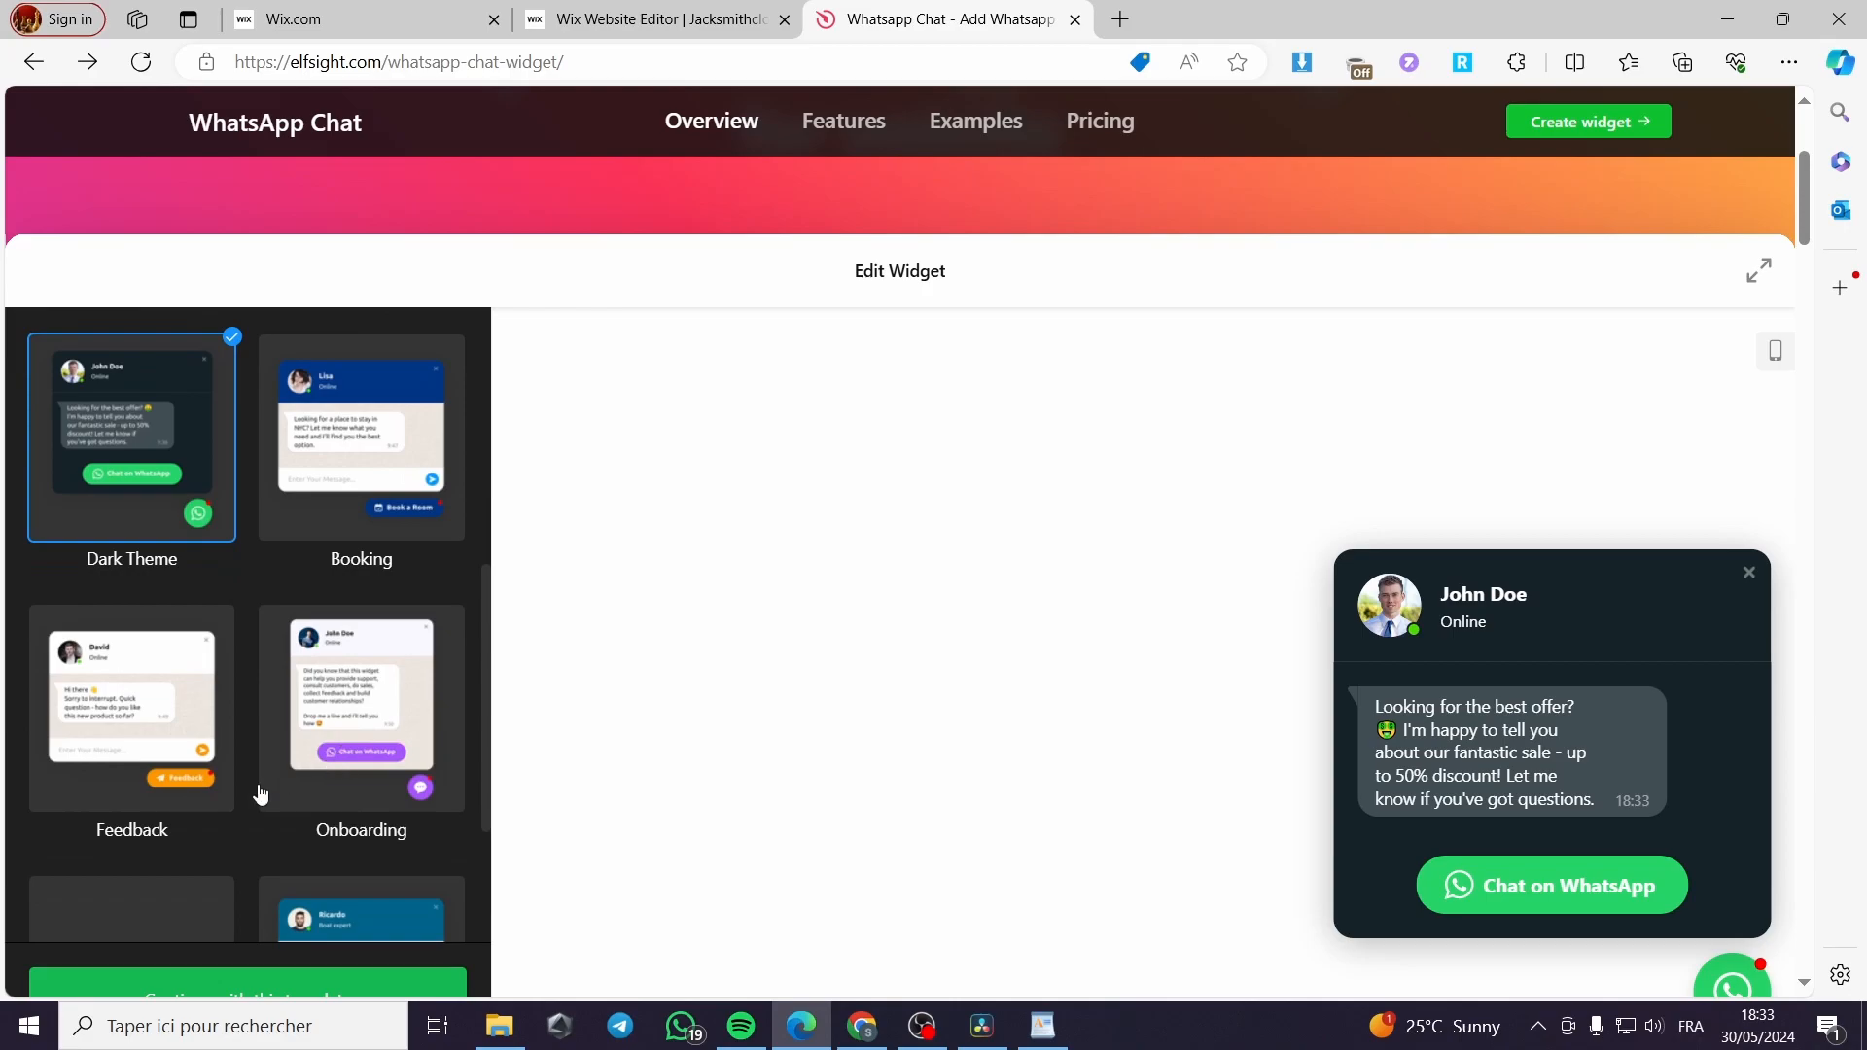
- Choose the Feedback template for the chat widget and continue with it
click(129, 717)
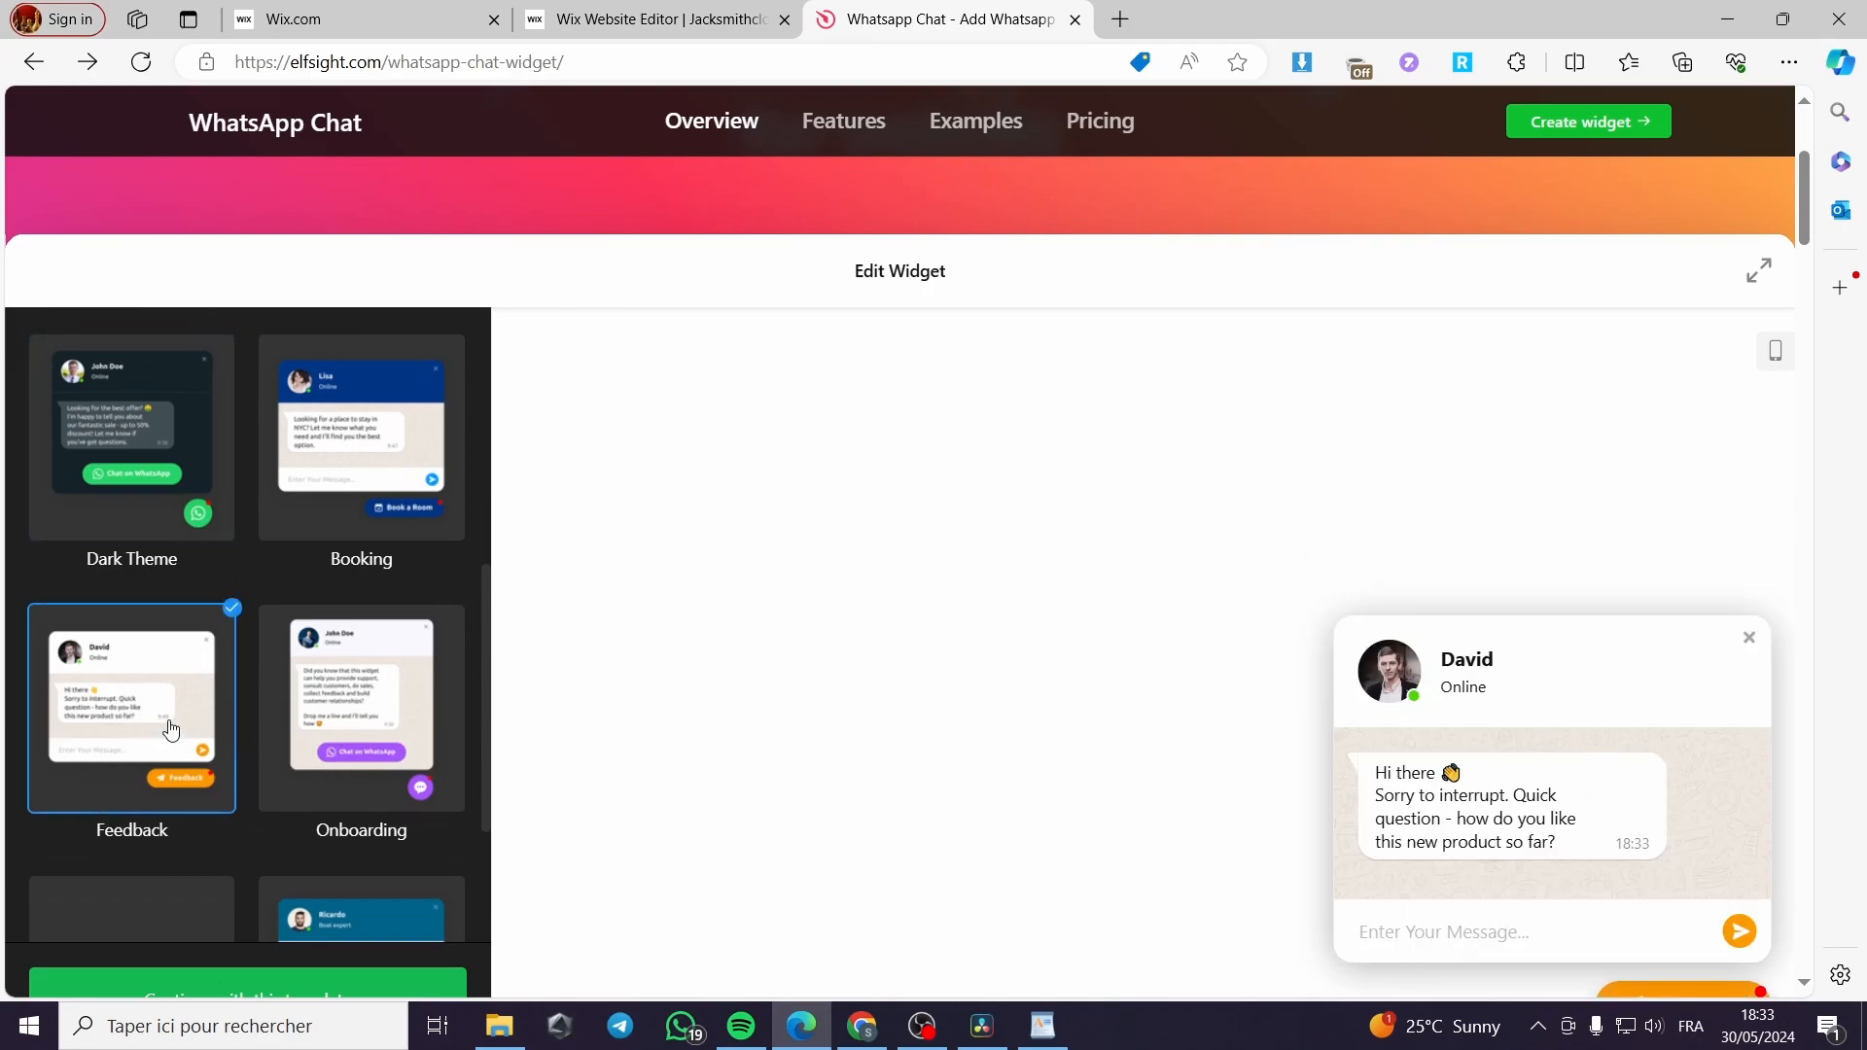
scroll(170, 734, down, 3)
scroll(385, 883, down, 2)
scroll(362, 936, down, 1)
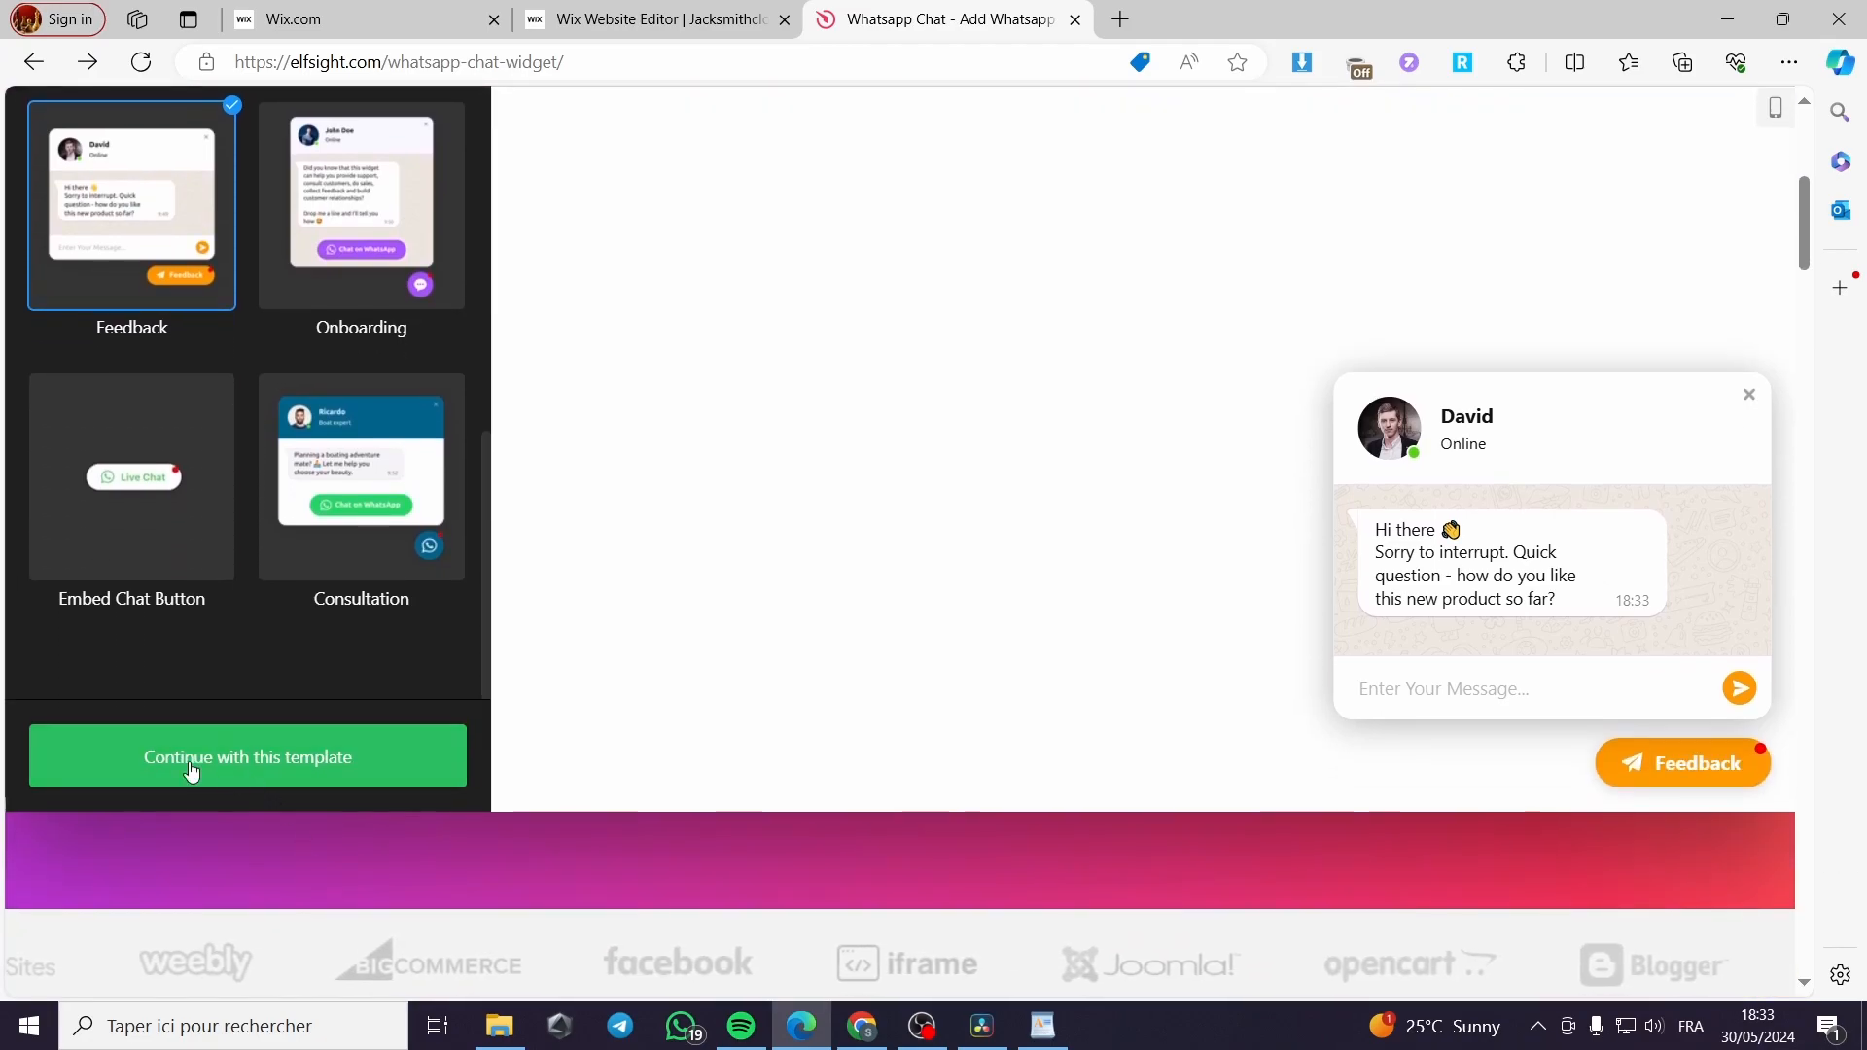
click(310, 773)
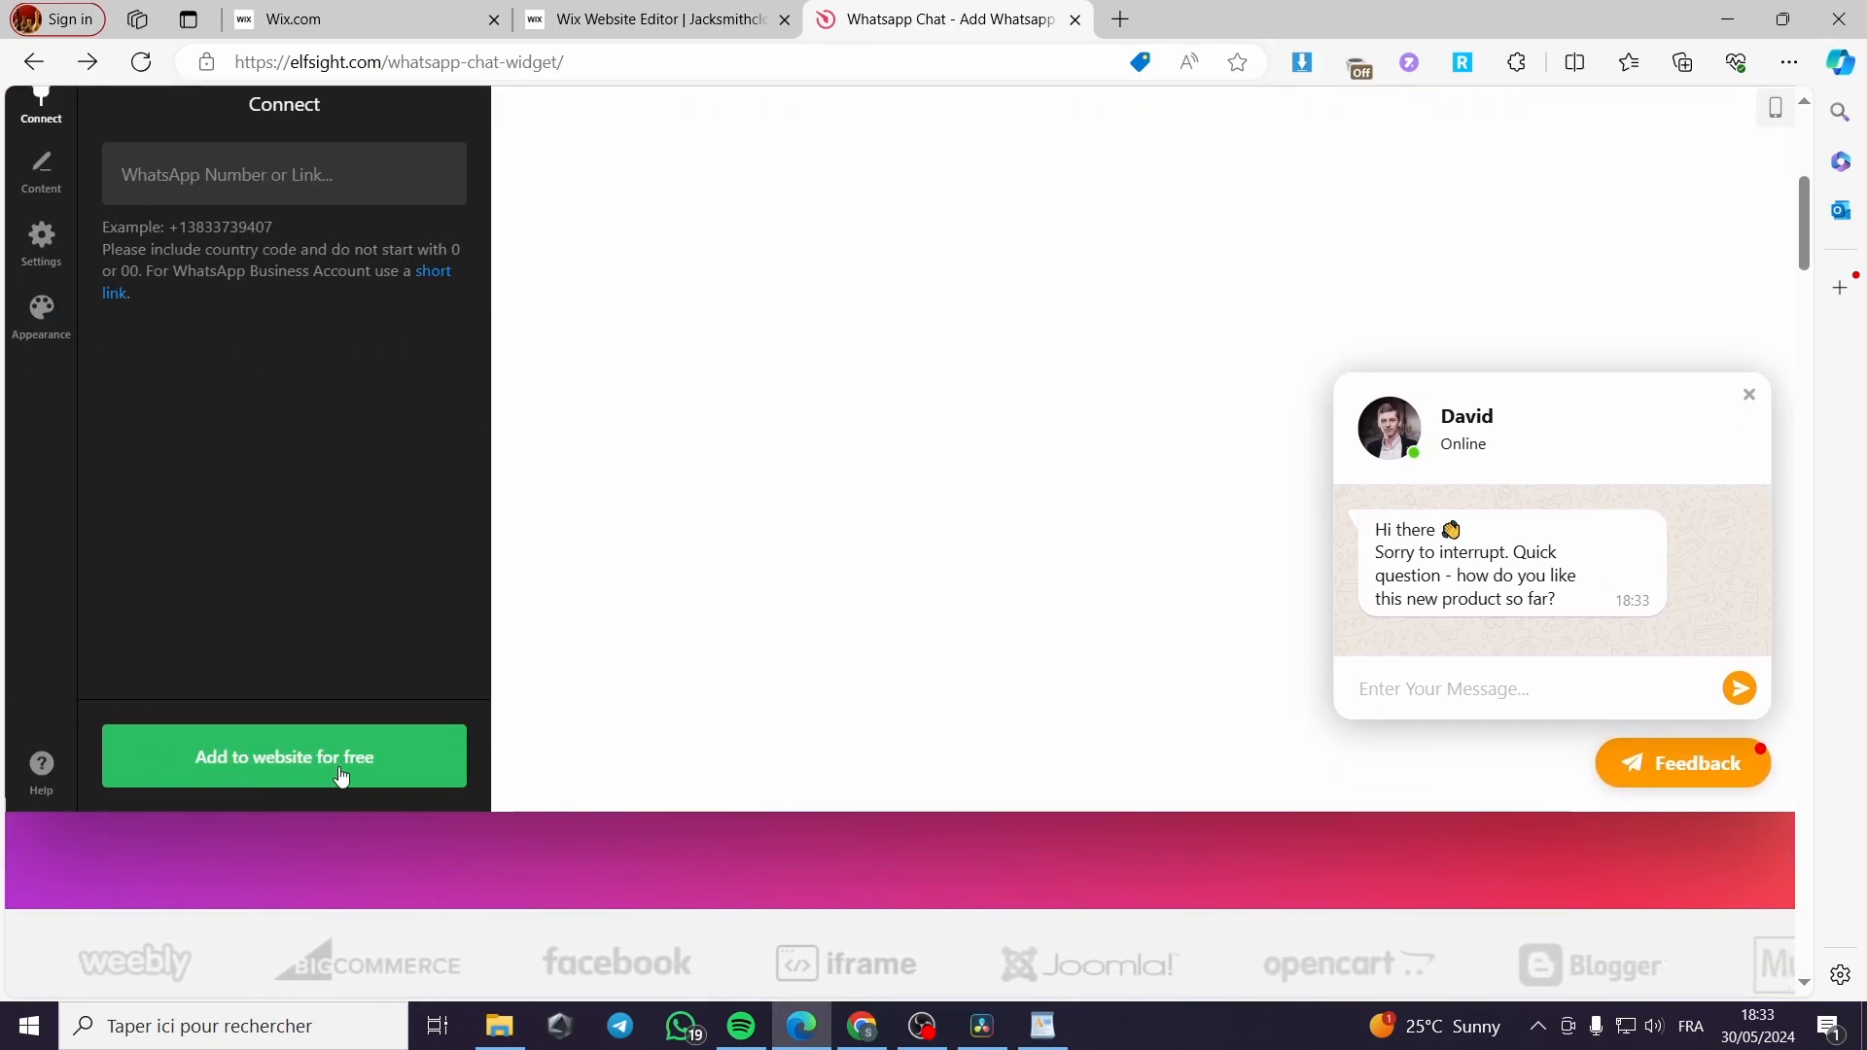
- Enter the WhatsApp phone number with its country code in the widget's connection settings and check it
scroll(330, 768, up, 3)
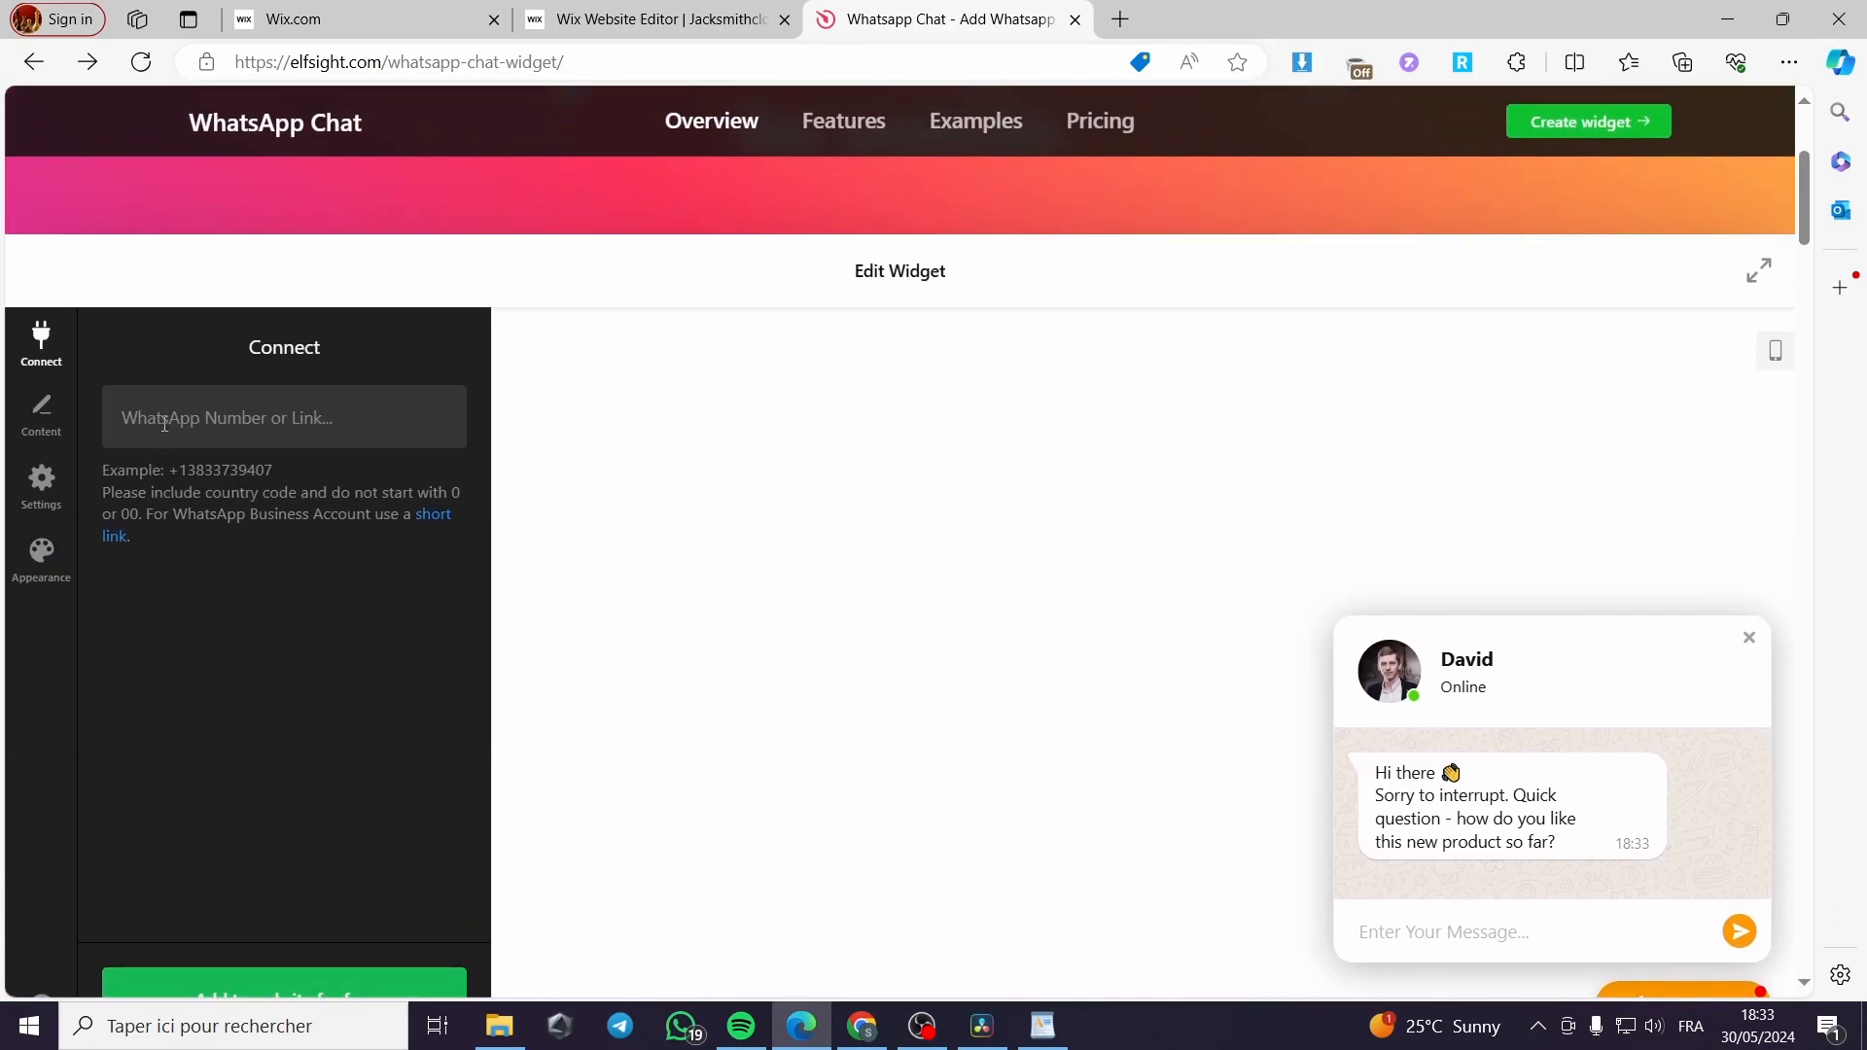
click(175, 424)
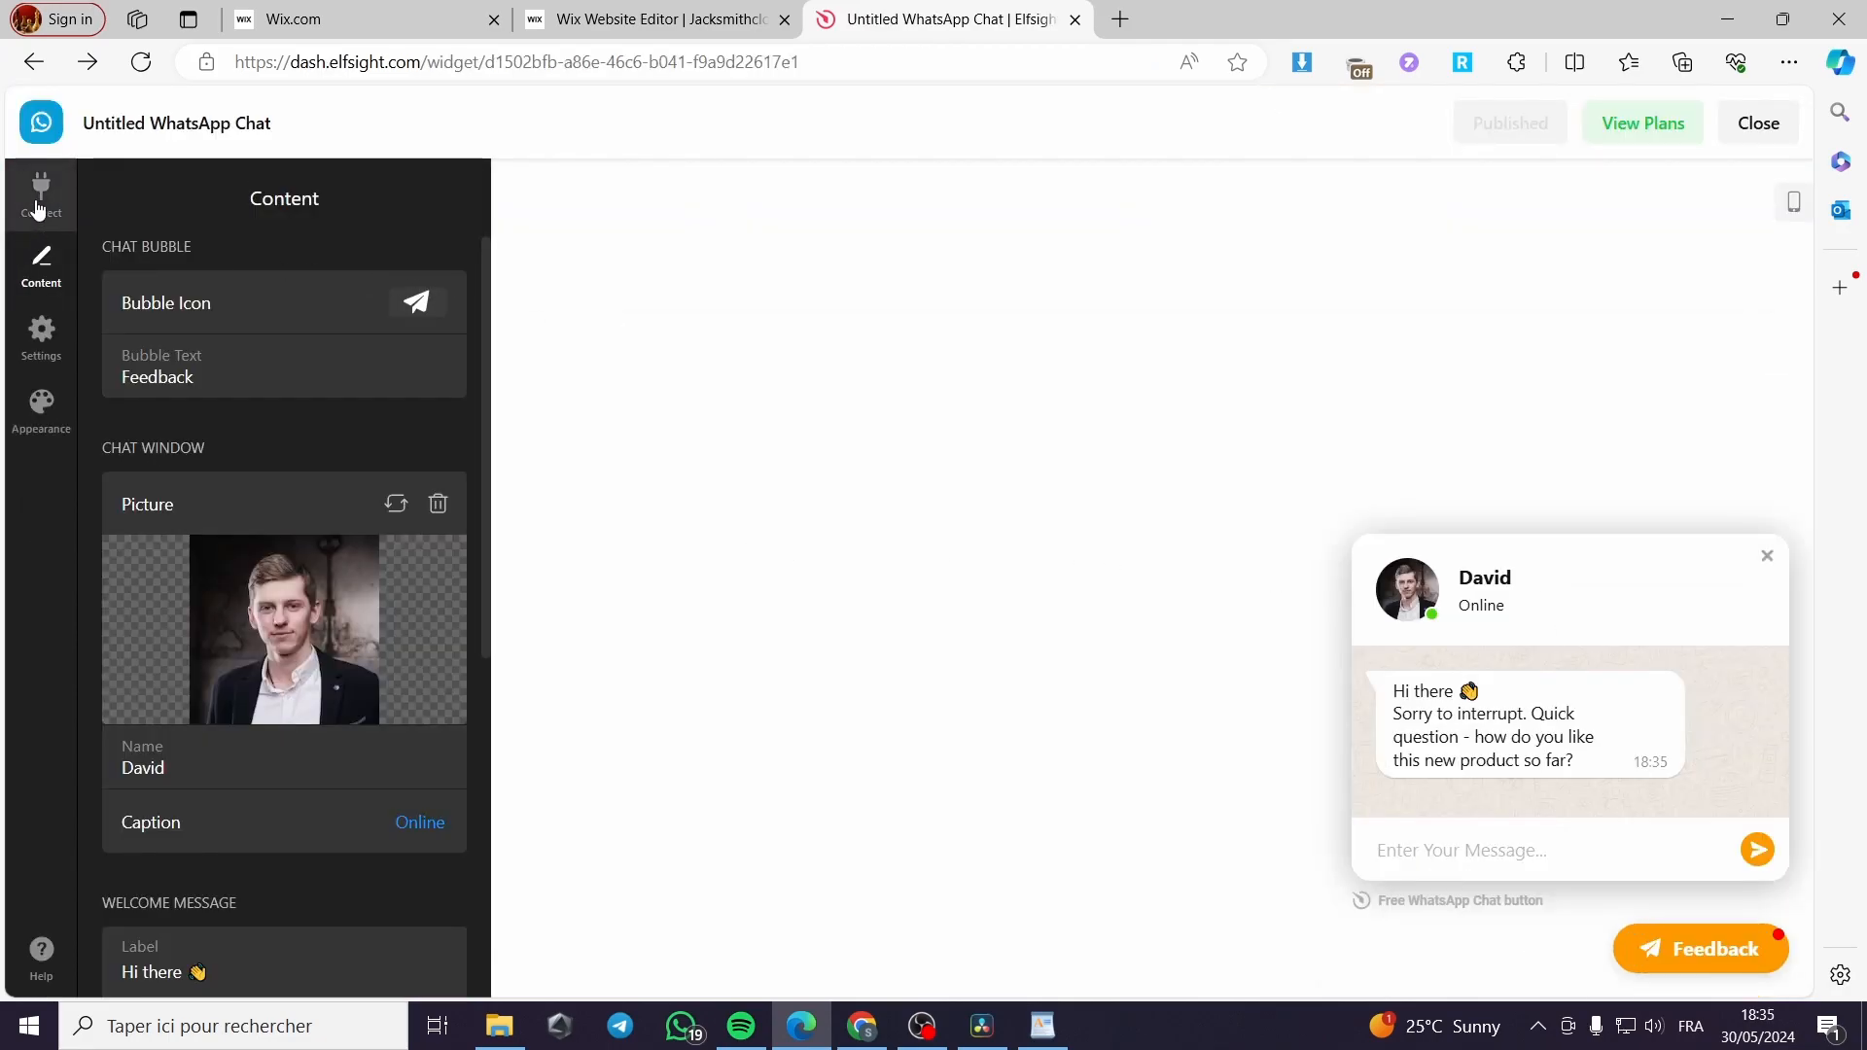
click(39, 199)
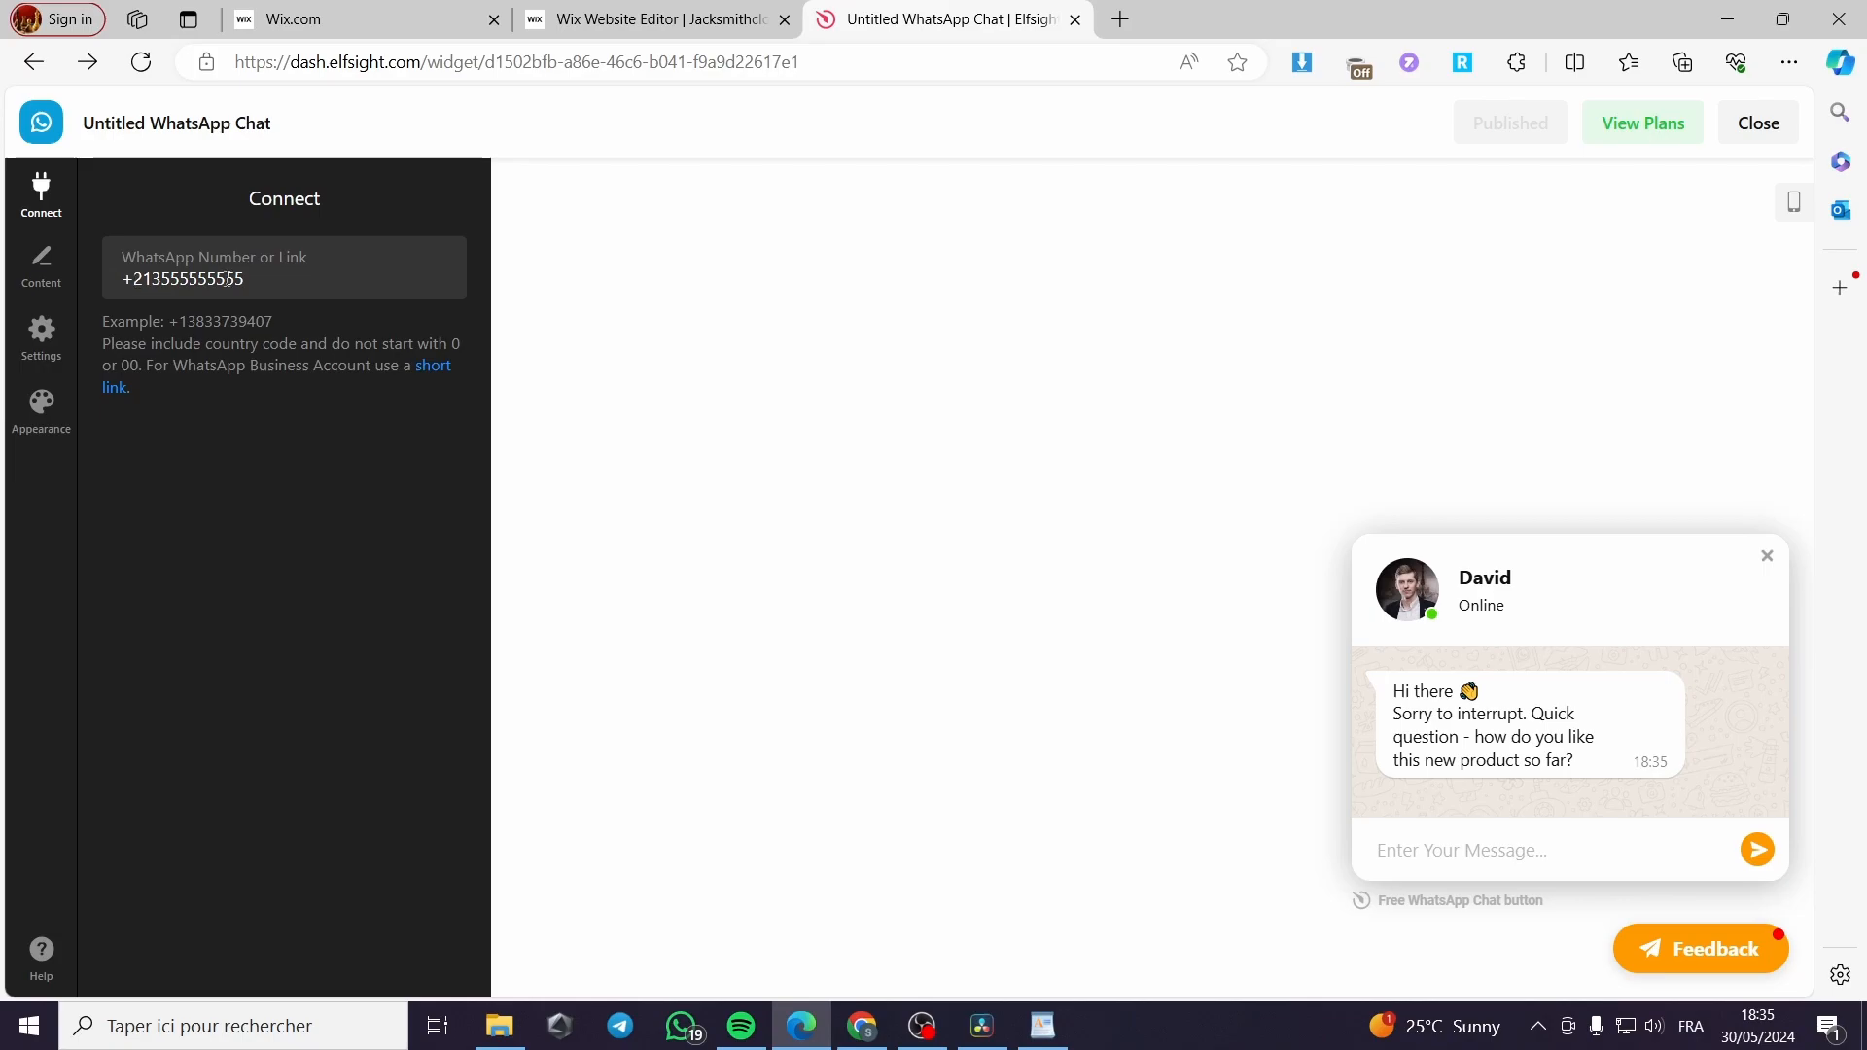
- Change the chat bubble's icon to the single speech bubble with three dots
click(41, 290)
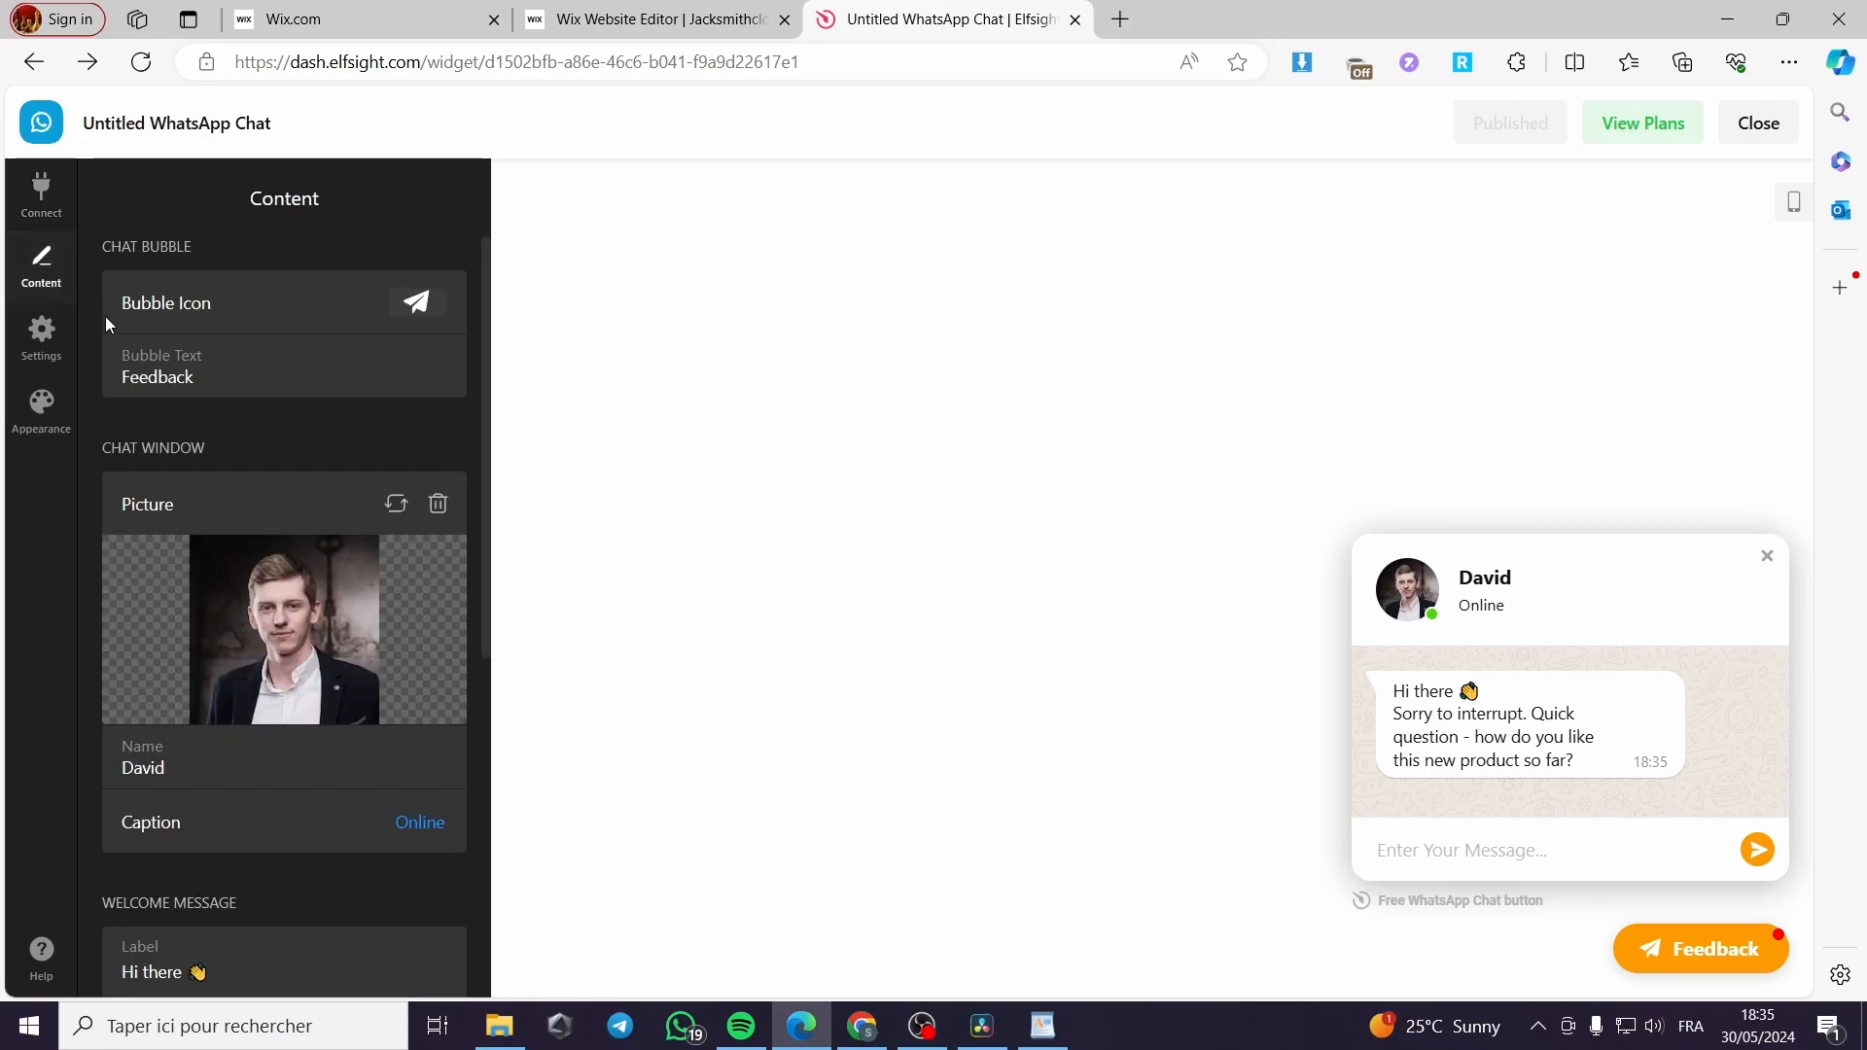
click(426, 302)
click(483, 356)
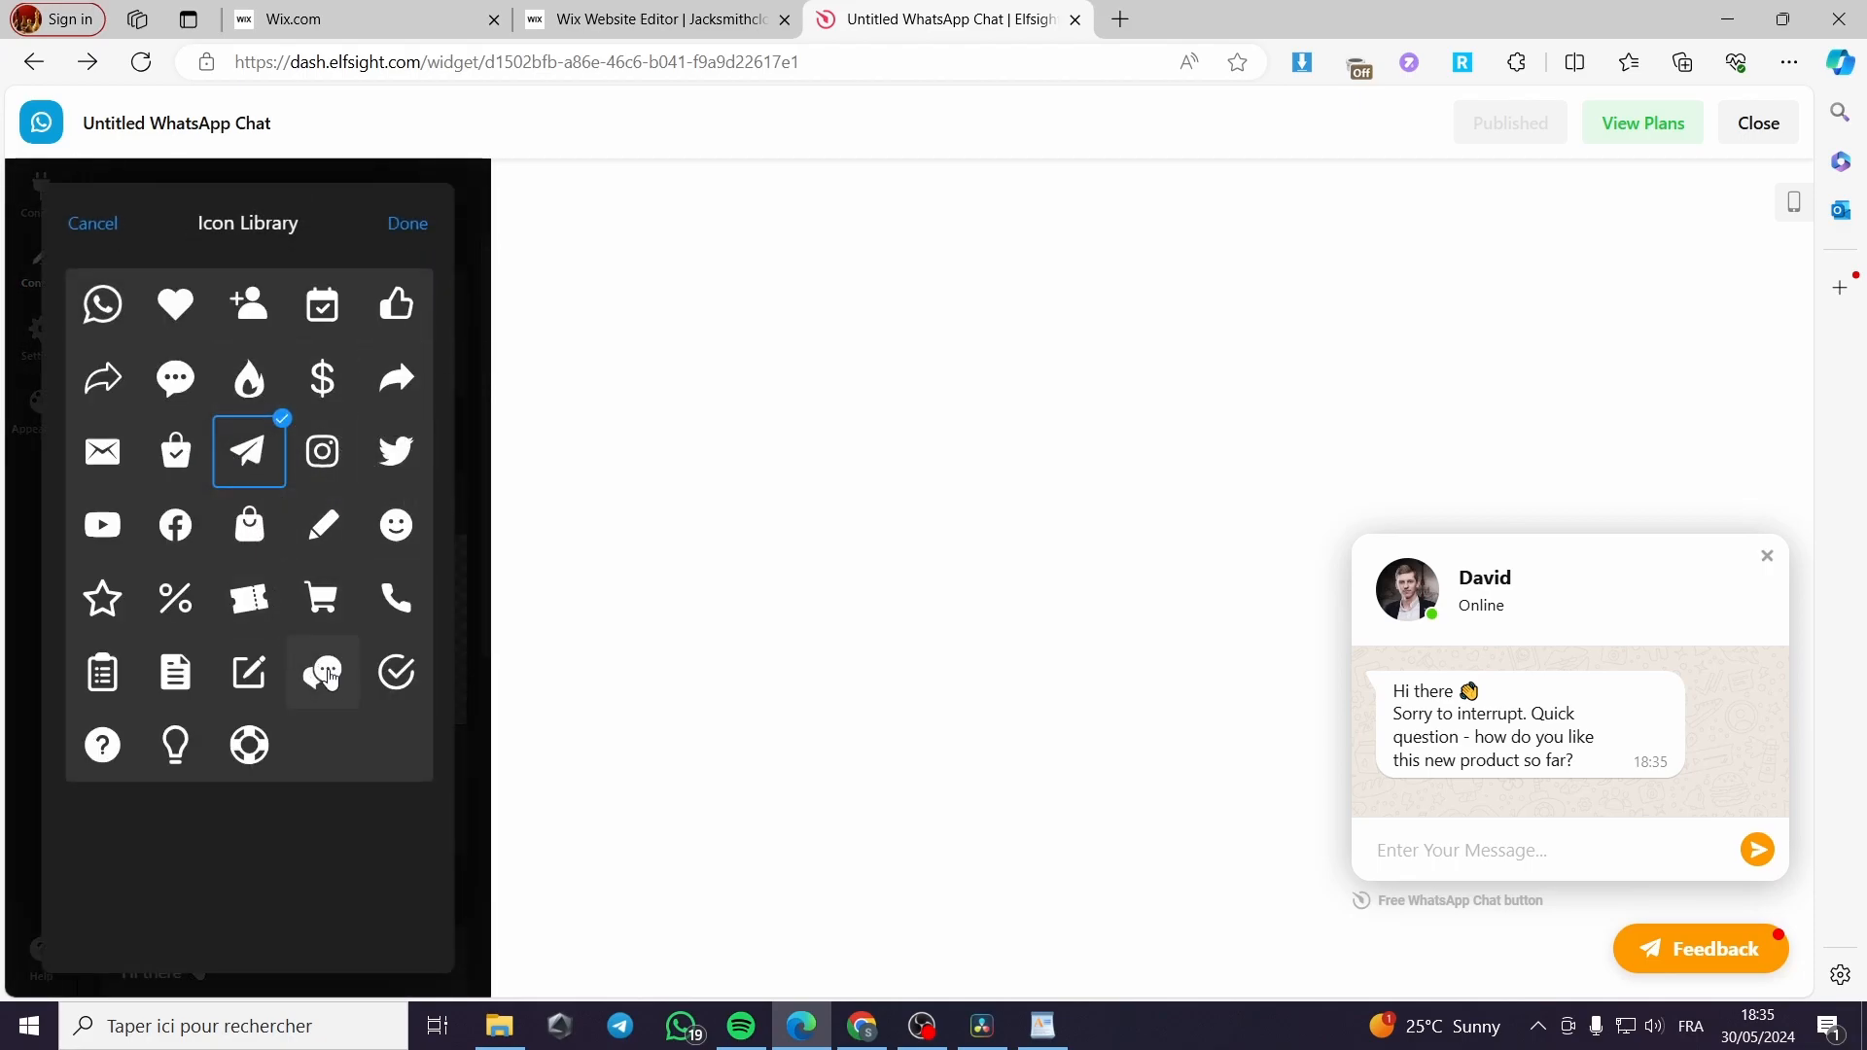
click(184, 394)
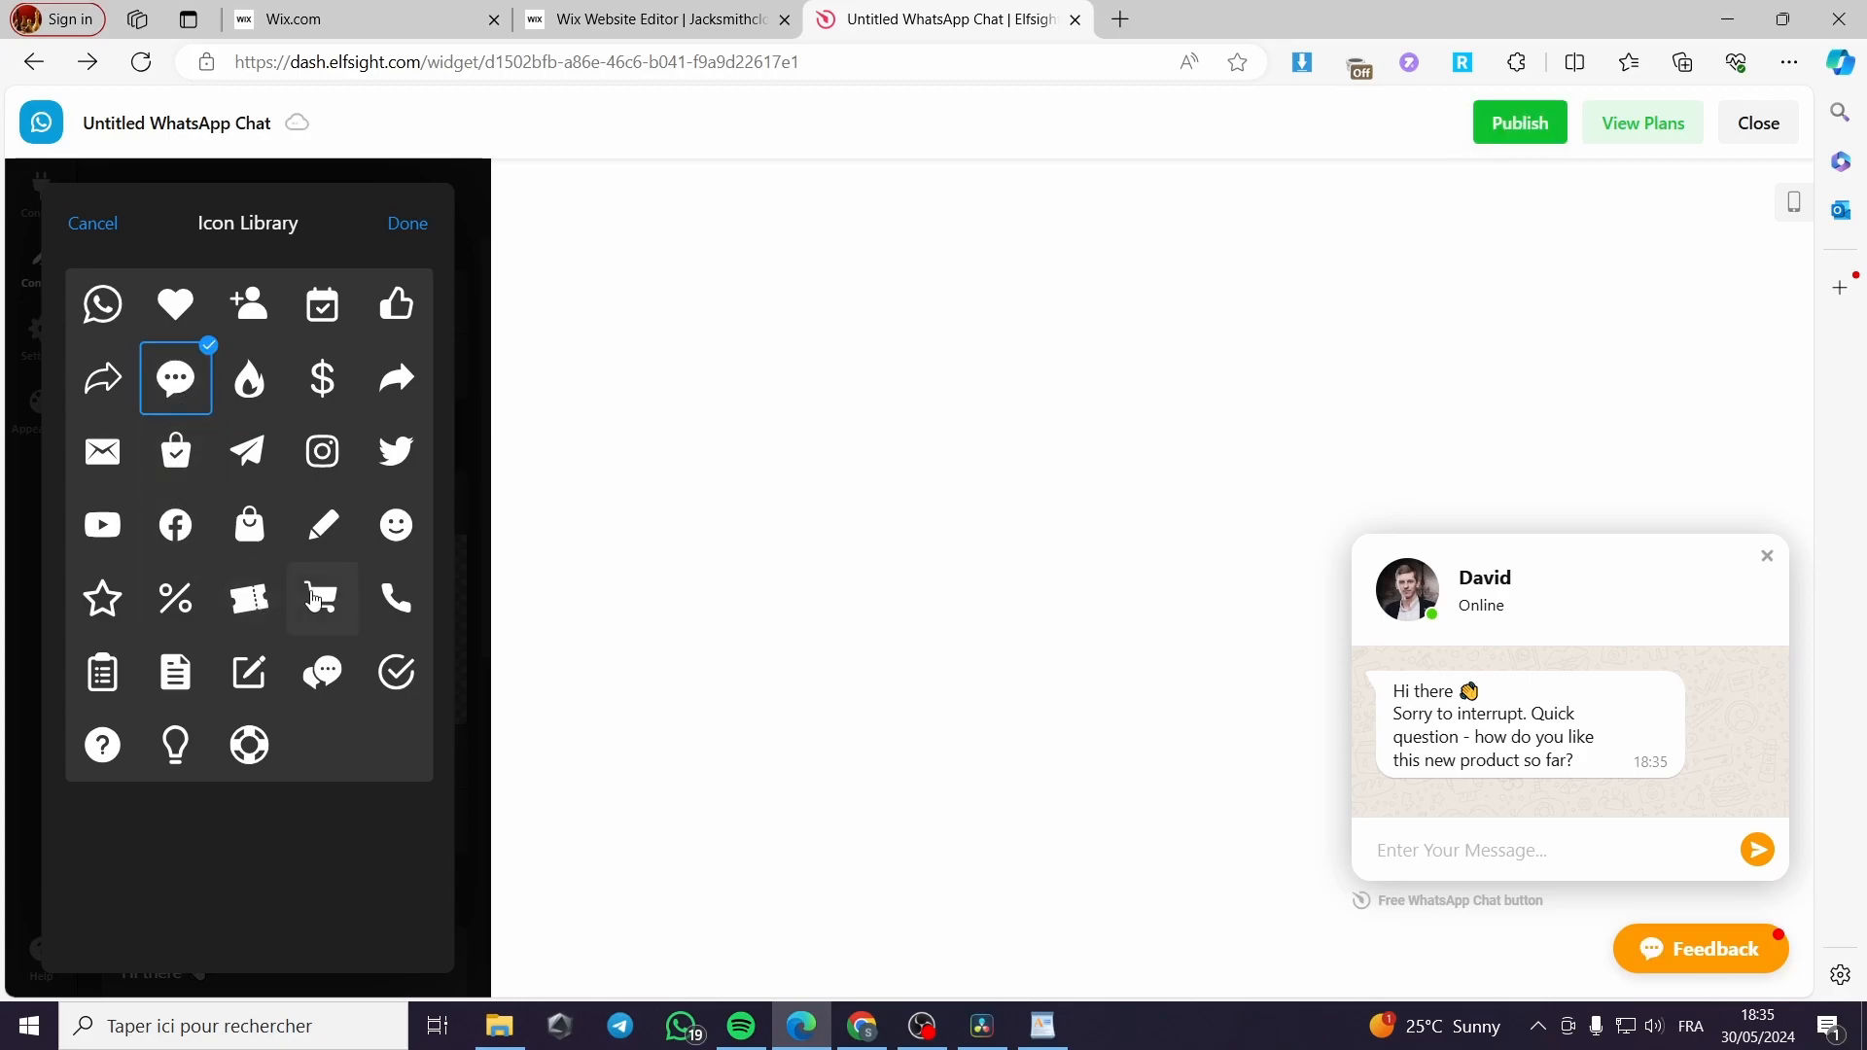
click(417, 227)
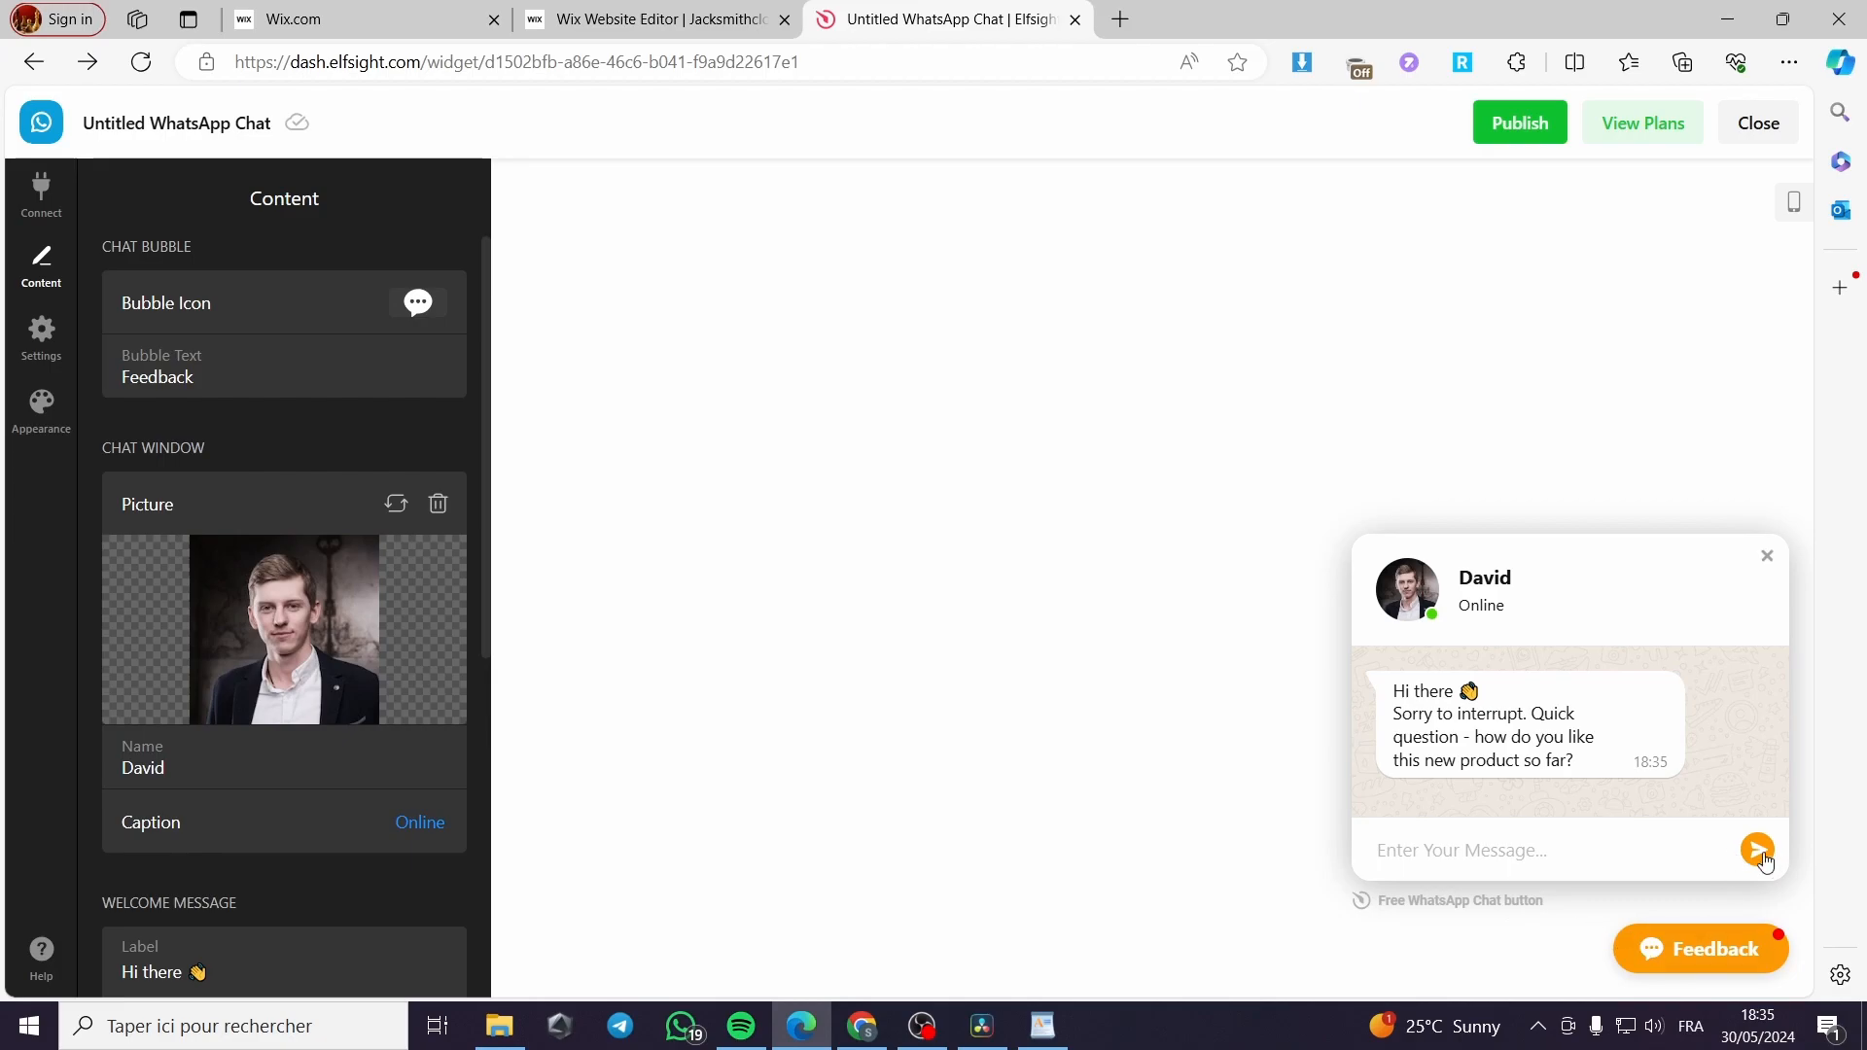
- Replace the contact name in the chat window's content with a different first name
click(281, 385)
scroll(293, 457, down, 1)
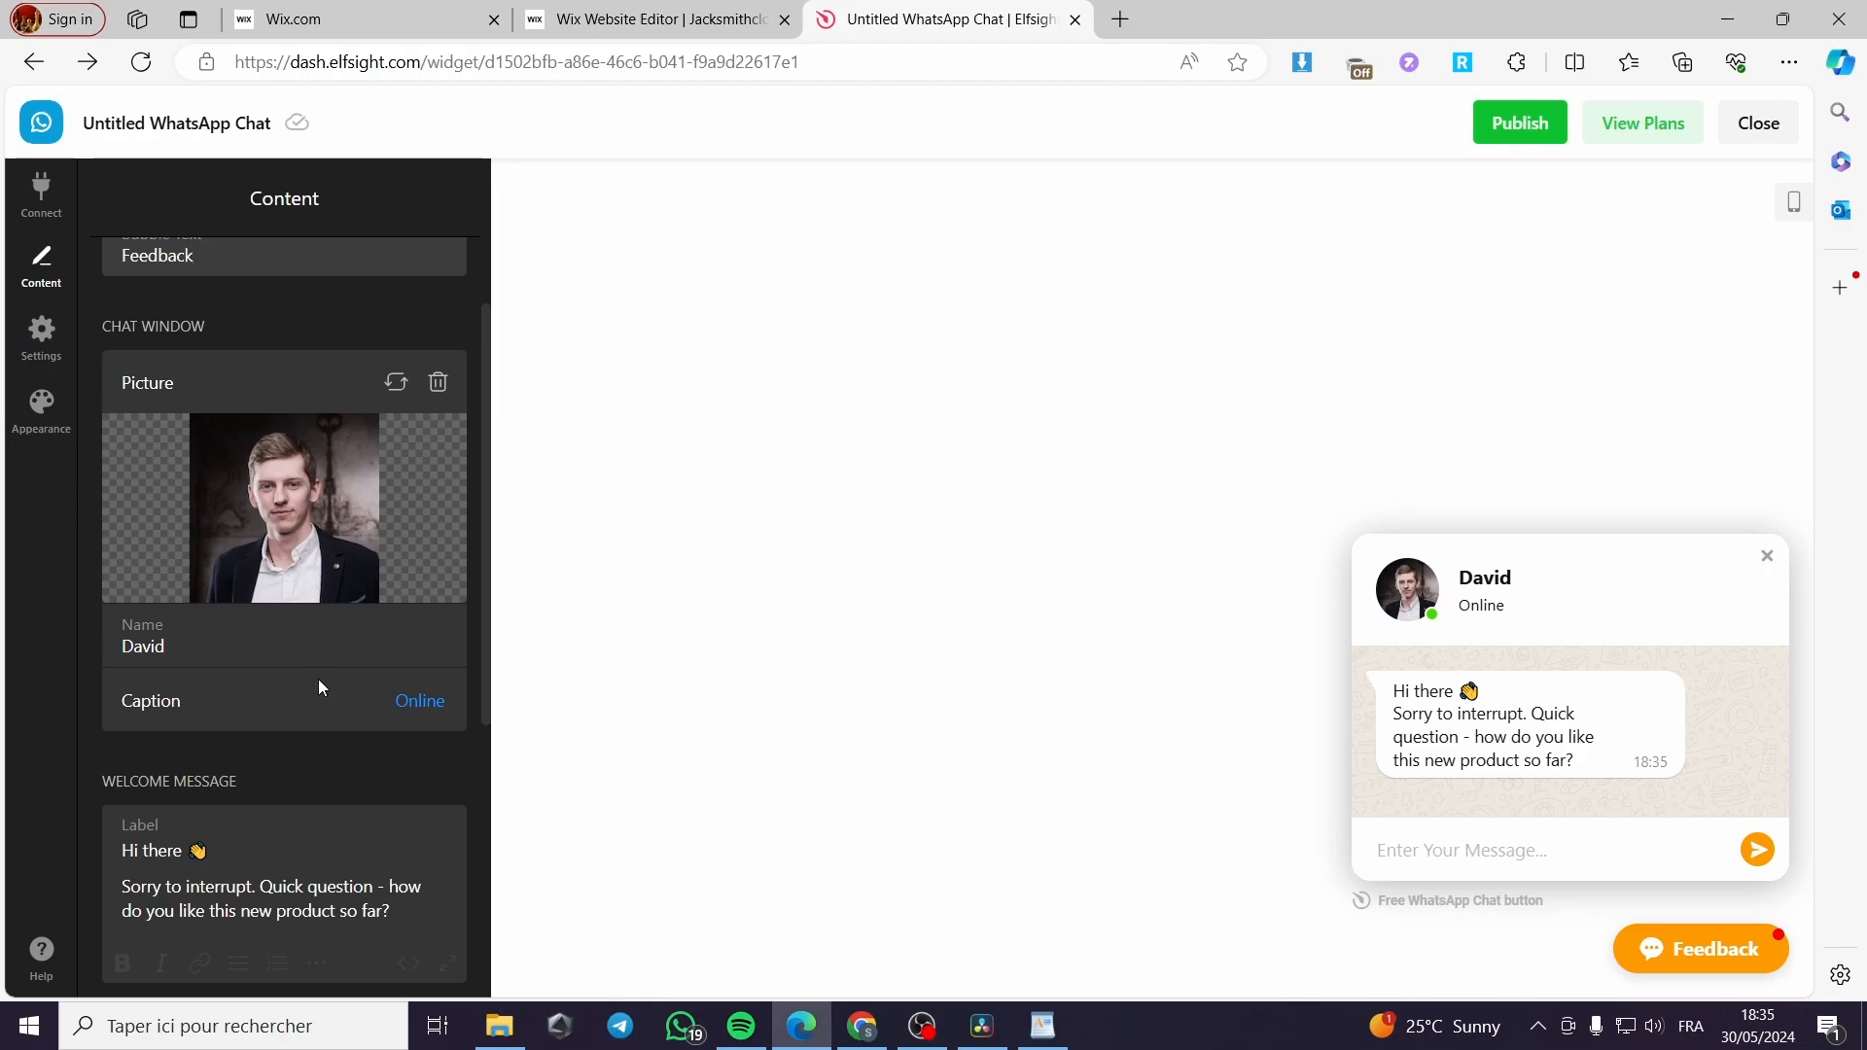
click(175, 651)
drag(202, 640, 127, 643)
text(John)
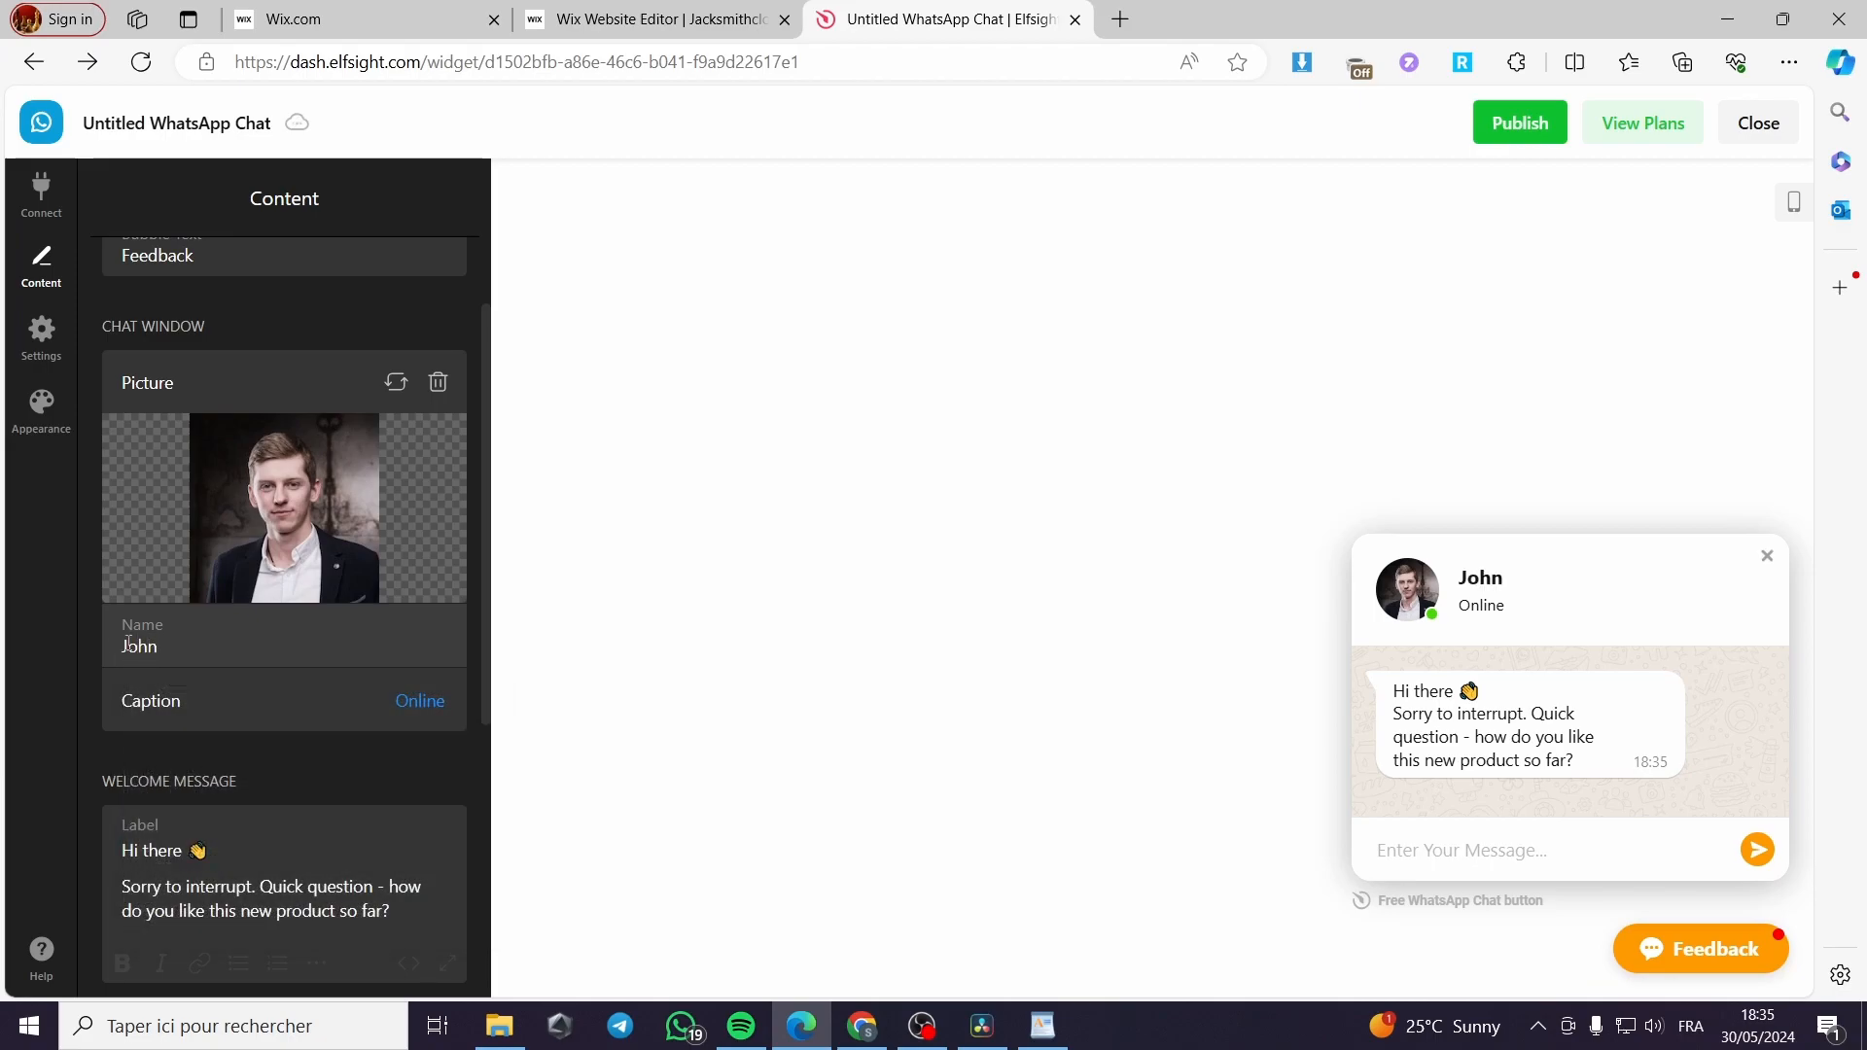
- Add a surname to the contact name and replace the chat picture with the library avatar of the young man against a yellow-and-blue background
text( smith)
click(396, 382)
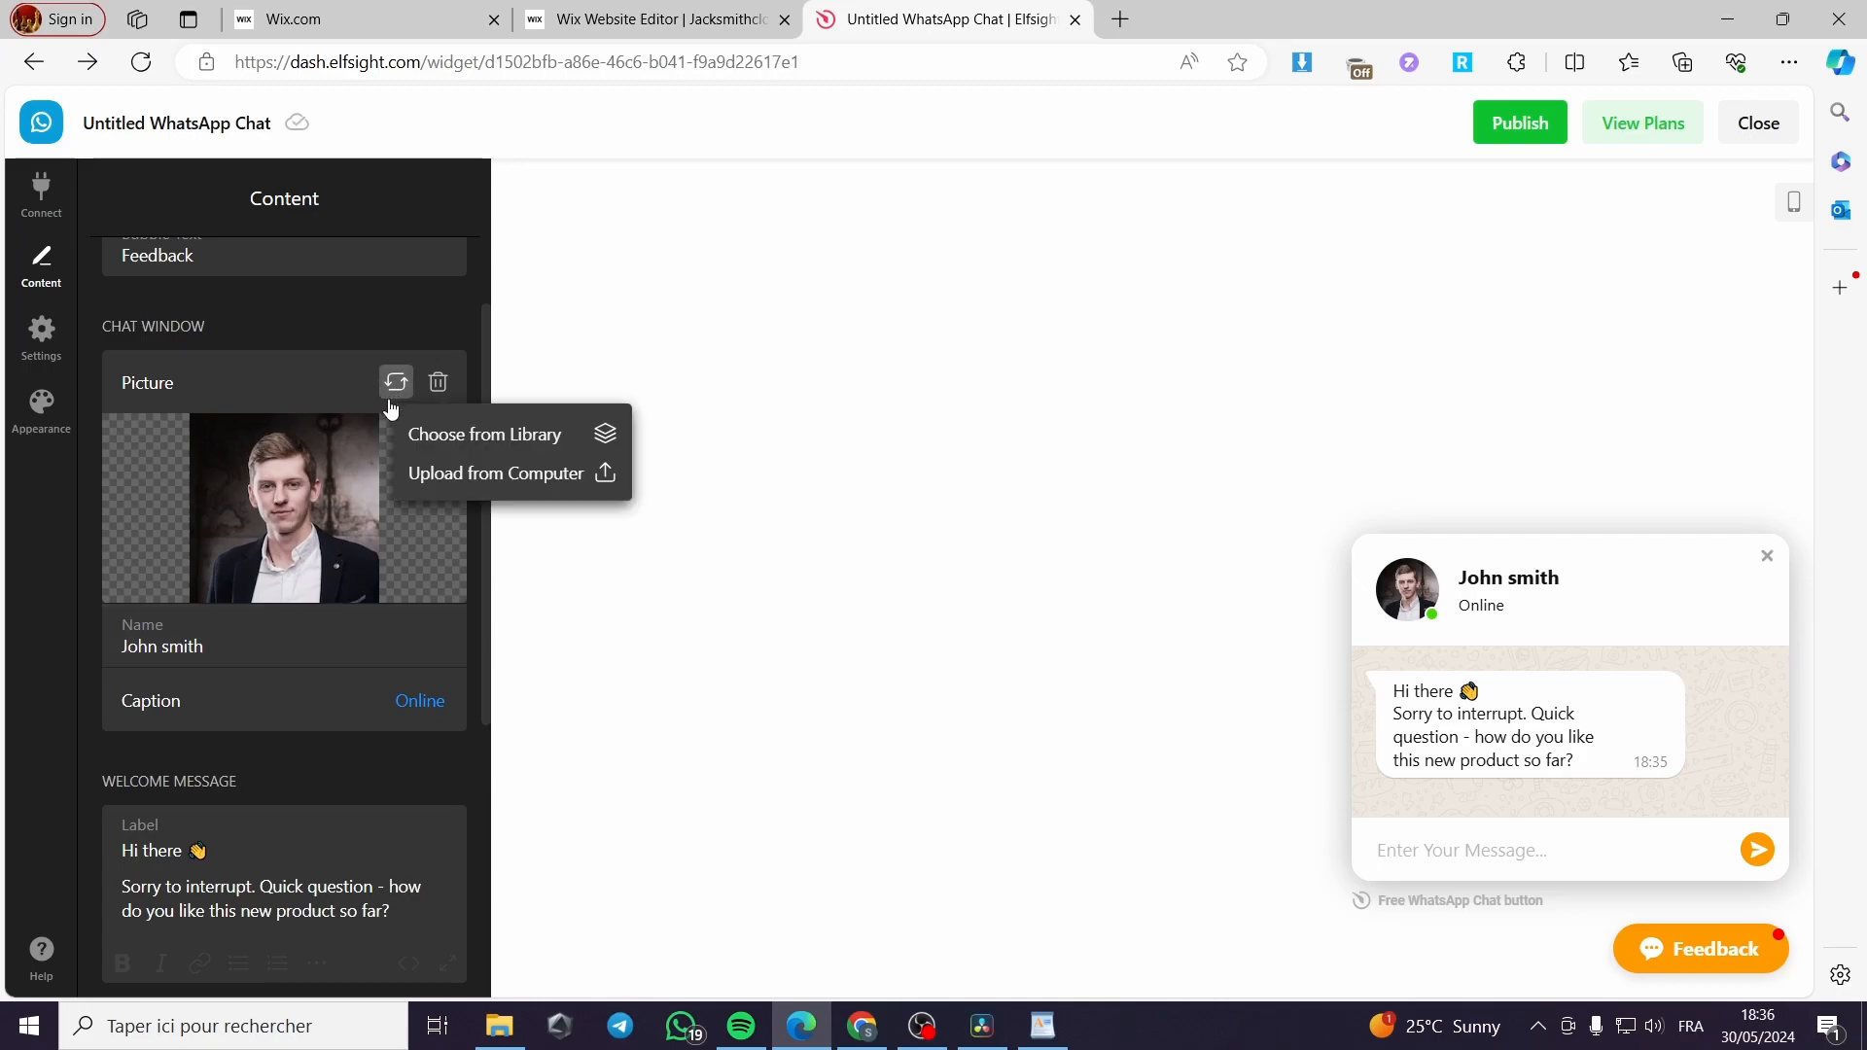
click(463, 450)
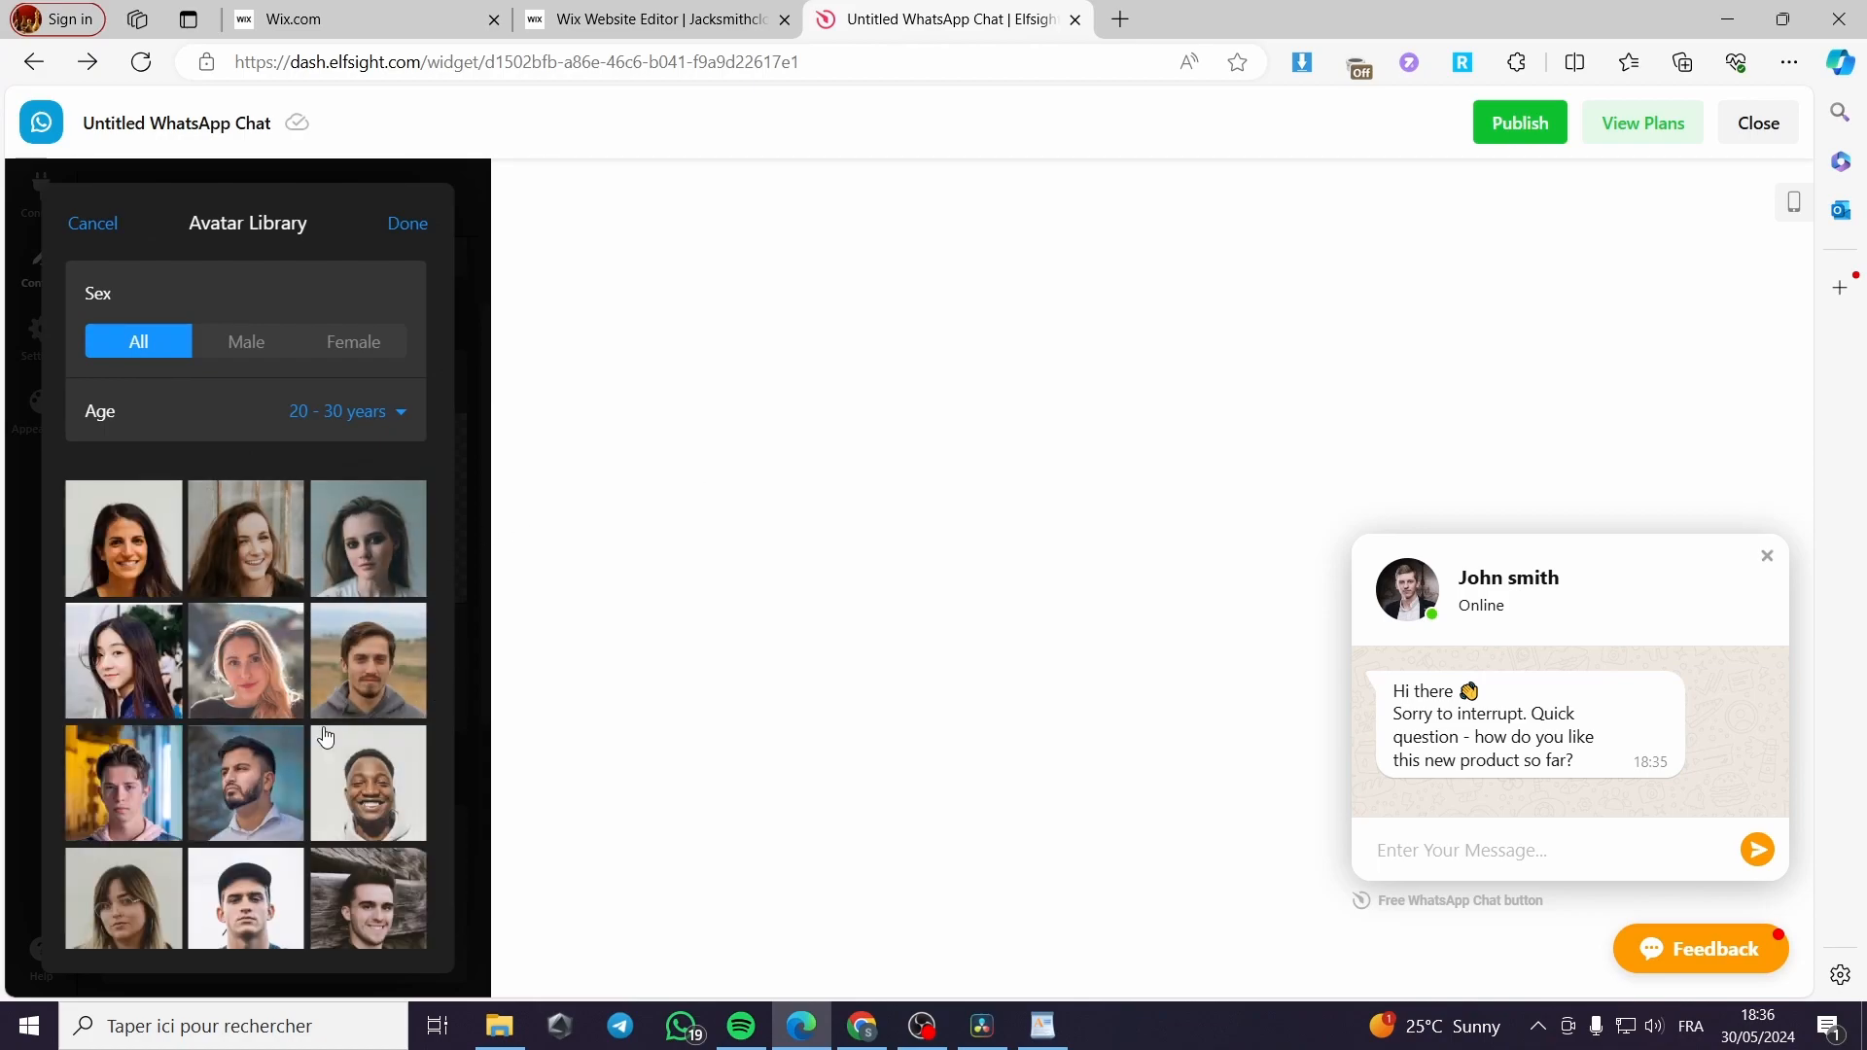
scroll(379, 671, down, 3)
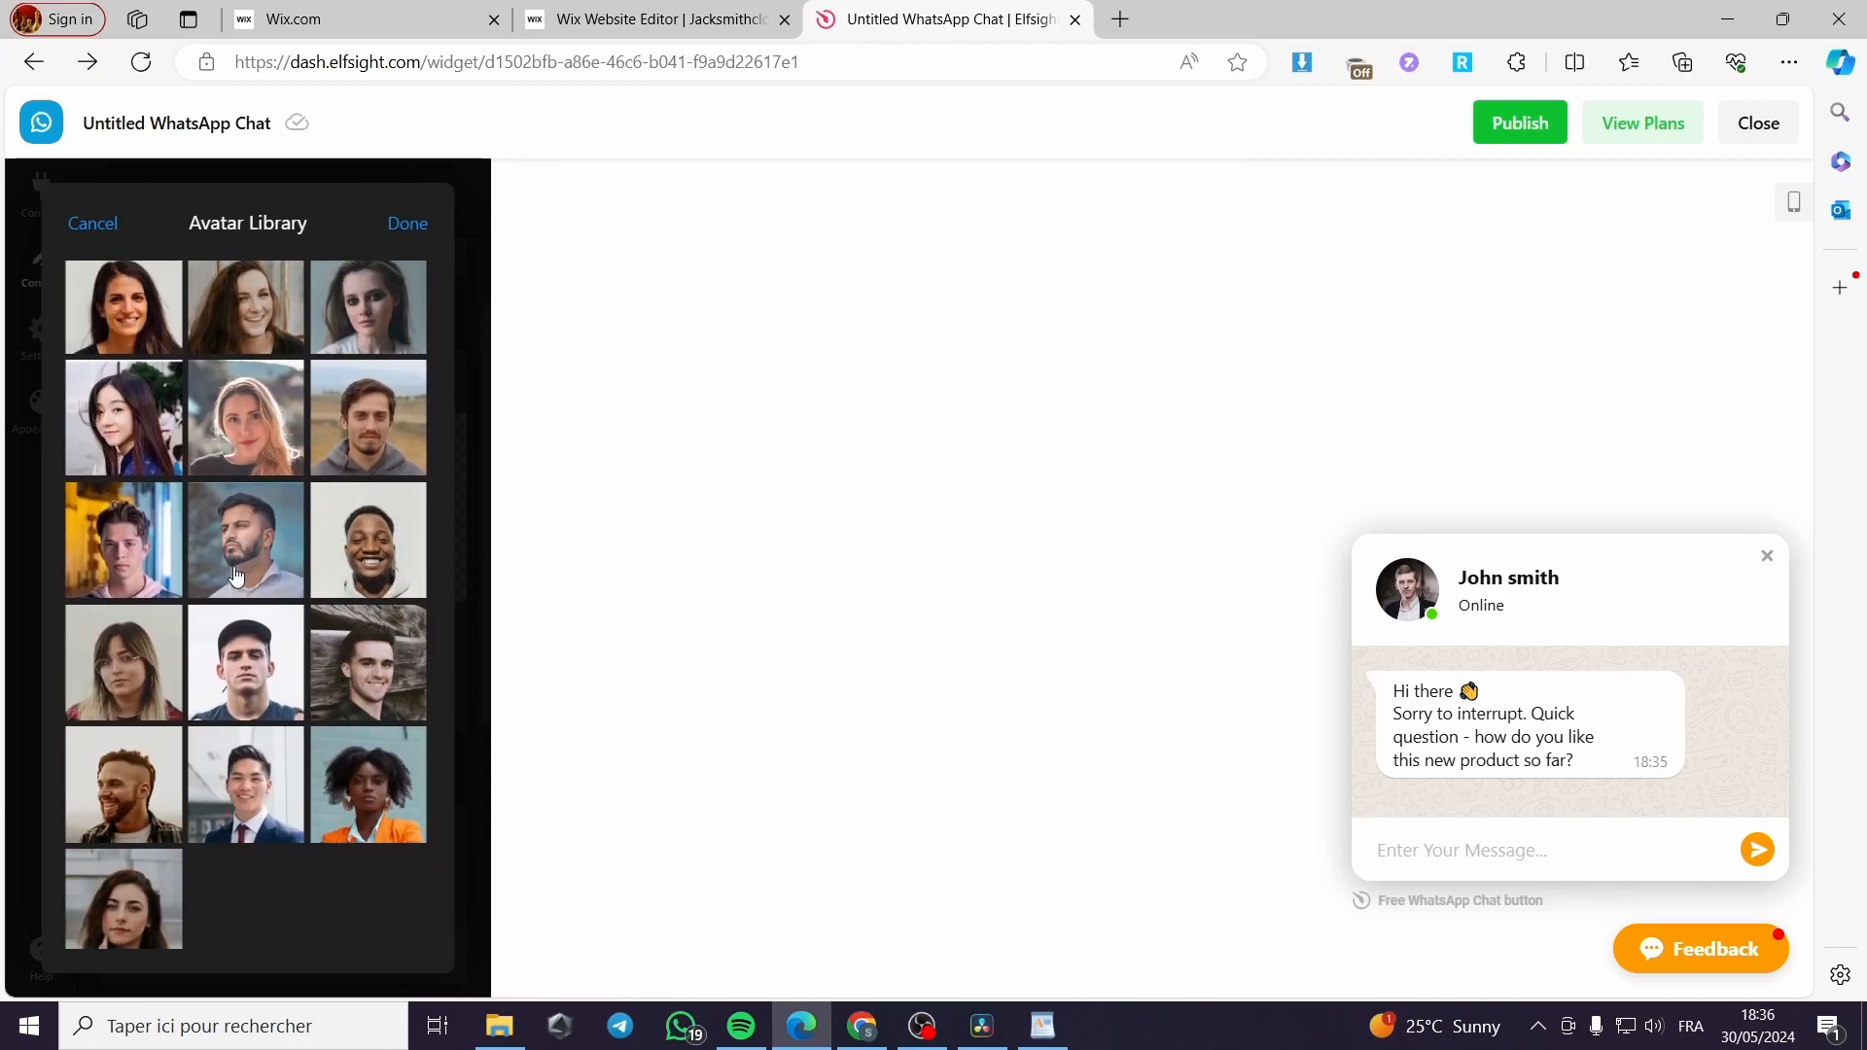
click(155, 559)
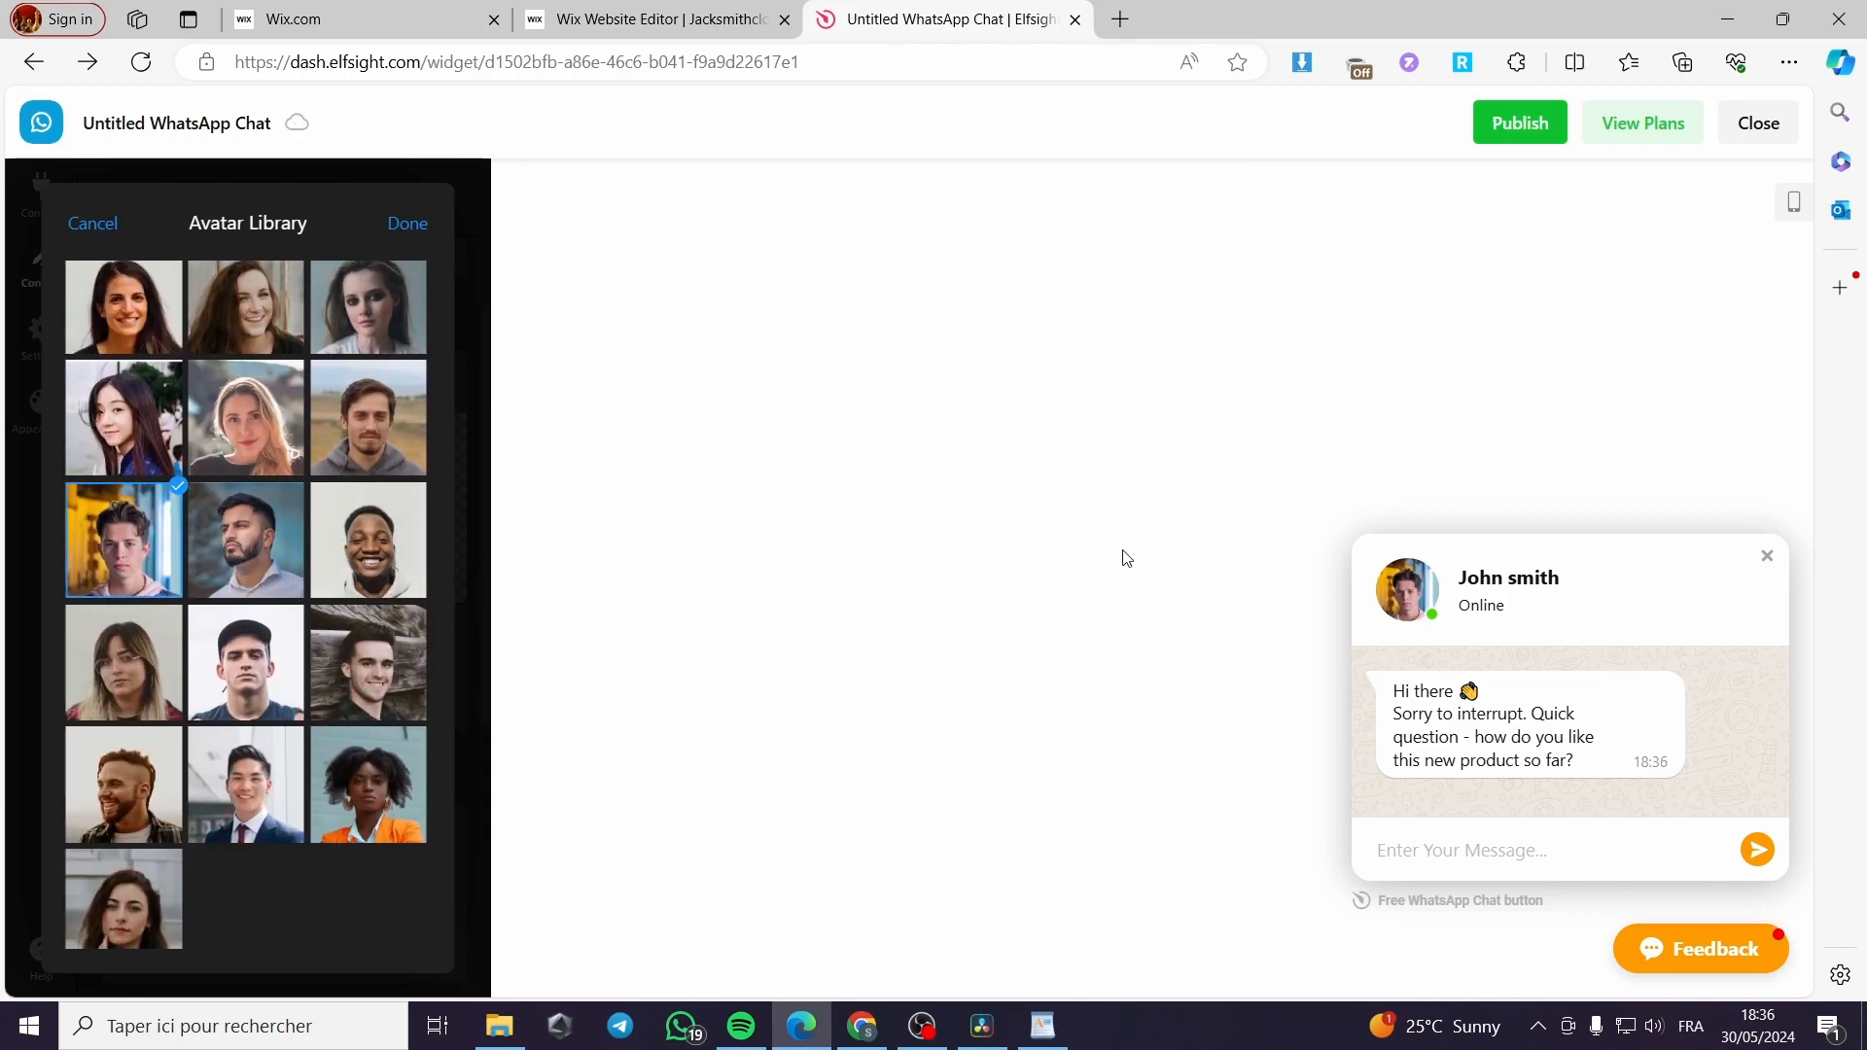
click(406, 223)
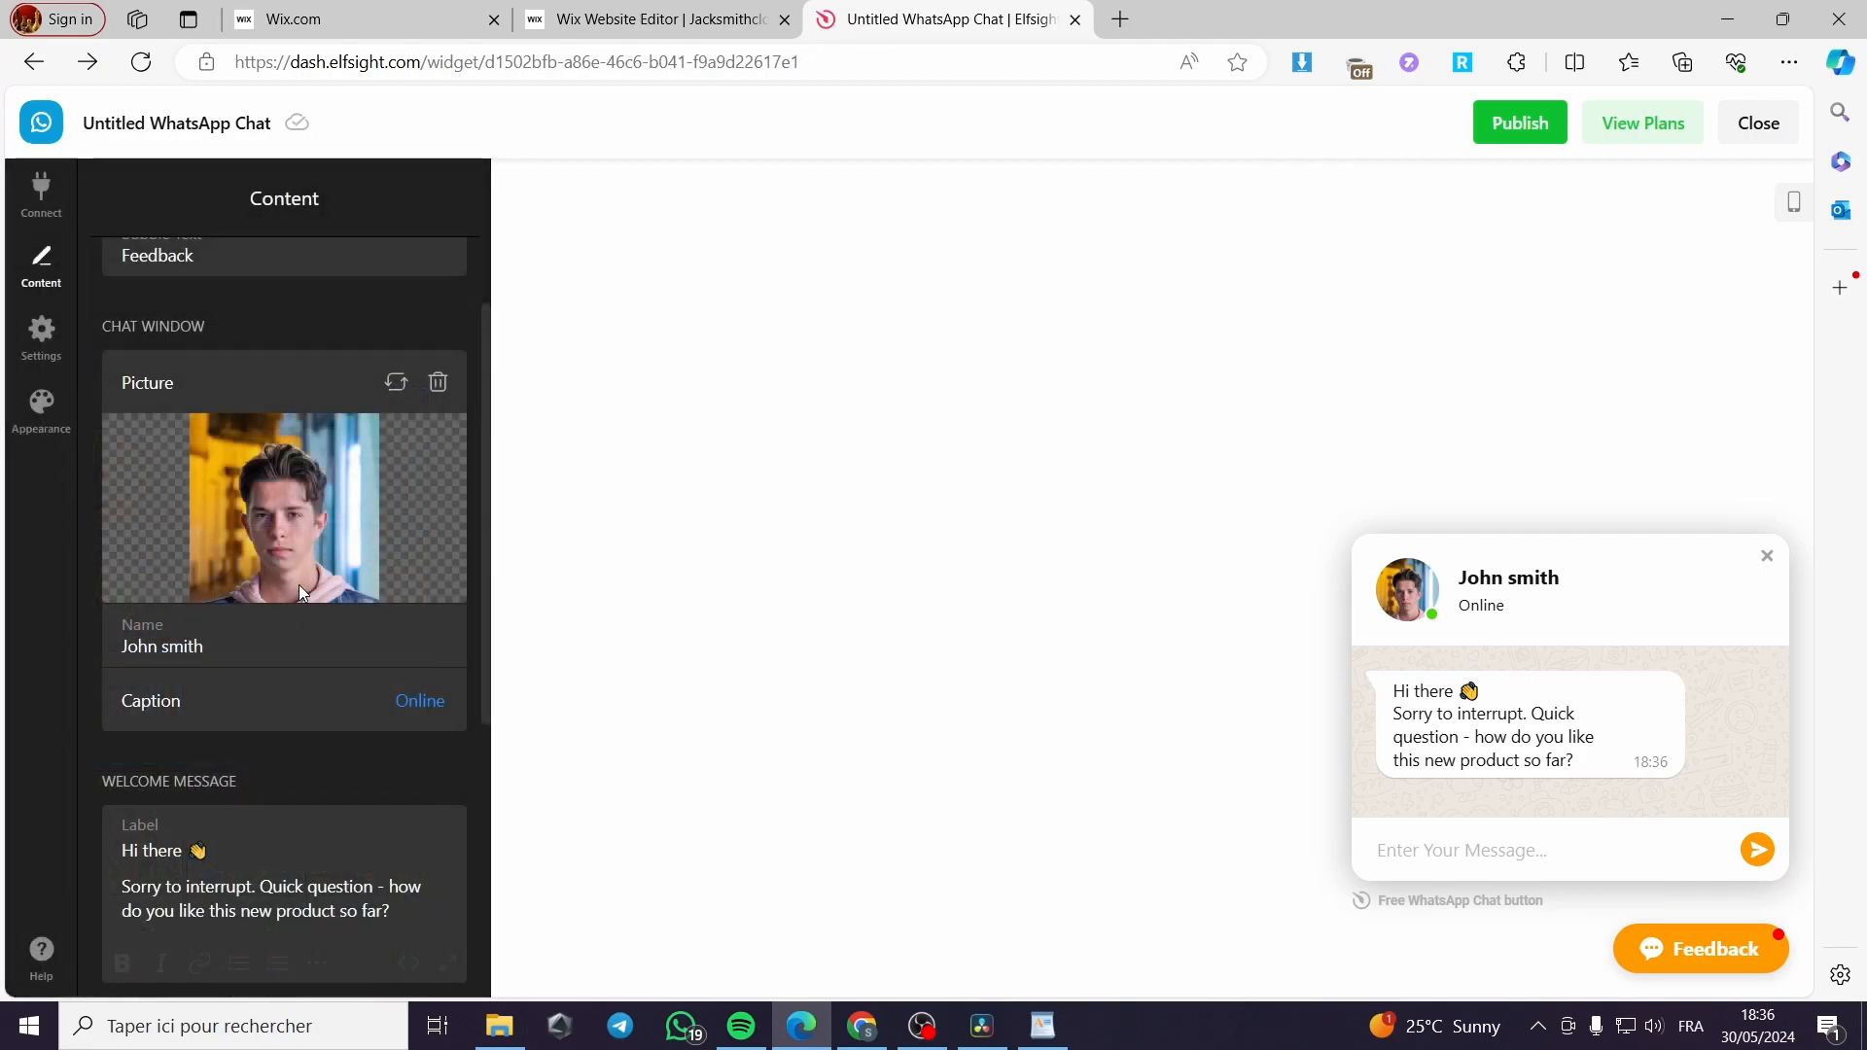
- Try the Custom and Reply Time captions for the chat contact and return the caption to Online
scroll(300, 585, down, 3)
click(418, 458)
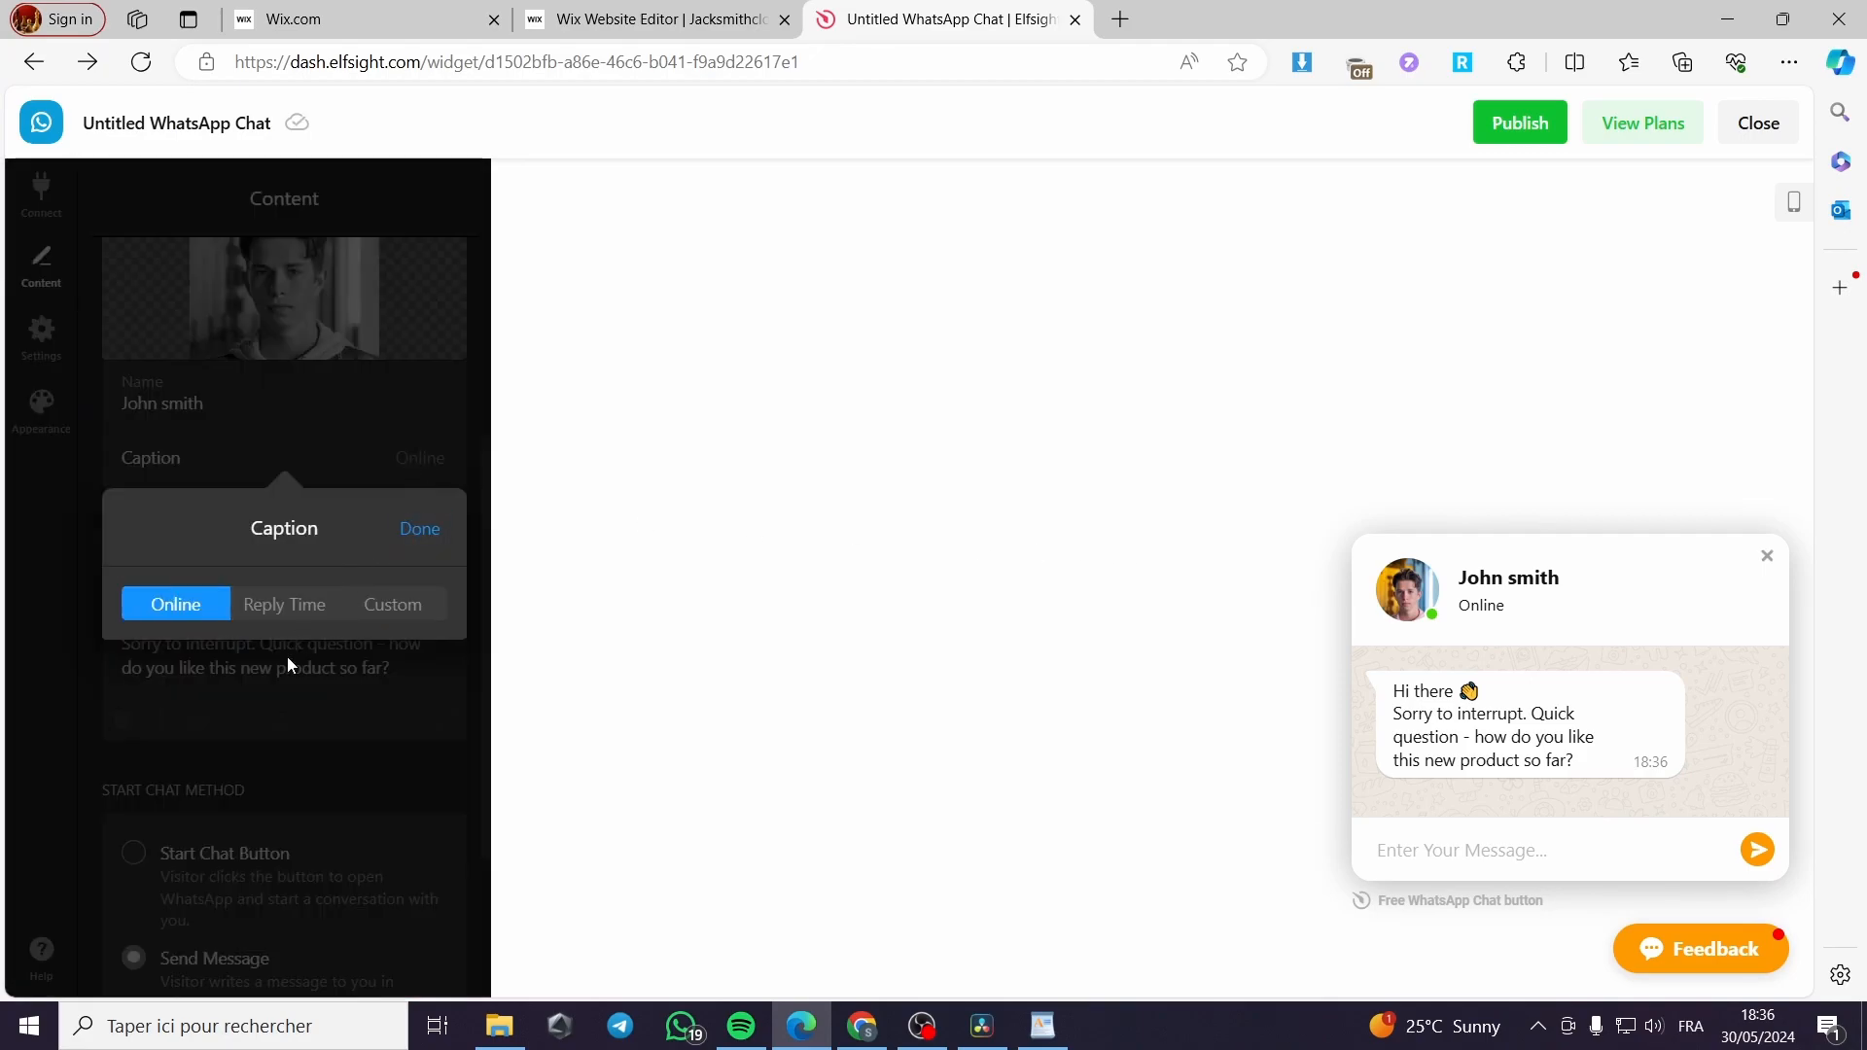
click(434, 622)
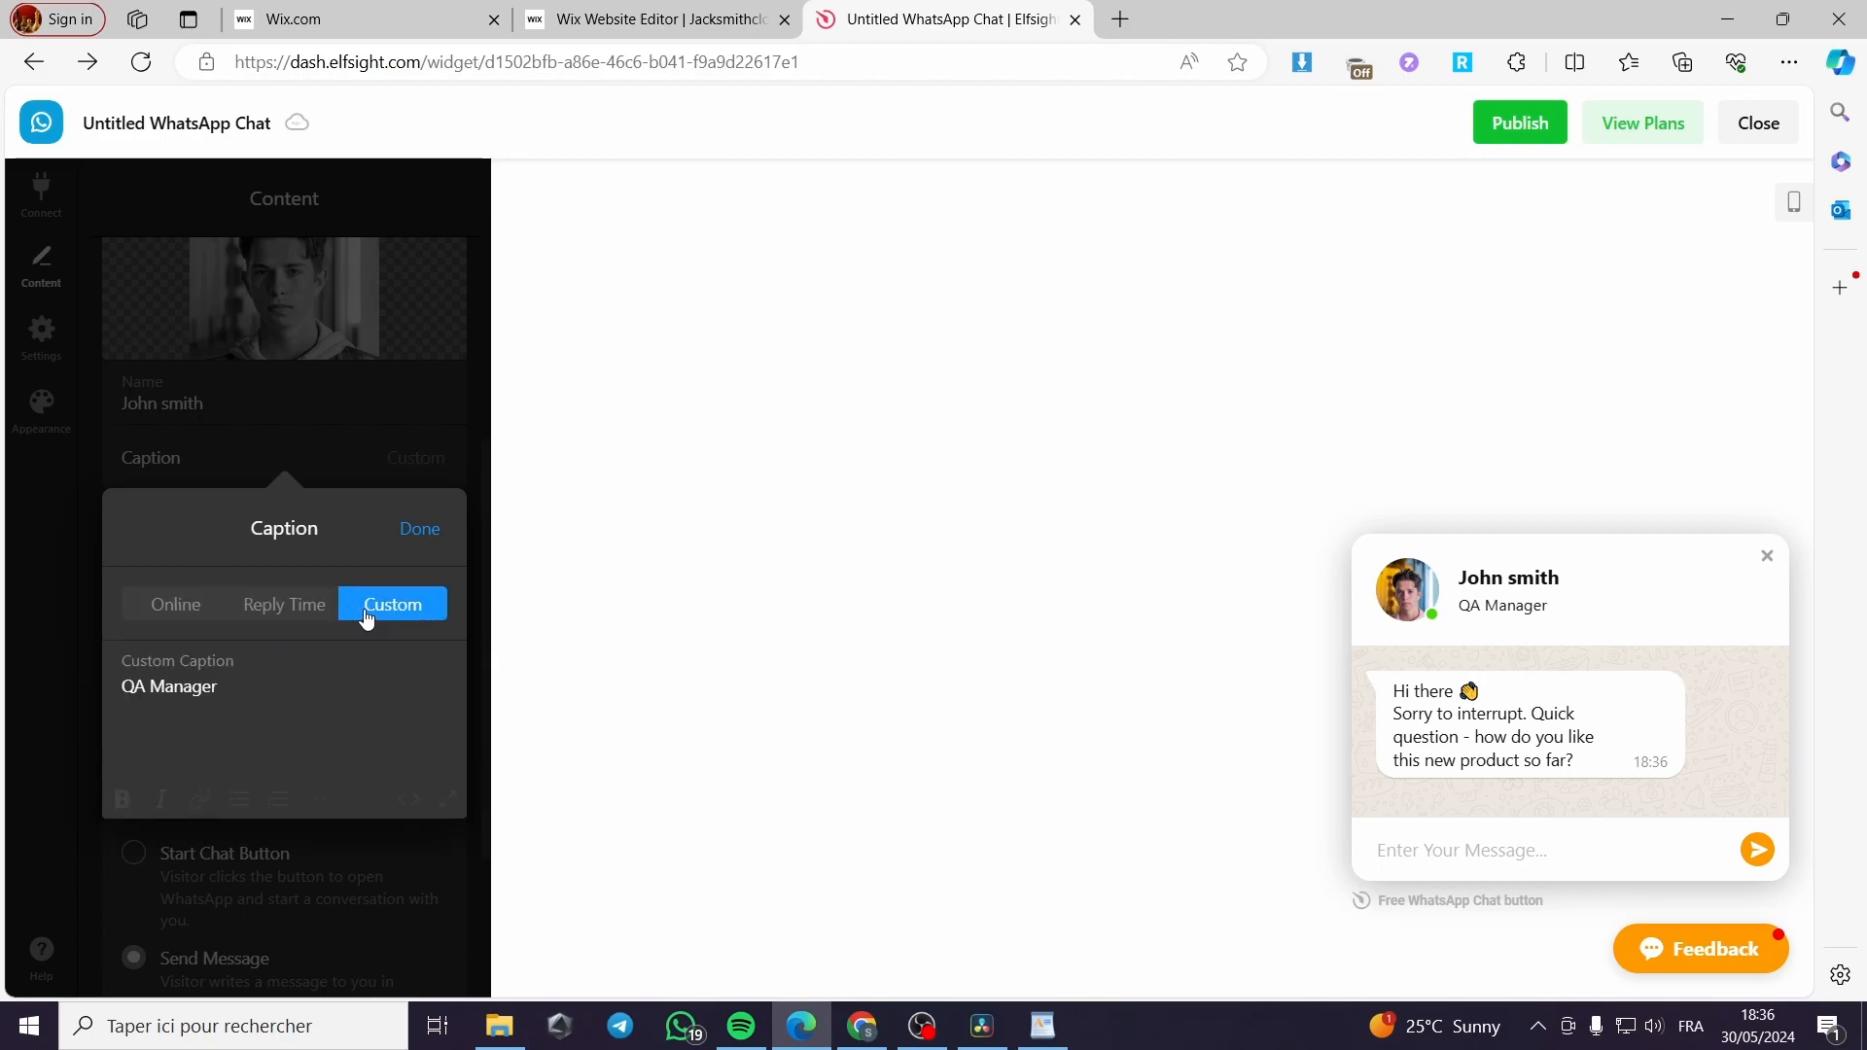
click(251, 610)
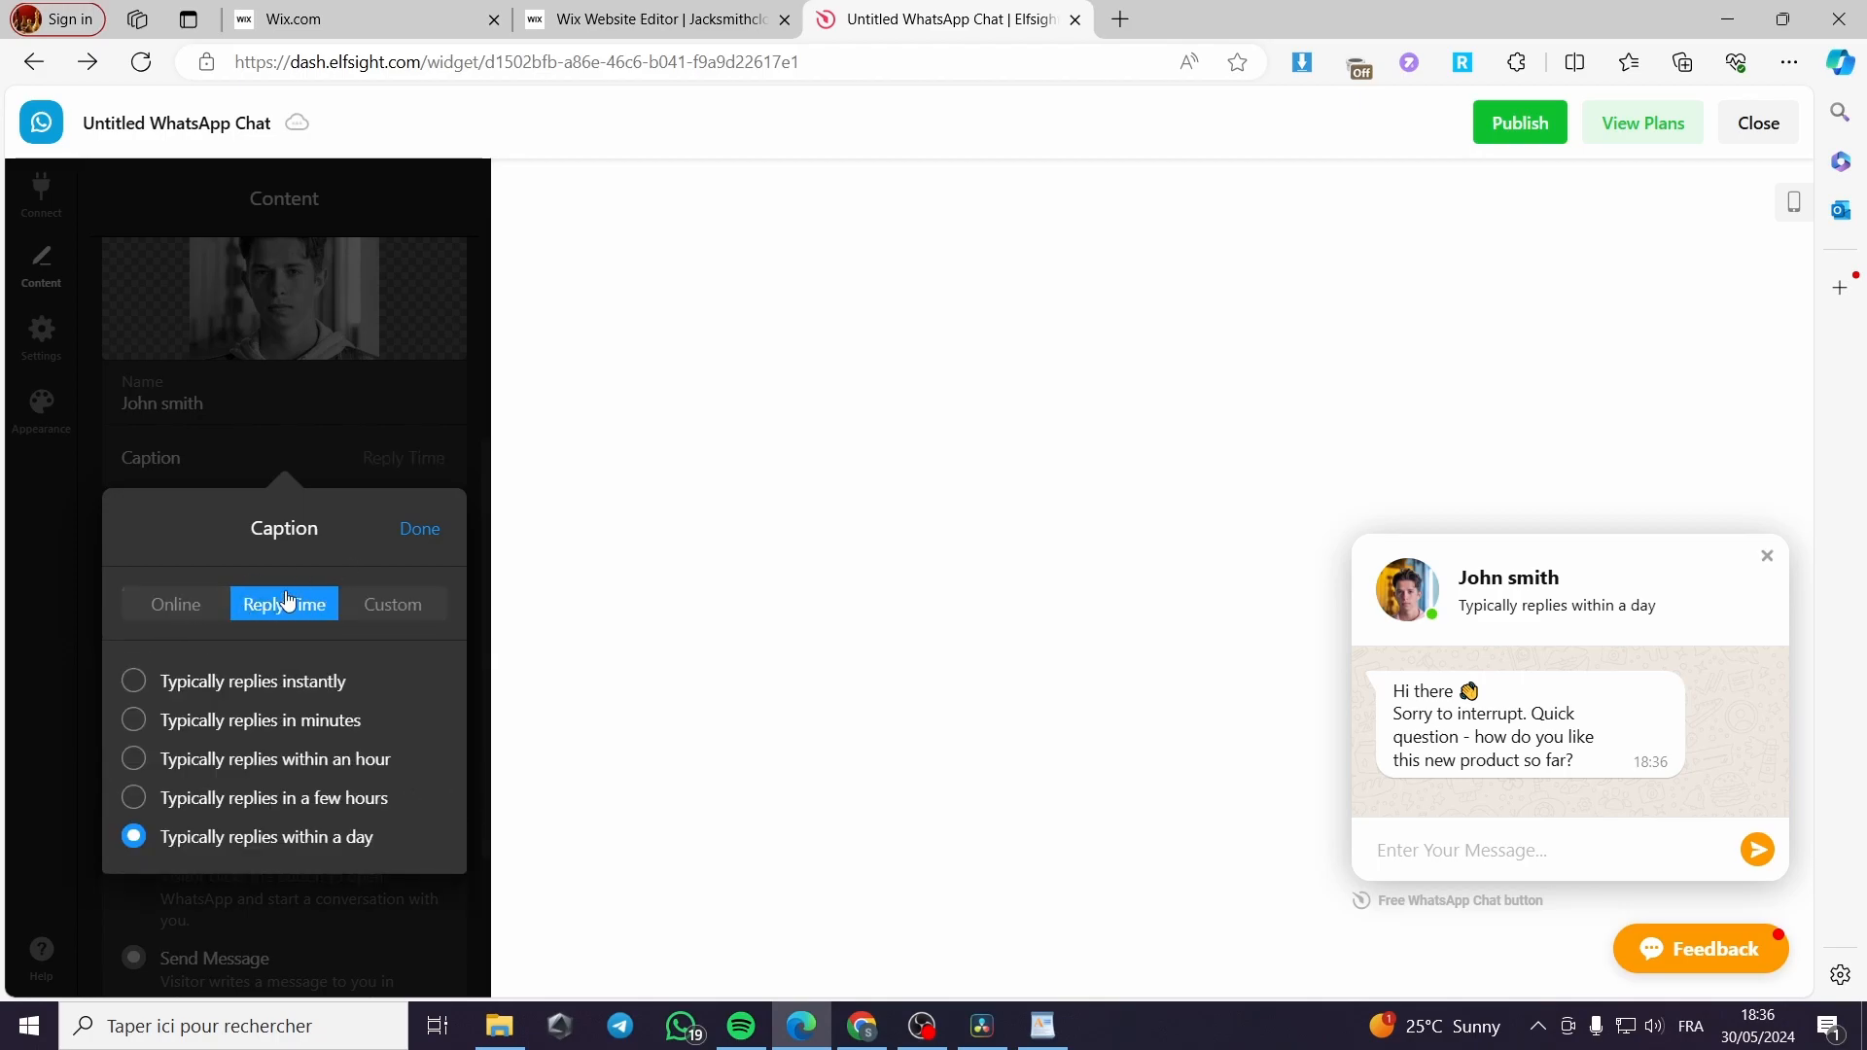
click(153, 610)
click(422, 530)
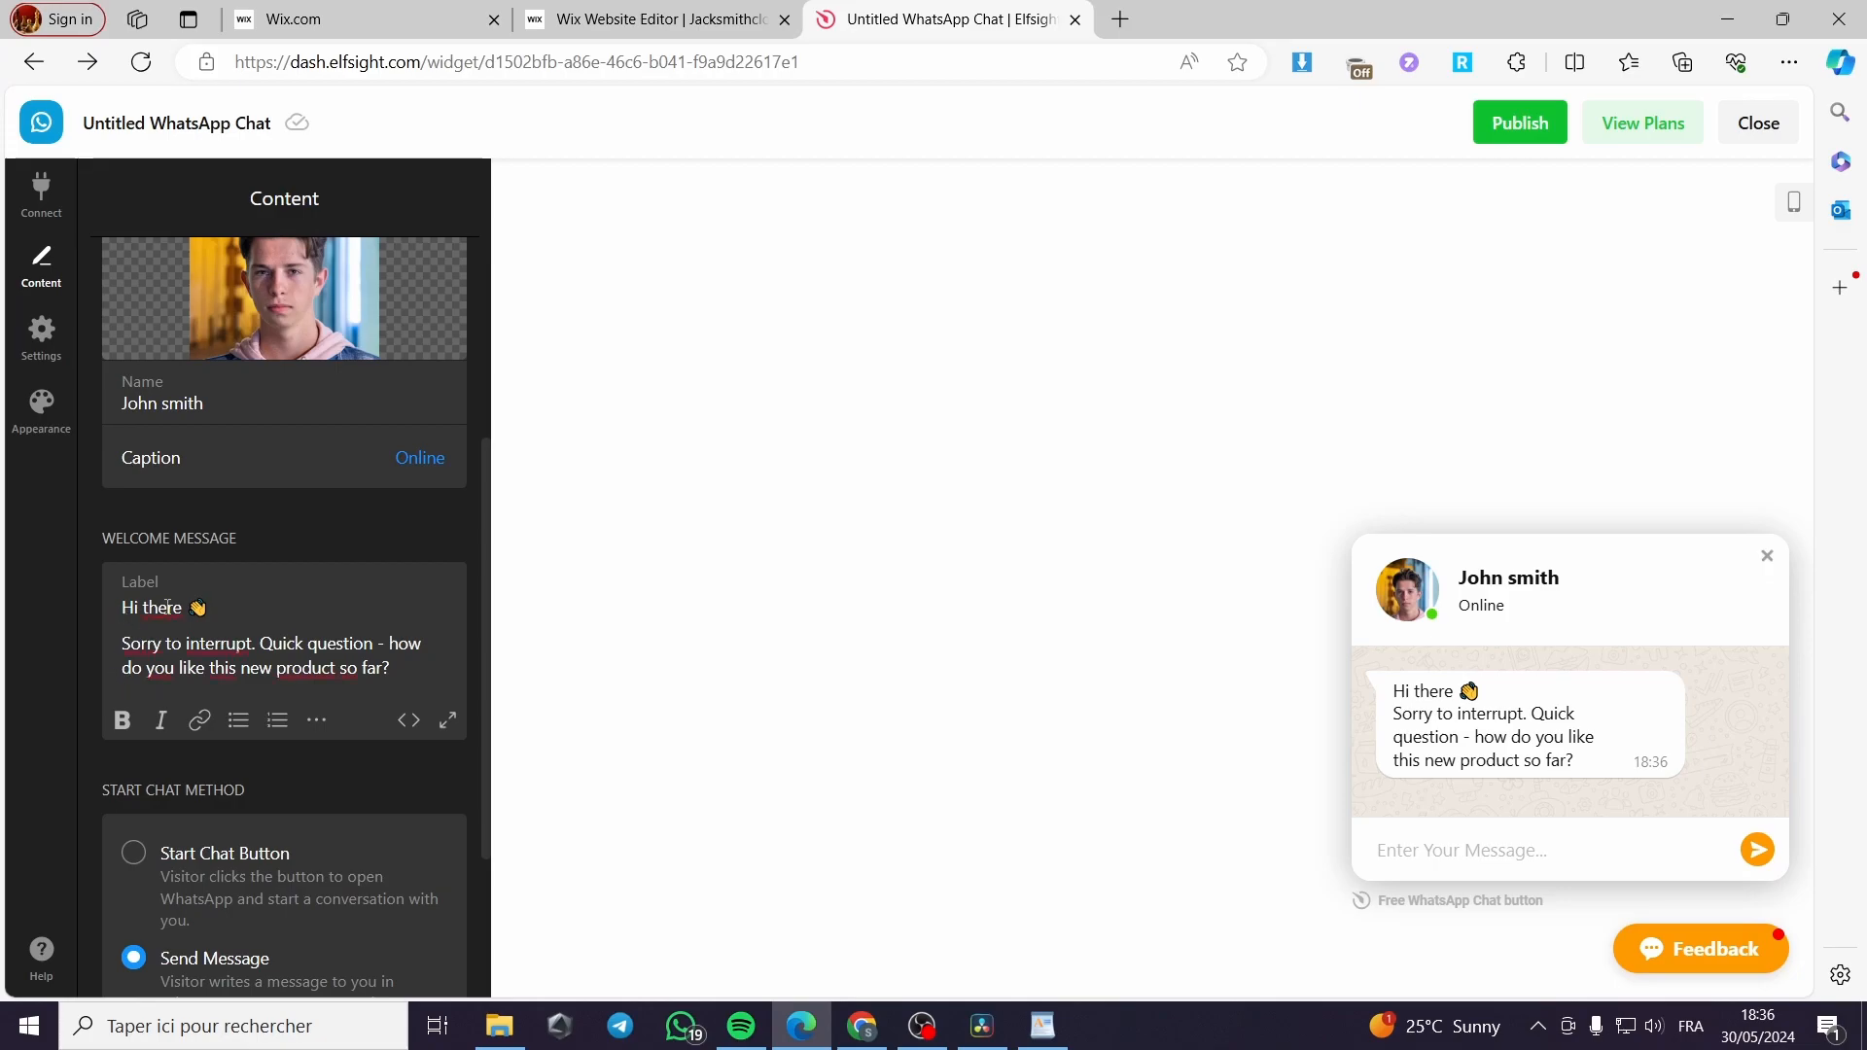
- Make the "Hi there" greeting line of the welcome message bold
drag(219, 611, 122, 611)
click(121, 720)
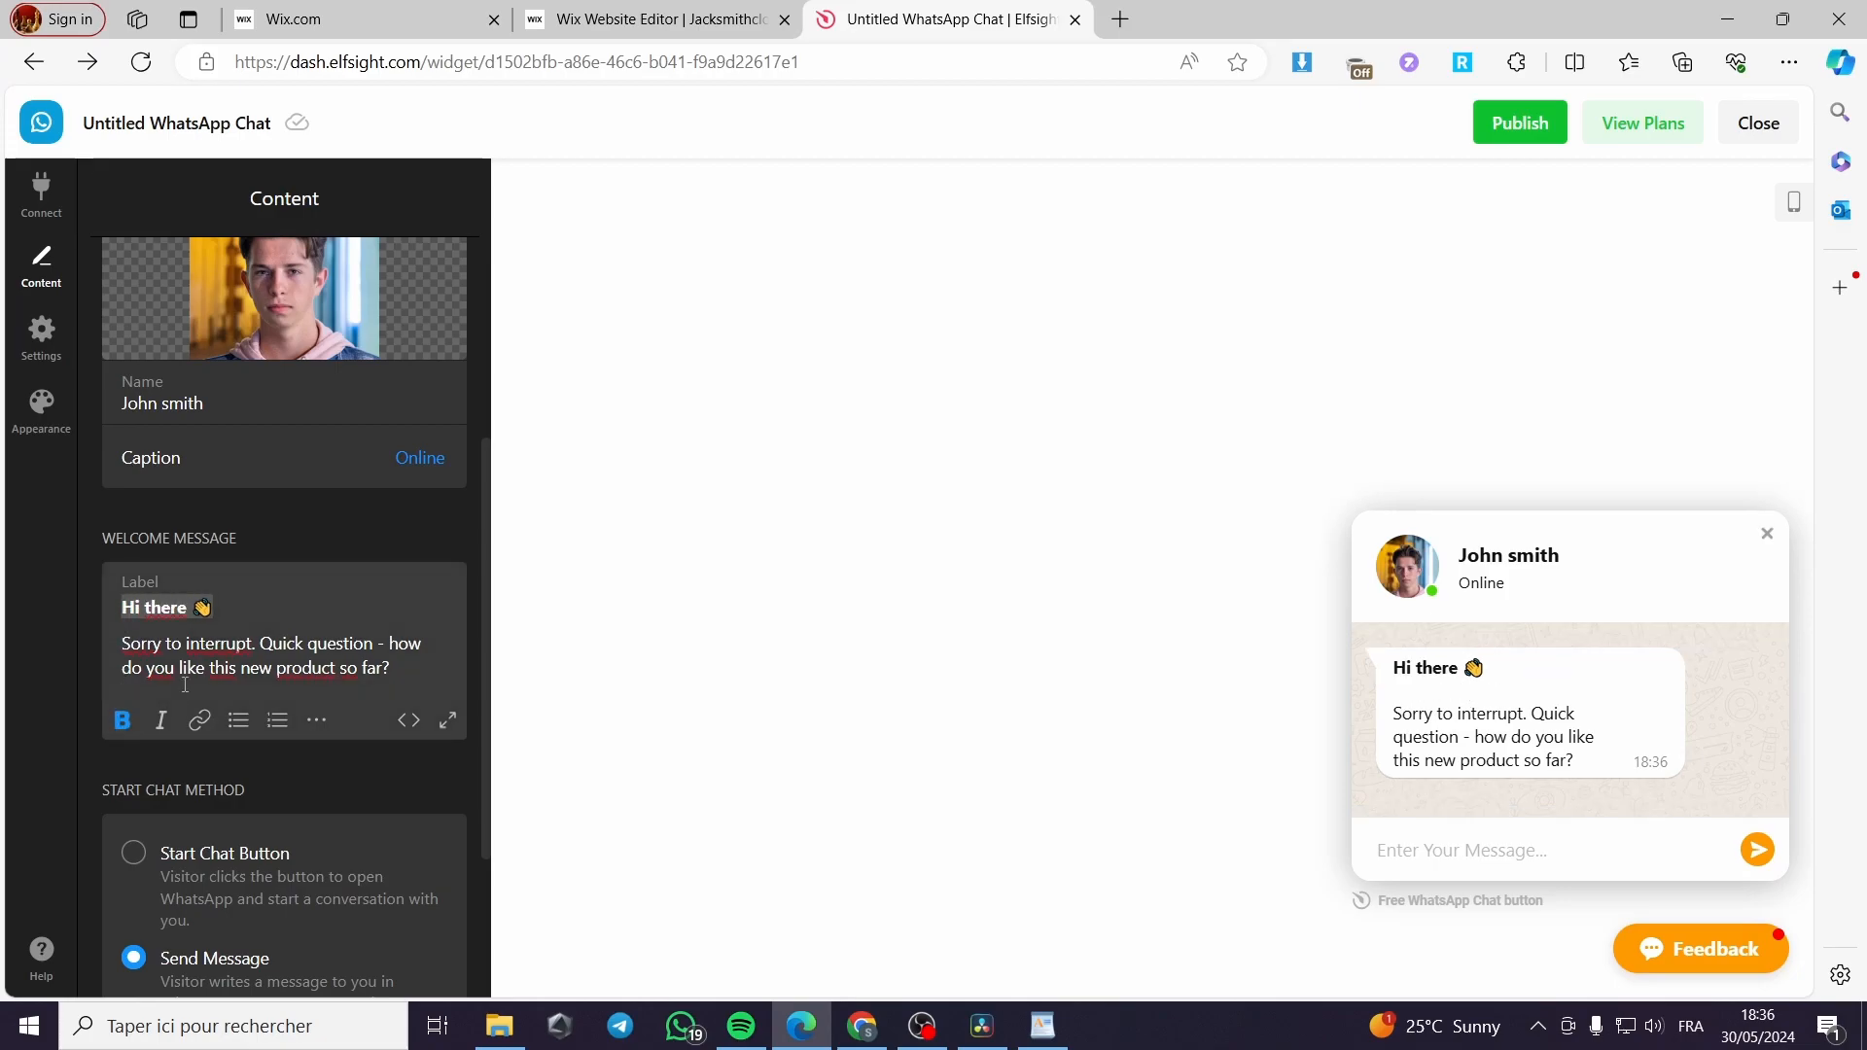
click(260, 642)
- Try Start Chat Button as the start chat method and switch back to Send Message
scroll(389, 623, down, 1)
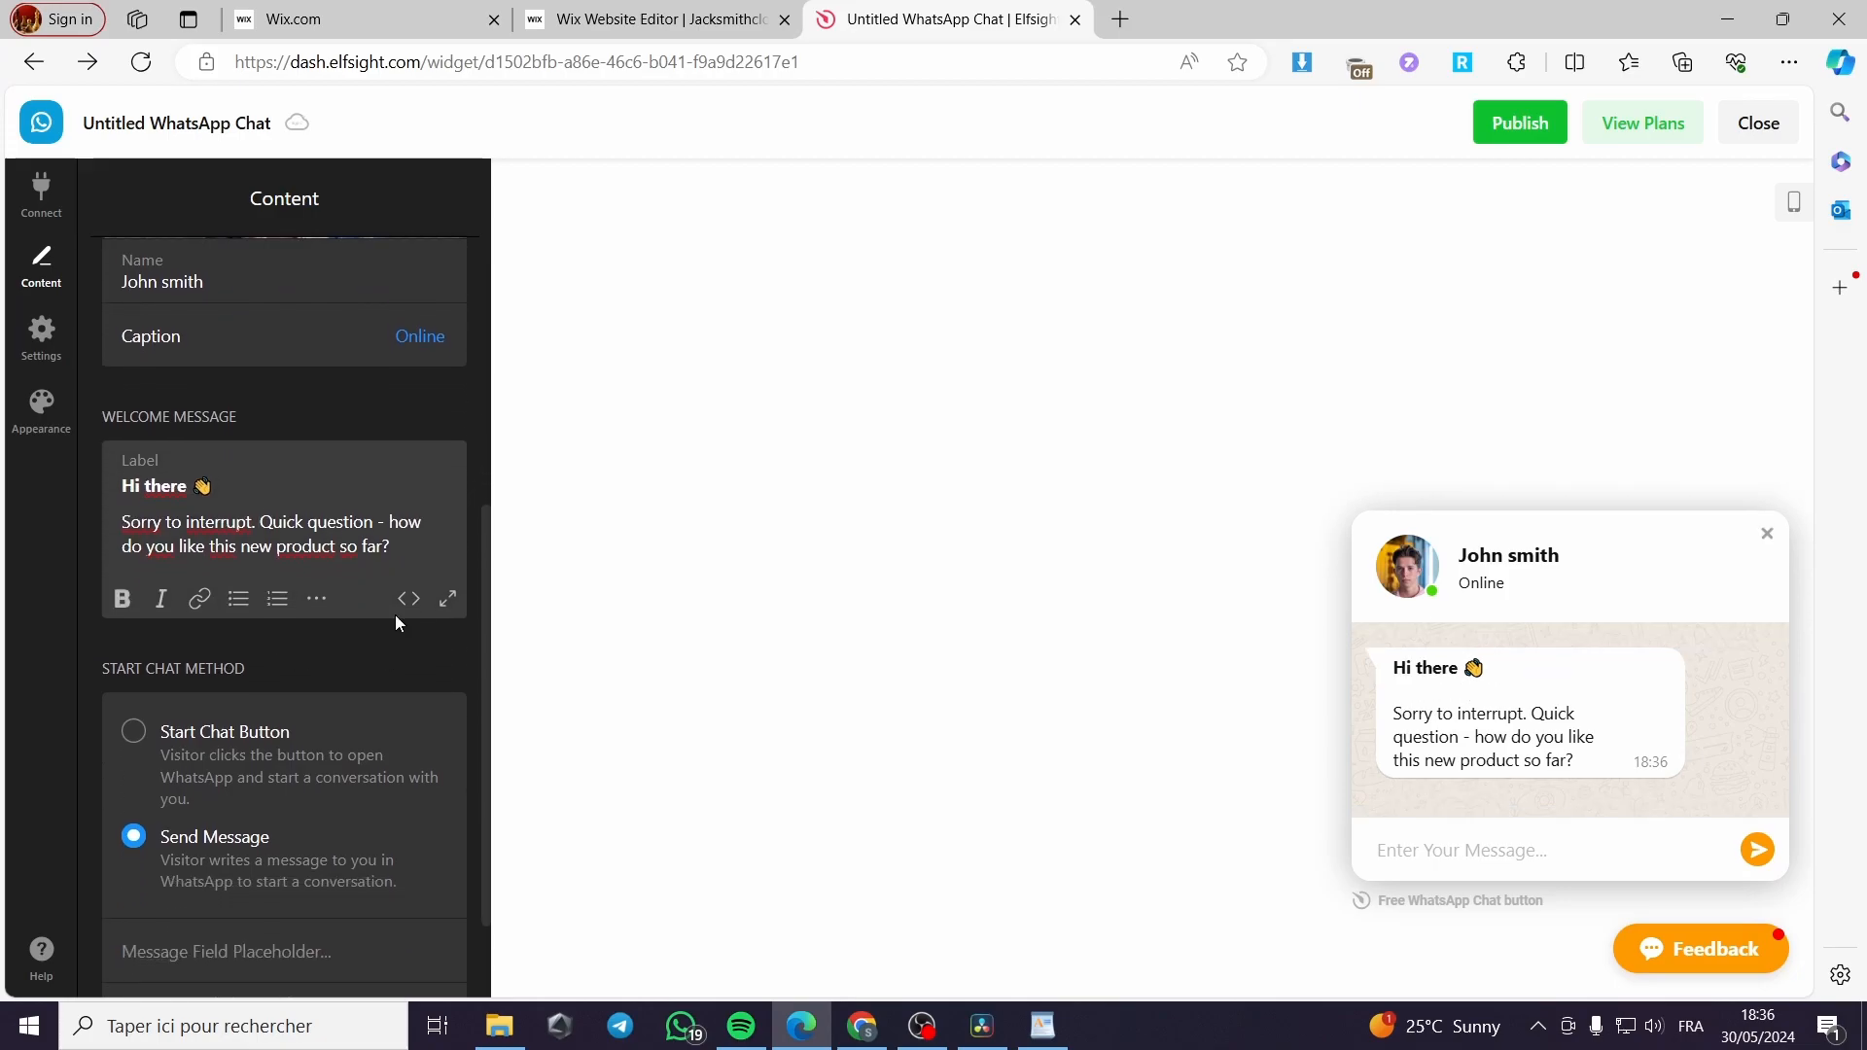
scroll(286, 541, down, 1)
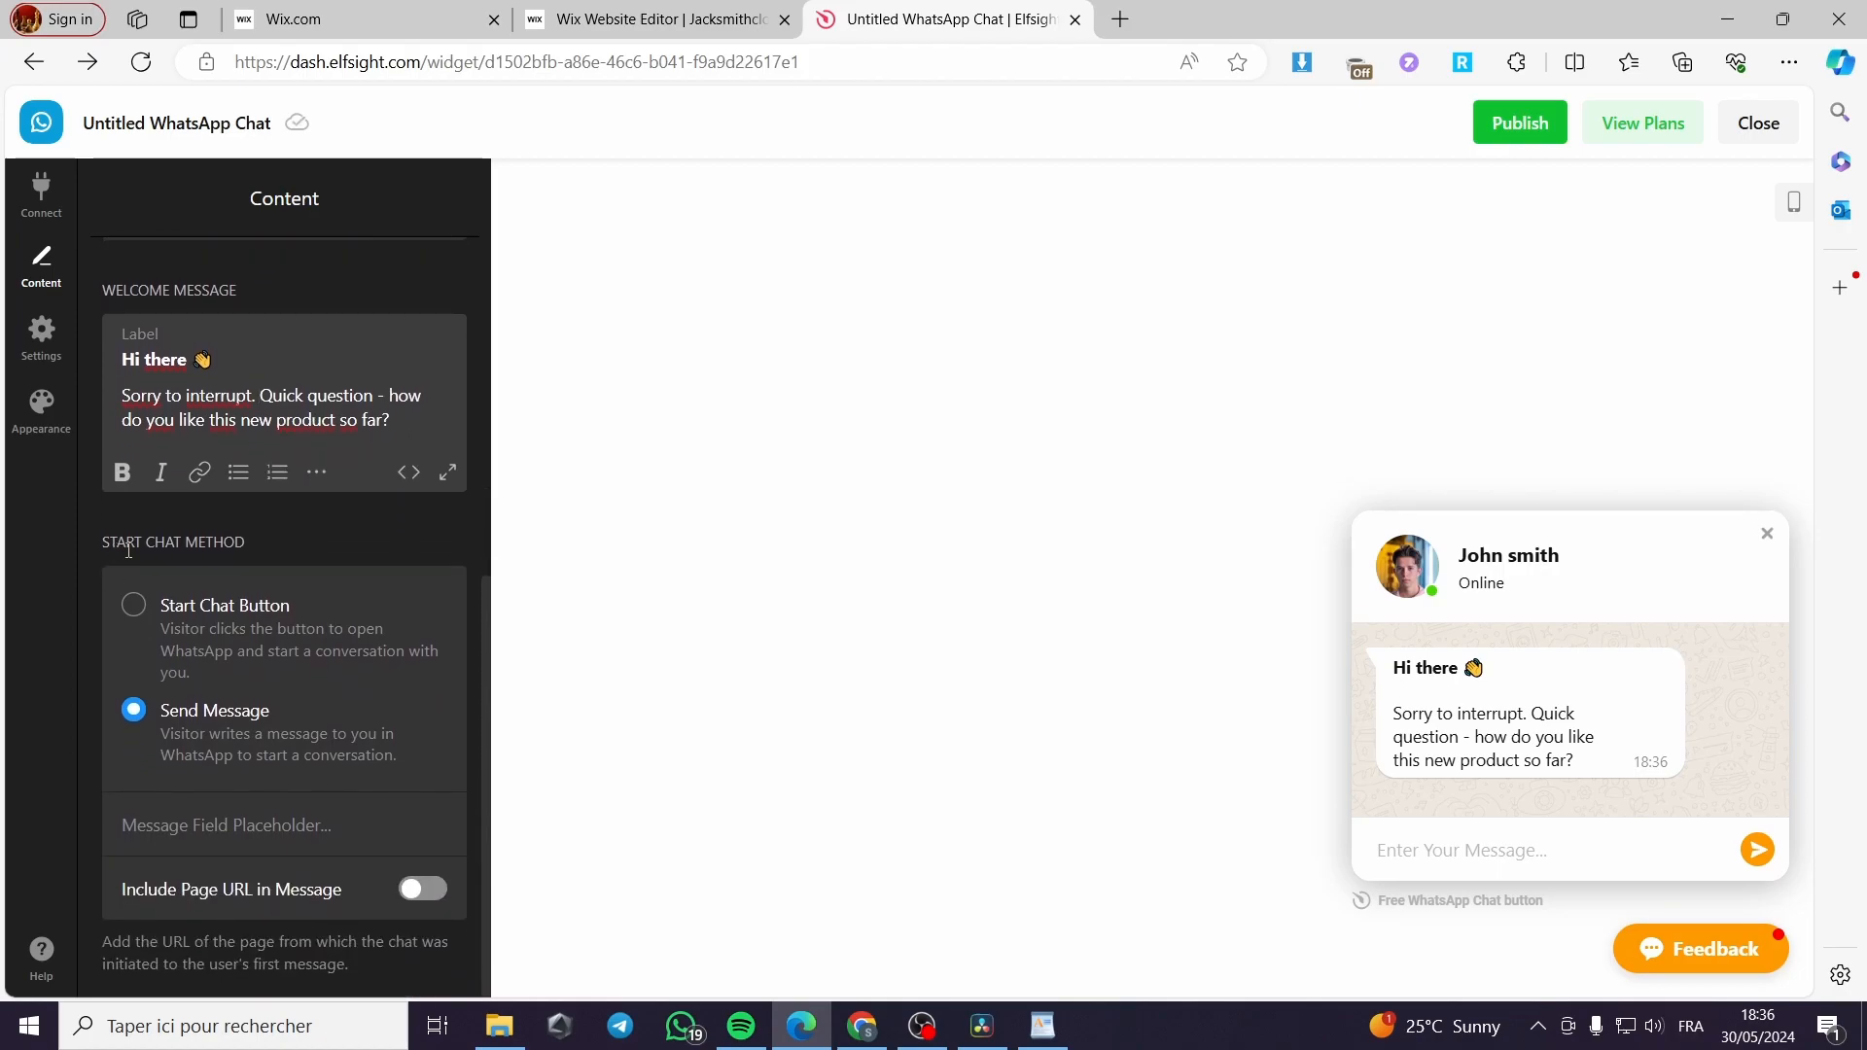
click(202, 620)
click(133, 712)
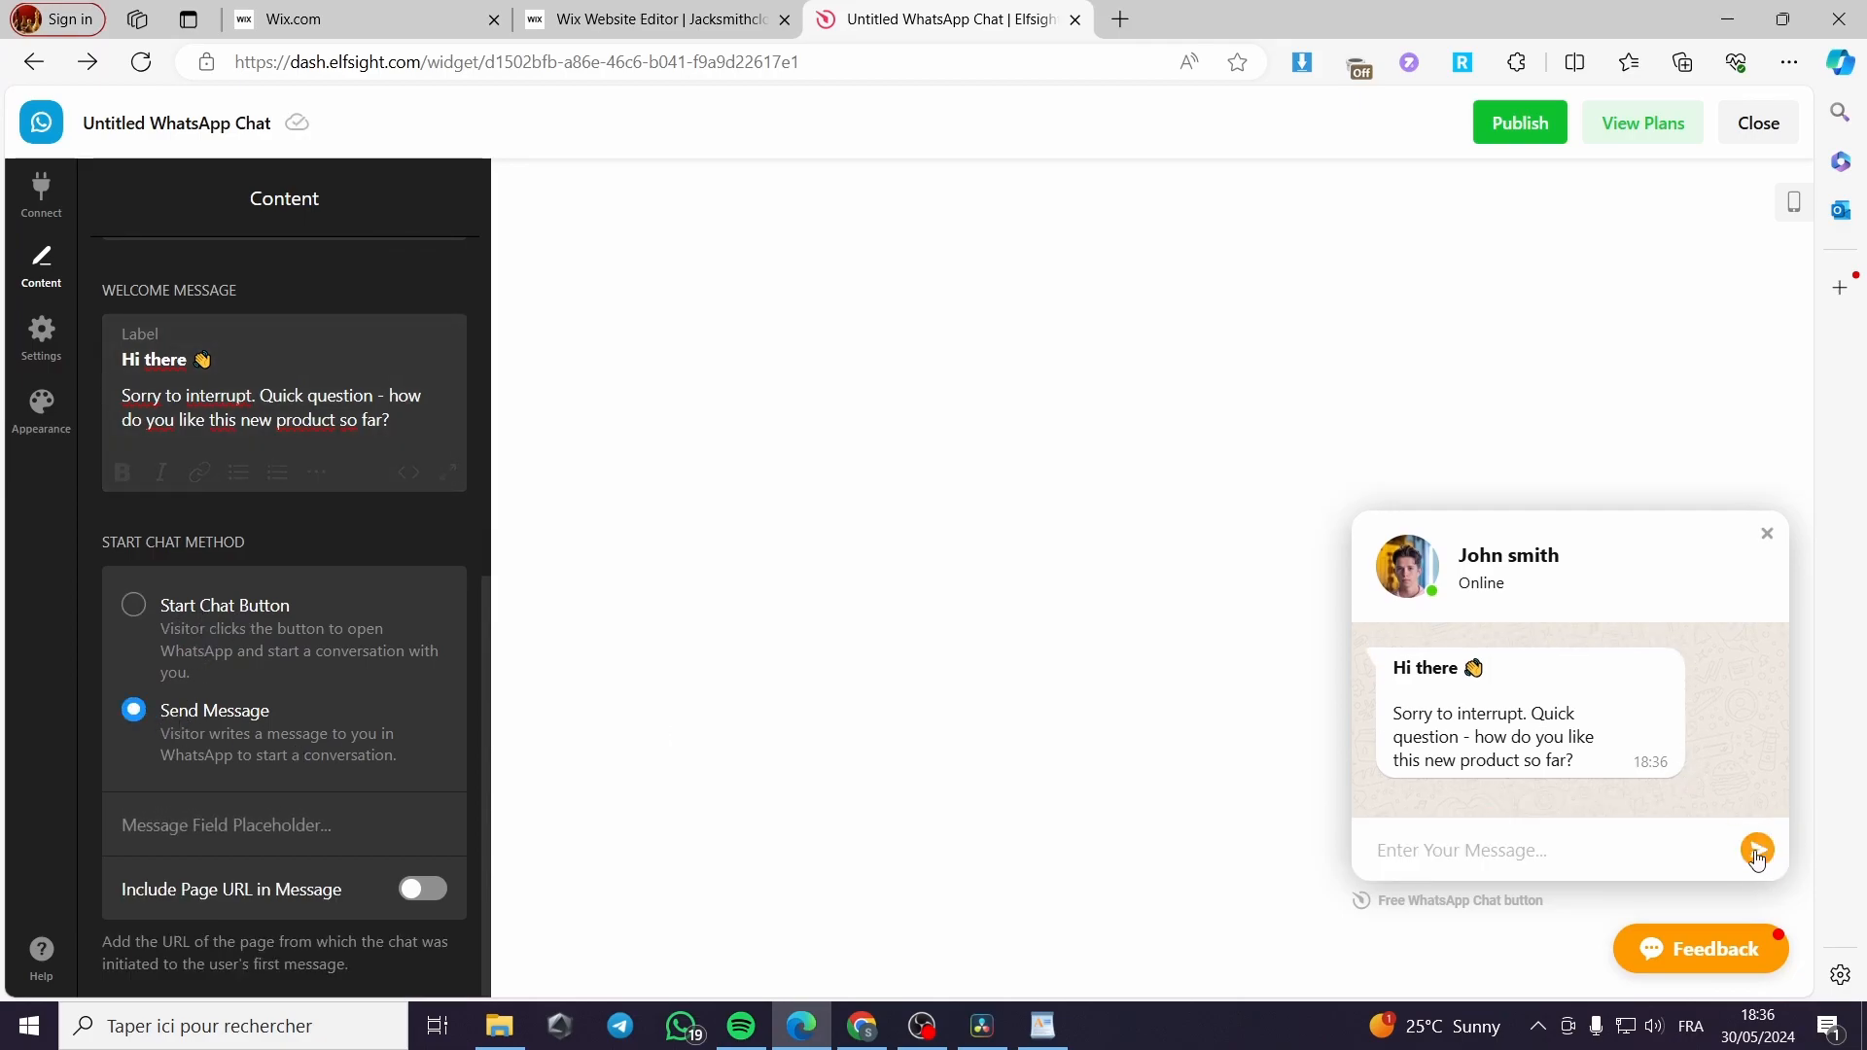
click(223, 837)
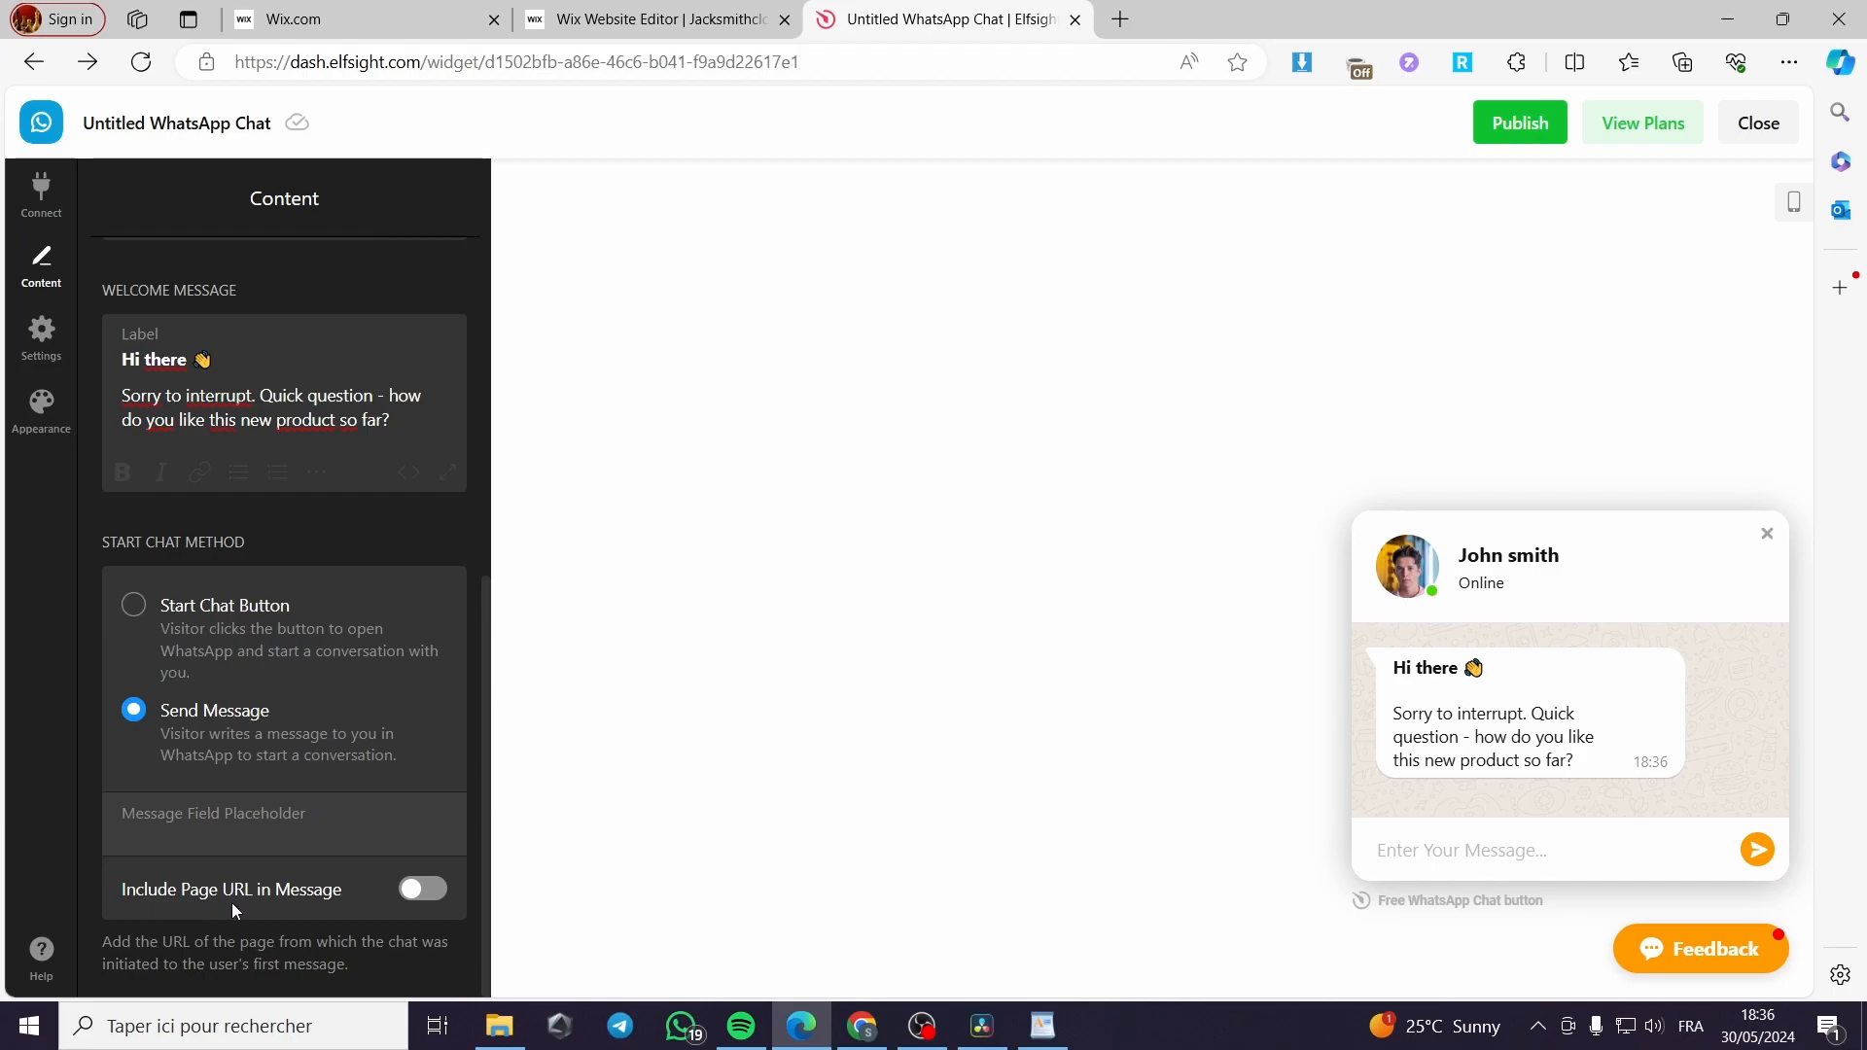
- Try the Embed Bubble and Embed Chat Window positions for the widget and return to Floating Bubble
click(41, 330)
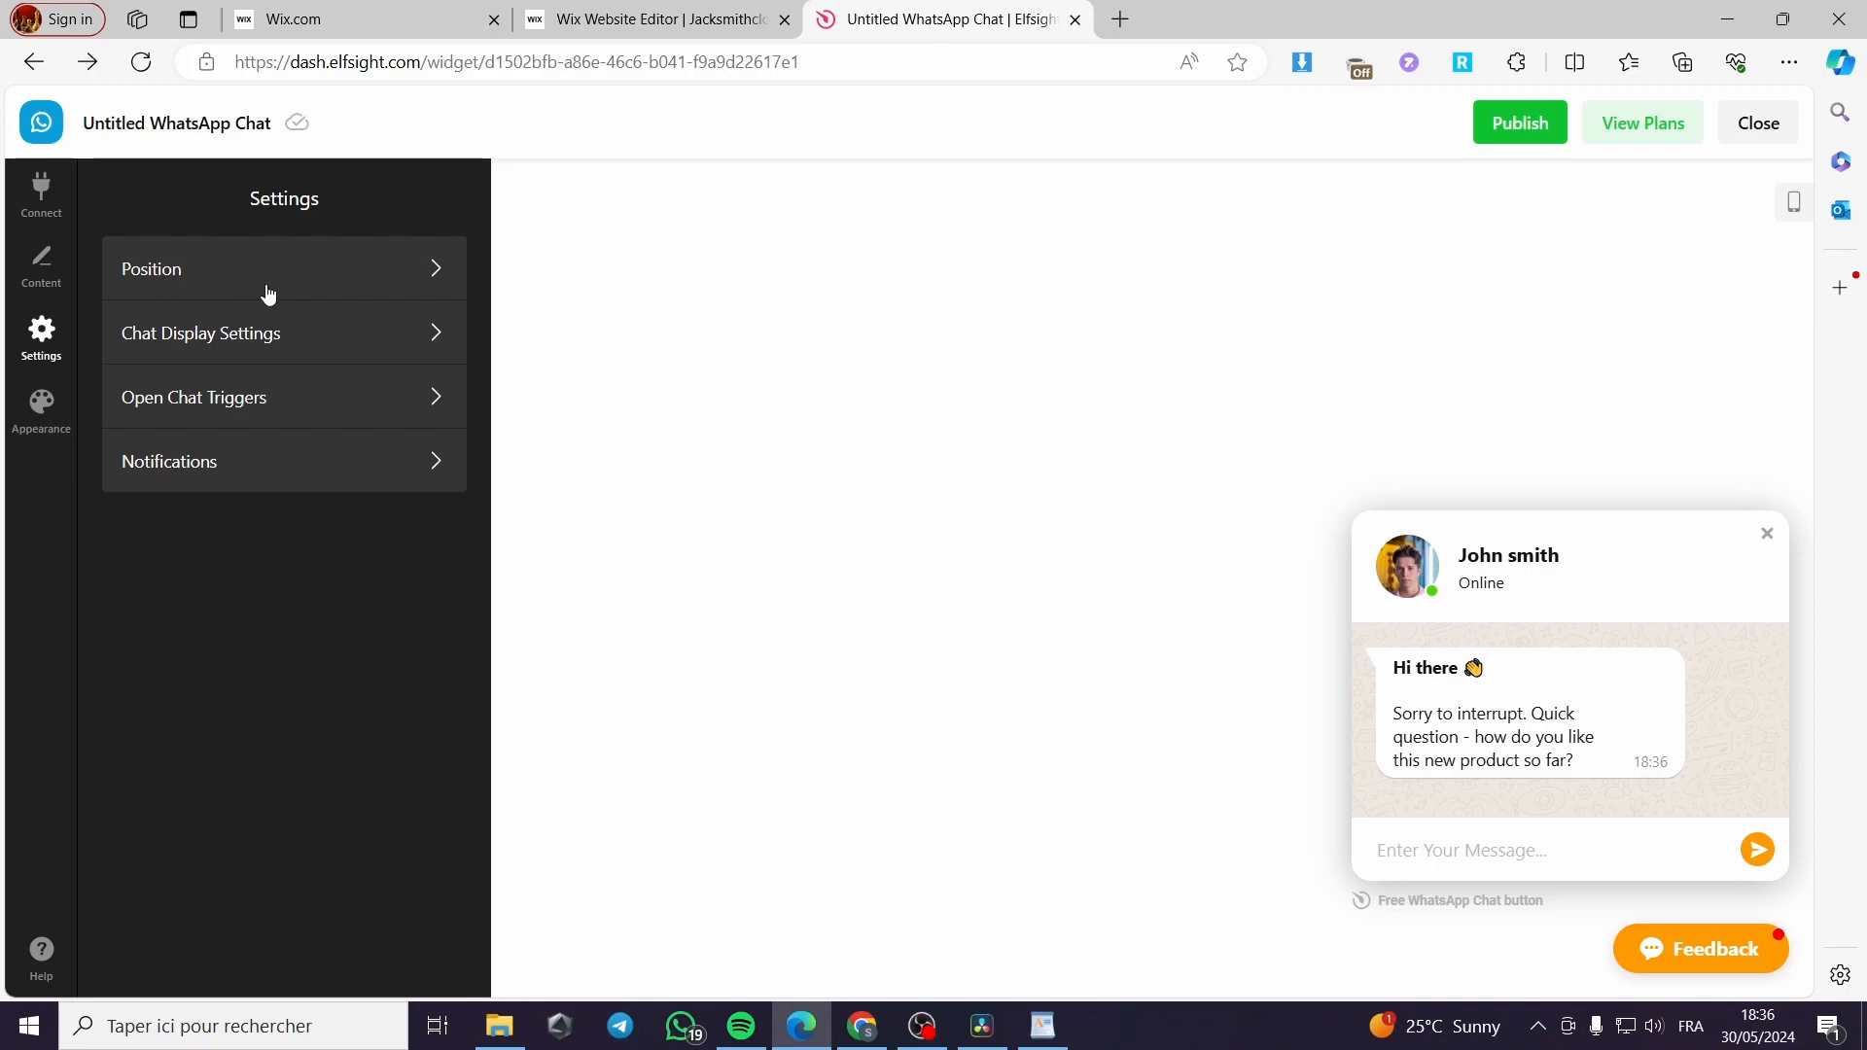
click(238, 293)
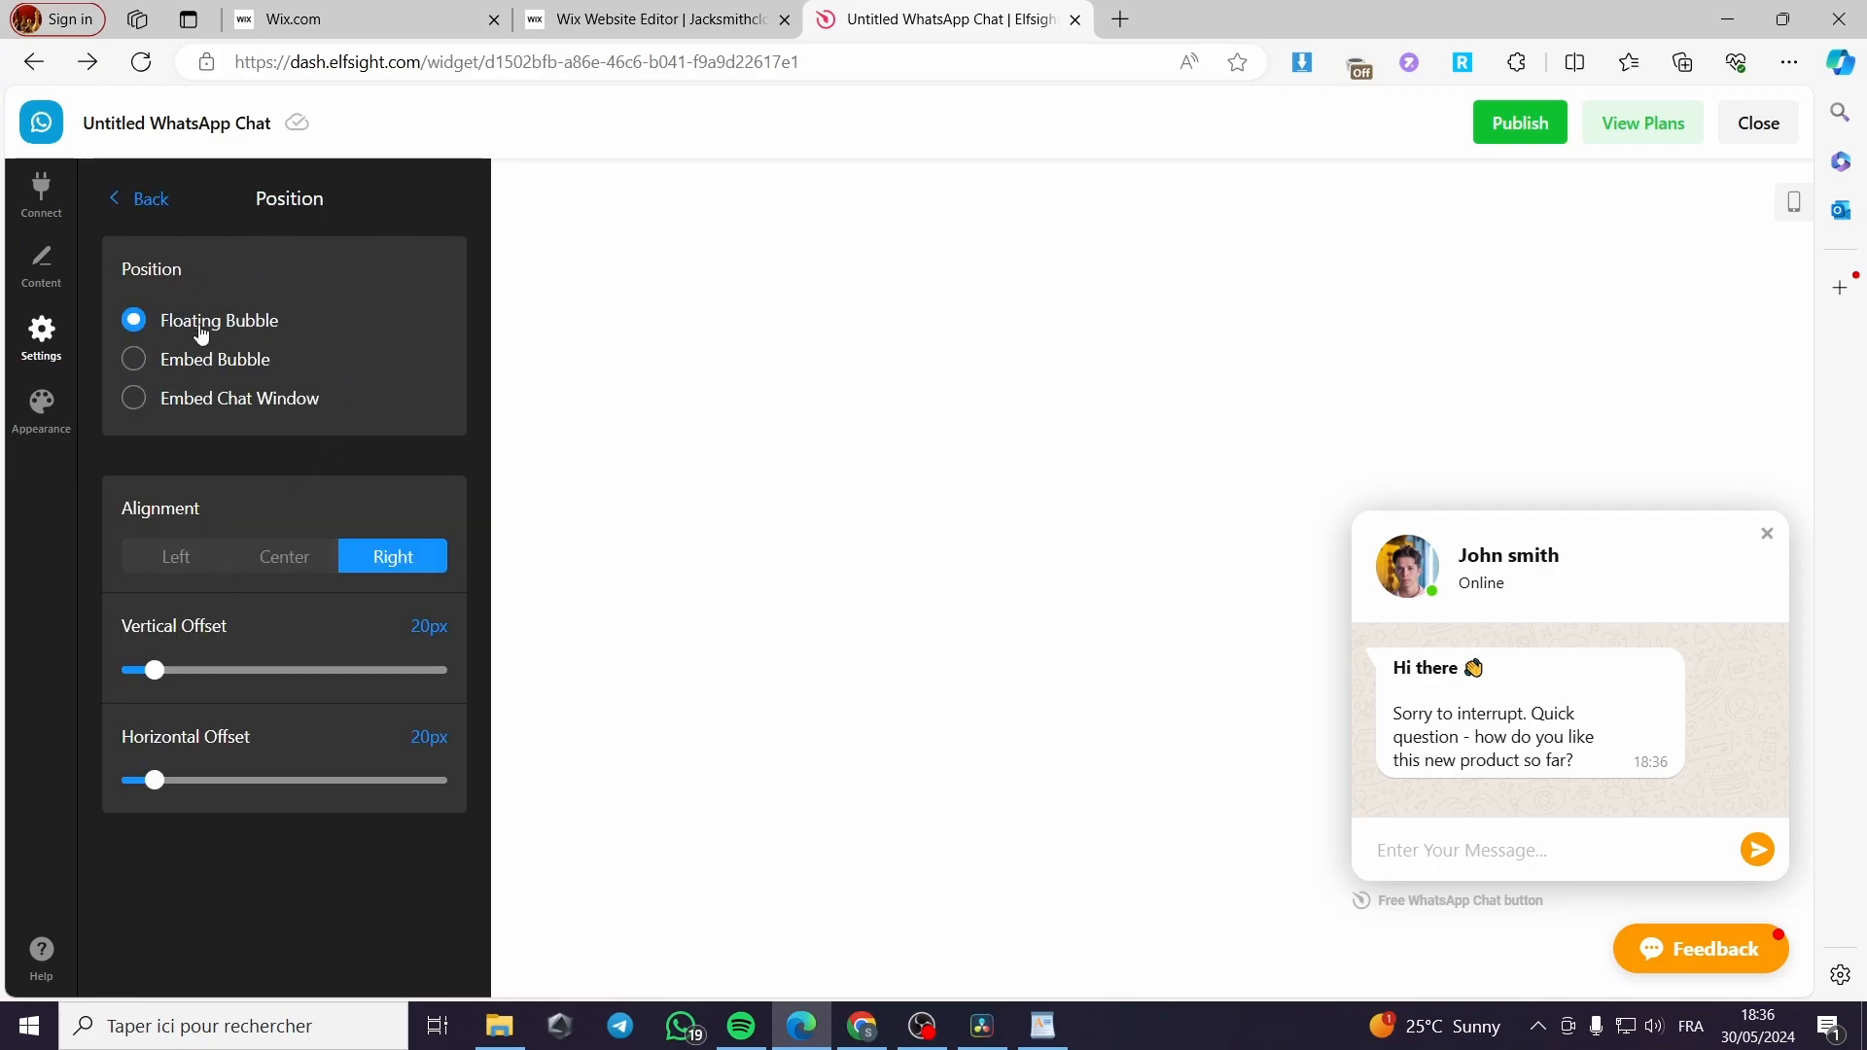
click(222, 360)
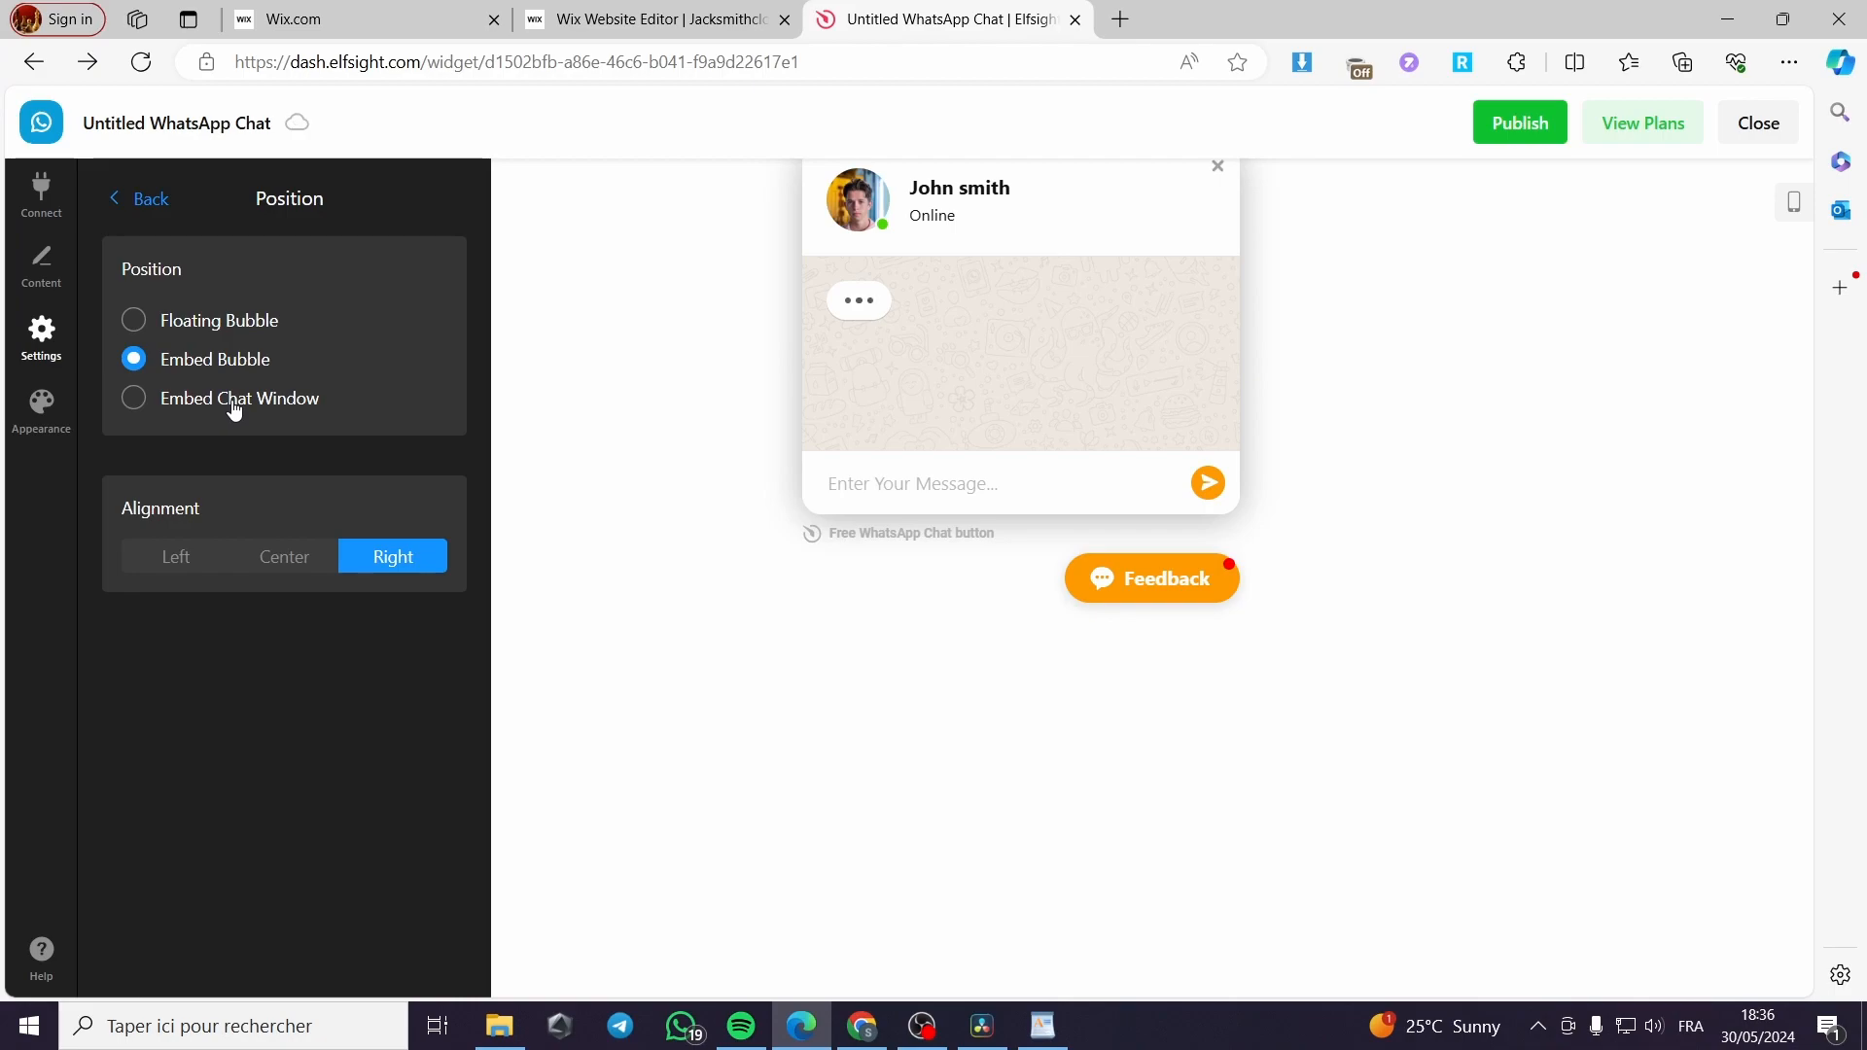
click(232, 416)
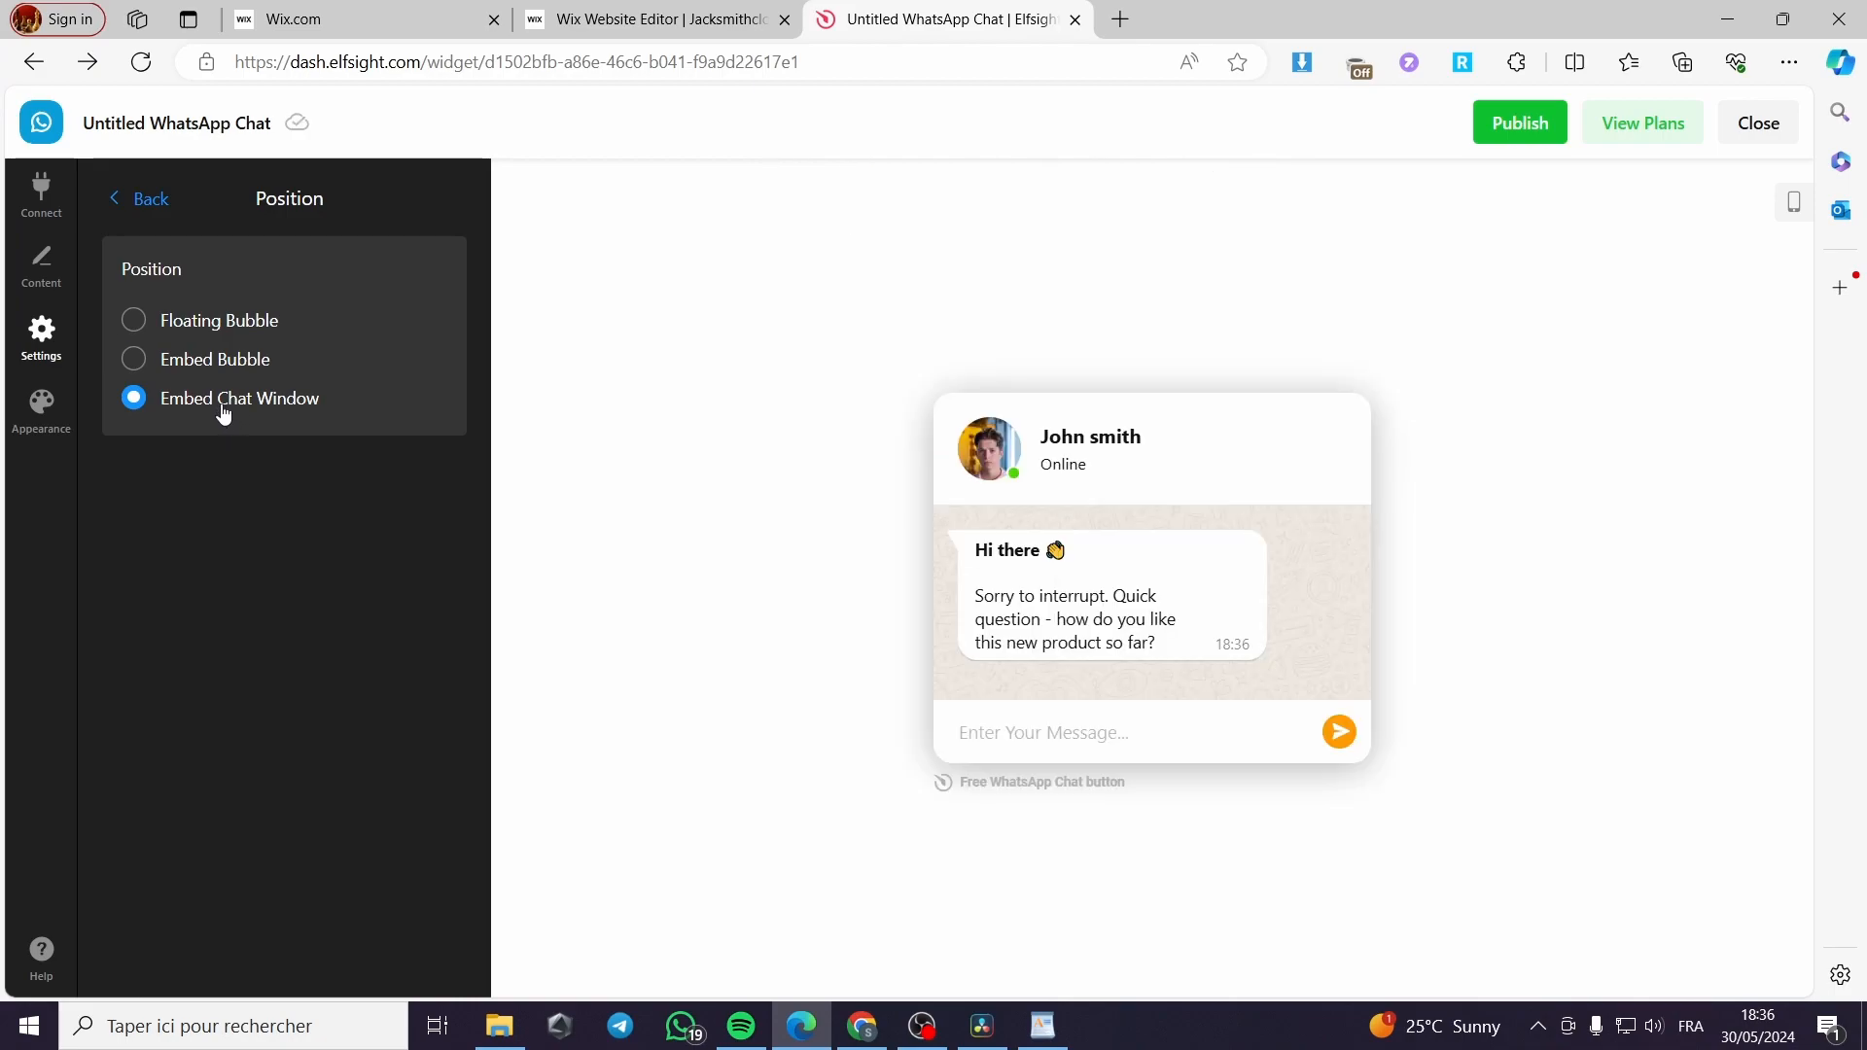
click(243, 331)
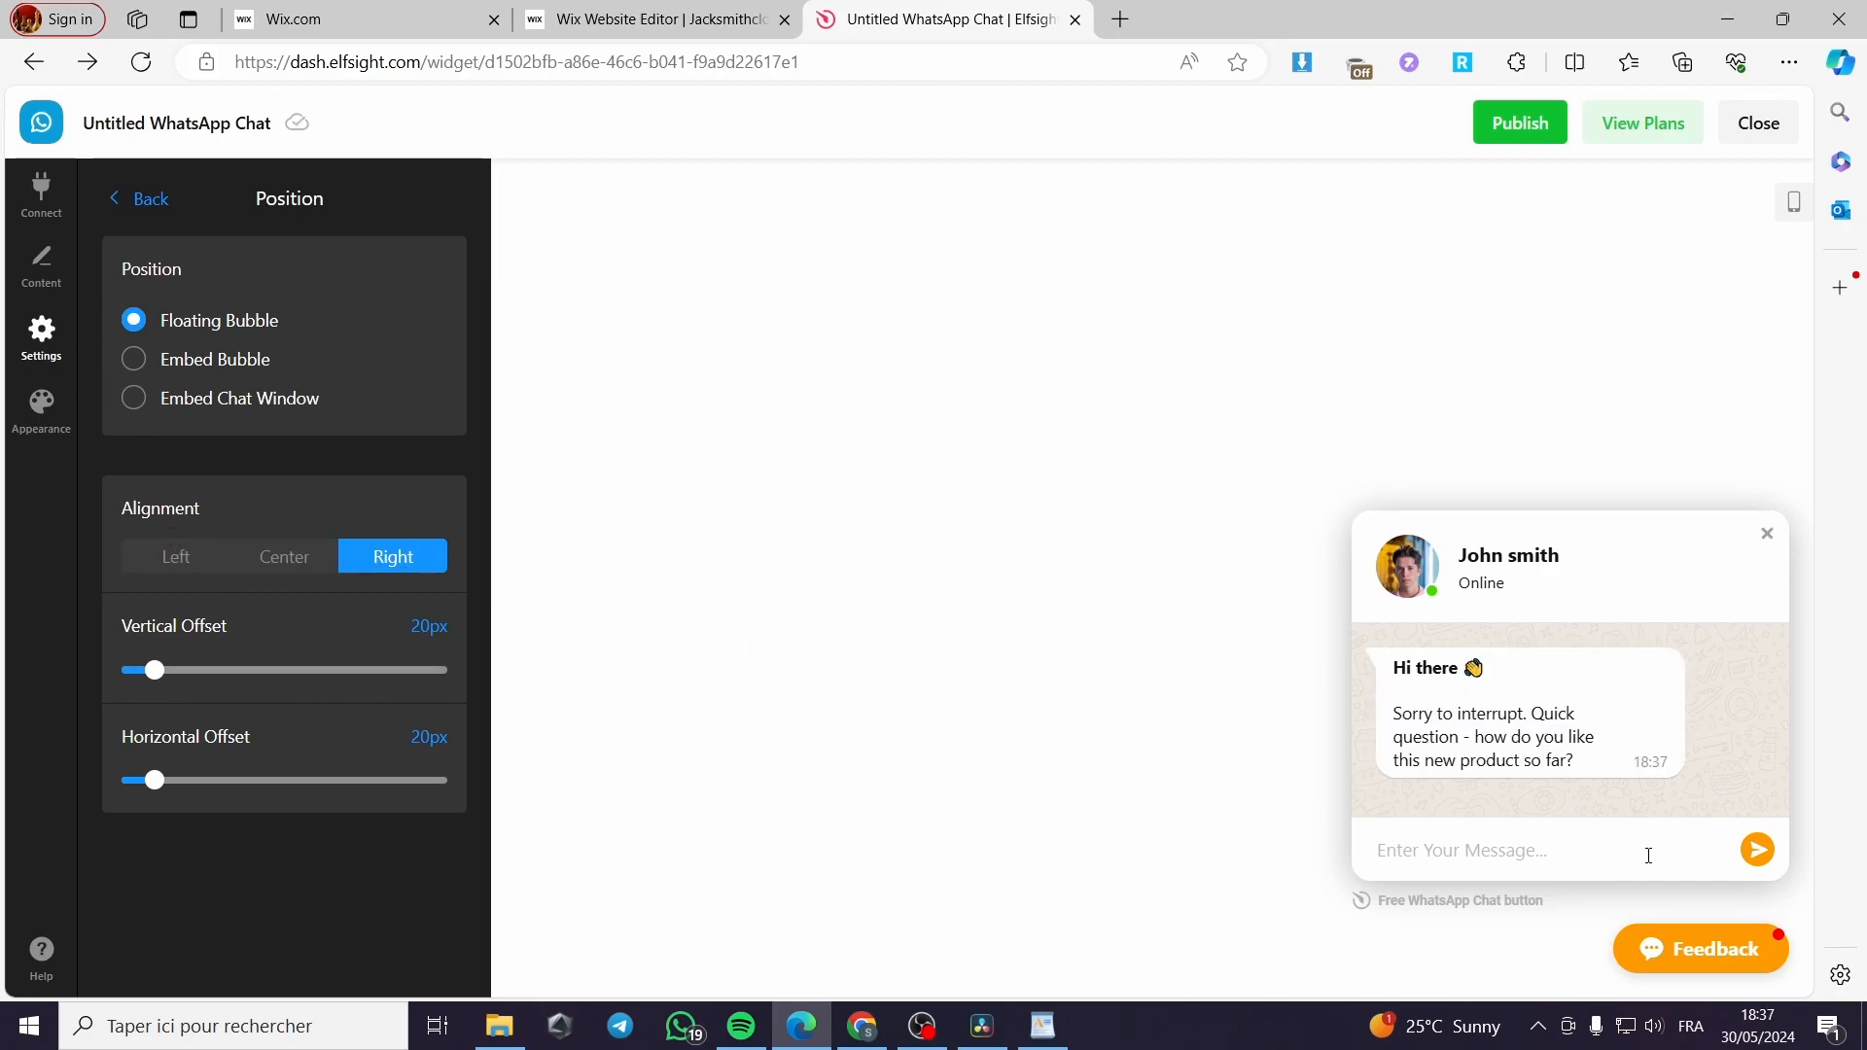
- Try Center and Left alignment for the floating bubble and set it back to Right
click(290, 568)
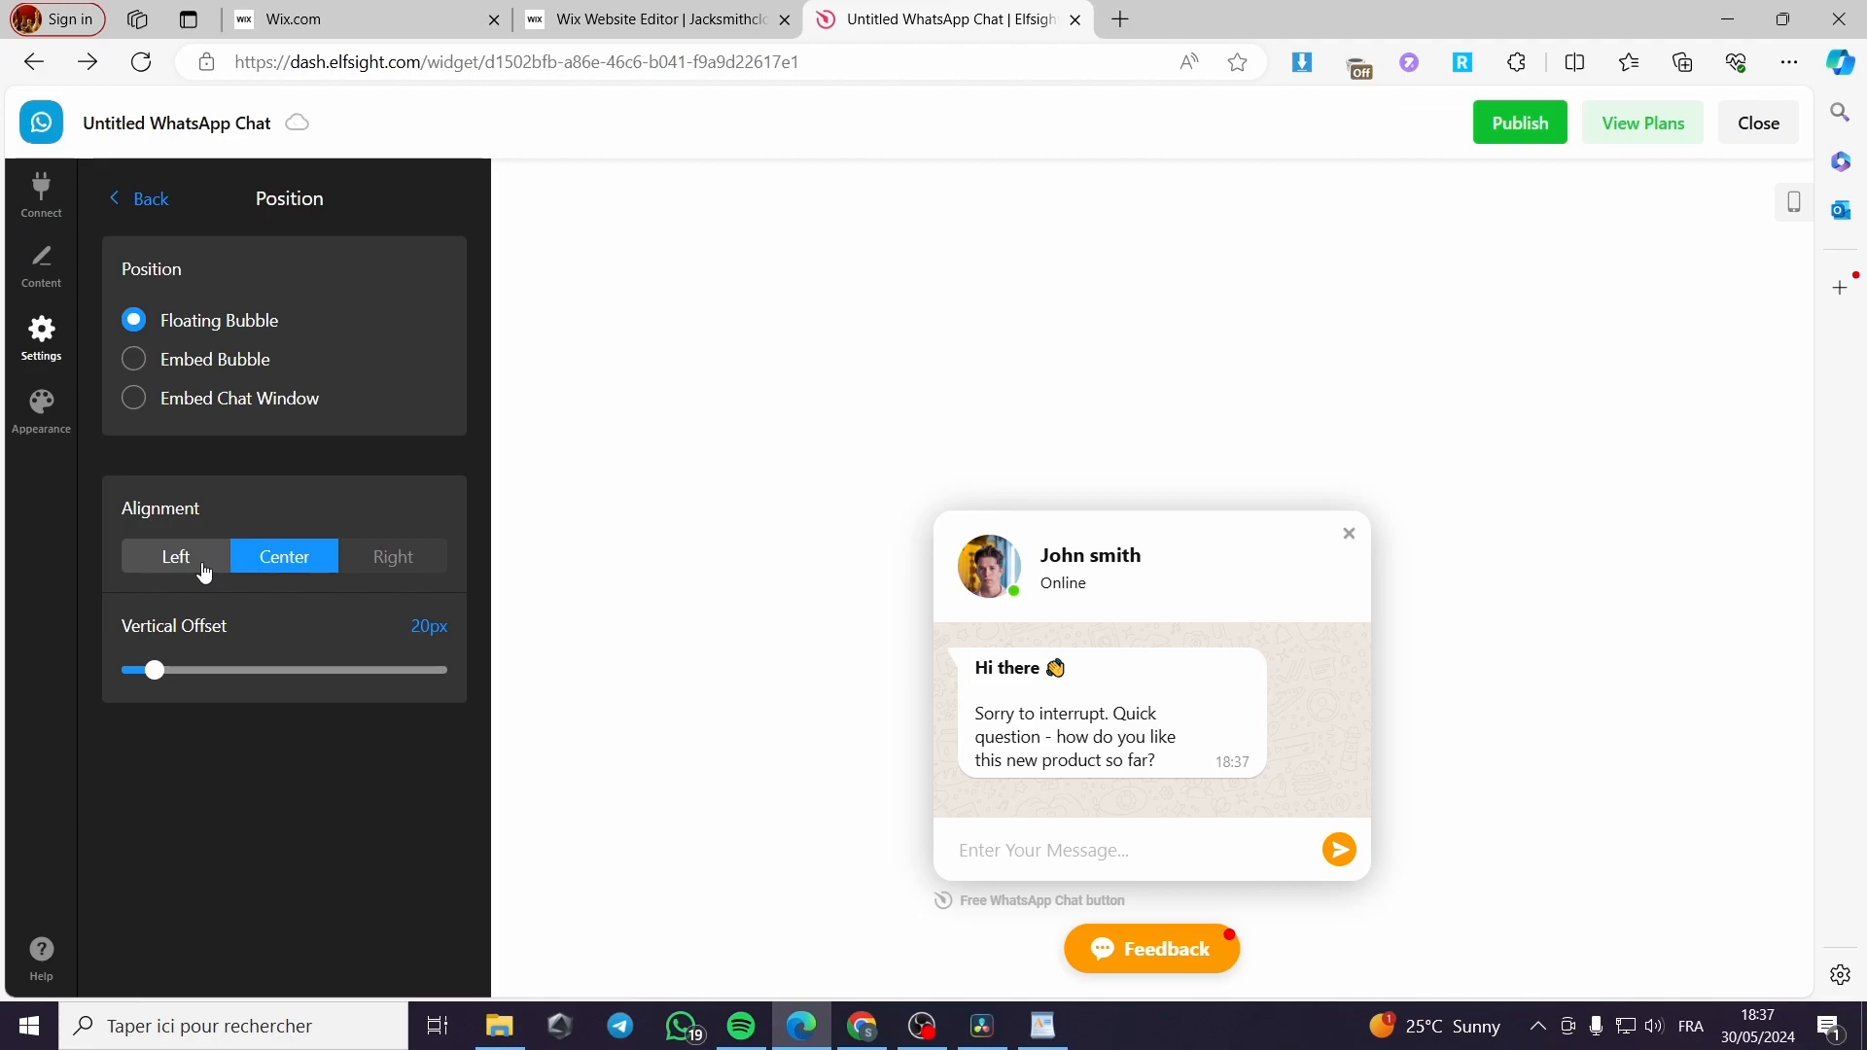
click(204, 572)
click(350, 569)
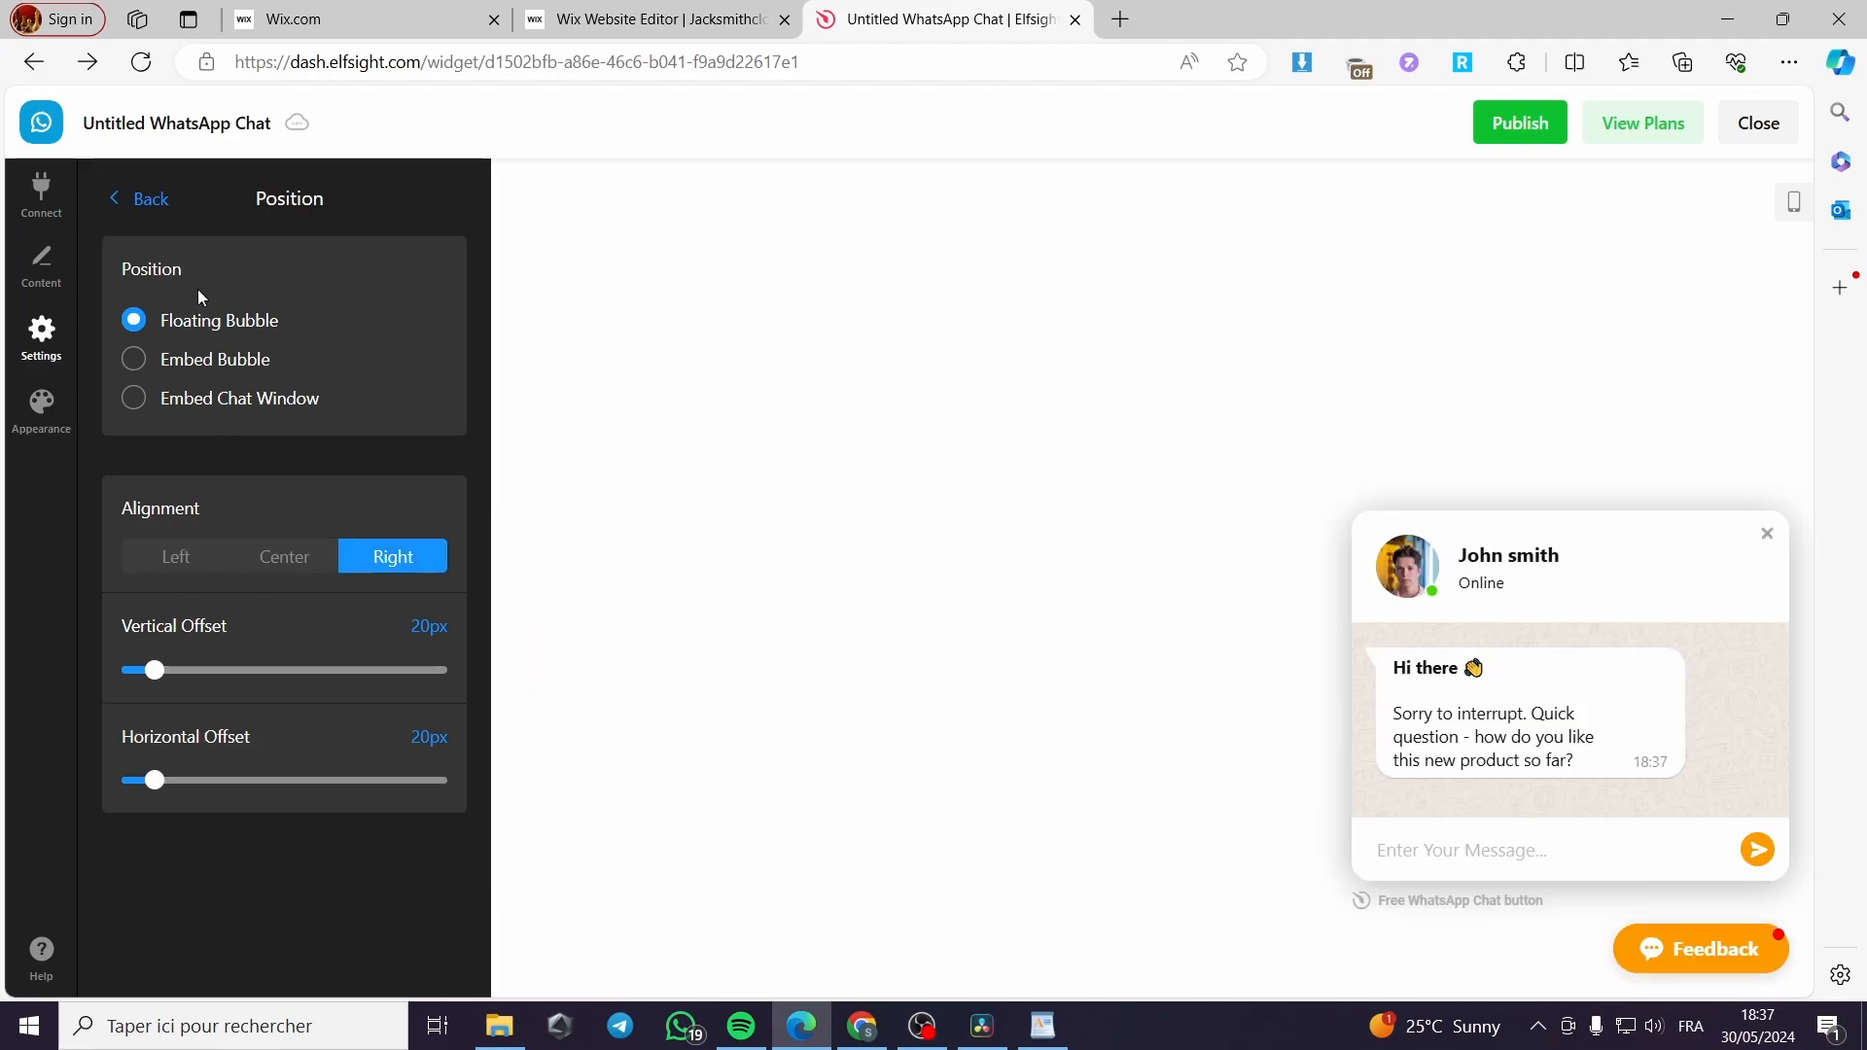
click(144, 200)
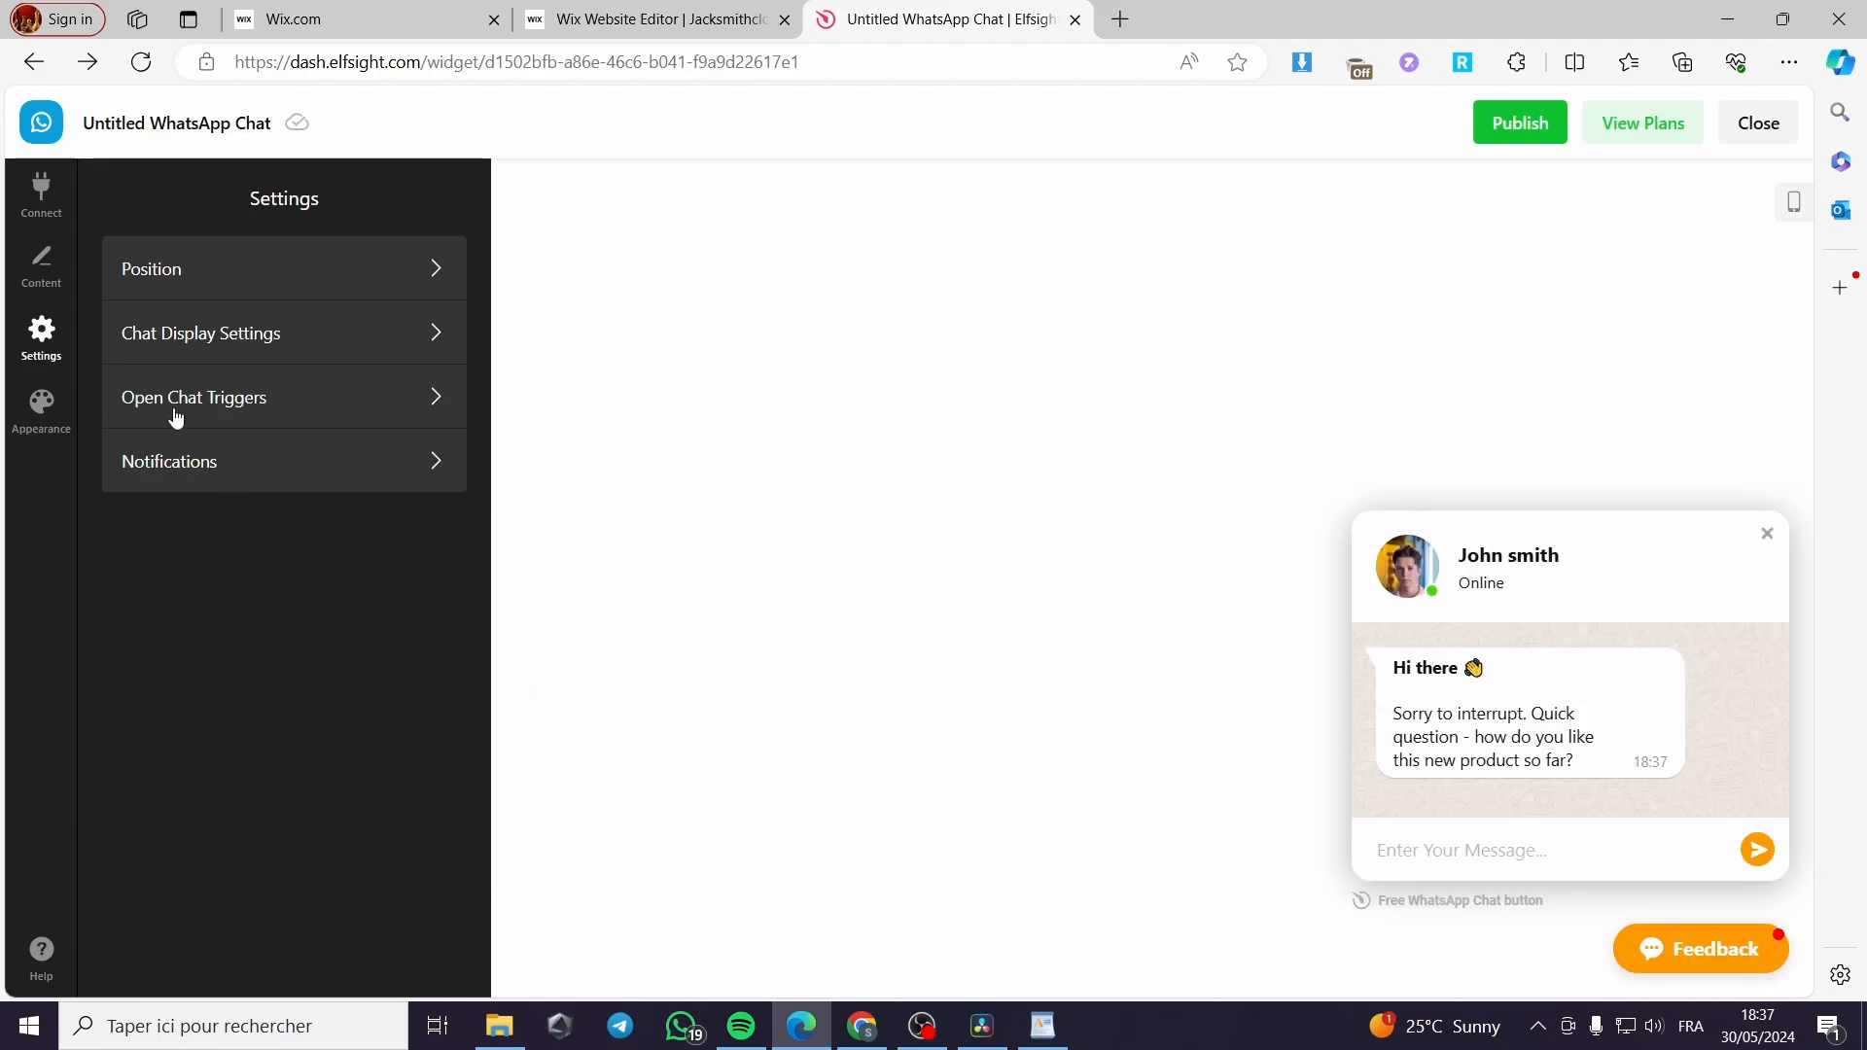
- Examine the widget's chat display, open chat trigger and notification settings
click(323, 350)
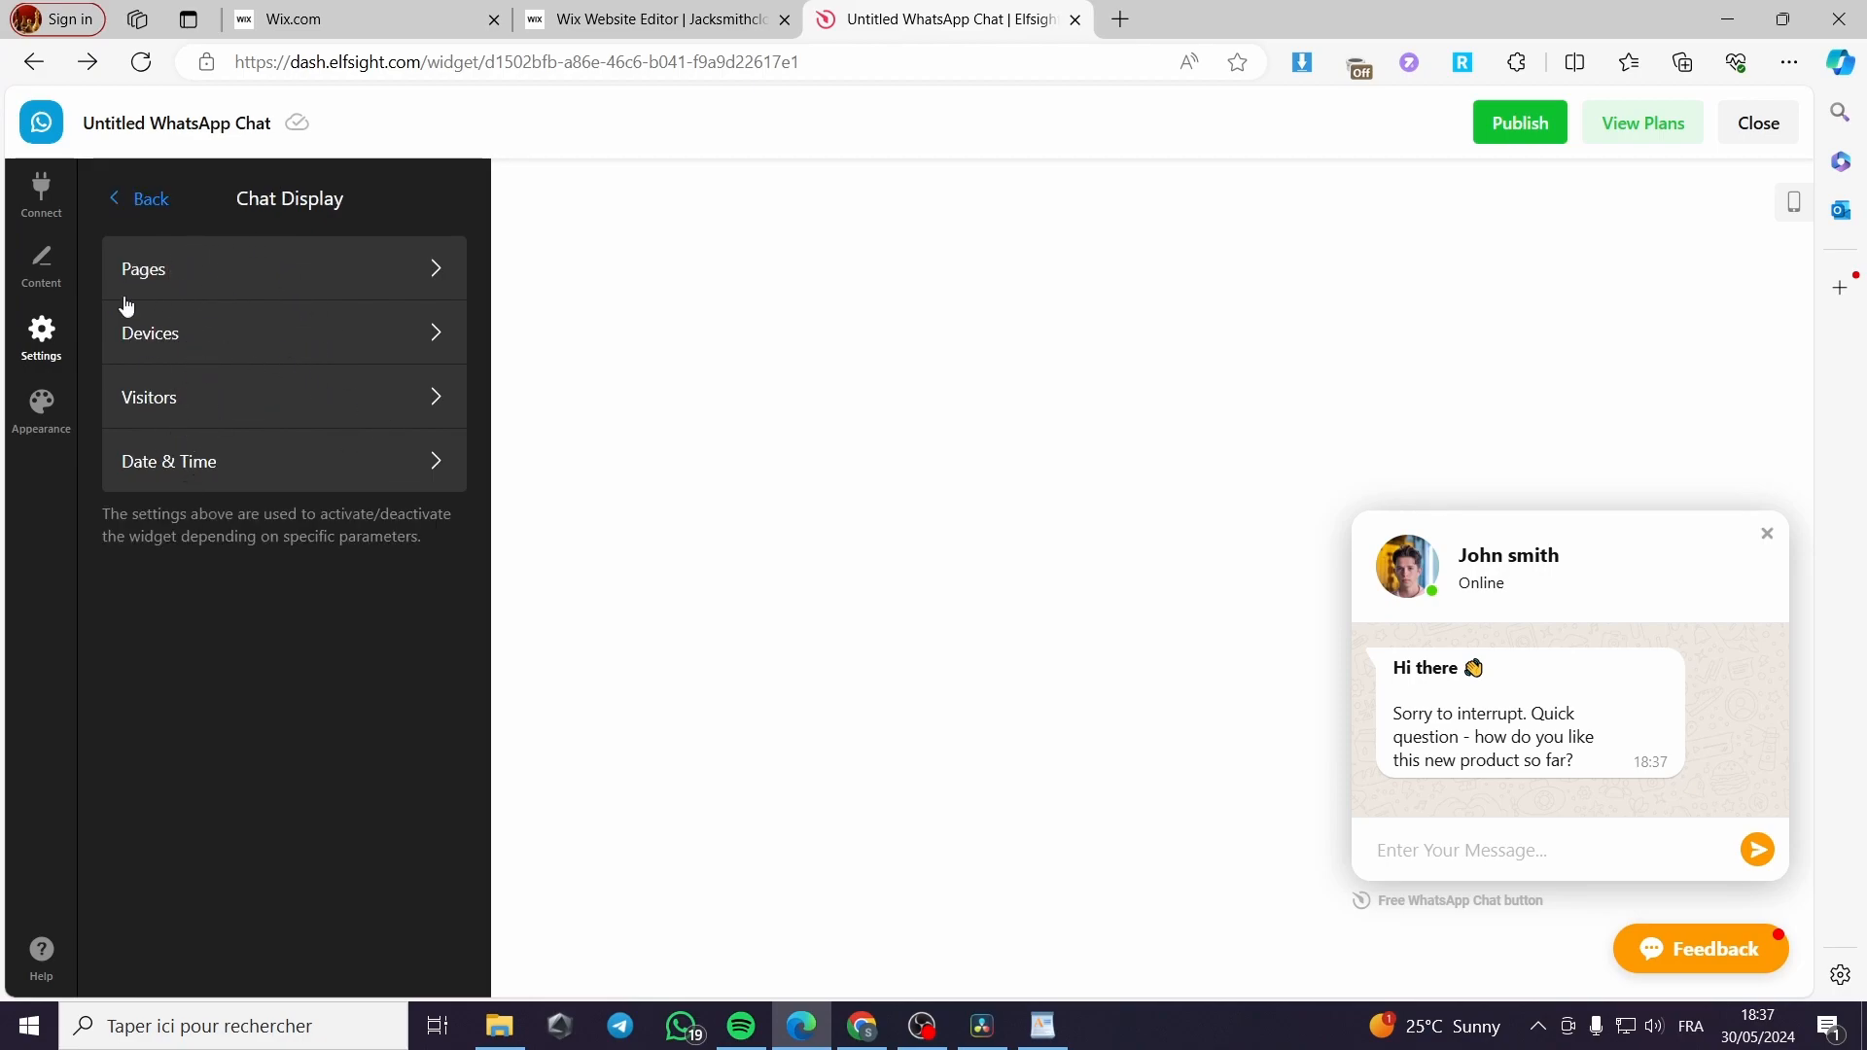
click(196, 273)
click(141, 199)
click(141, 200)
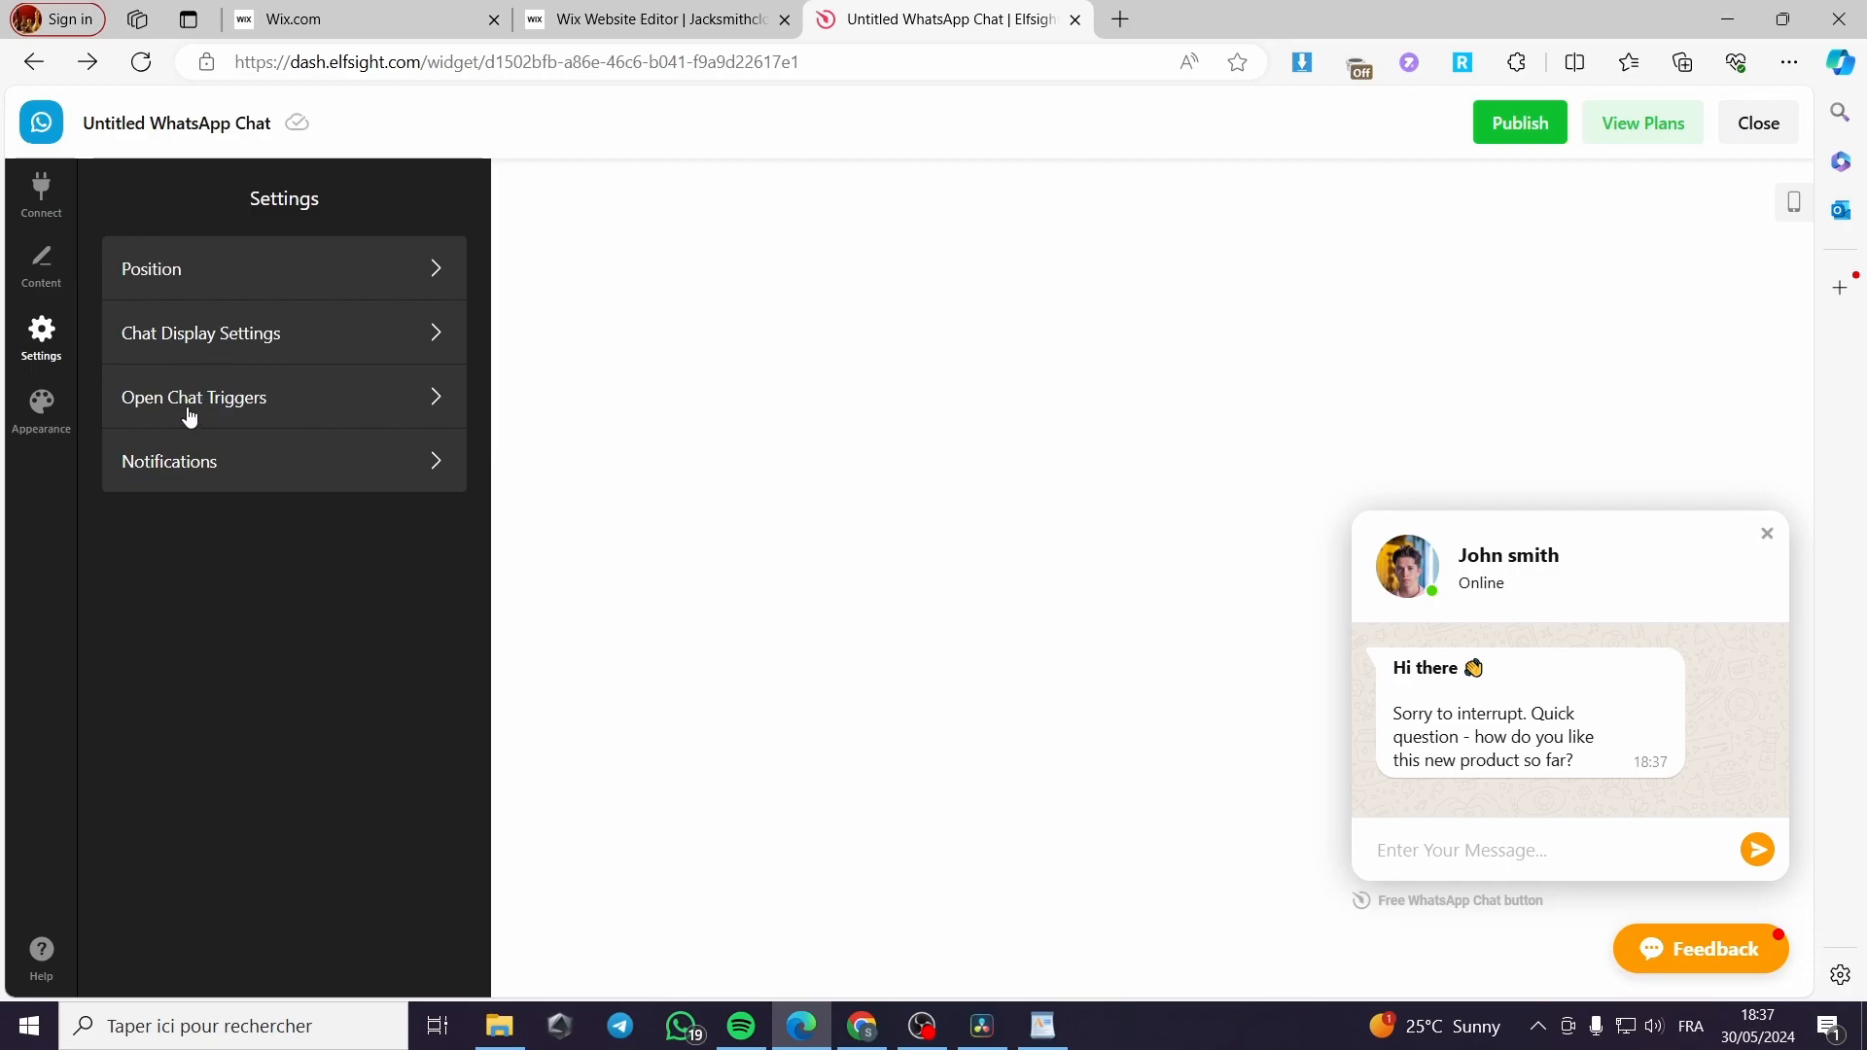
click(290, 414)
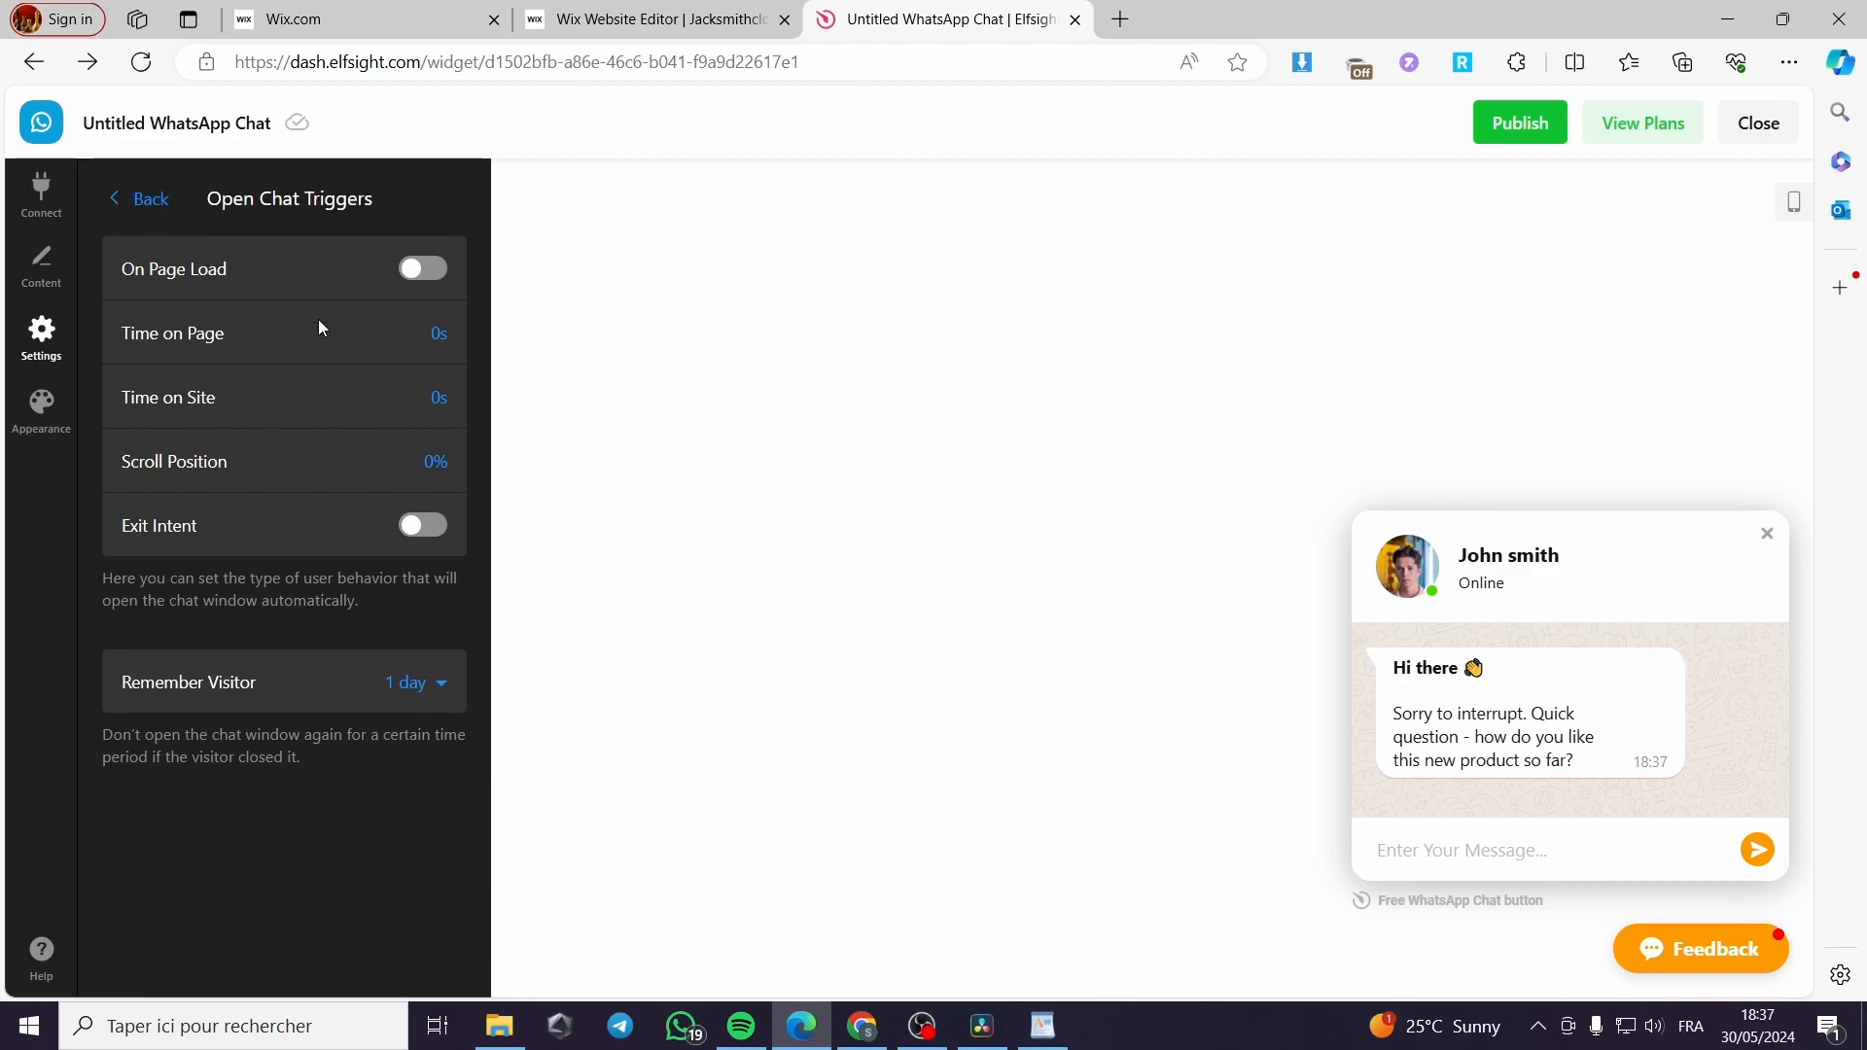
click(131, 199)
click(288, 477)
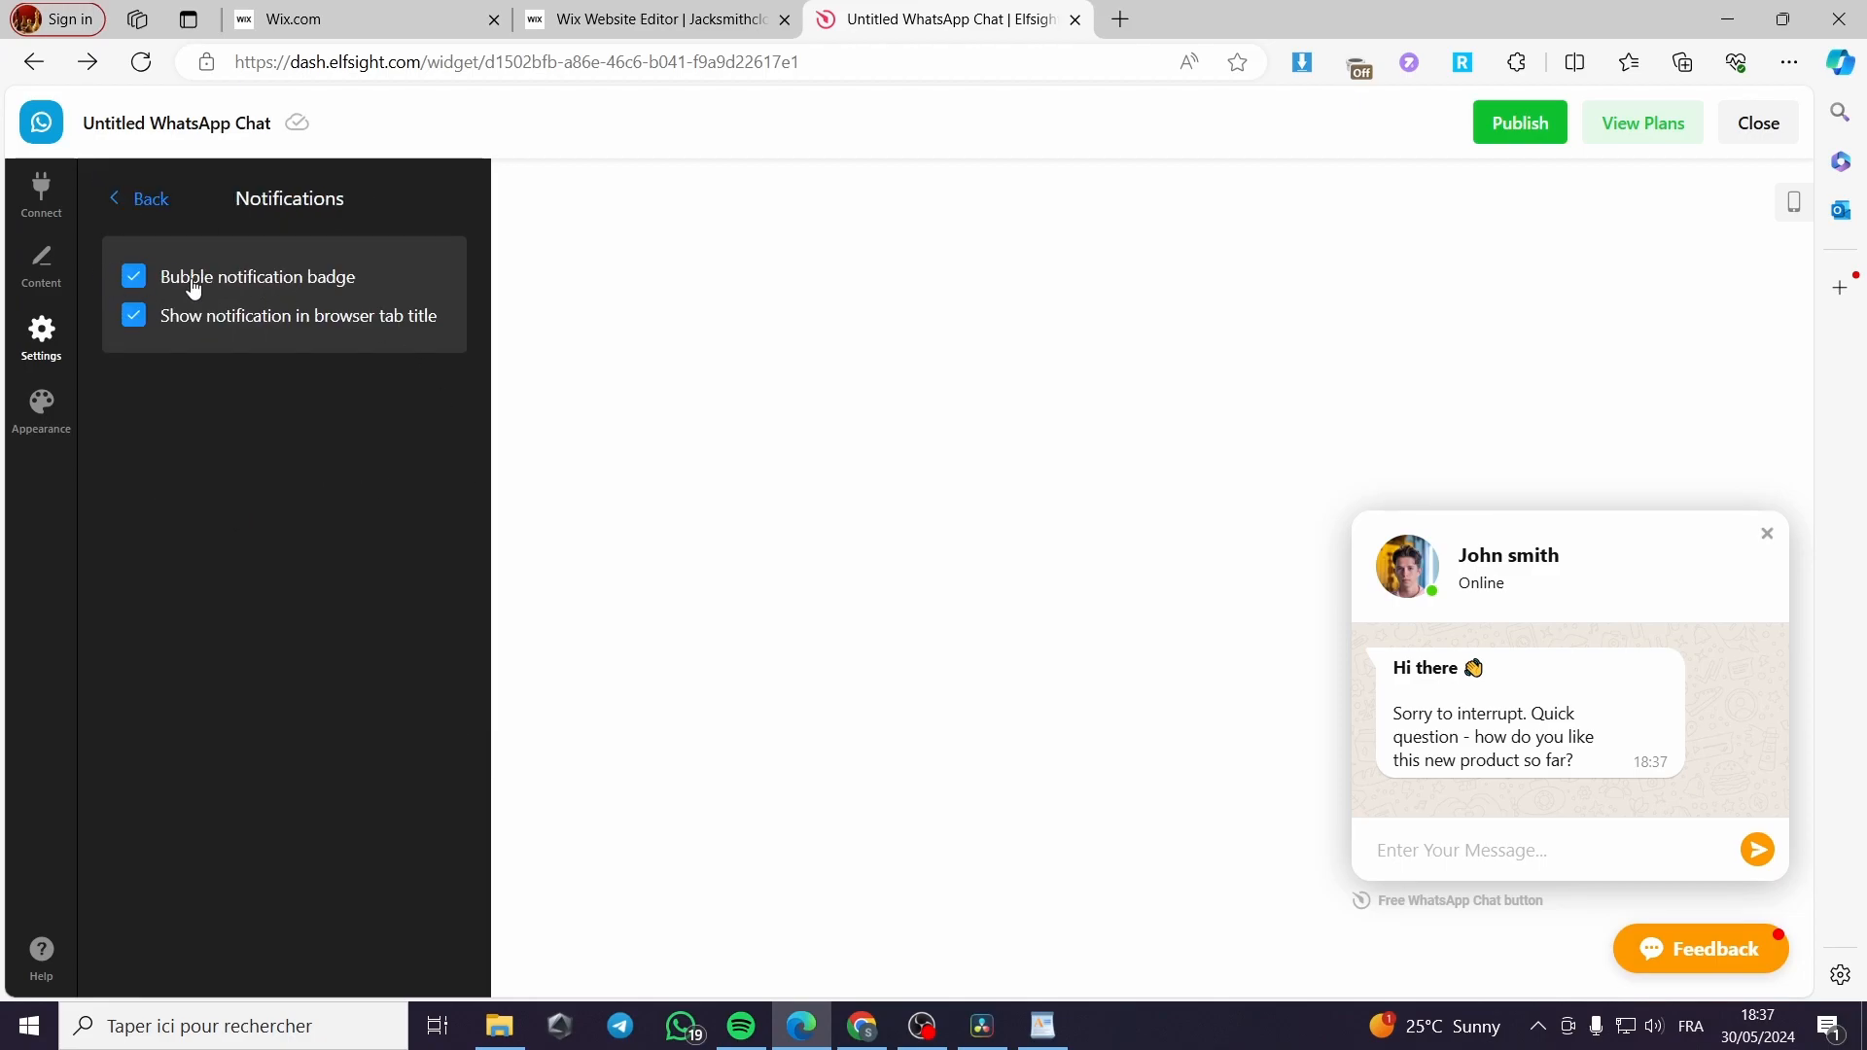
click(158, 208)
- Try Abril Fatface as the widget's font and settle on Actor
click(41, 413)
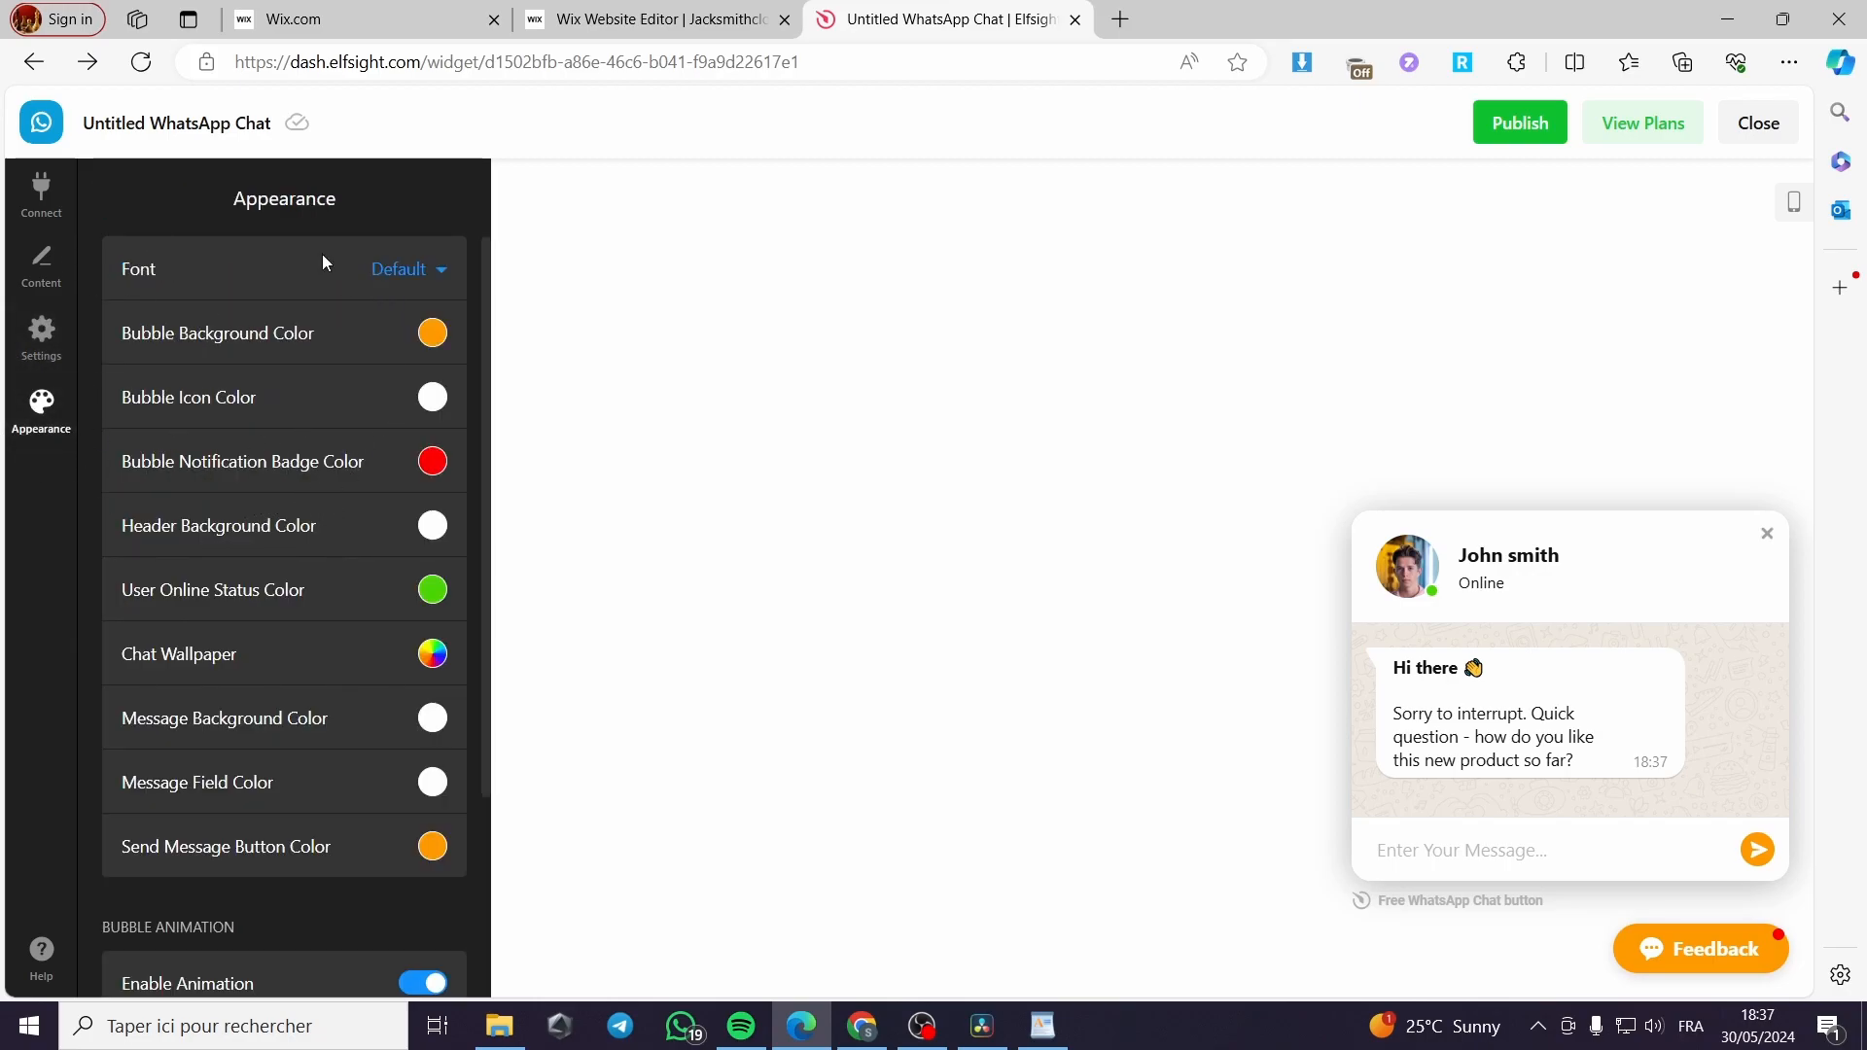
click(384, 276)
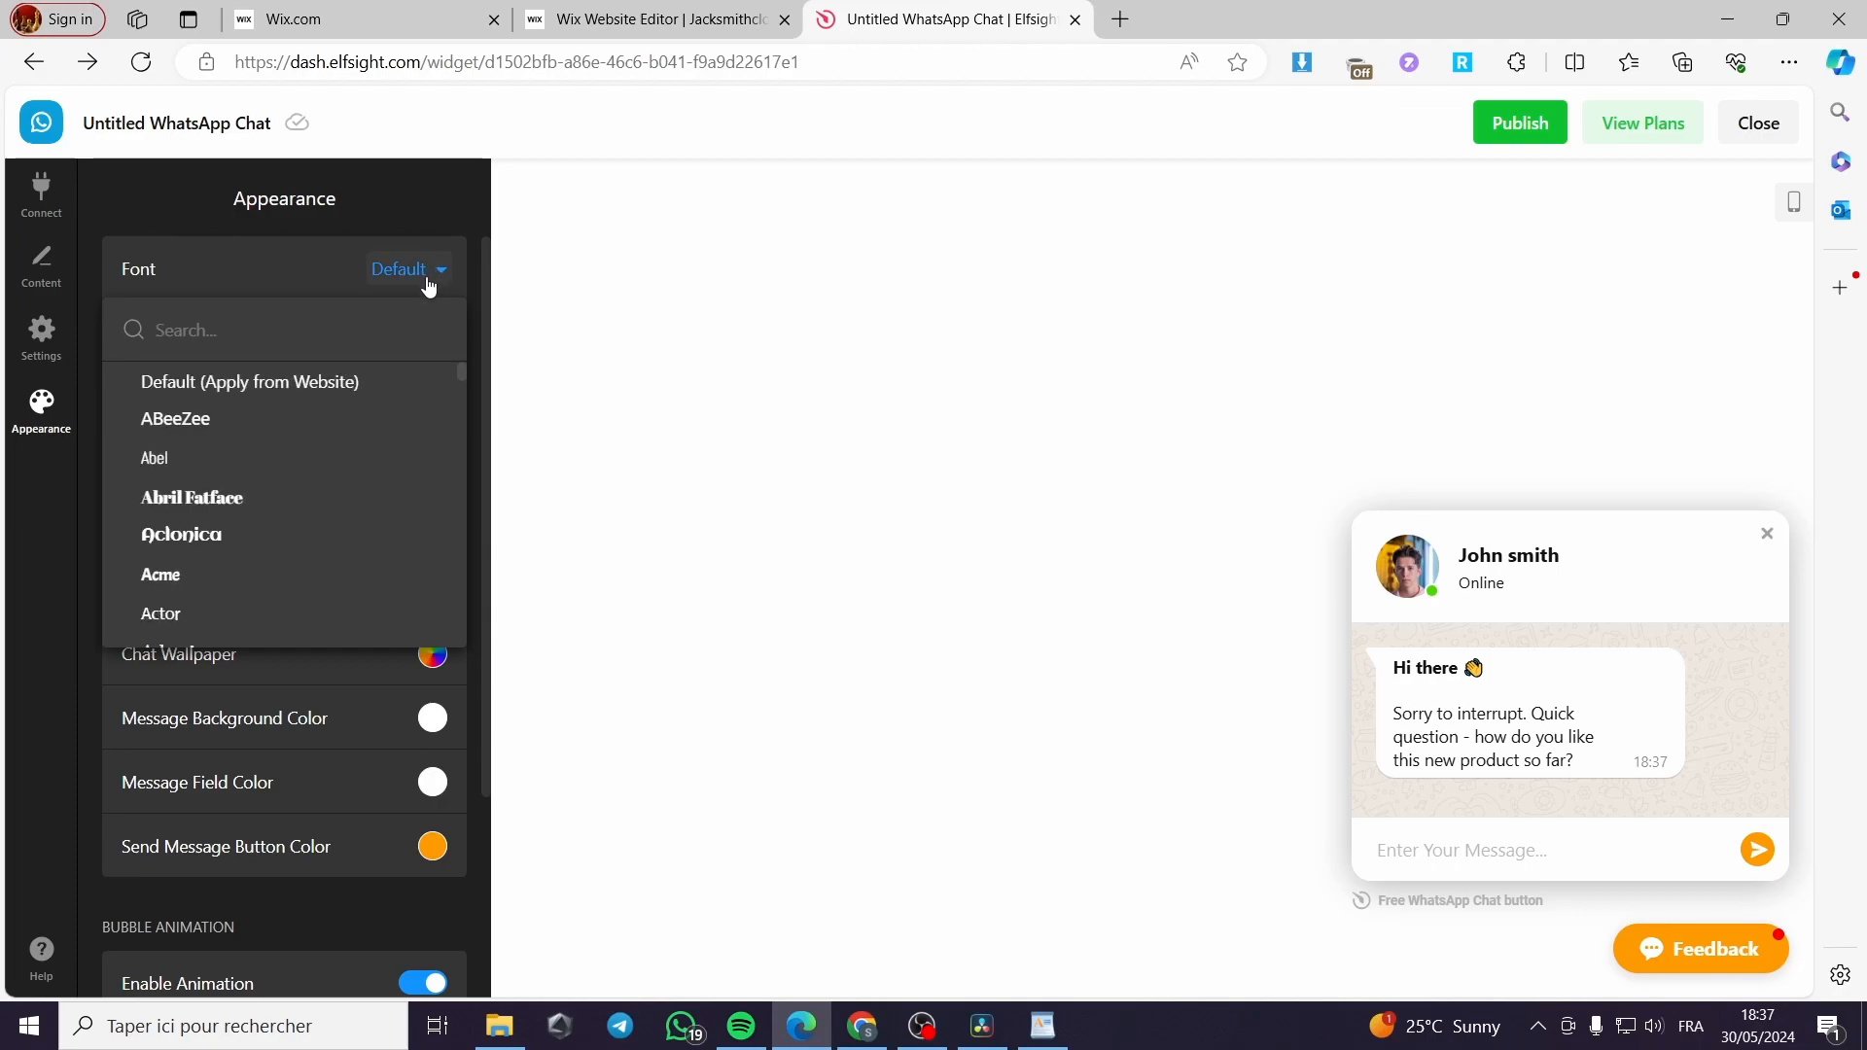
click(235, 494)
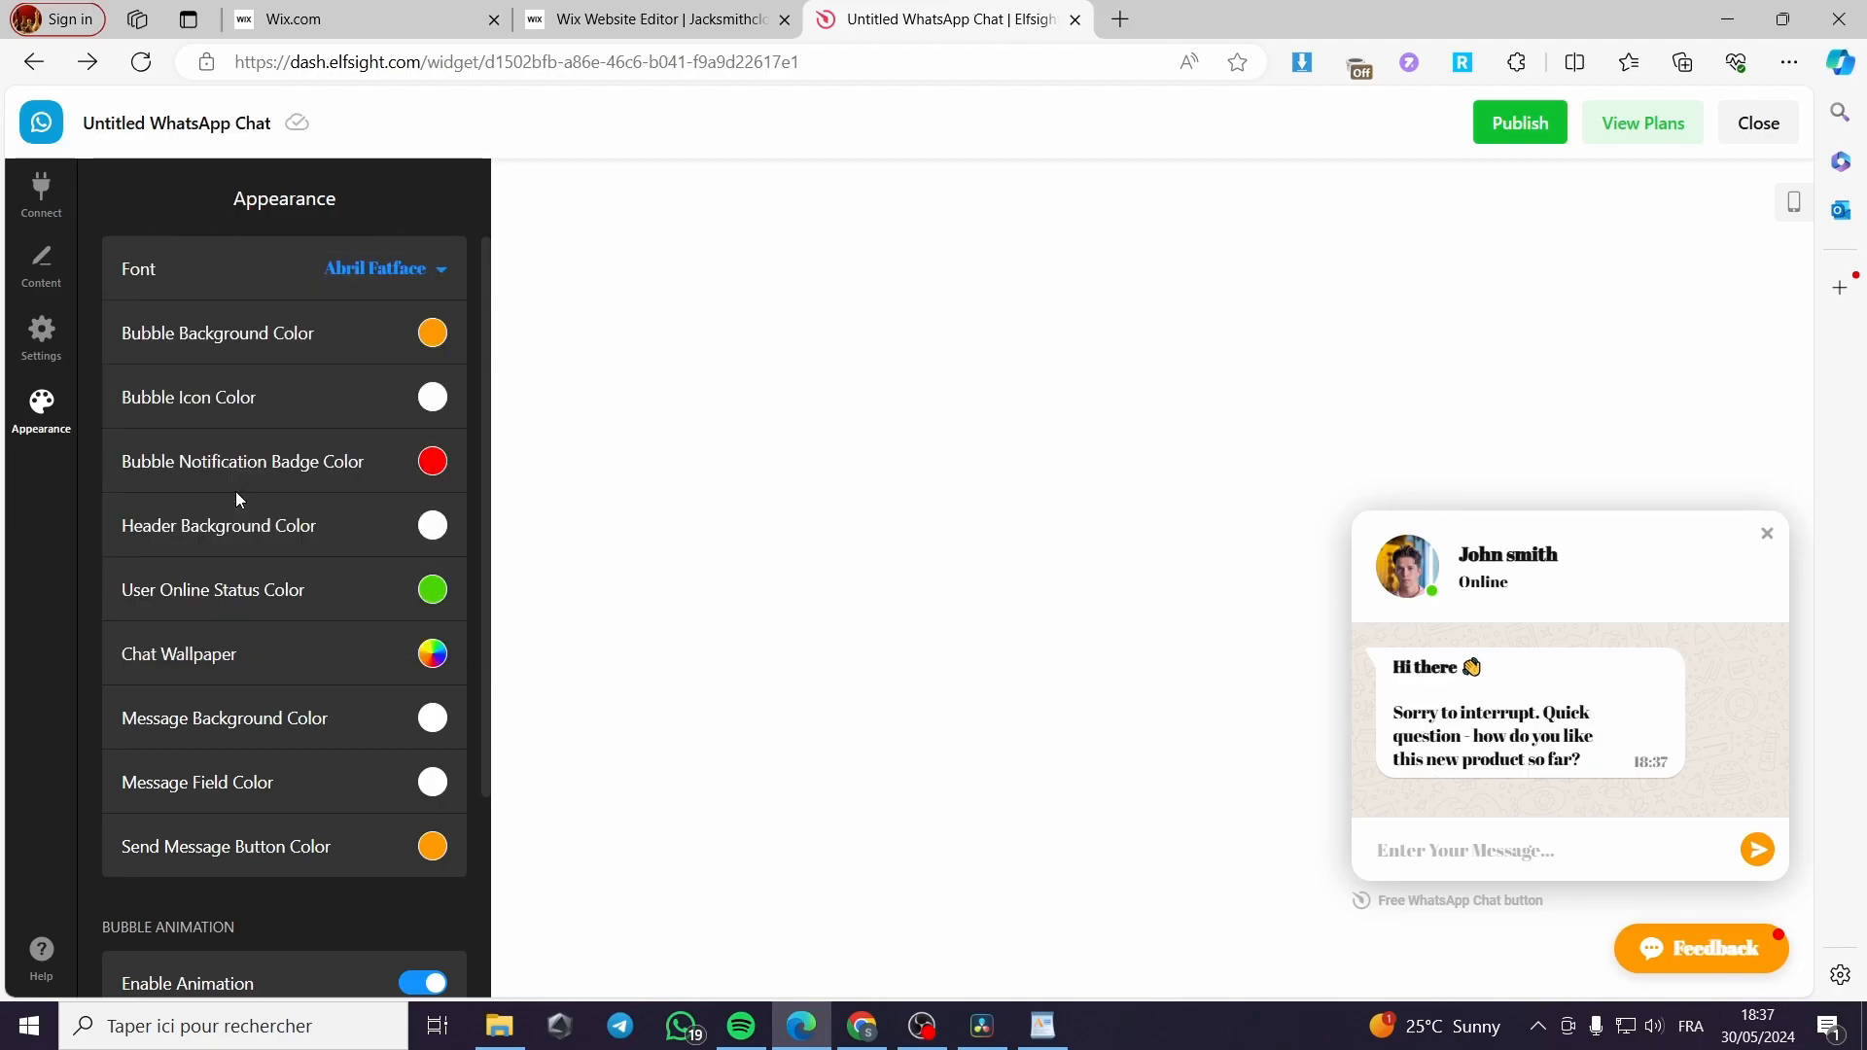
click(386, 275)
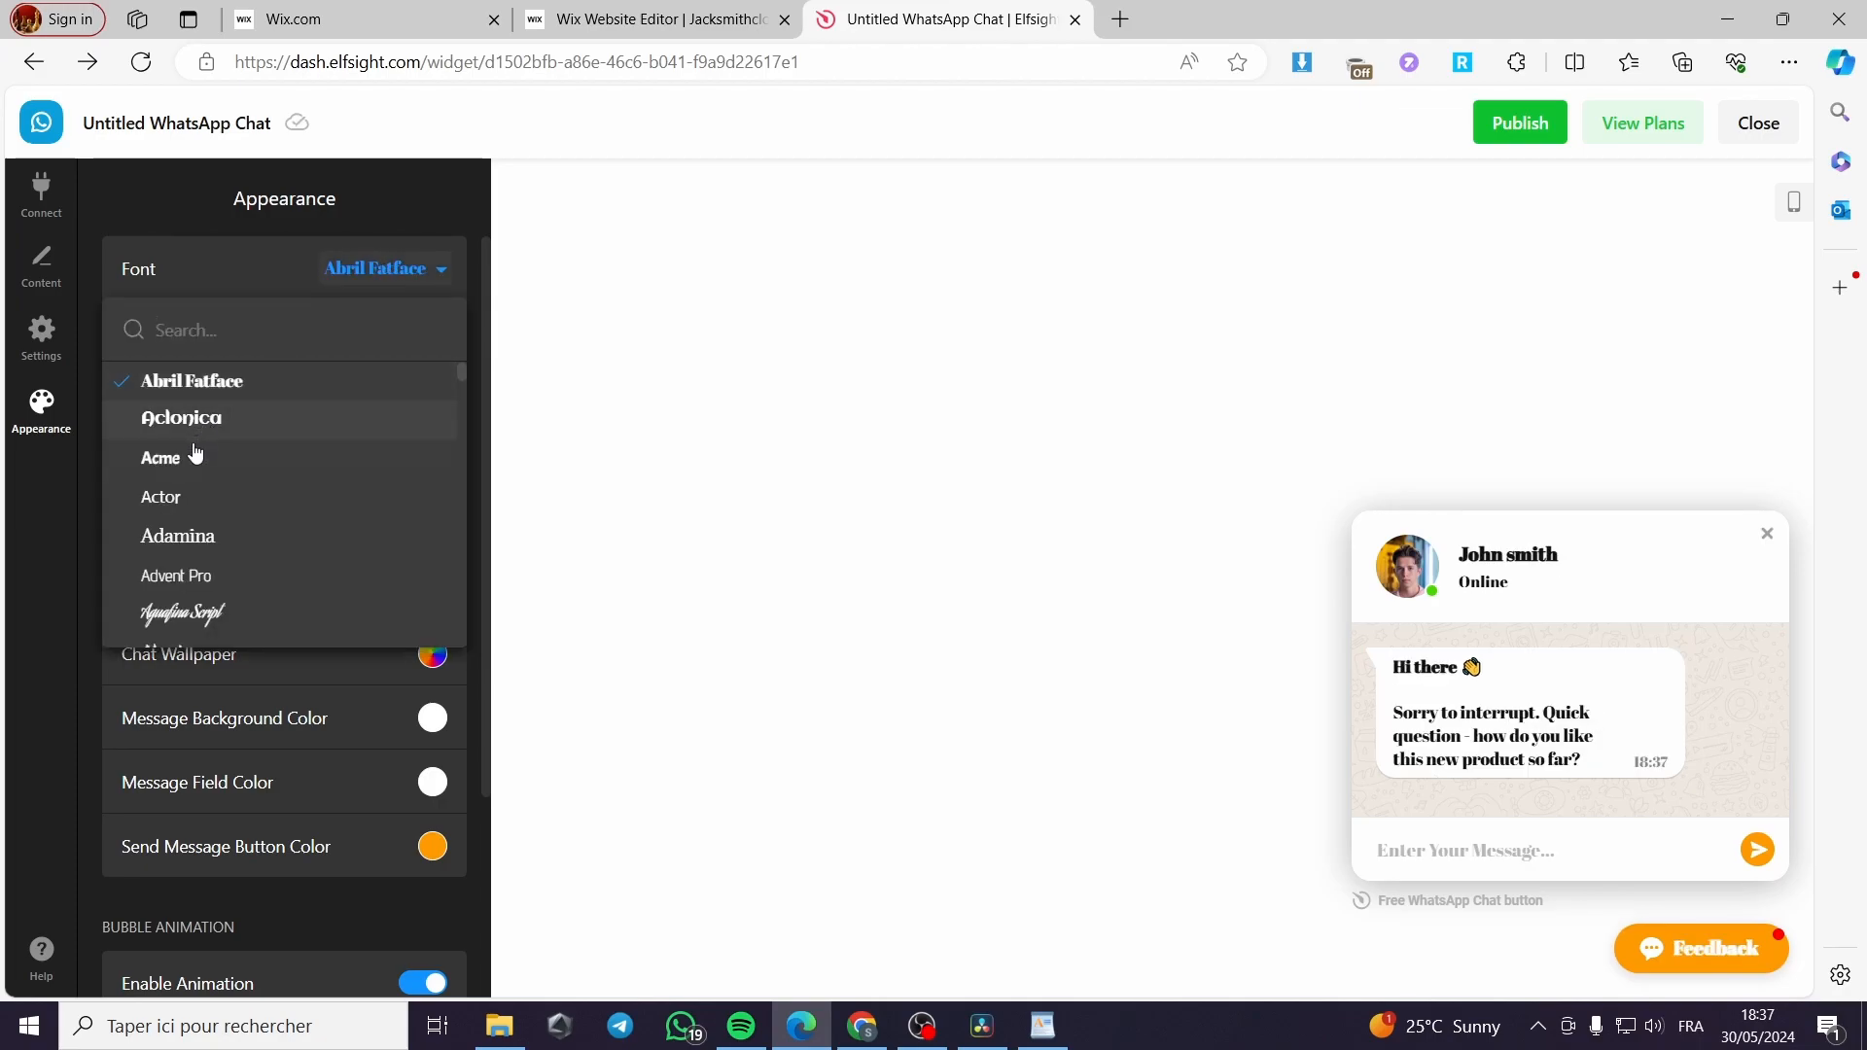
click(172, 499)
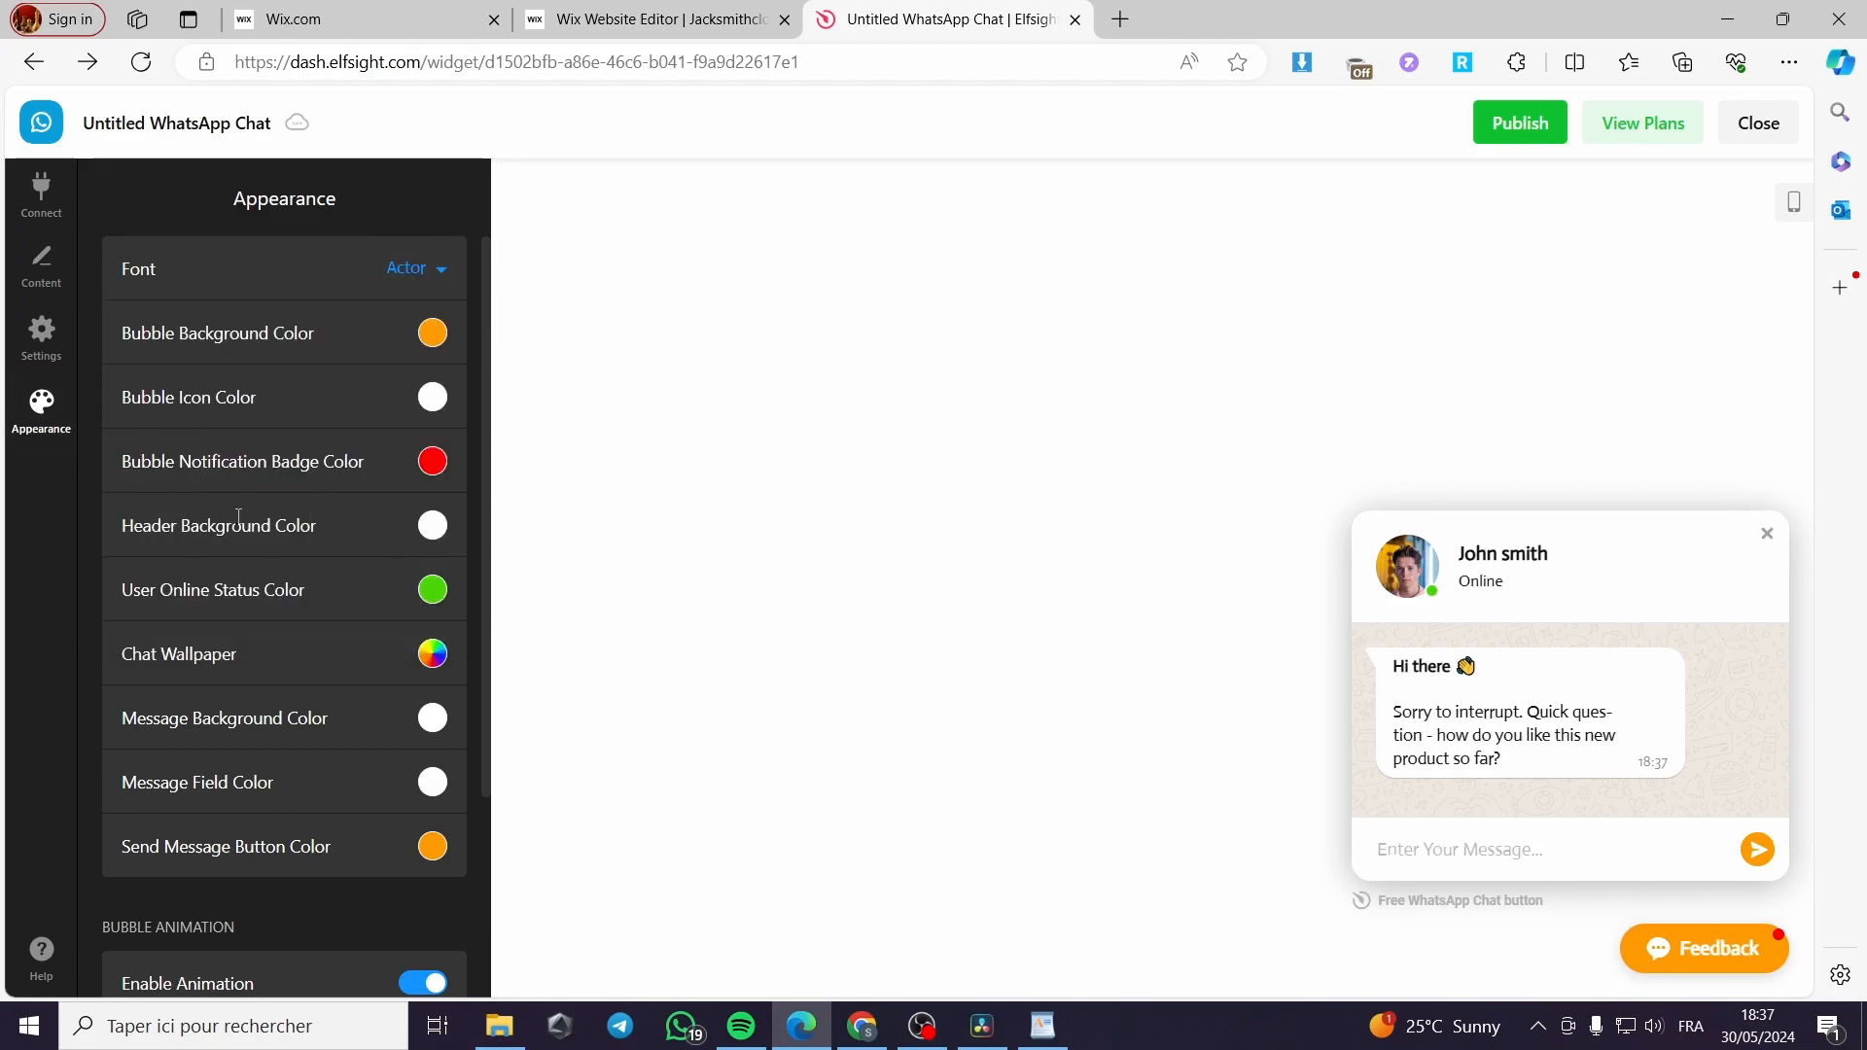
- Change the user online status color to a dark green from the color palette
scroll(358, 354, down, 2)
scroll(363, 396, up, 2)
click(433, 593)
click(388, 776)
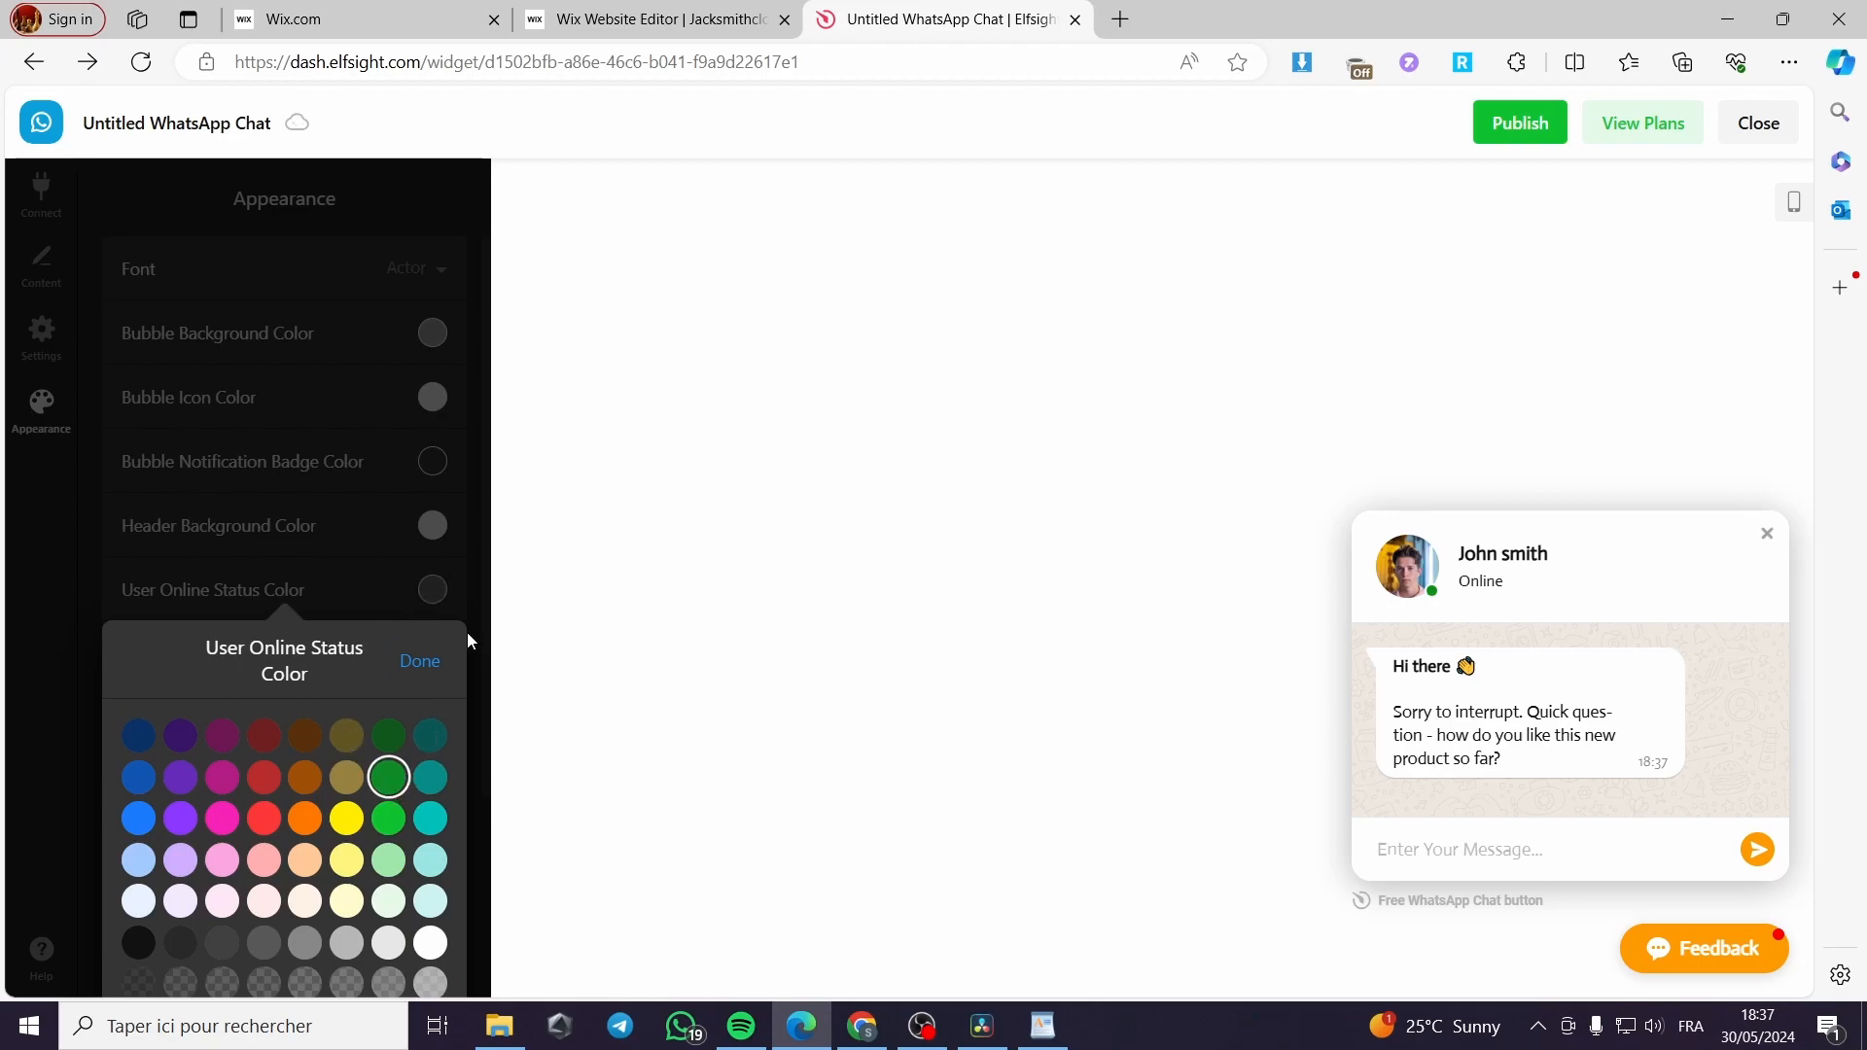
click(424, 665)
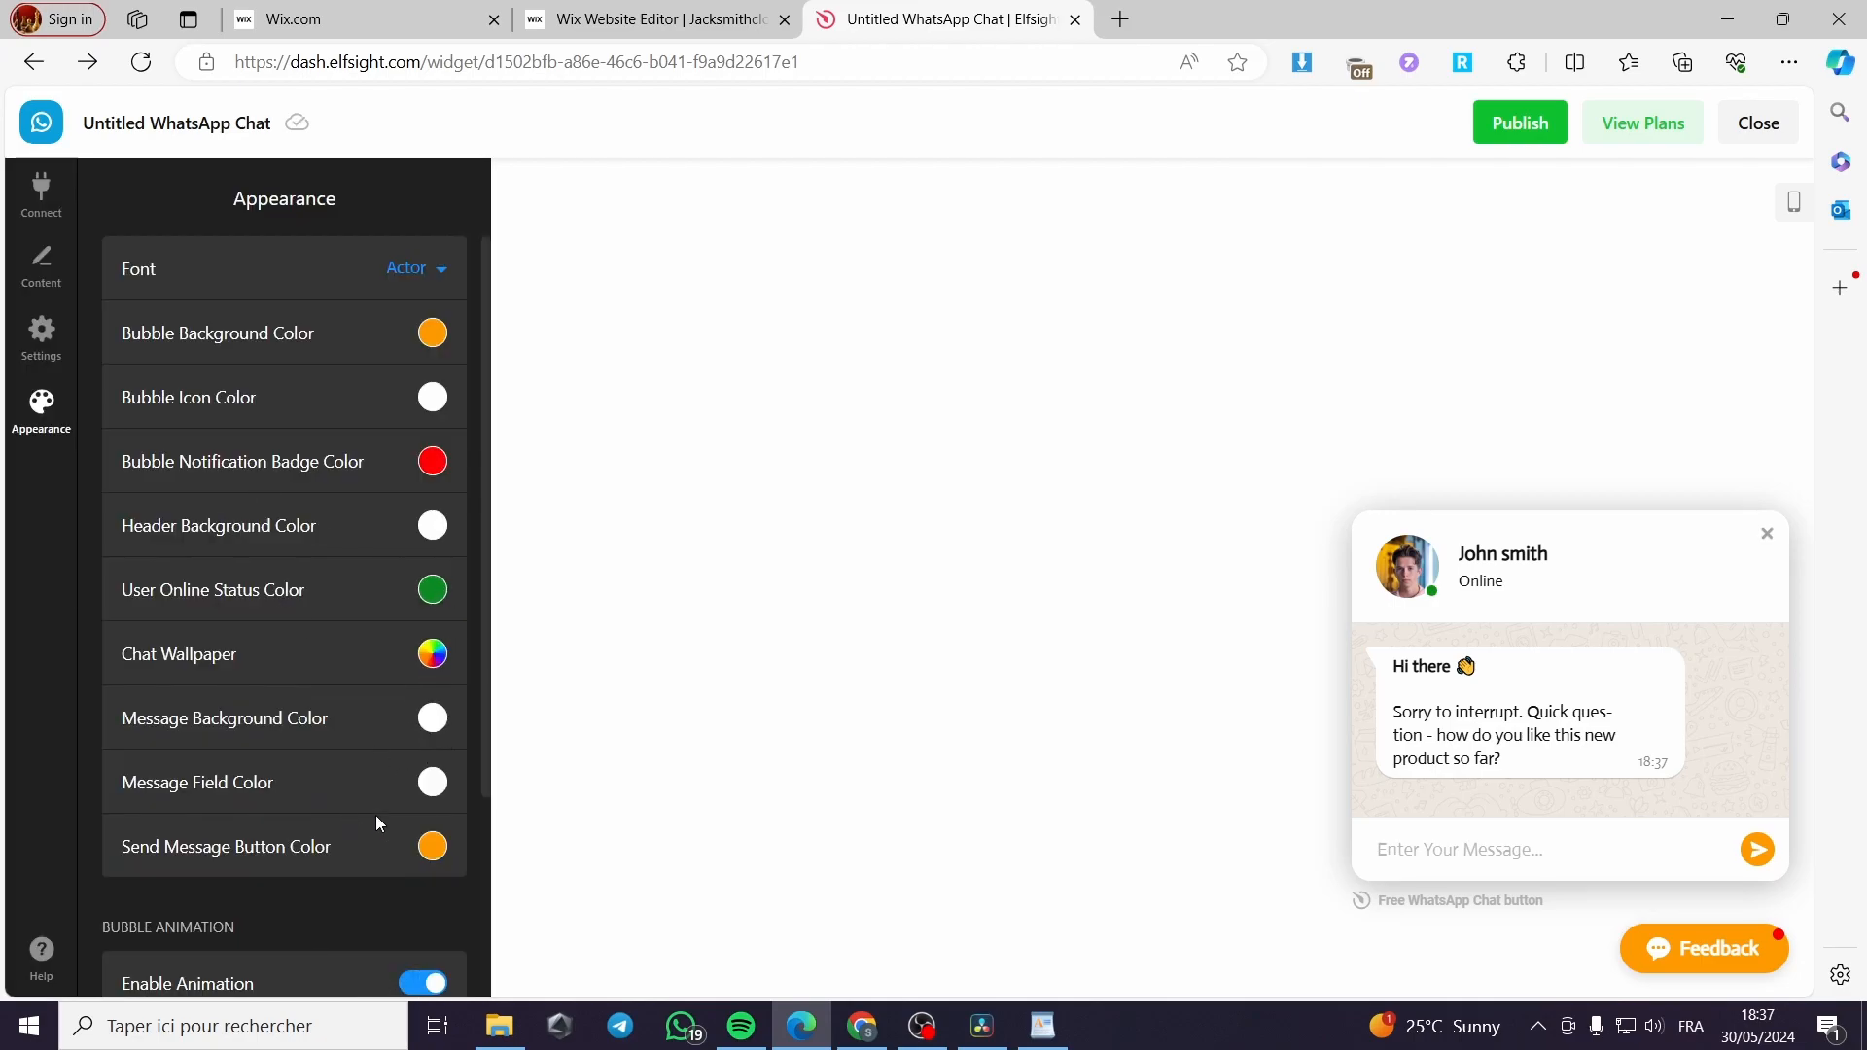
- Set the bubble animation interval to 3 s and publish the widget's changes
scroll(384, 825, down, 3)
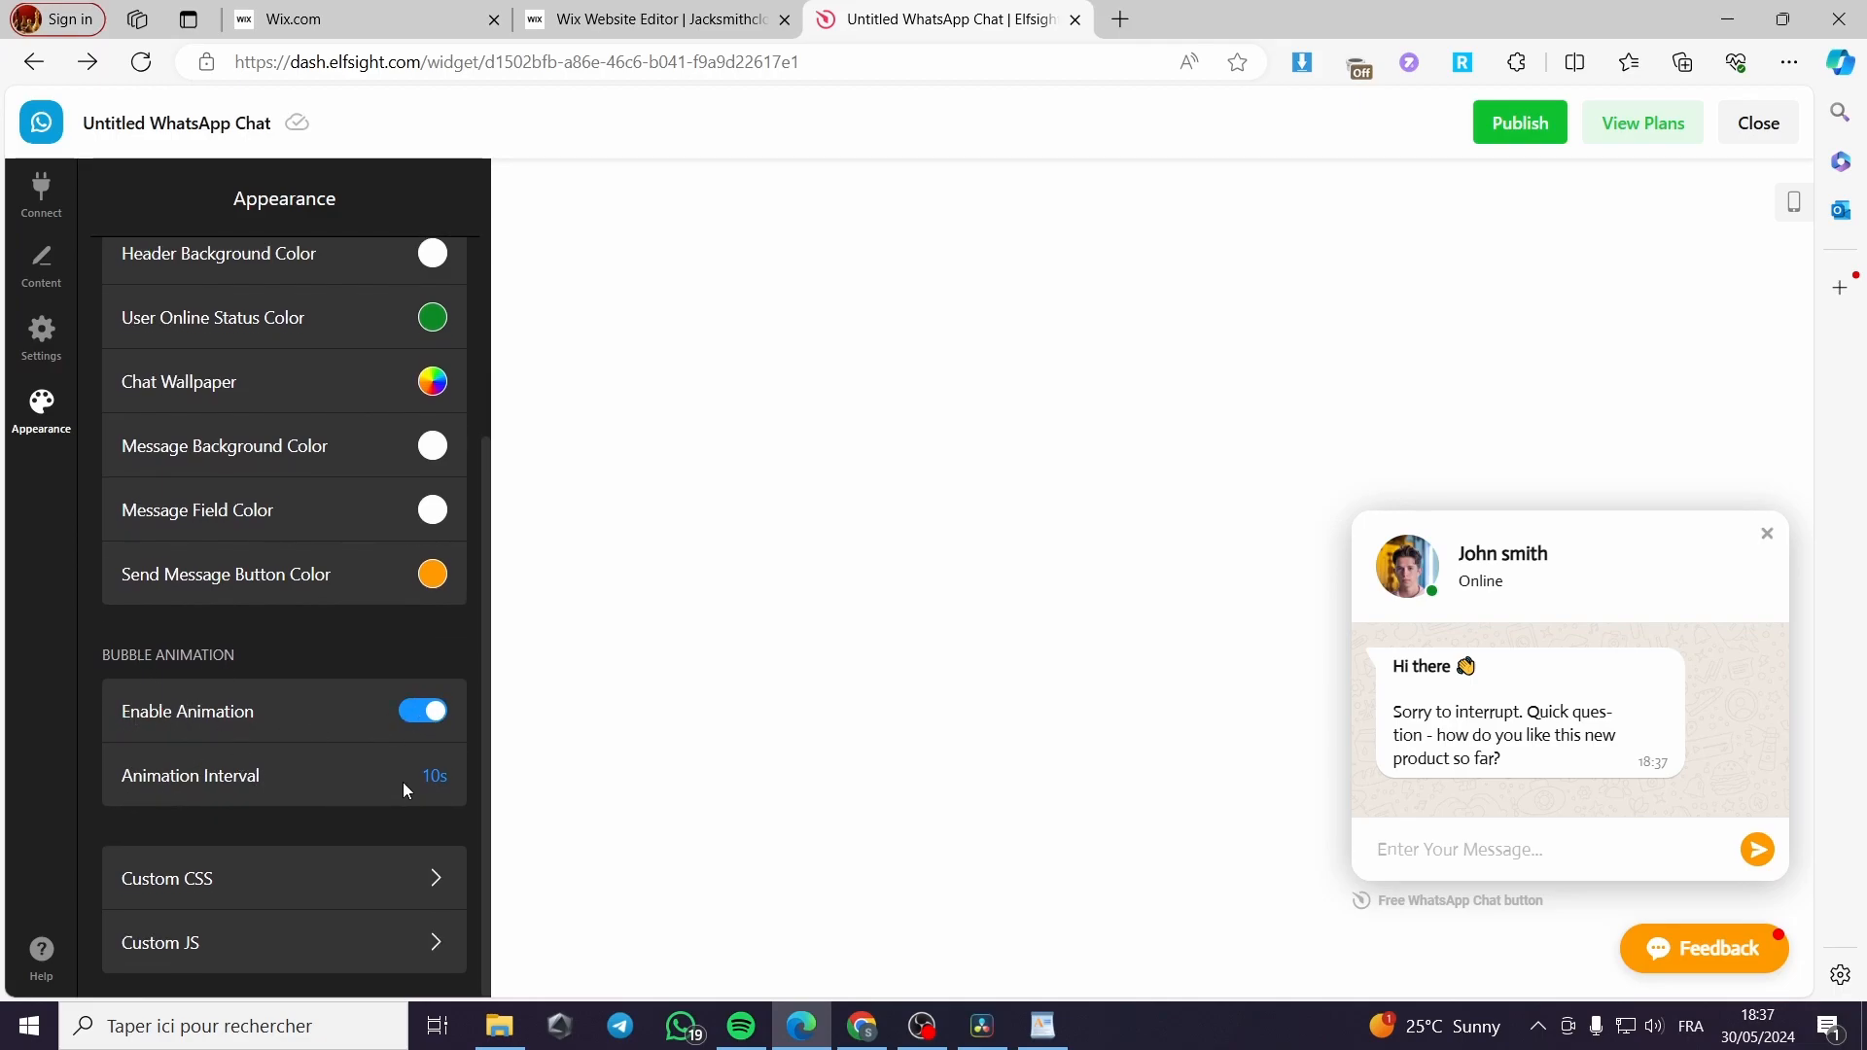
drag(427, 777, 437, 776)
click(334, 814)
click(1517, 140)
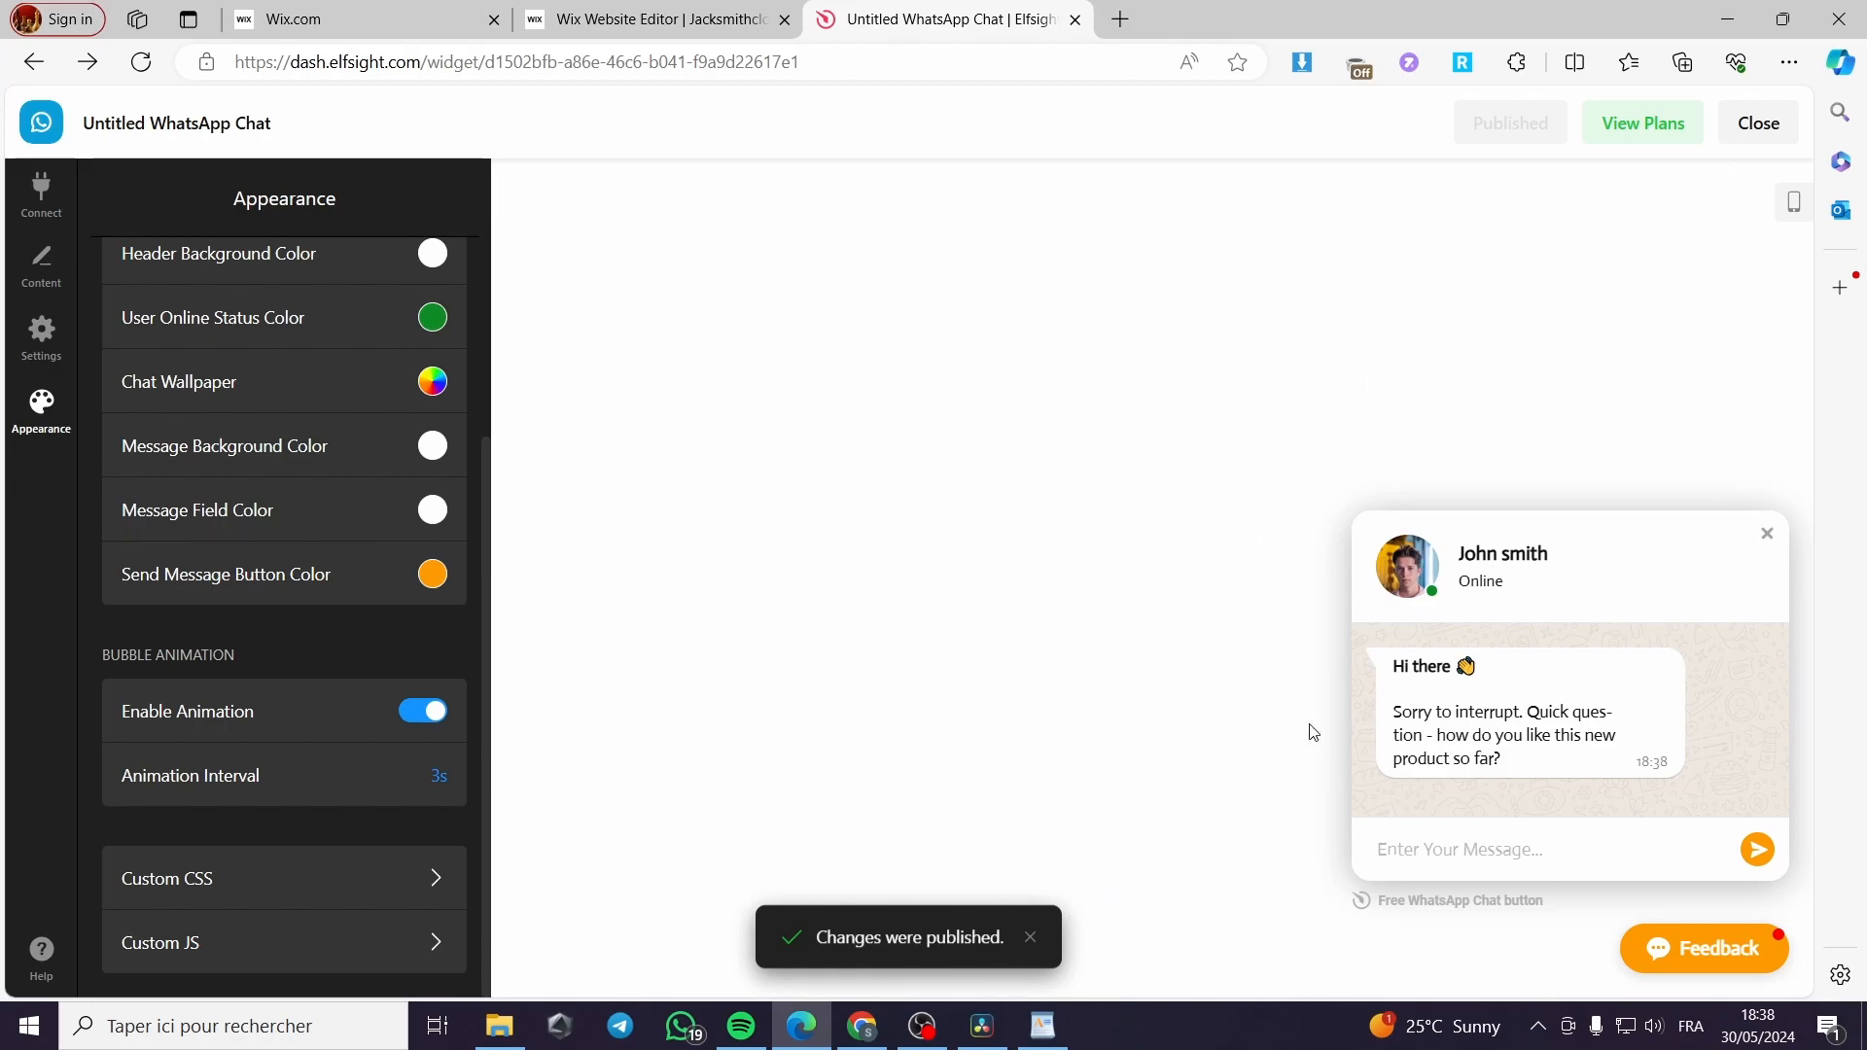
- Close the widget editor and copy the WhatsApp Chat widget's embed code from its installation options
click(1760, 123)
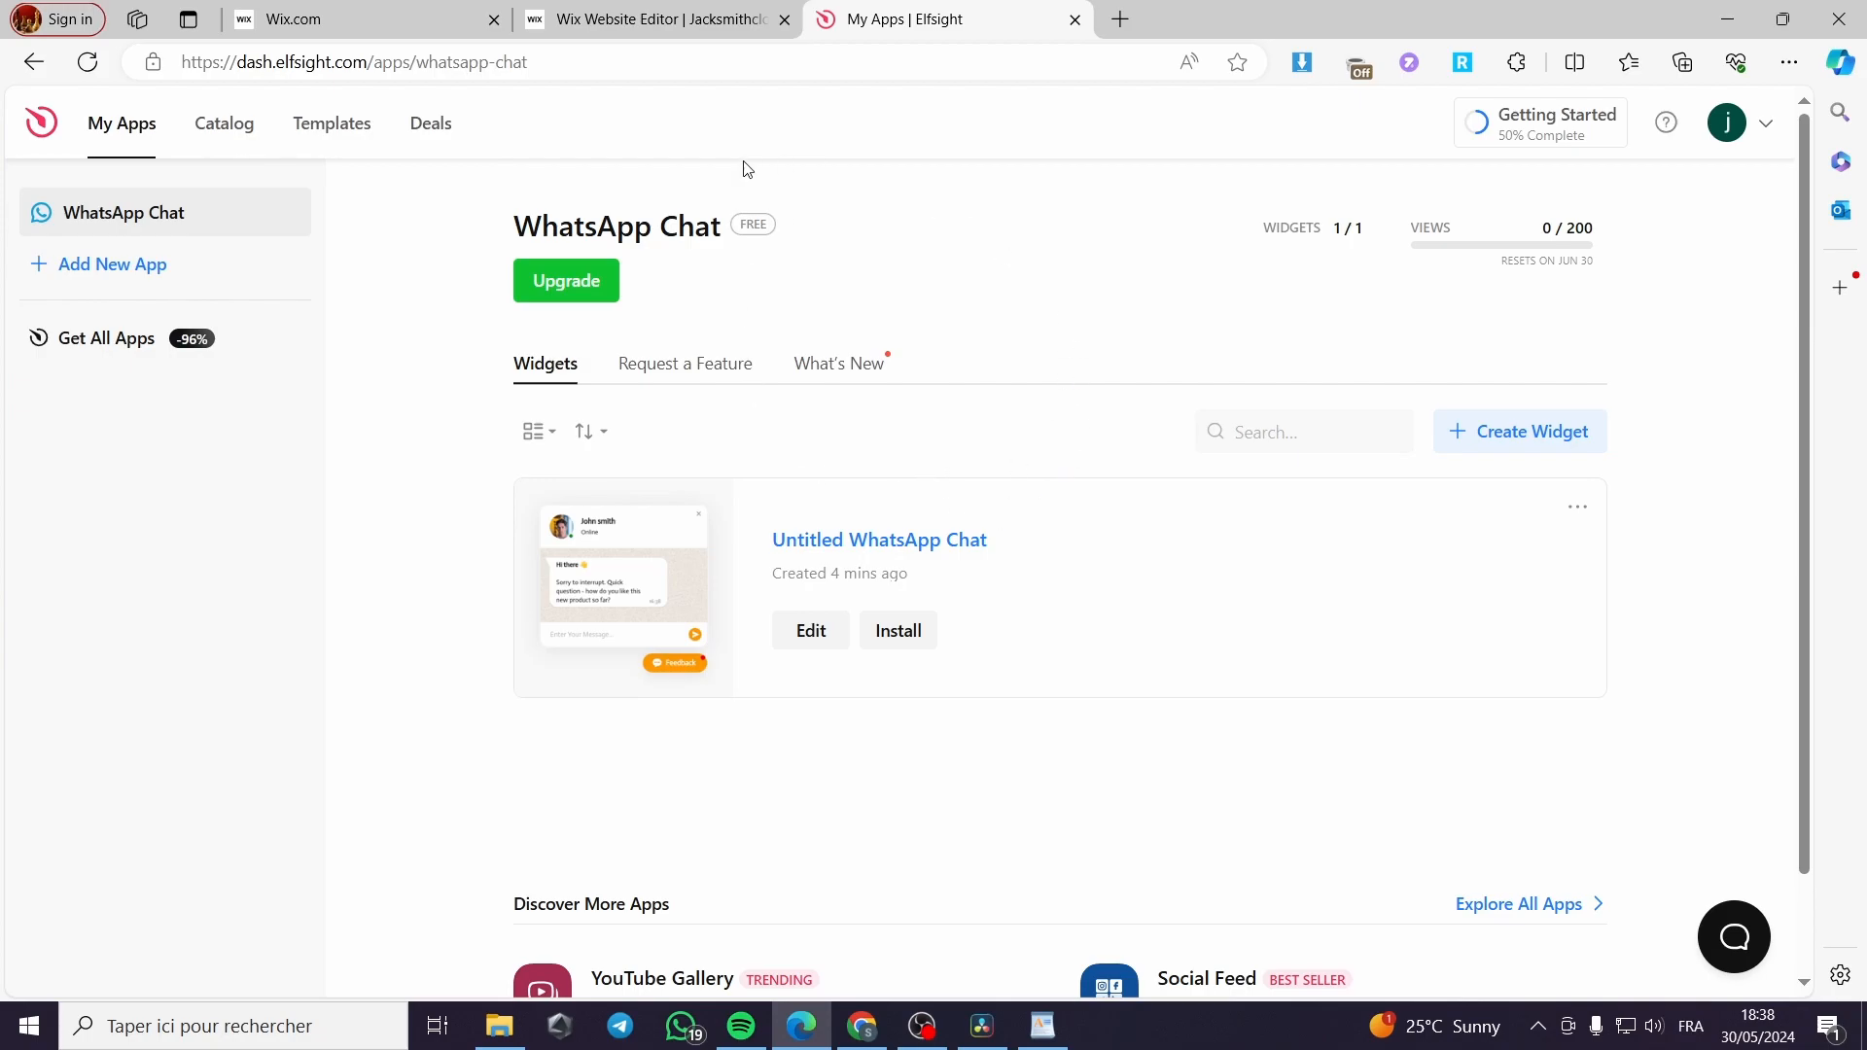
click(585, 14)
click(878, 13)
click(899, 632)
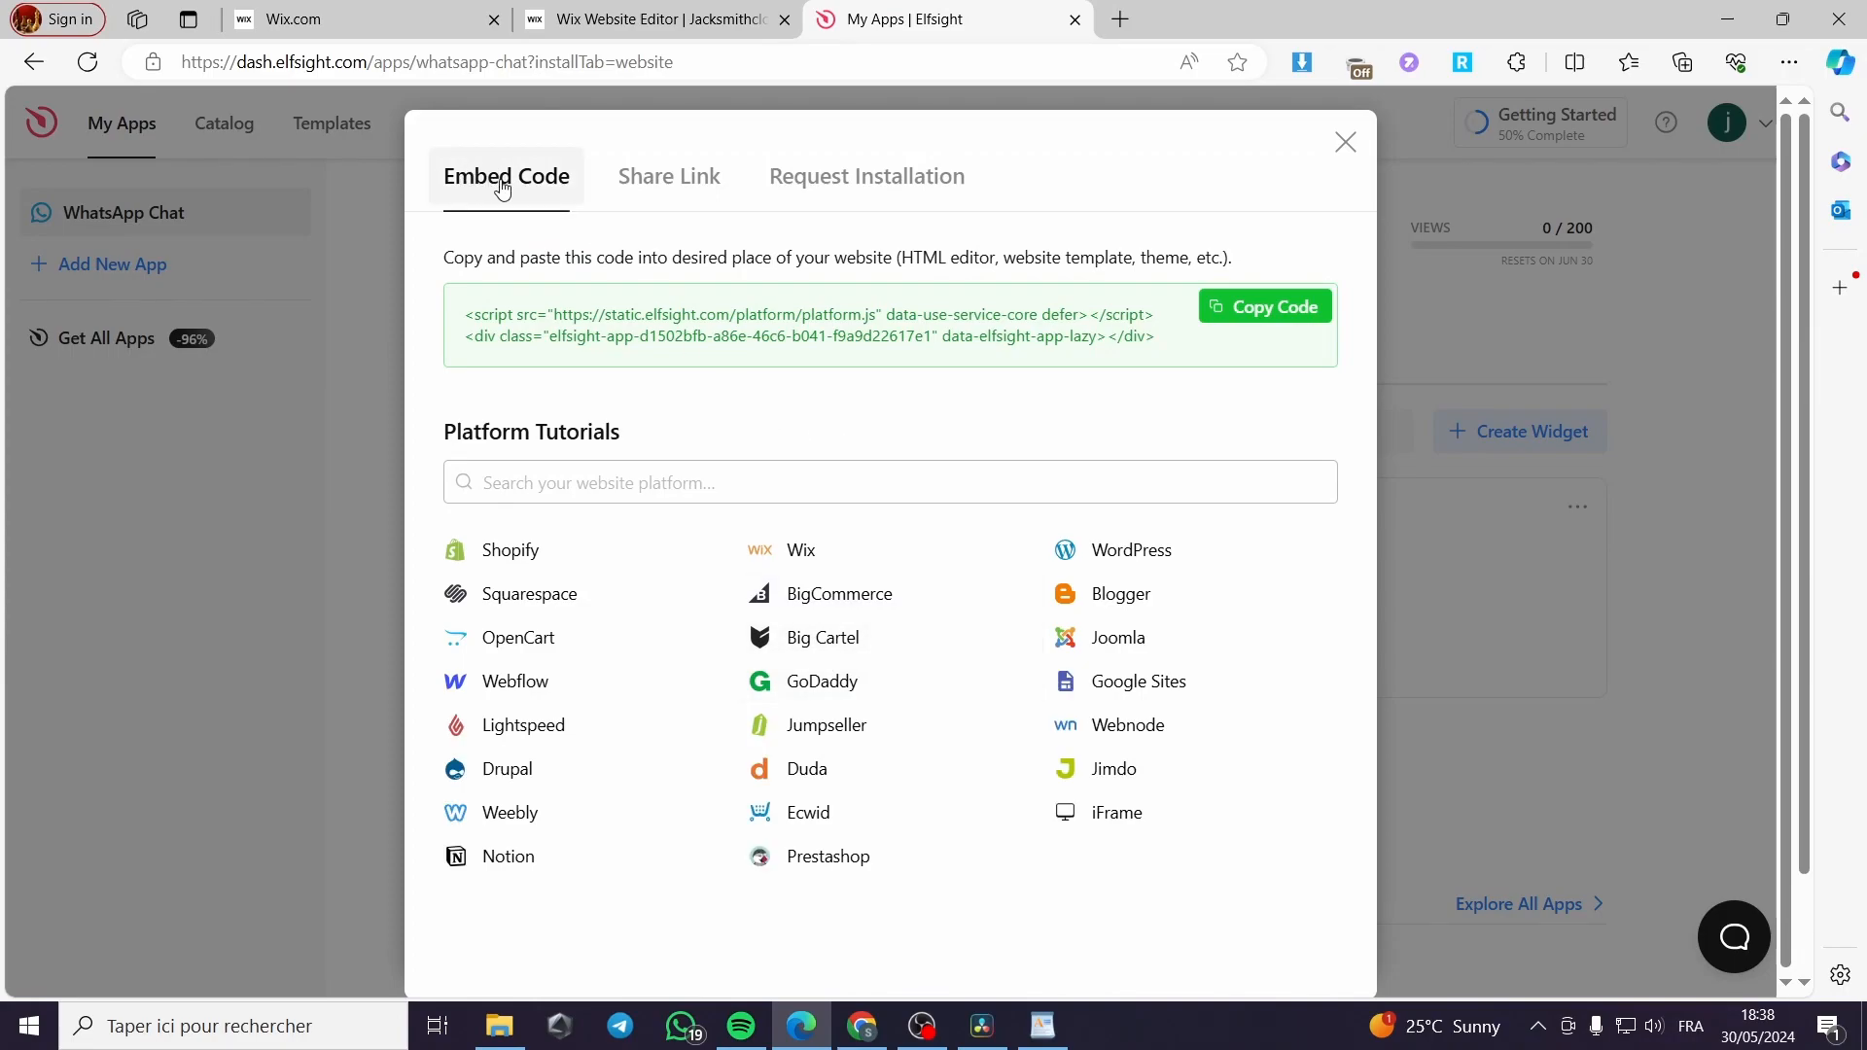
click(1271, 309)
click(1346, 143)
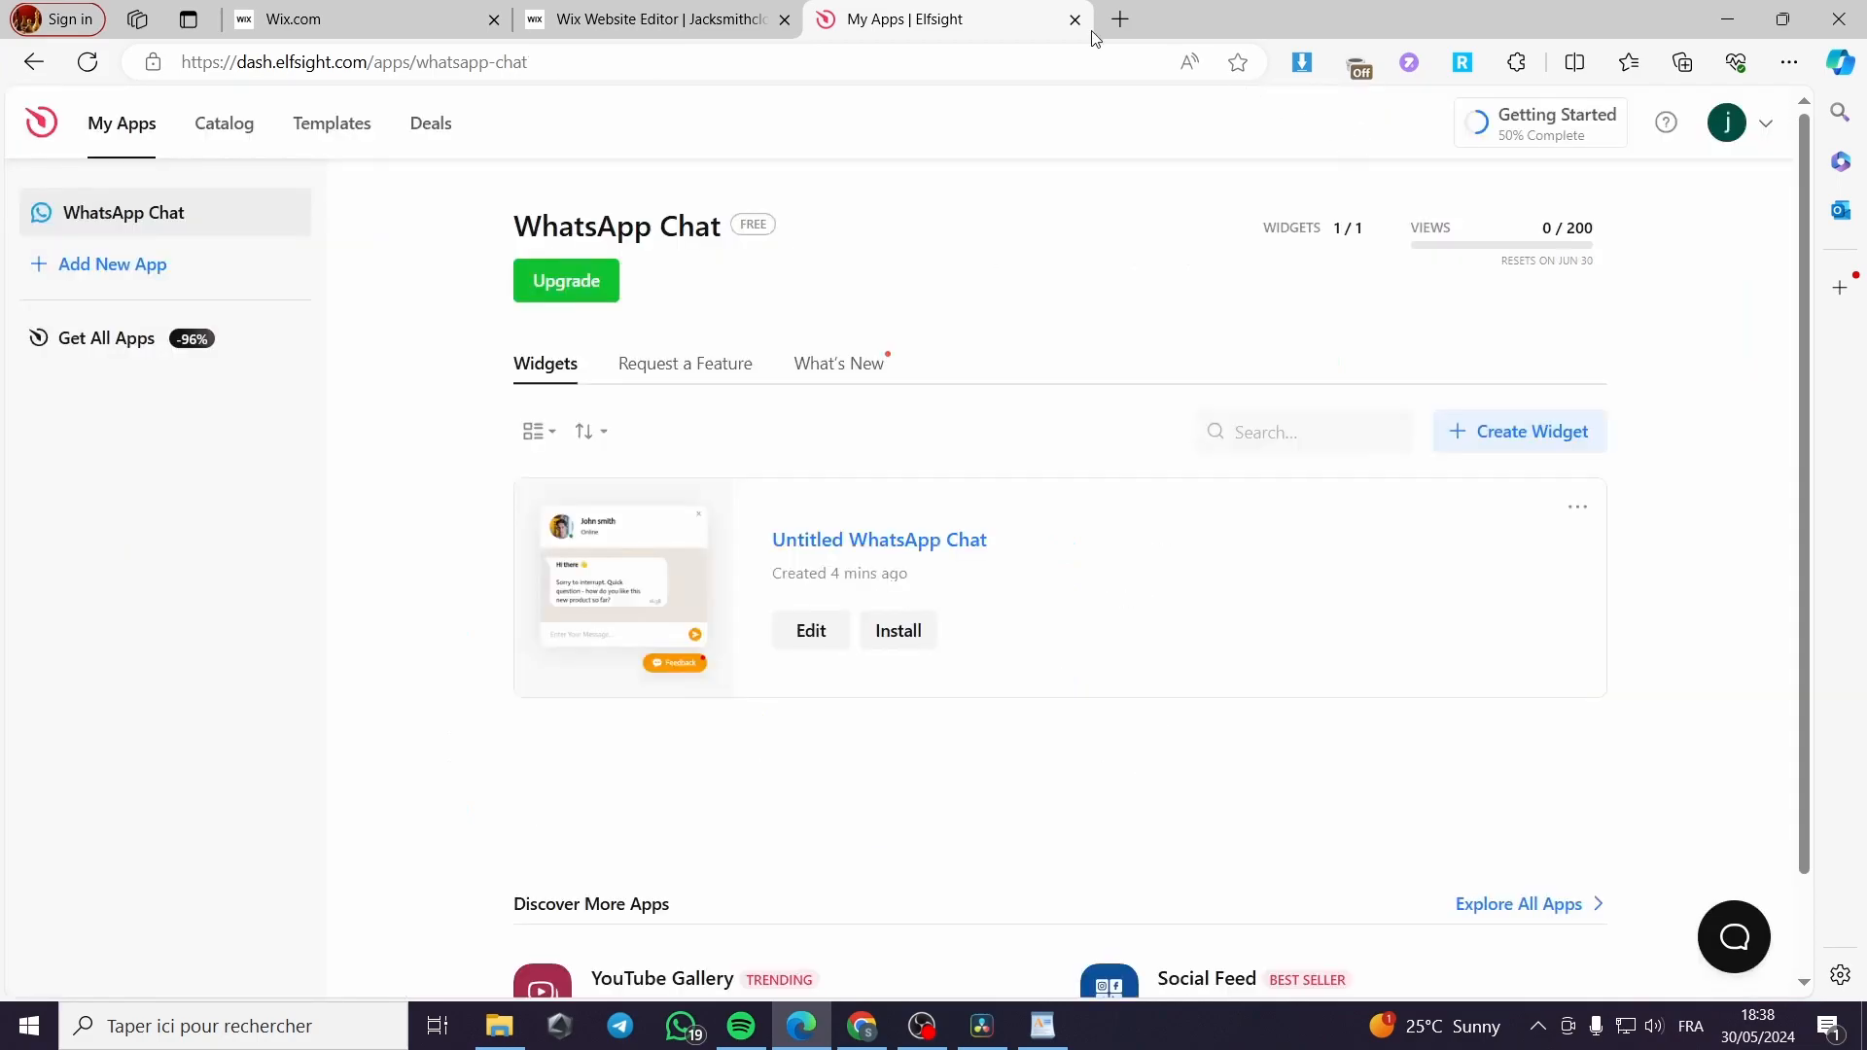
- Switch to the Wix editor, add an Embed HTML element to the Home page and open its code entry
click(680, 19)
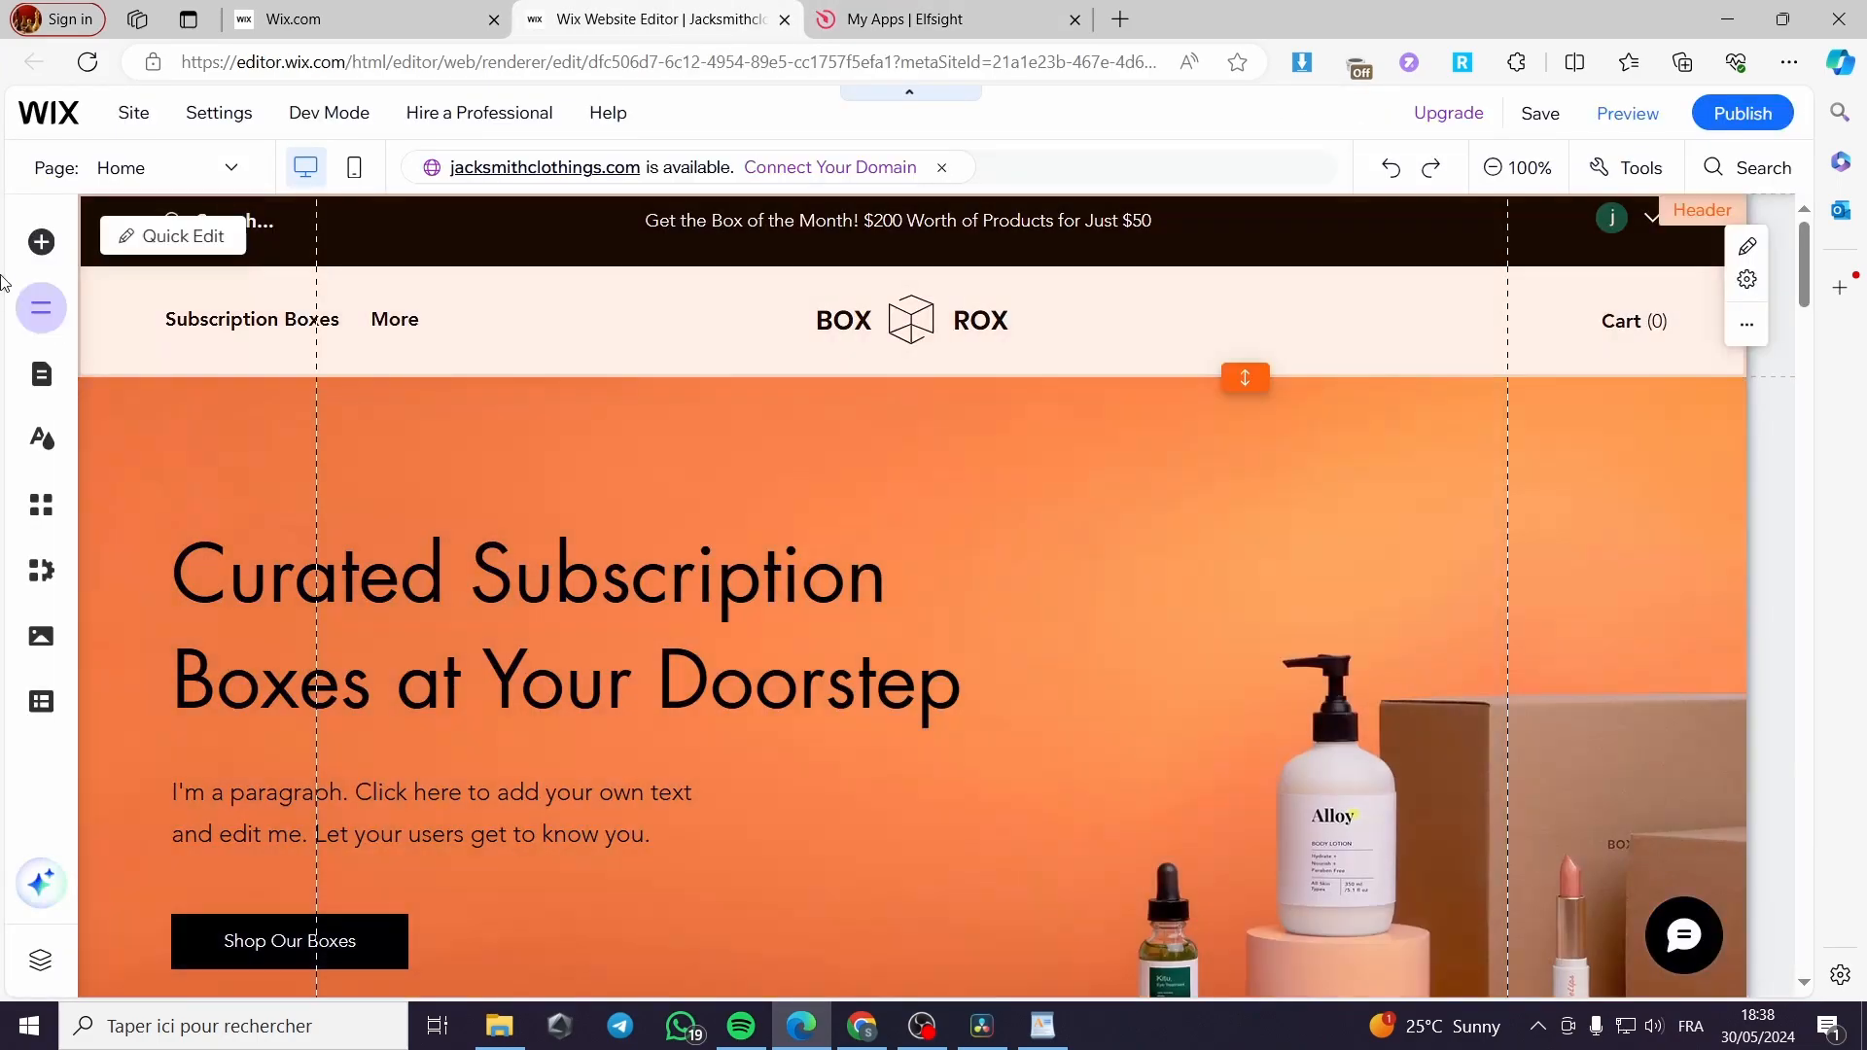
scroll(861, 586, down, 8)
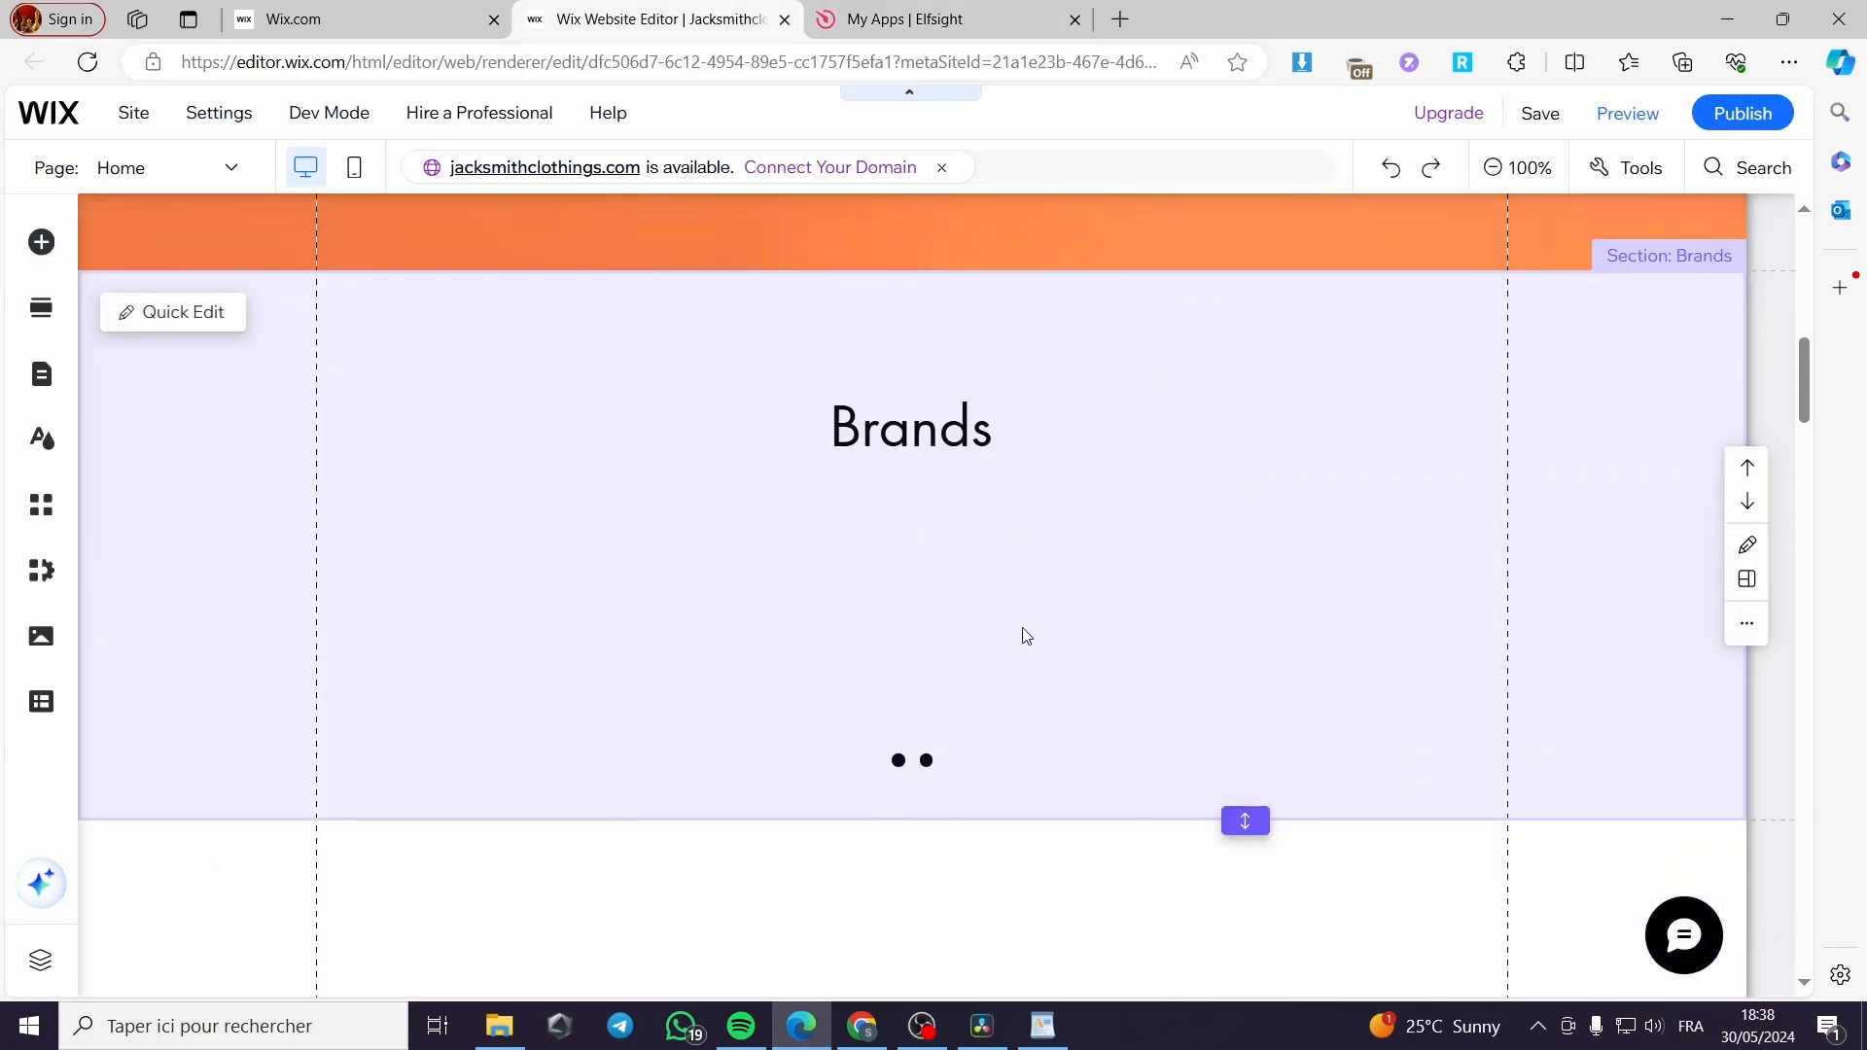
scroll(1029, 634, up, 8)
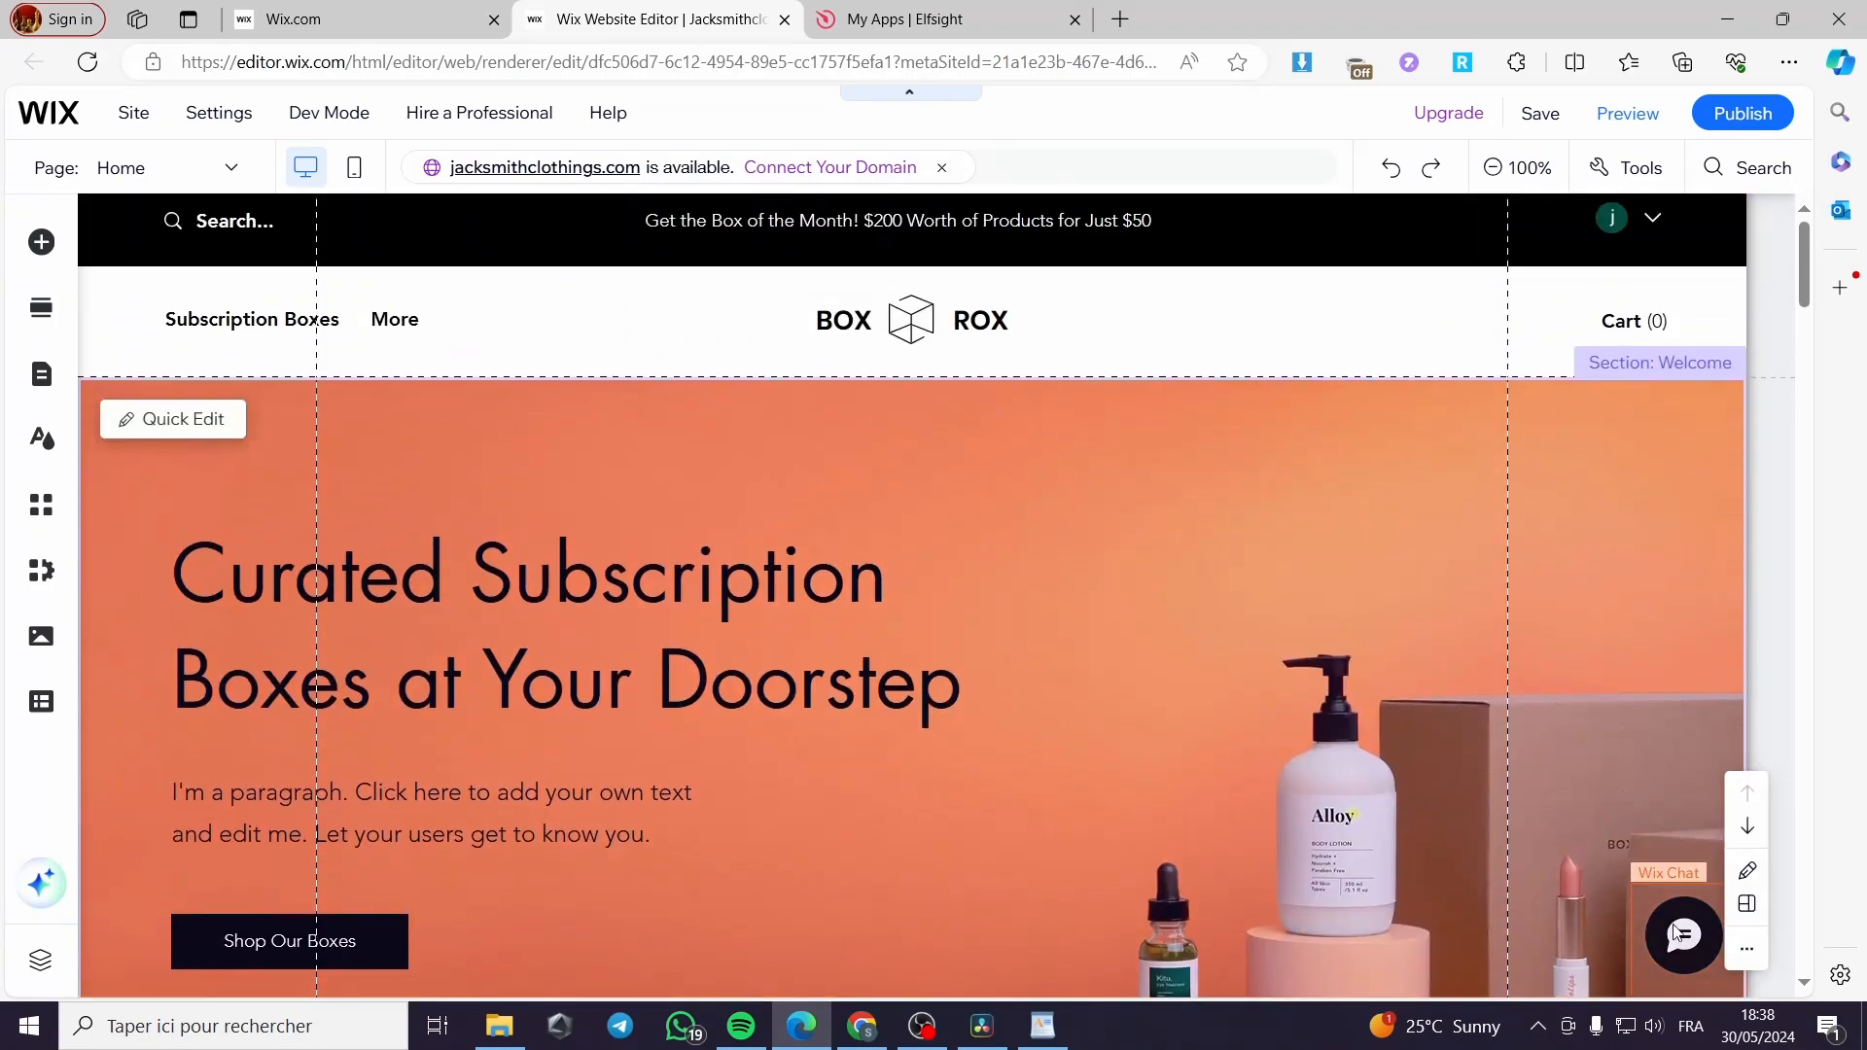
click(42, 244)
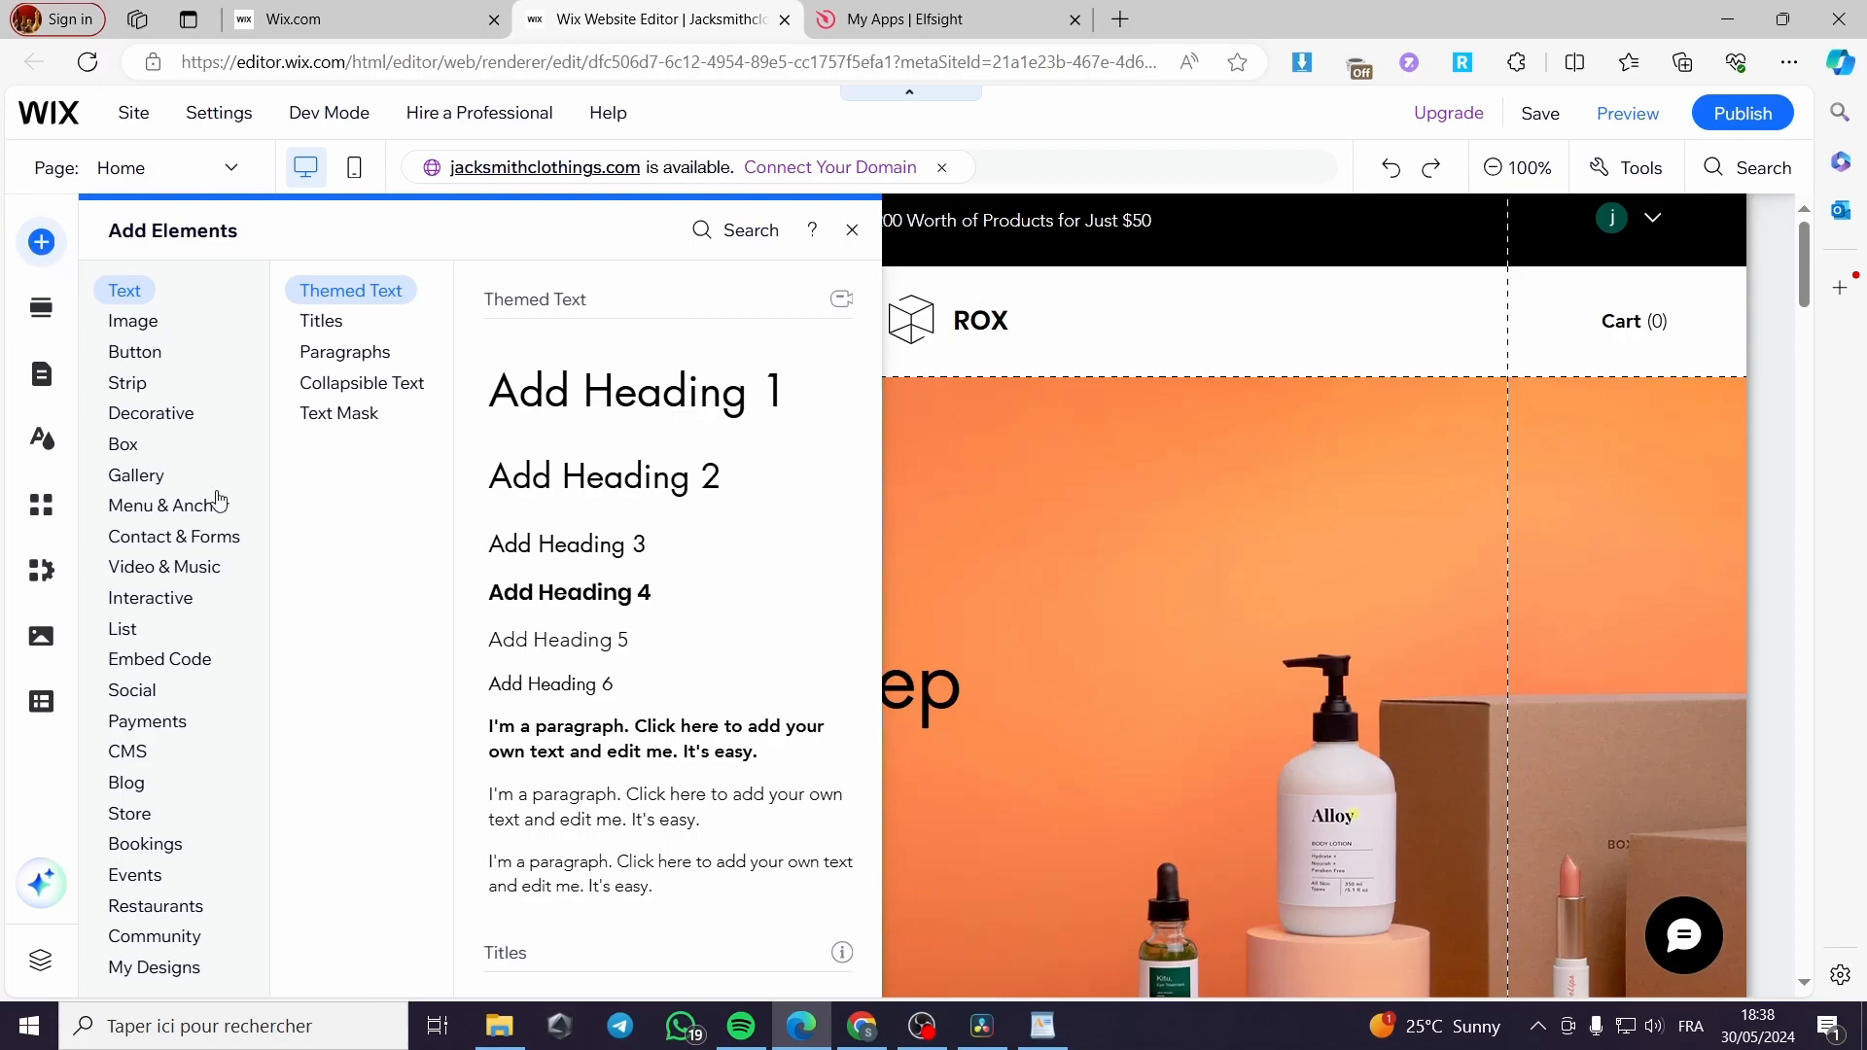
click(228, 536)
click(156, 962)
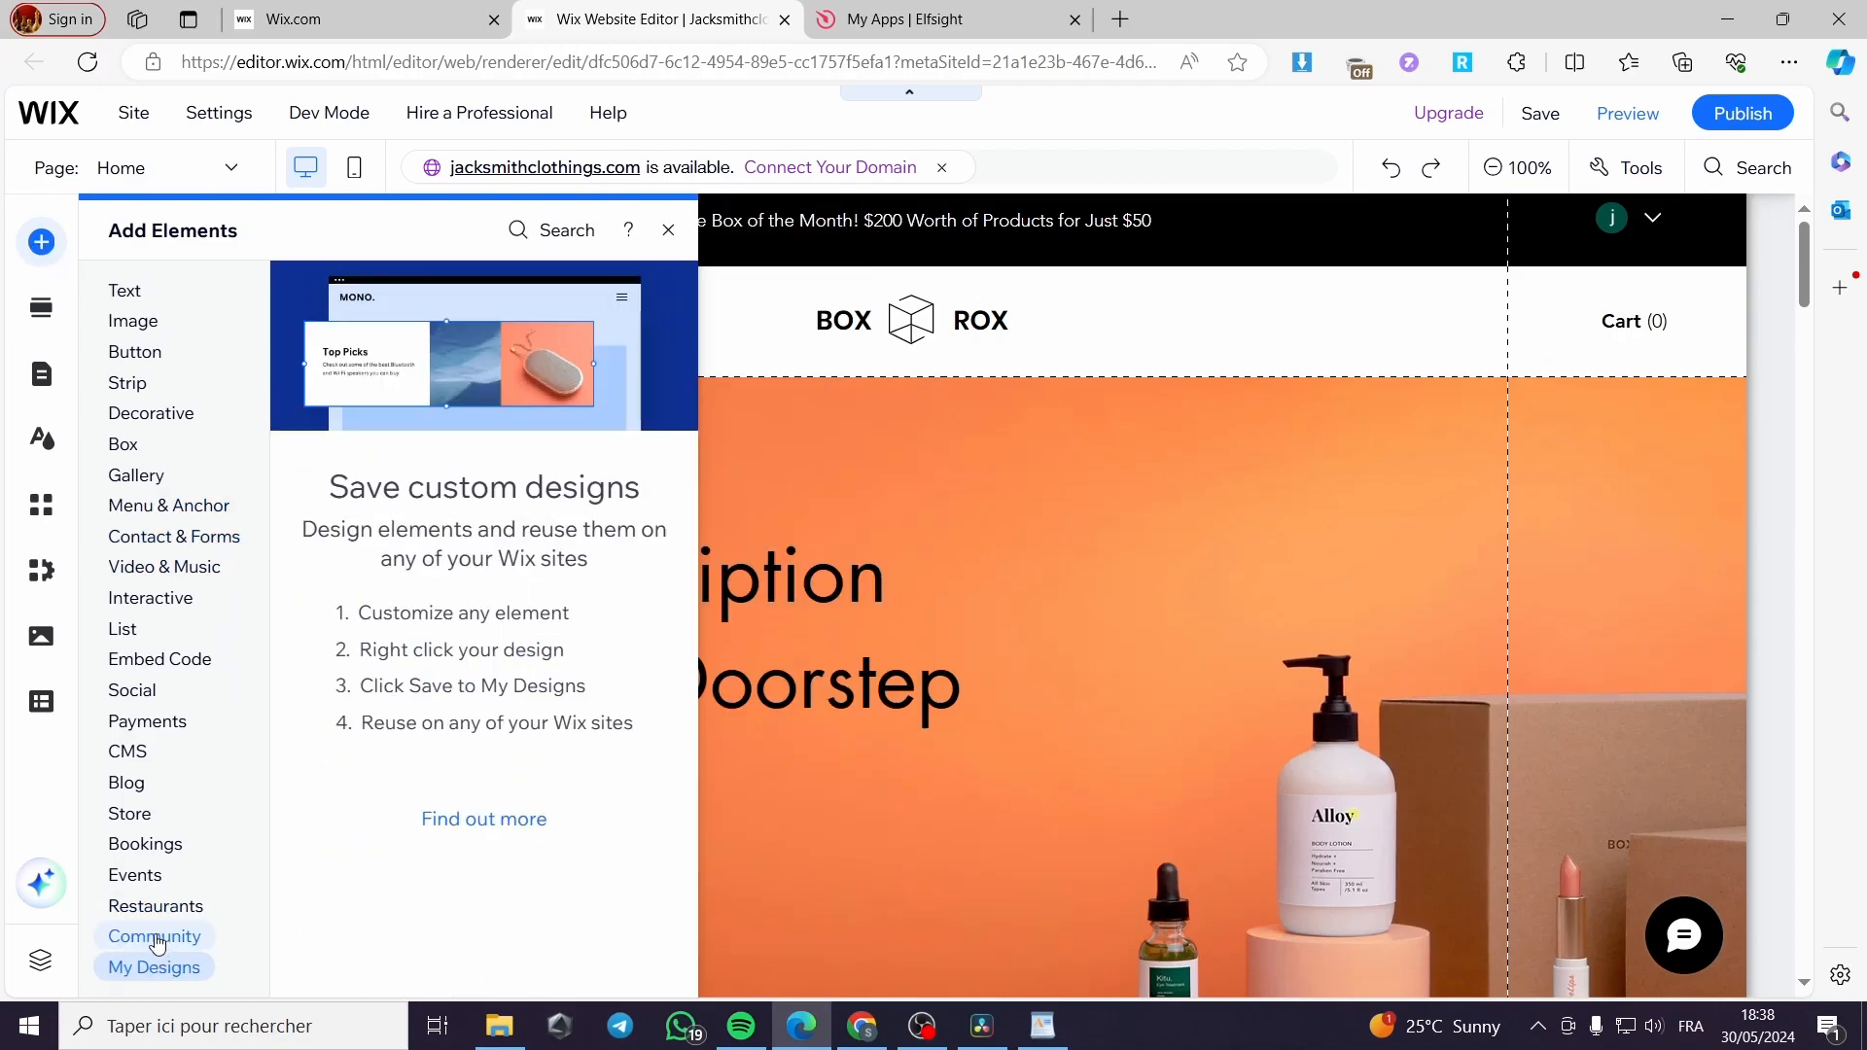
click(147, 844)
click(153, 663)
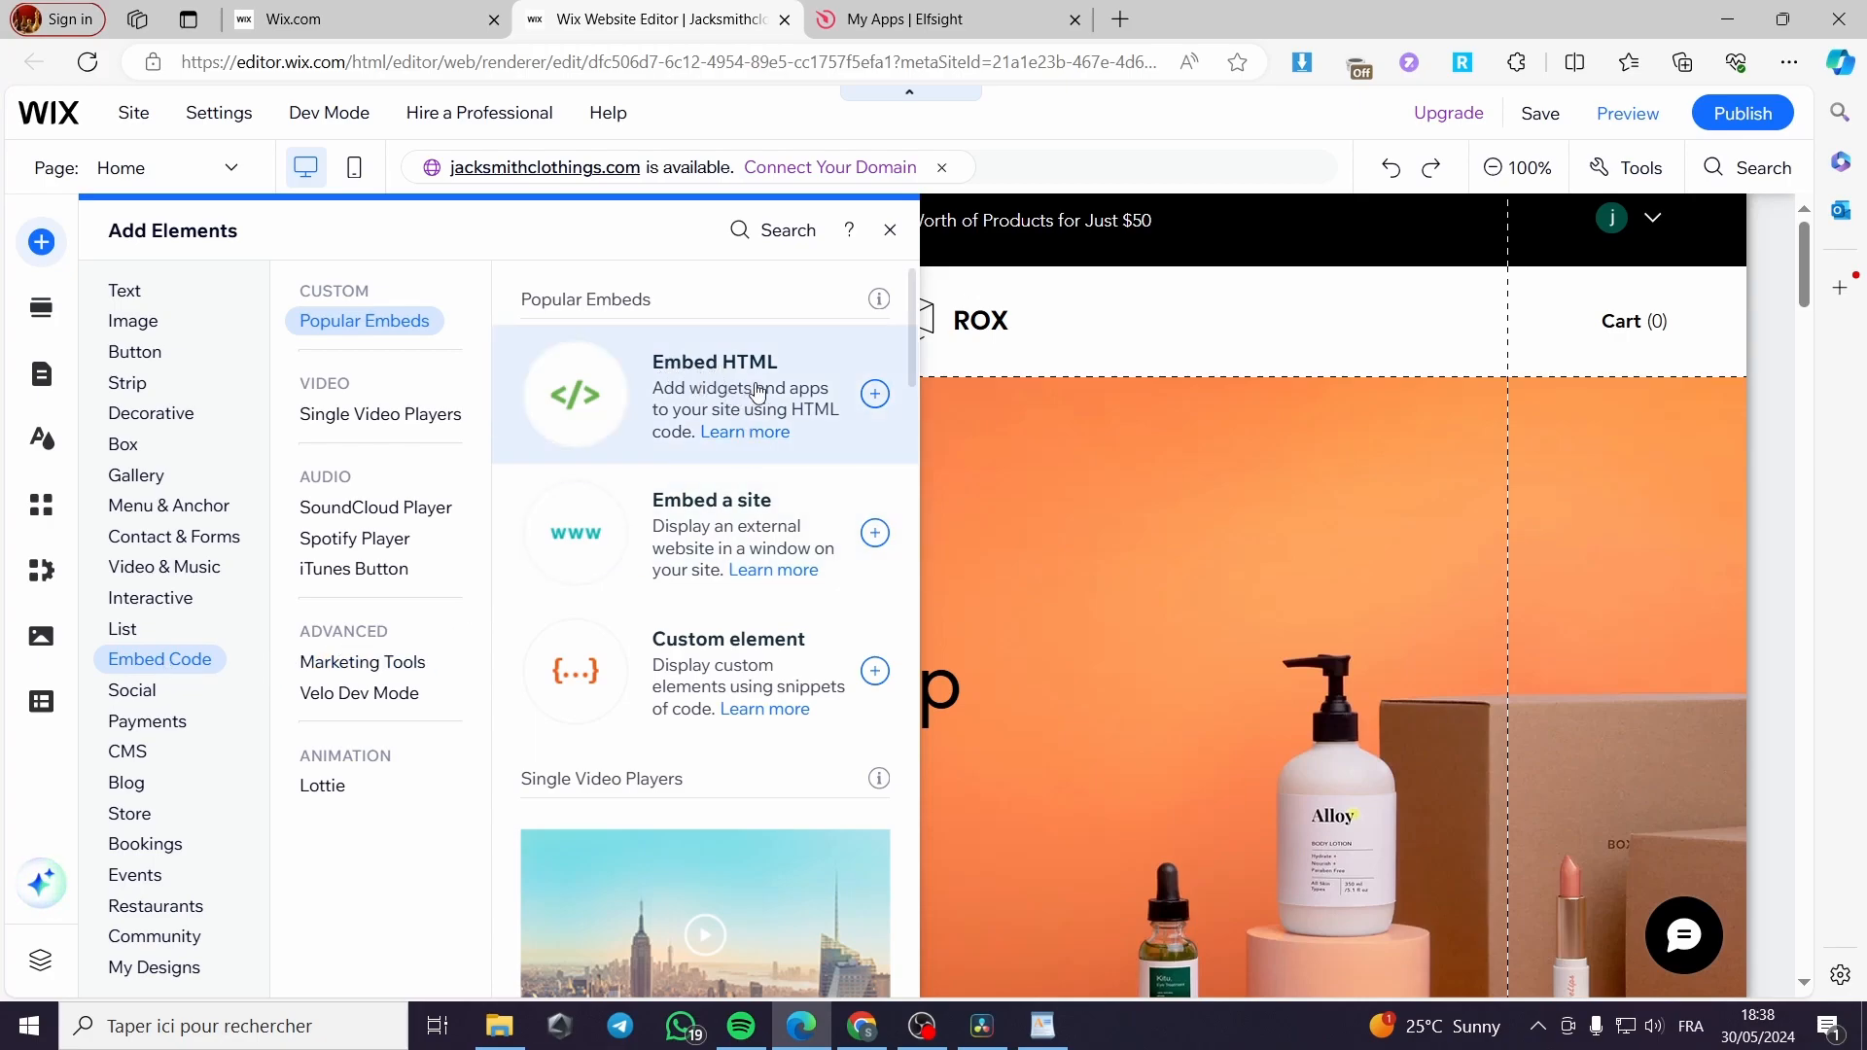
click(880, 401)
click(862, 423)
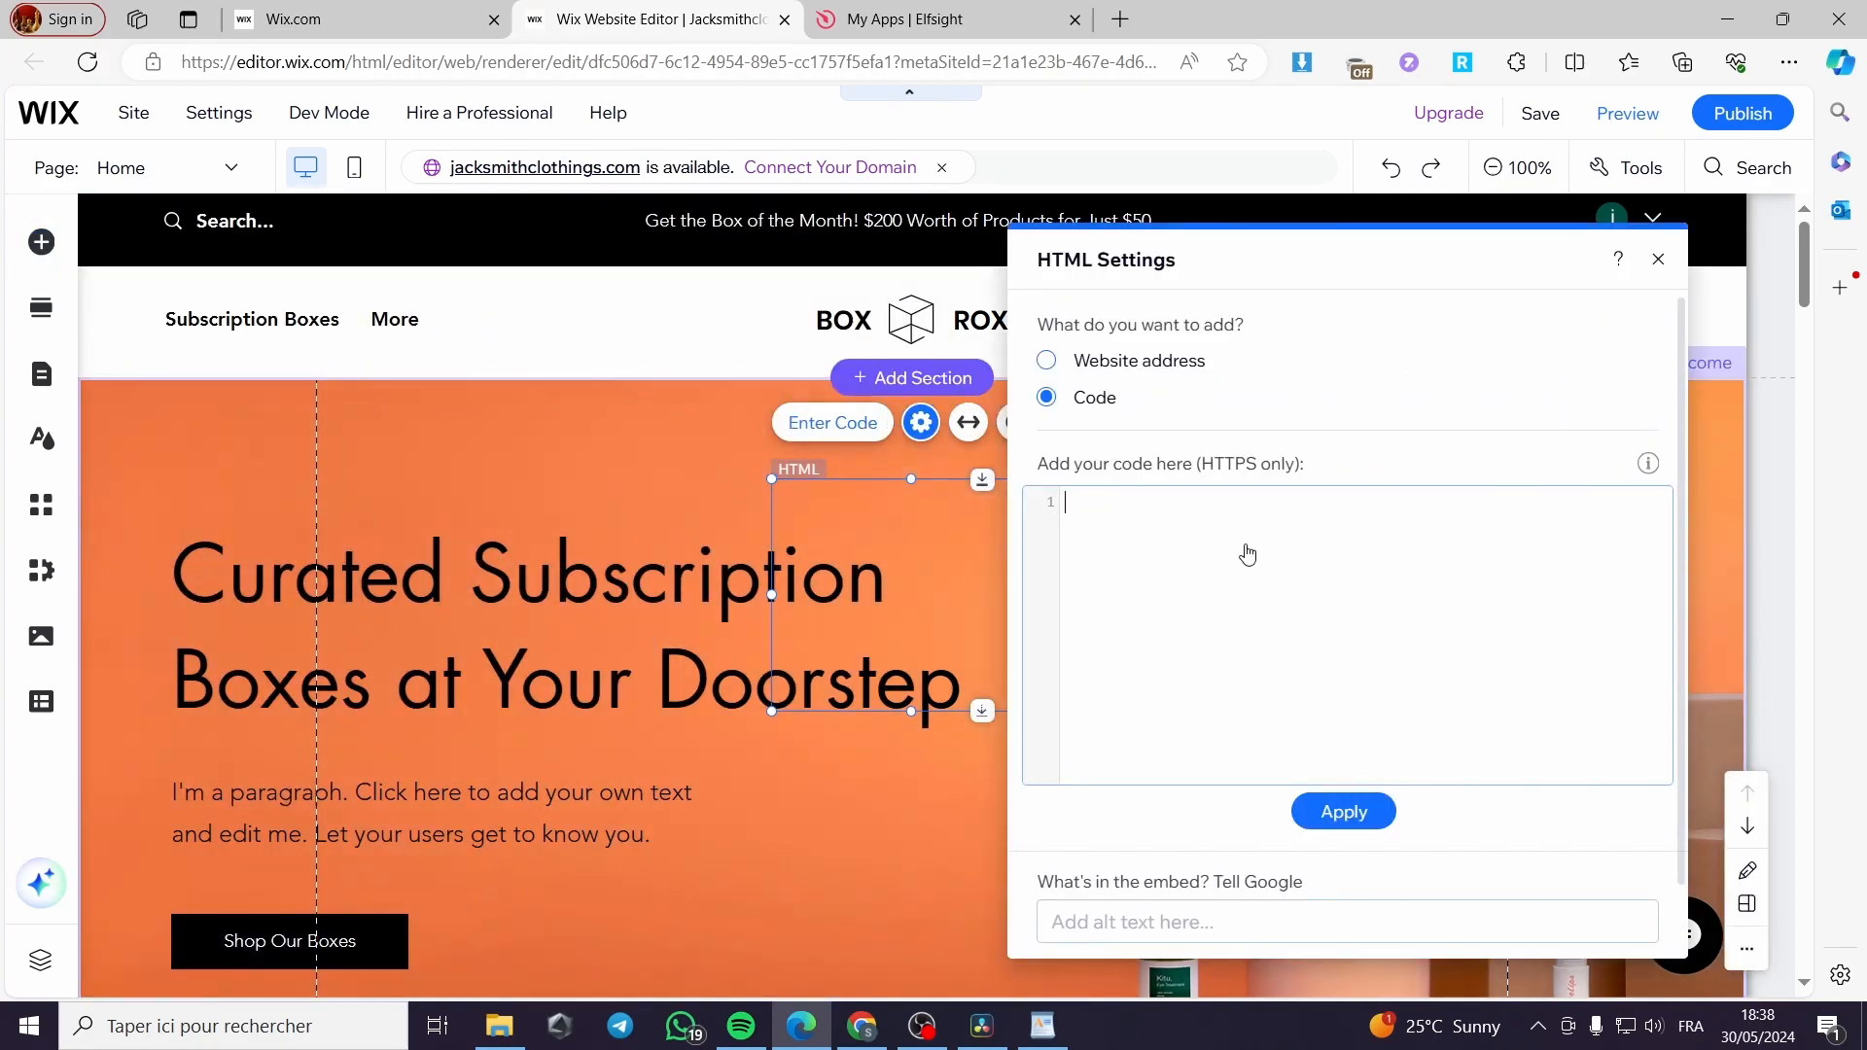
- Paste the Elfsight widget code into the HTML element, apply it and close the element's settings
click(972, 20)
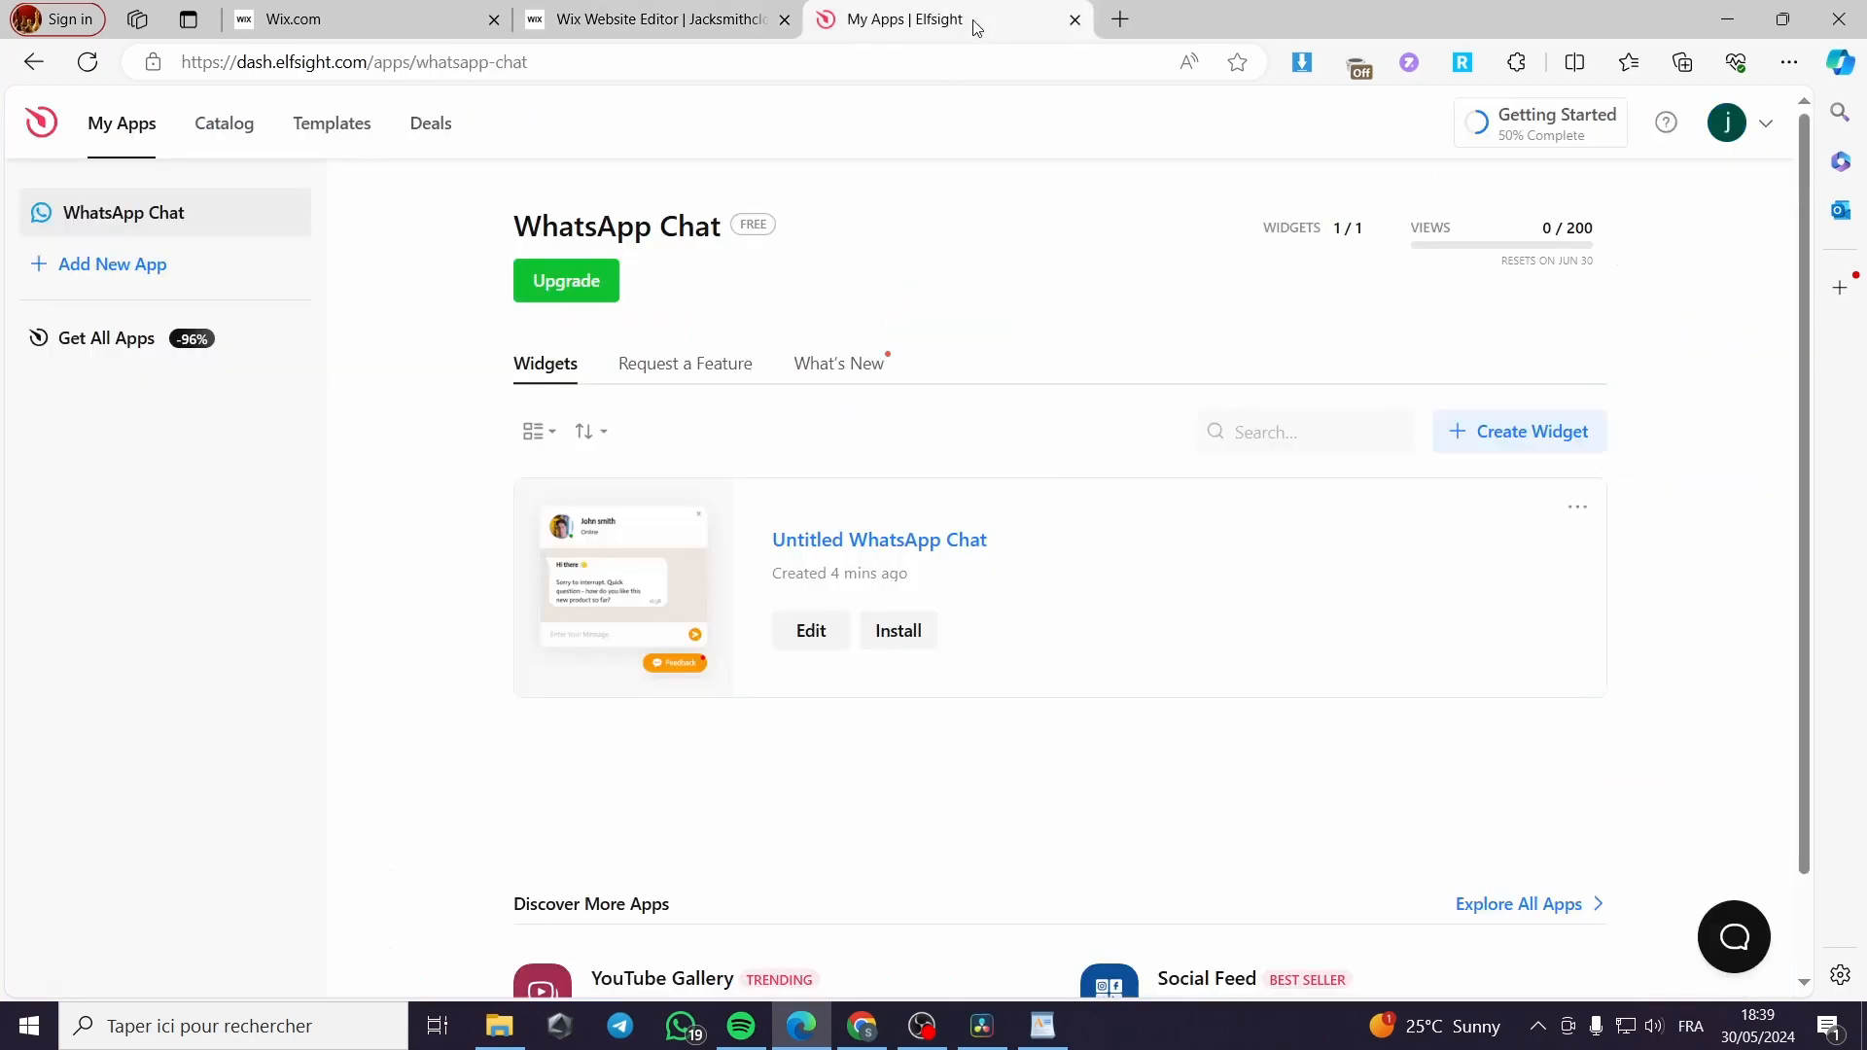
click(705, 18)
text(<script src="https://static.elfsight.com/platform/platform.js" data-use-service-core defer></script> <div class="elfsight-app-d1502bfb-a86e-46c6-b041-f9a9d22617e1" data-elfsight-app-lazy></div>)
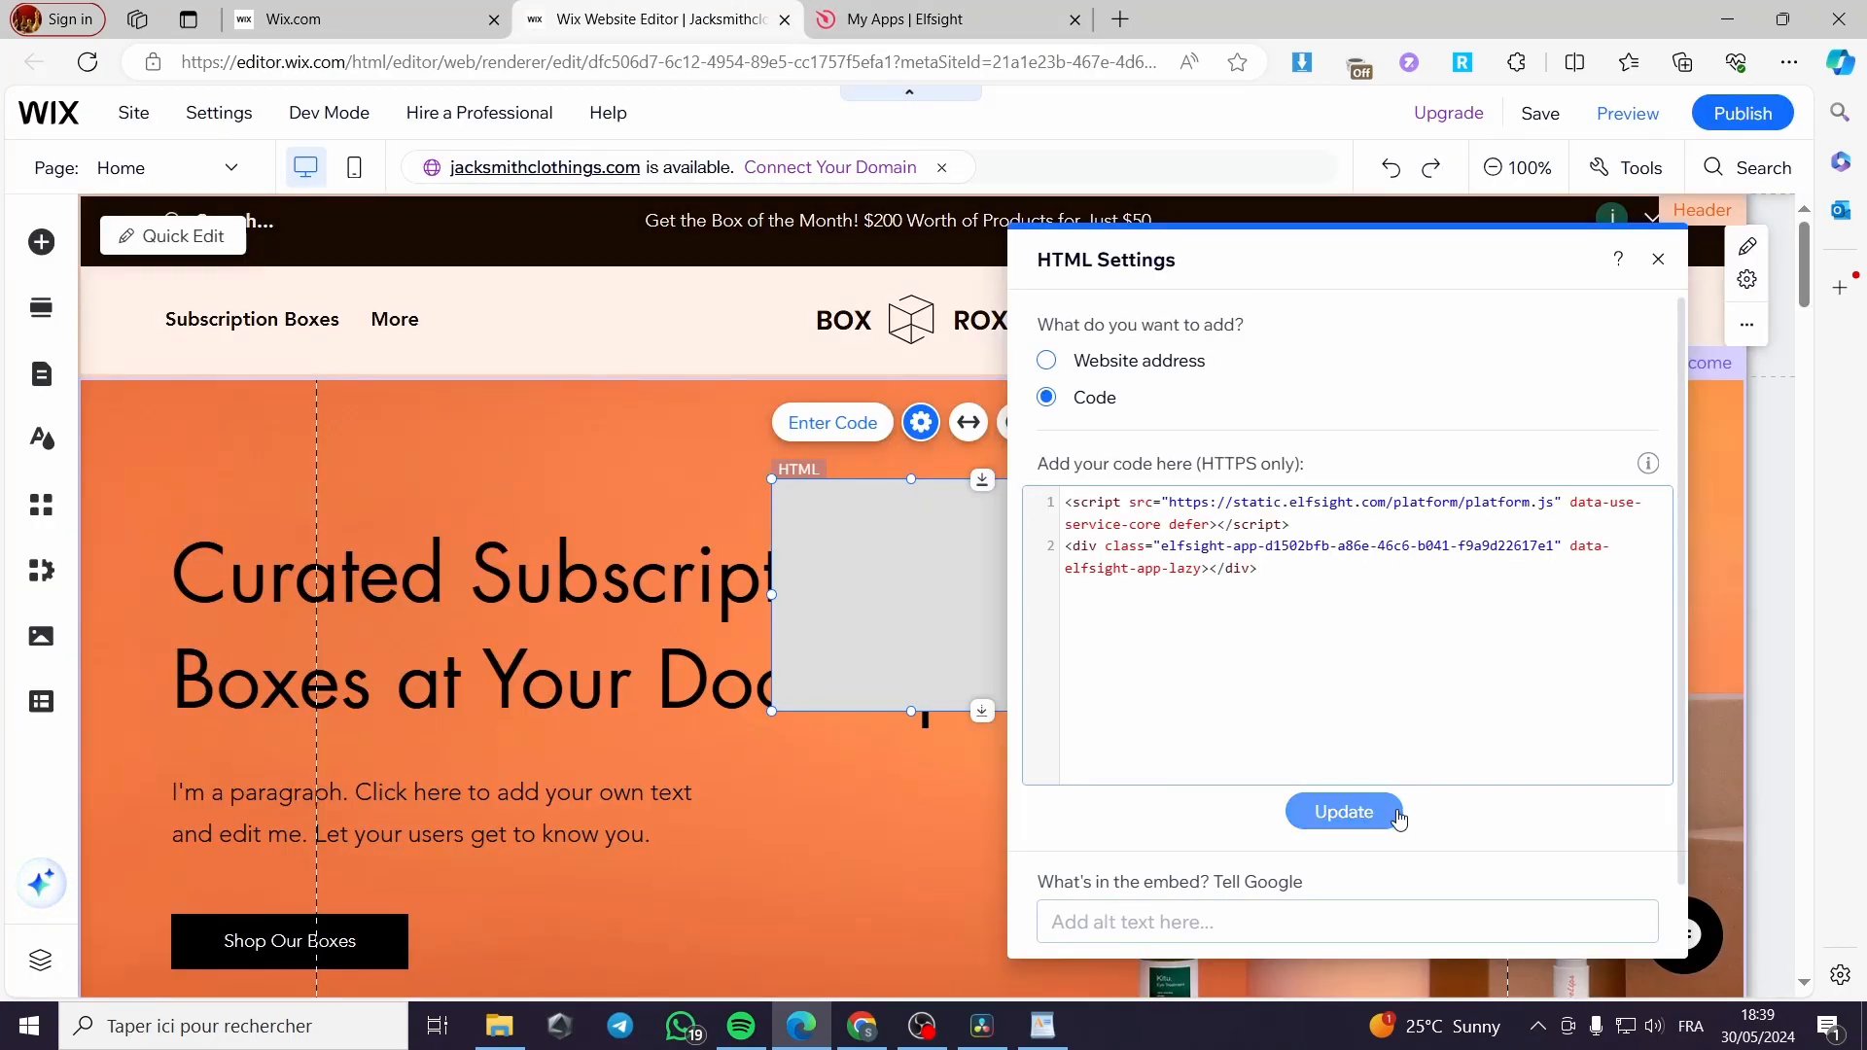
click(1361, 818)
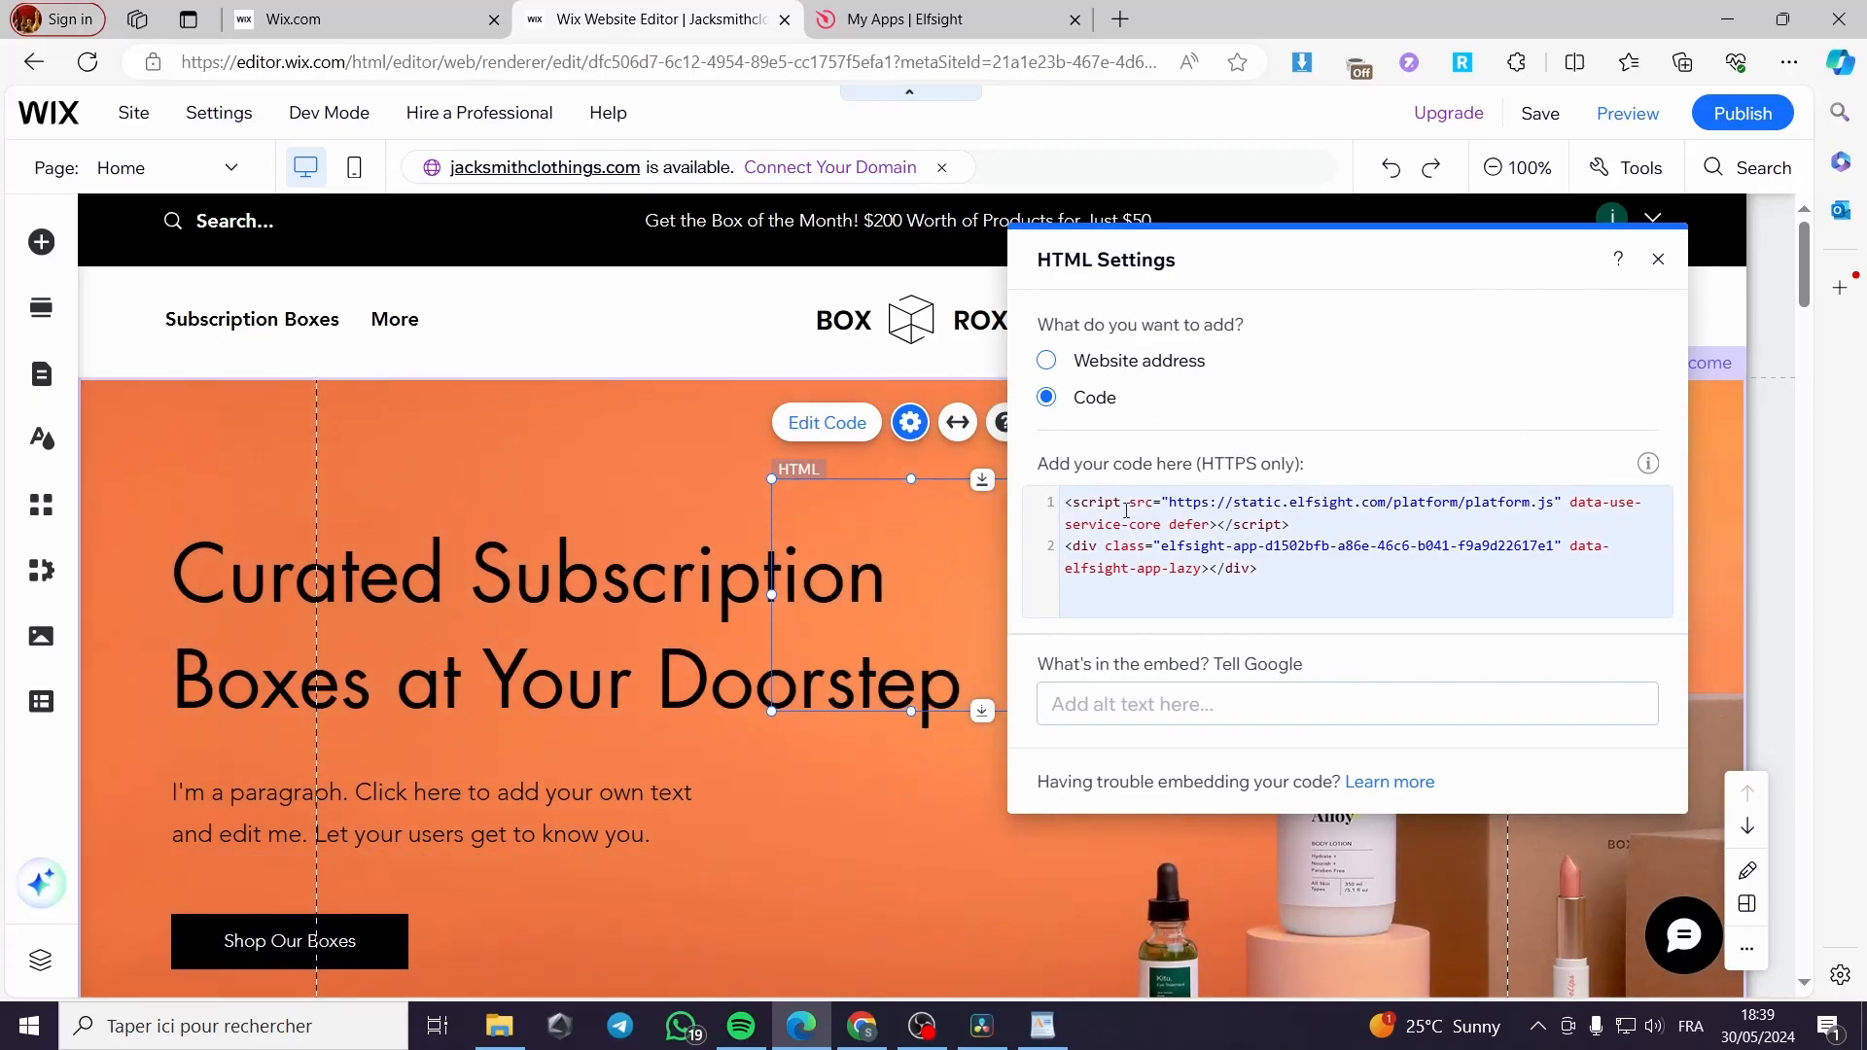
click(1656, 259)
- Move the HTML embed out of the Welcome section and place it beside the Brands heading
drag(1018, 582, 1461, 864)
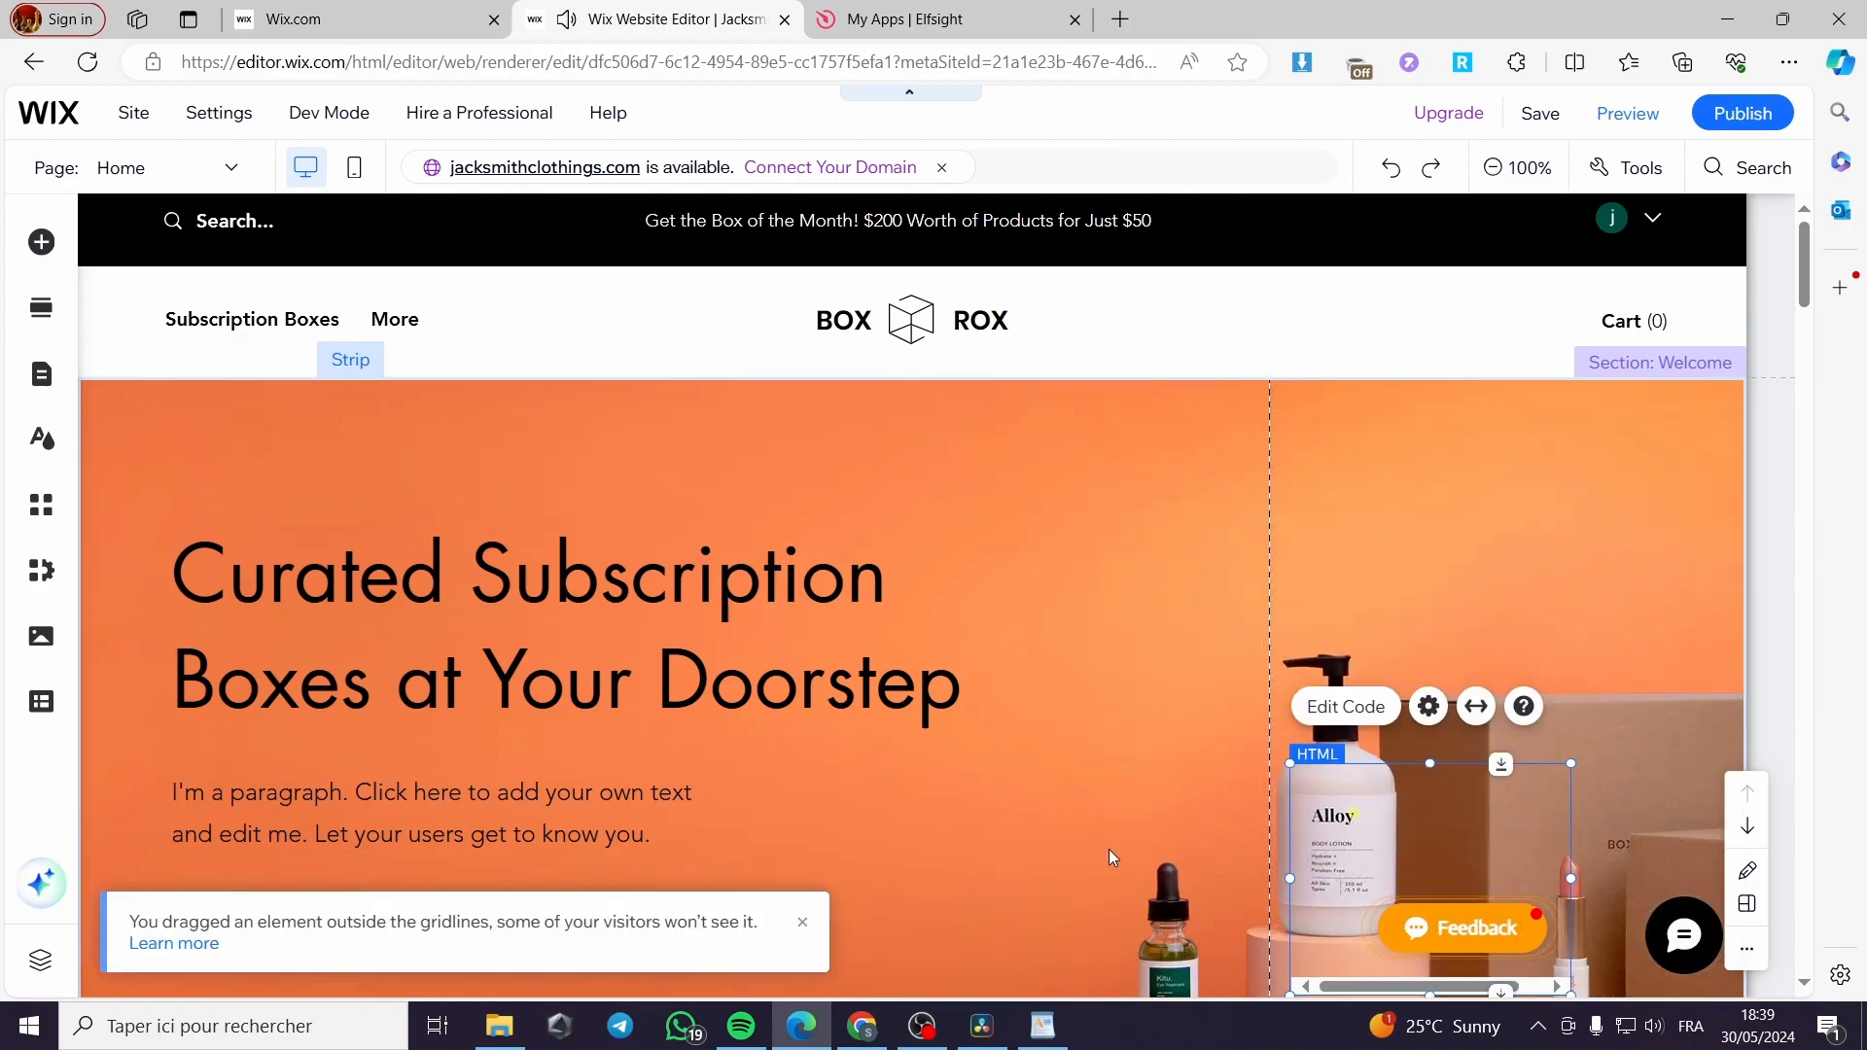
drag(1410, 820, 1123, 812)
scroll(1125, 804, down, 6)
drag(1138, 354, 1378, 830)
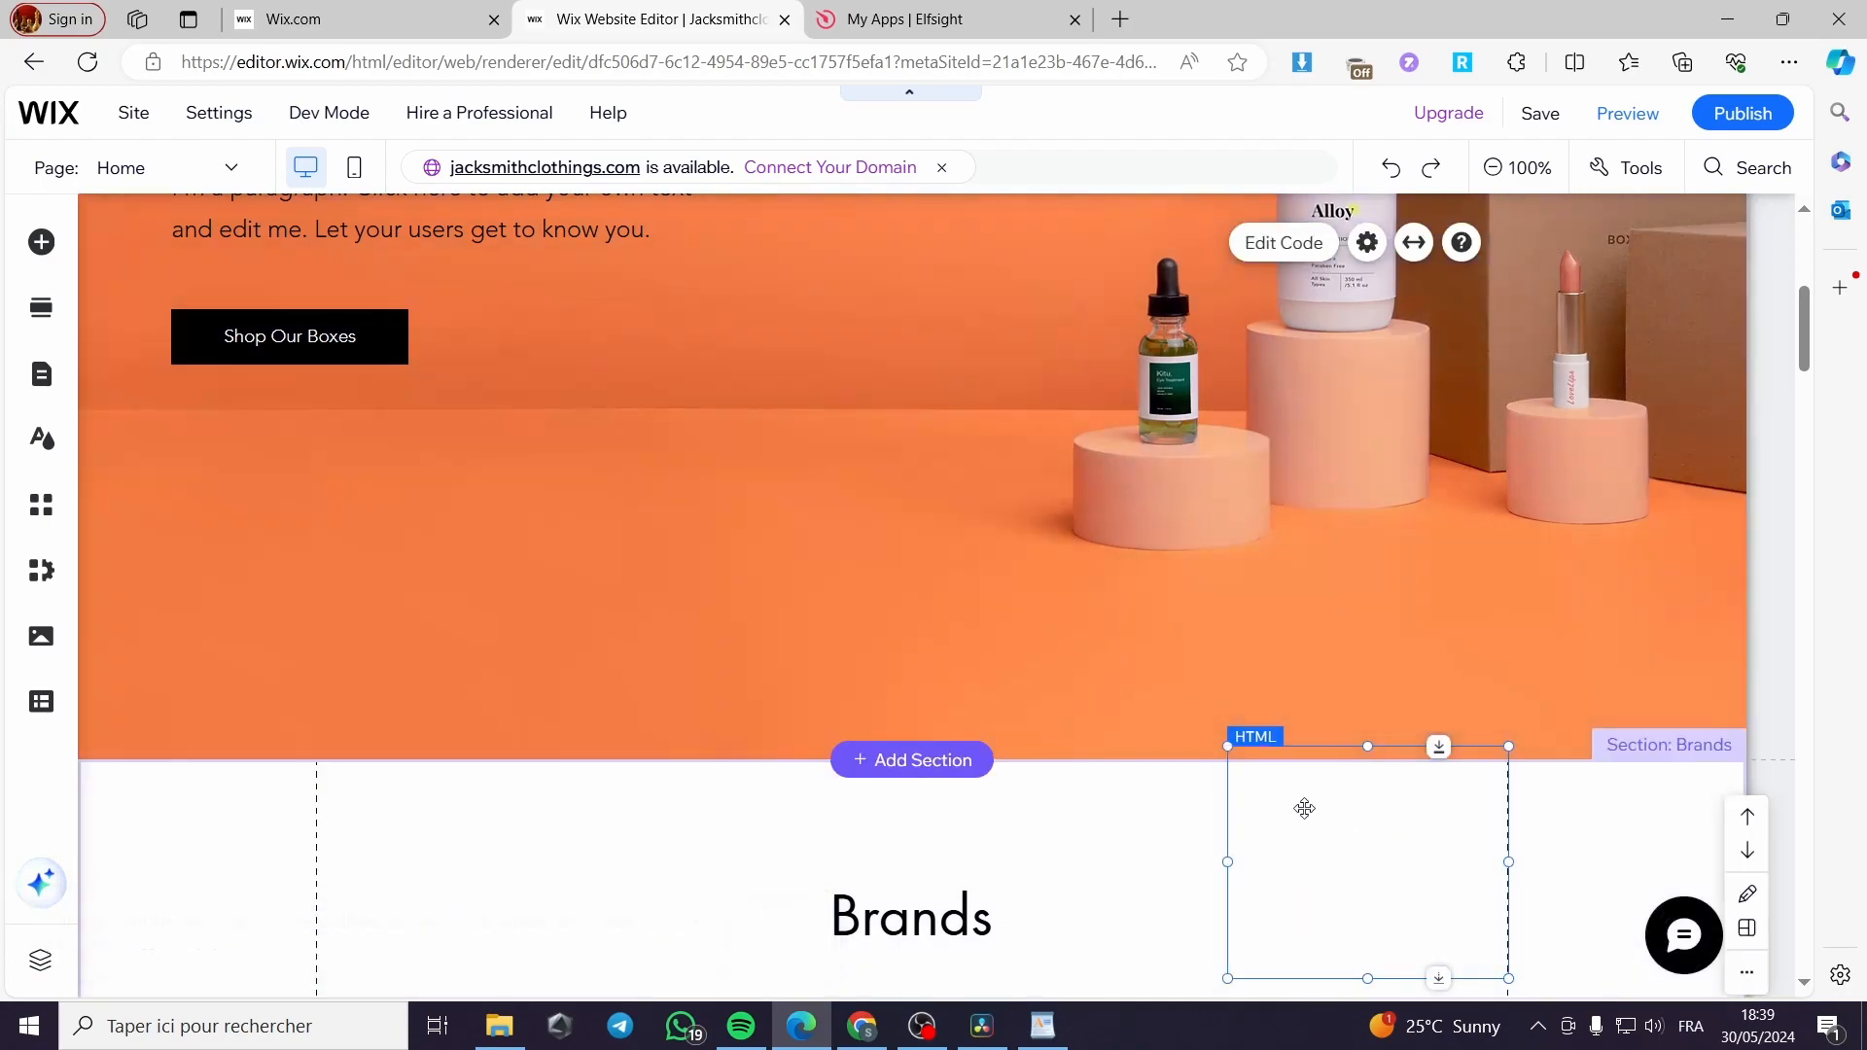
scroll(1305, 805, down, 2)
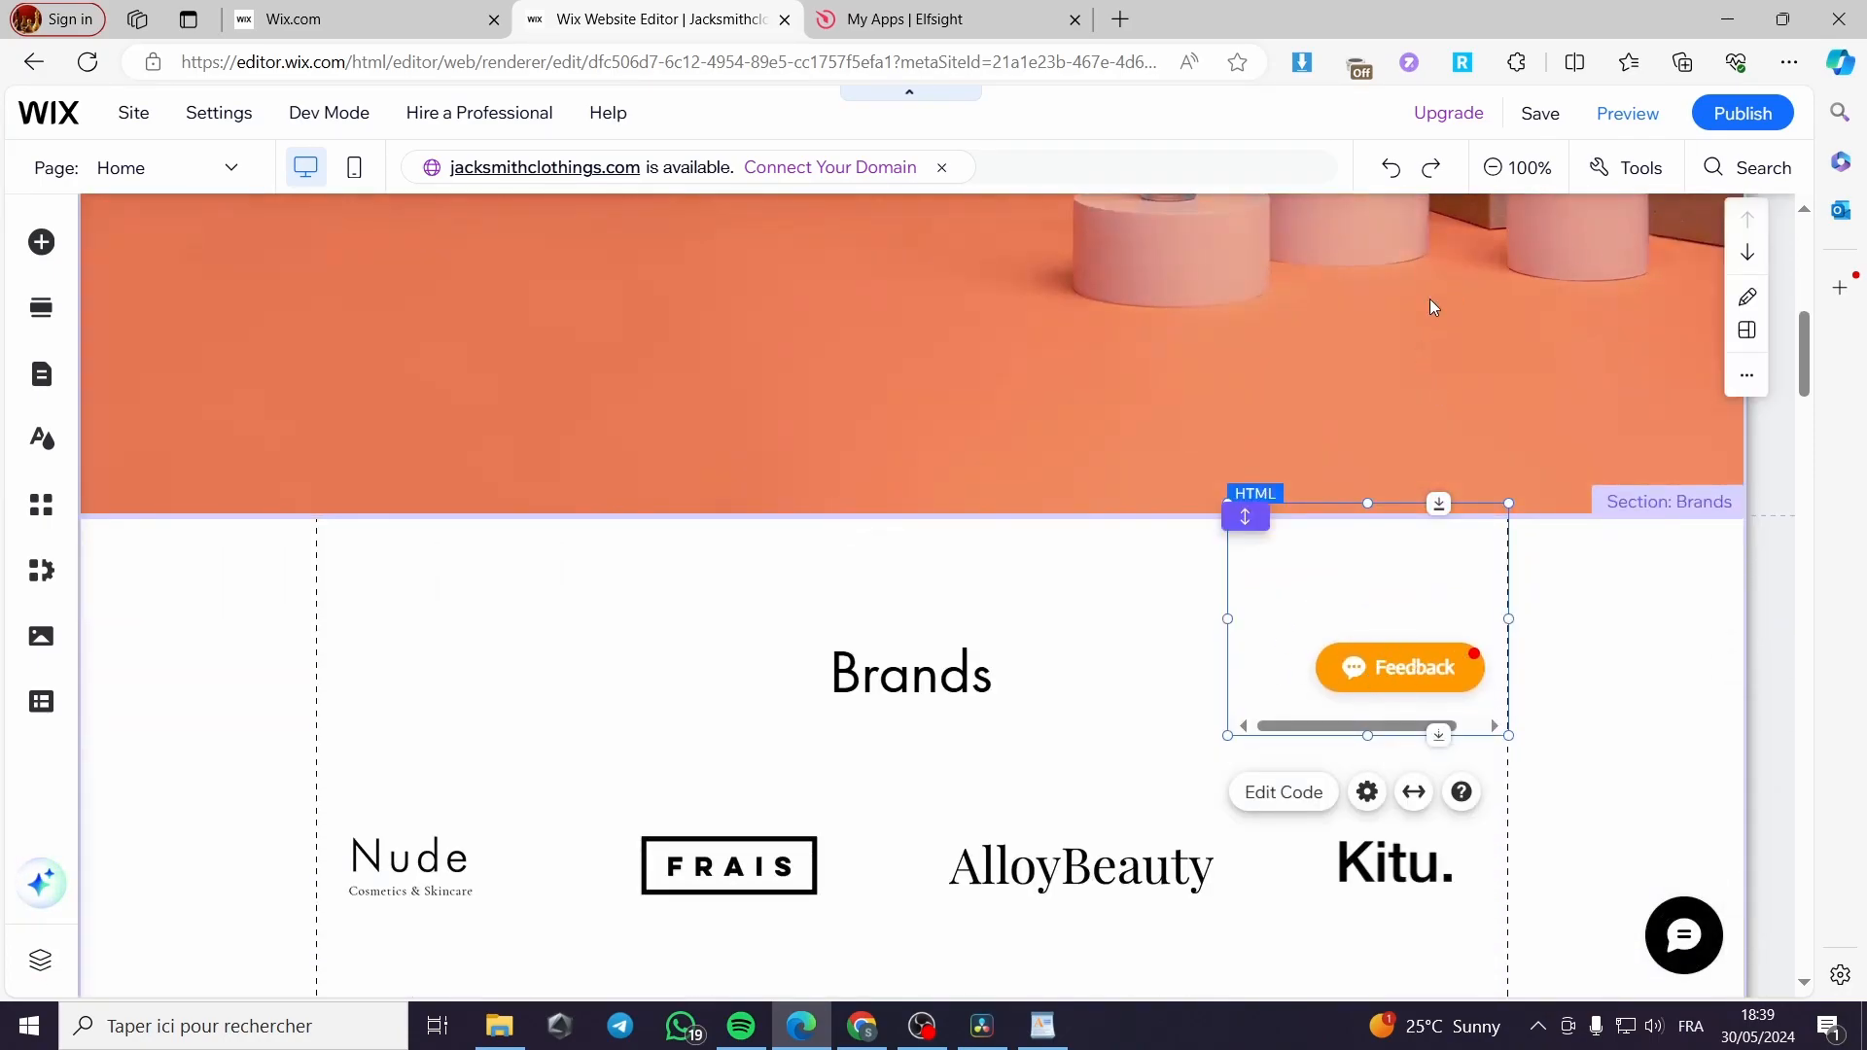
- Save and publish the site, dismiss the feedback request and open the live site
click(1540, 114)
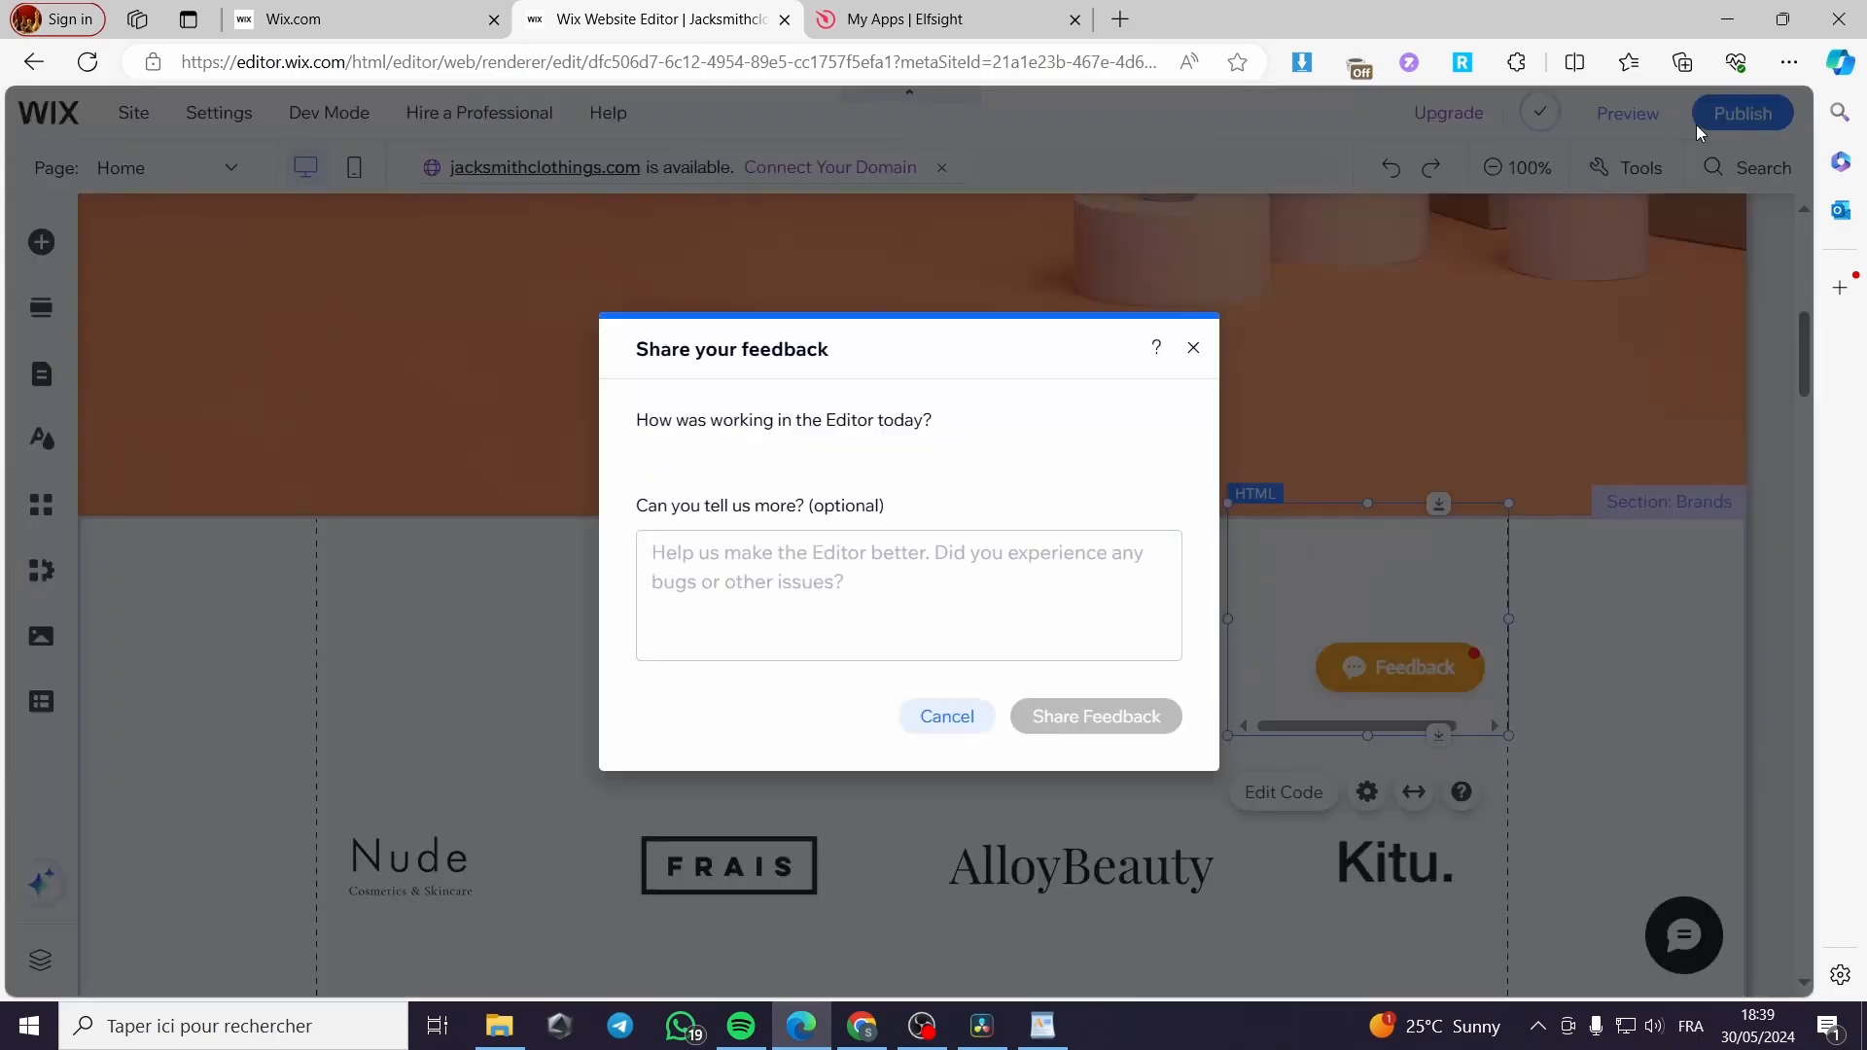
click(1195, 347)
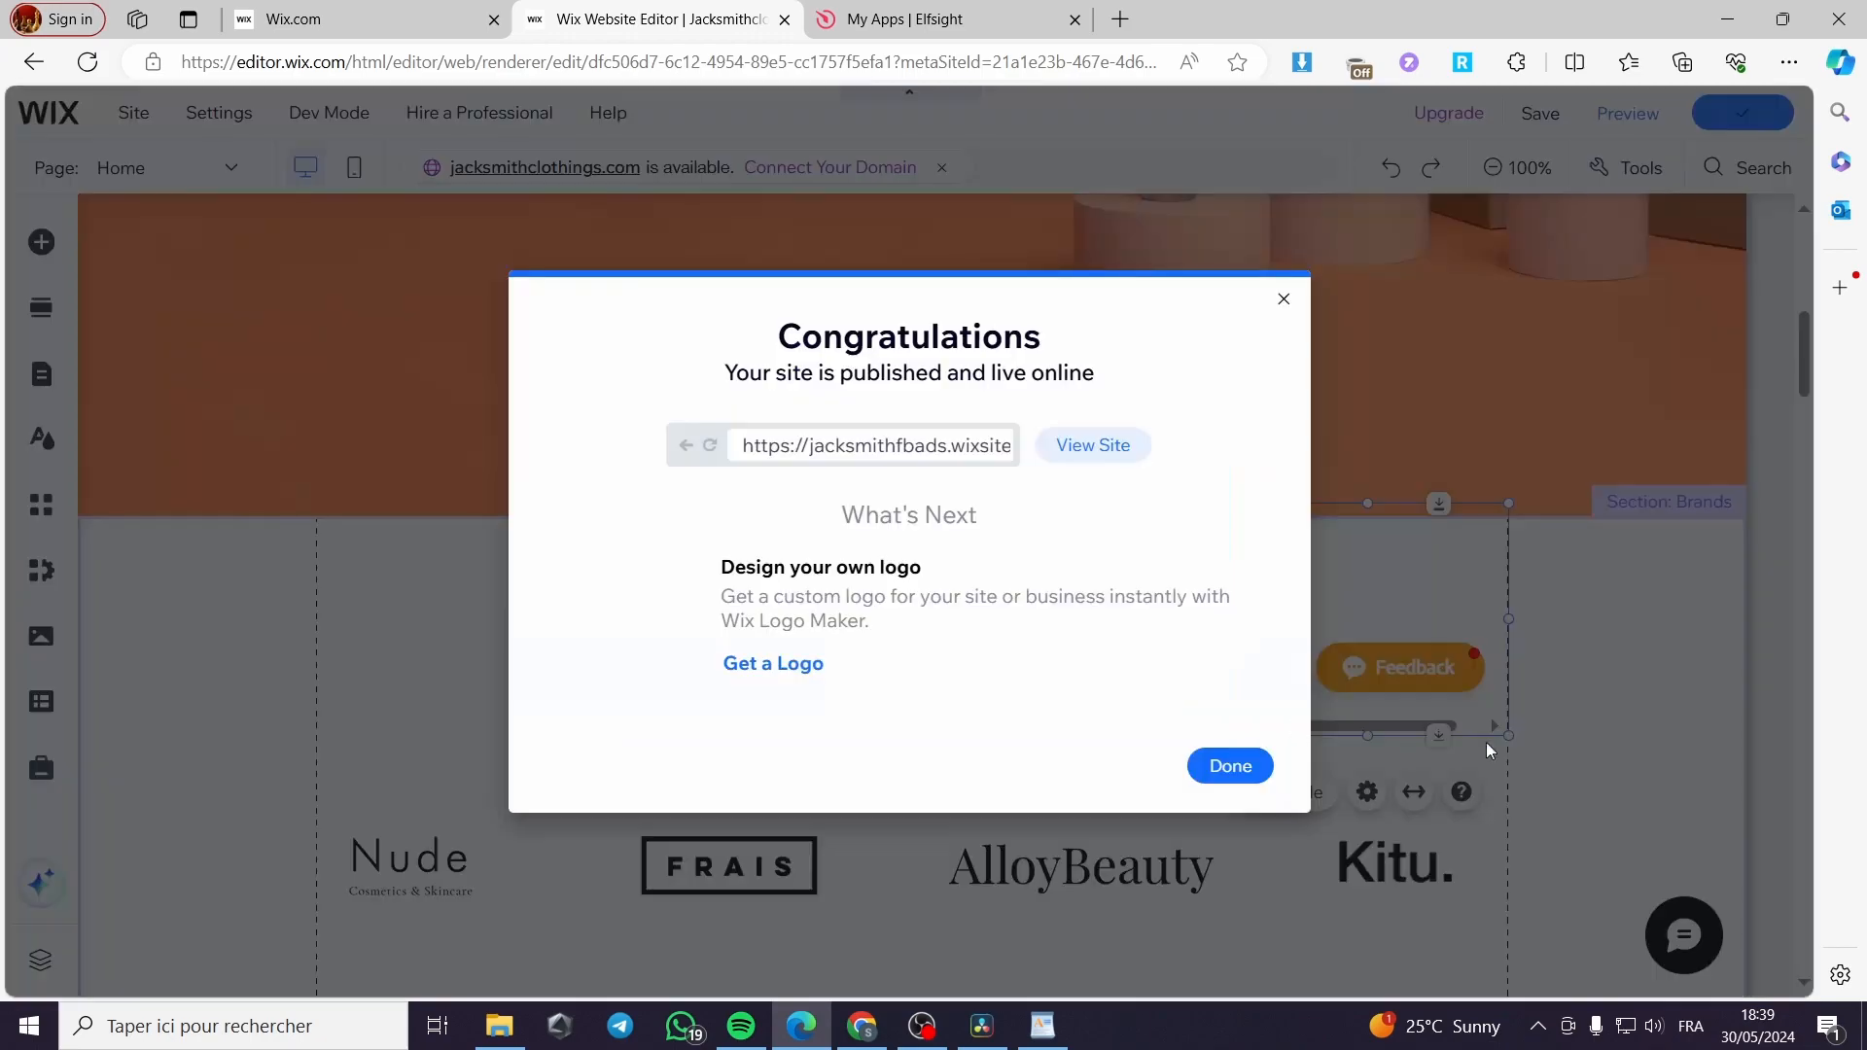
click(1104, 453)
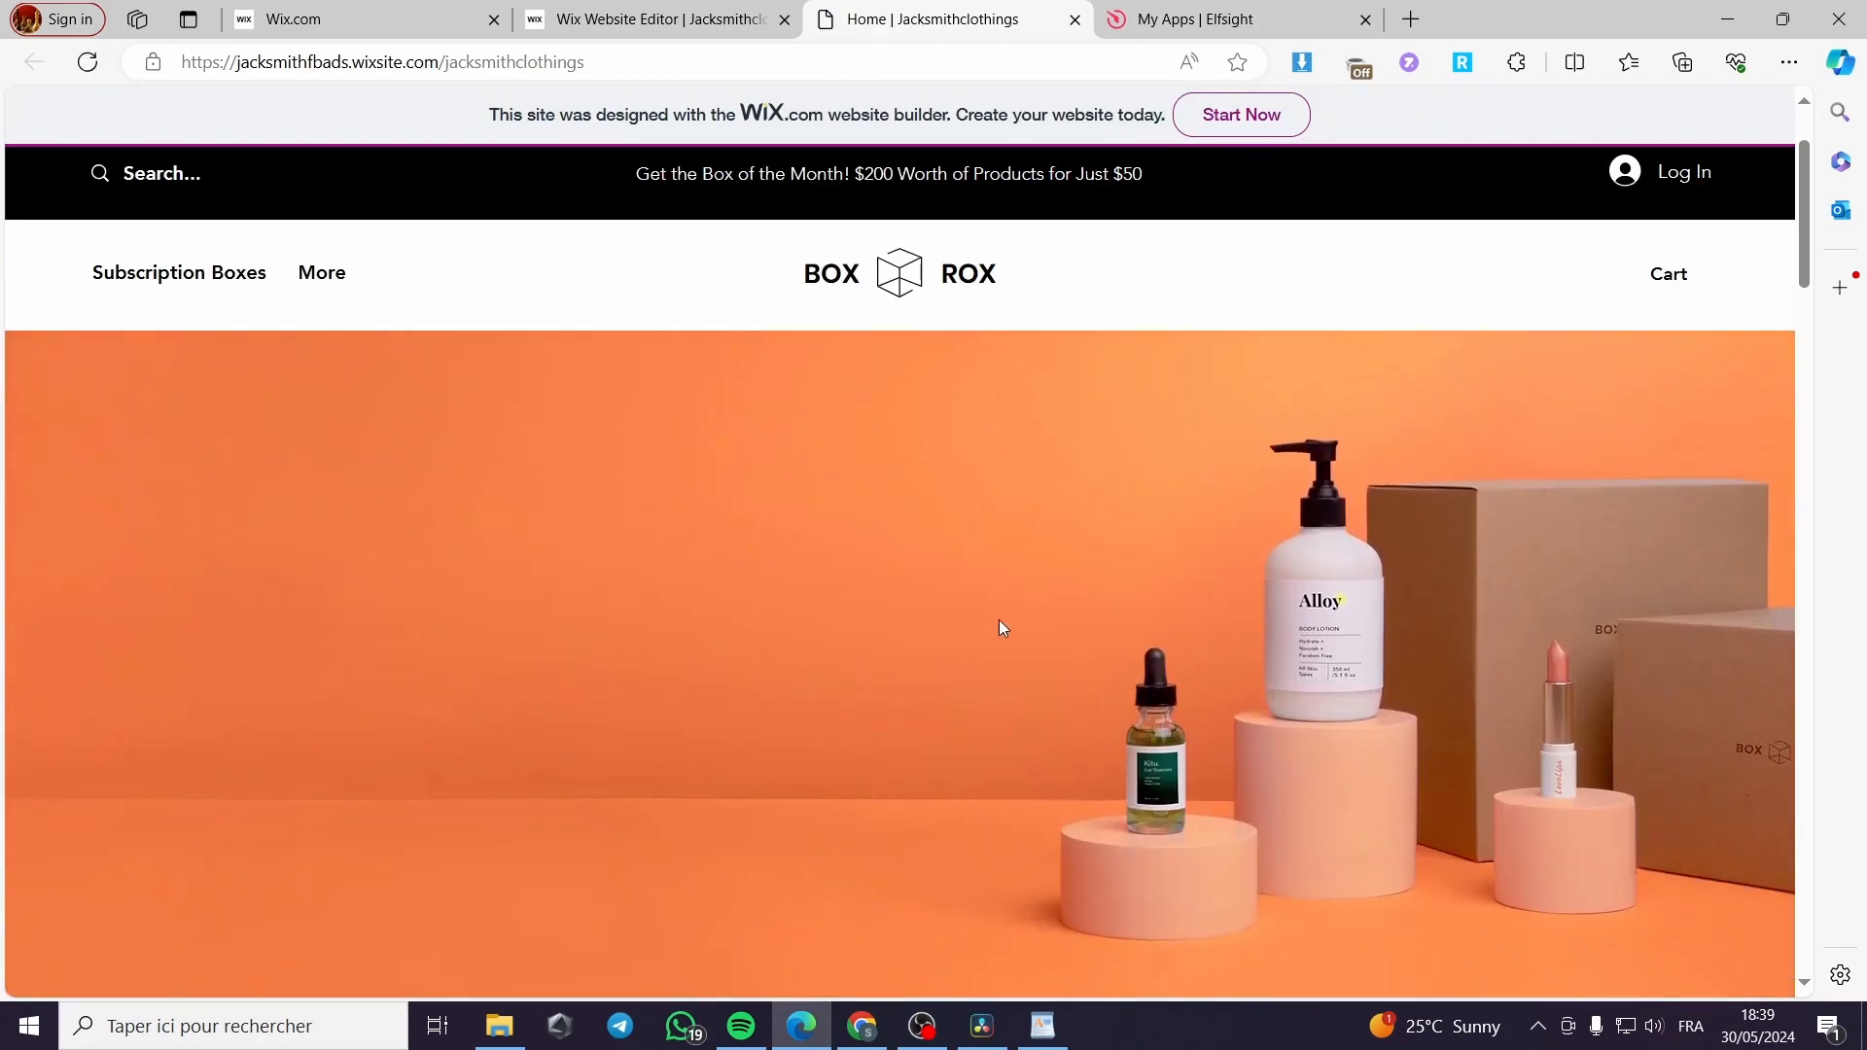
- Open the Feedback chat in the live site's Brands section and examine how its message box displays
scroll(1108, 593, down, 5)
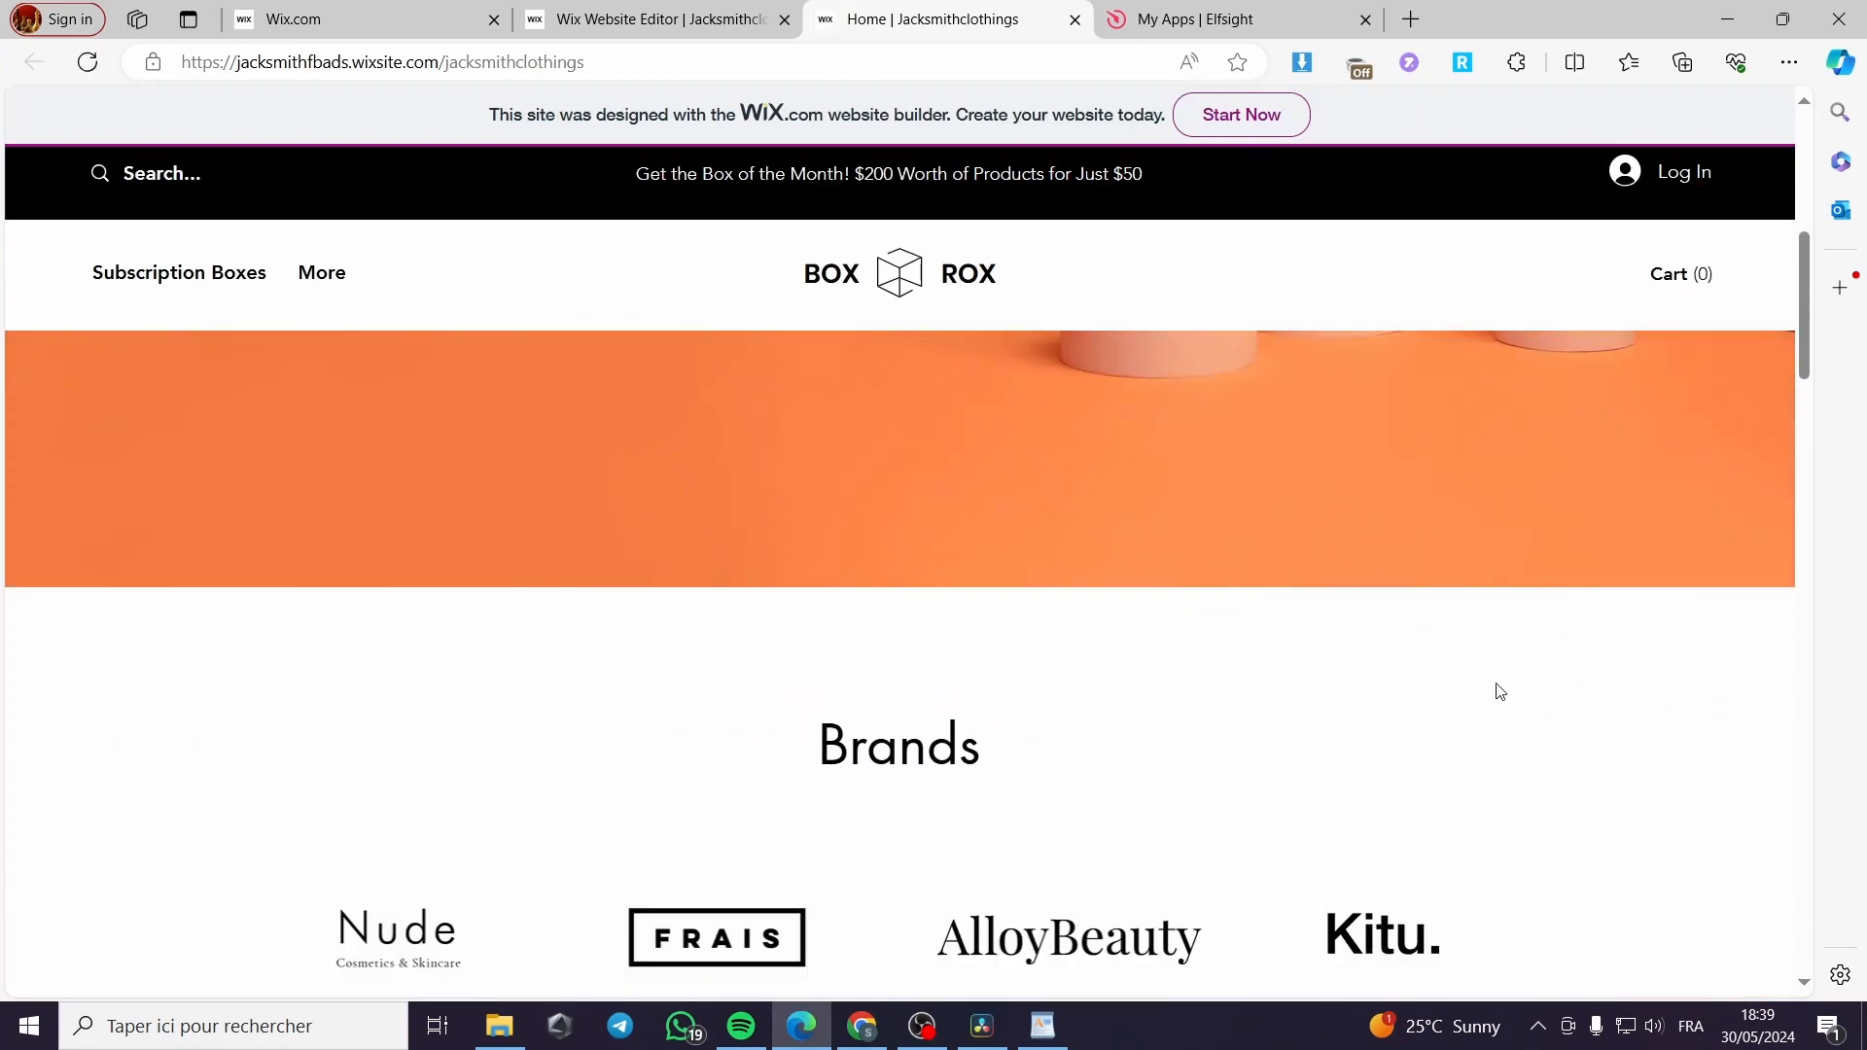
scroll(1566, 680, down, 2)
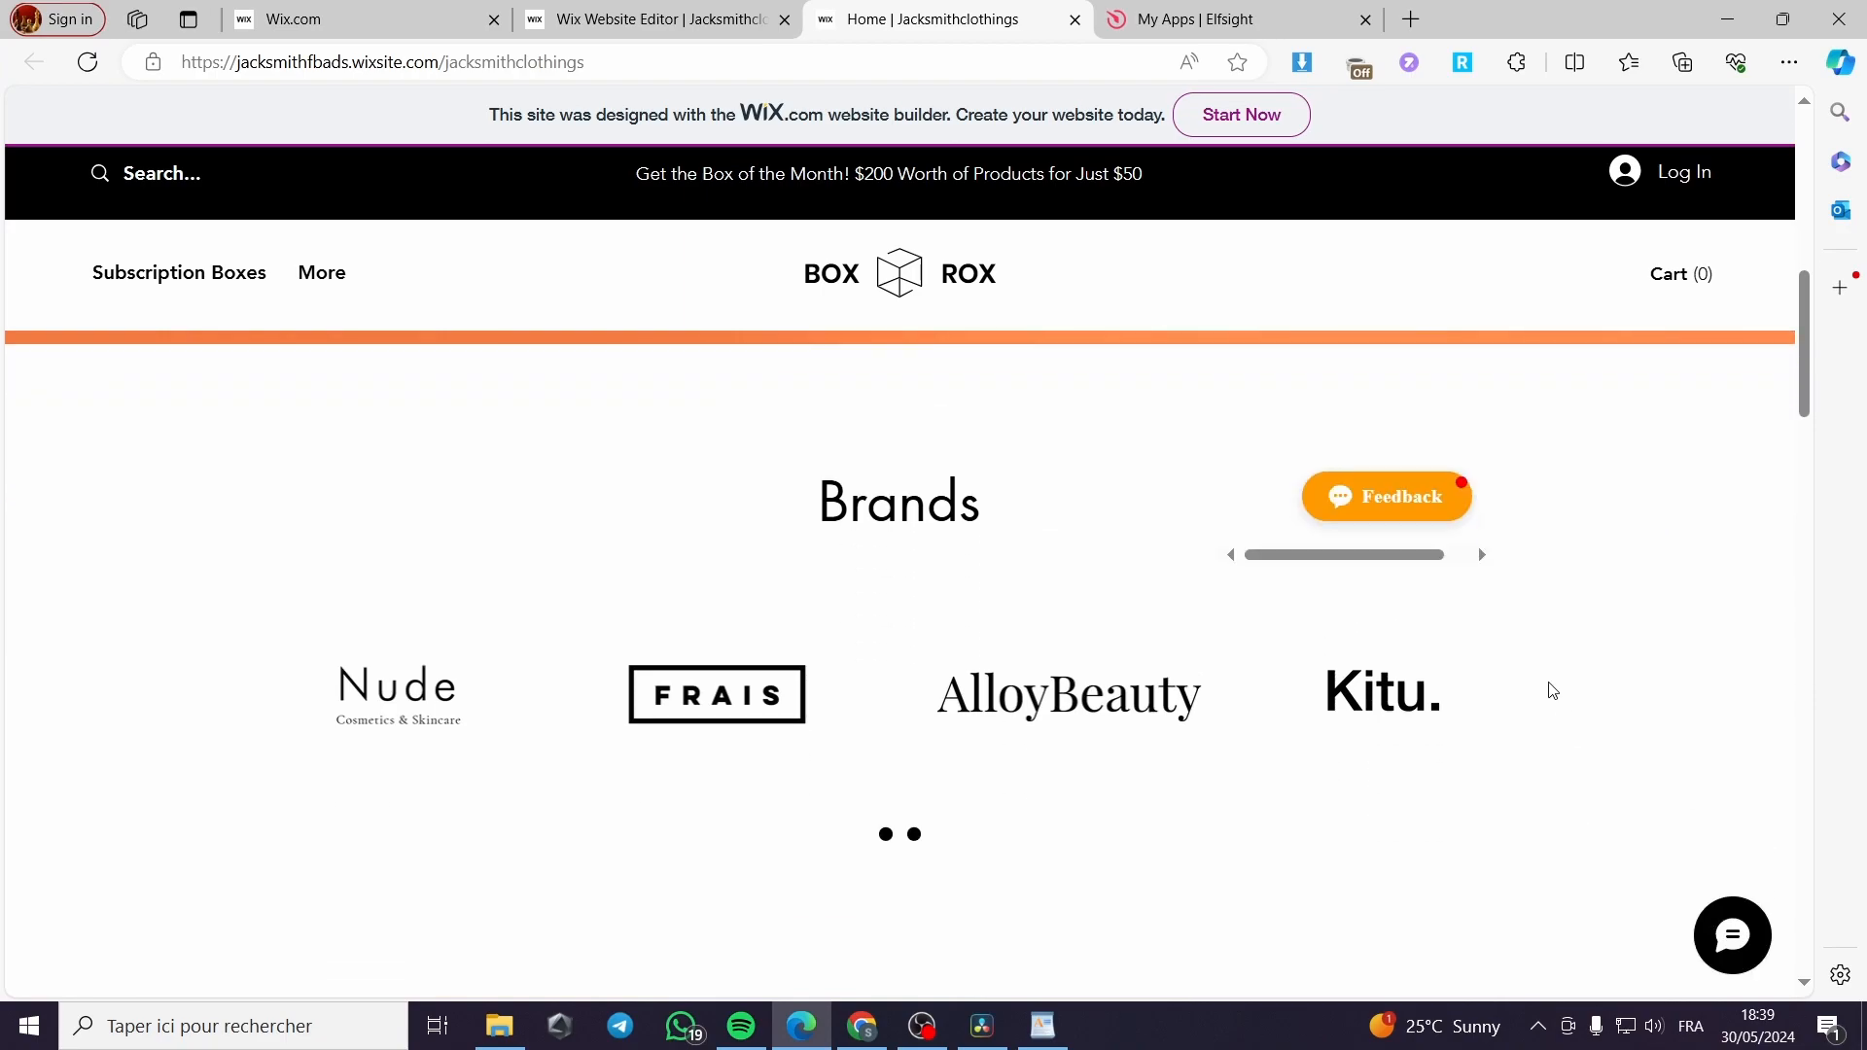
scroll(1390, 515, up, 1)
click(1405, 639)
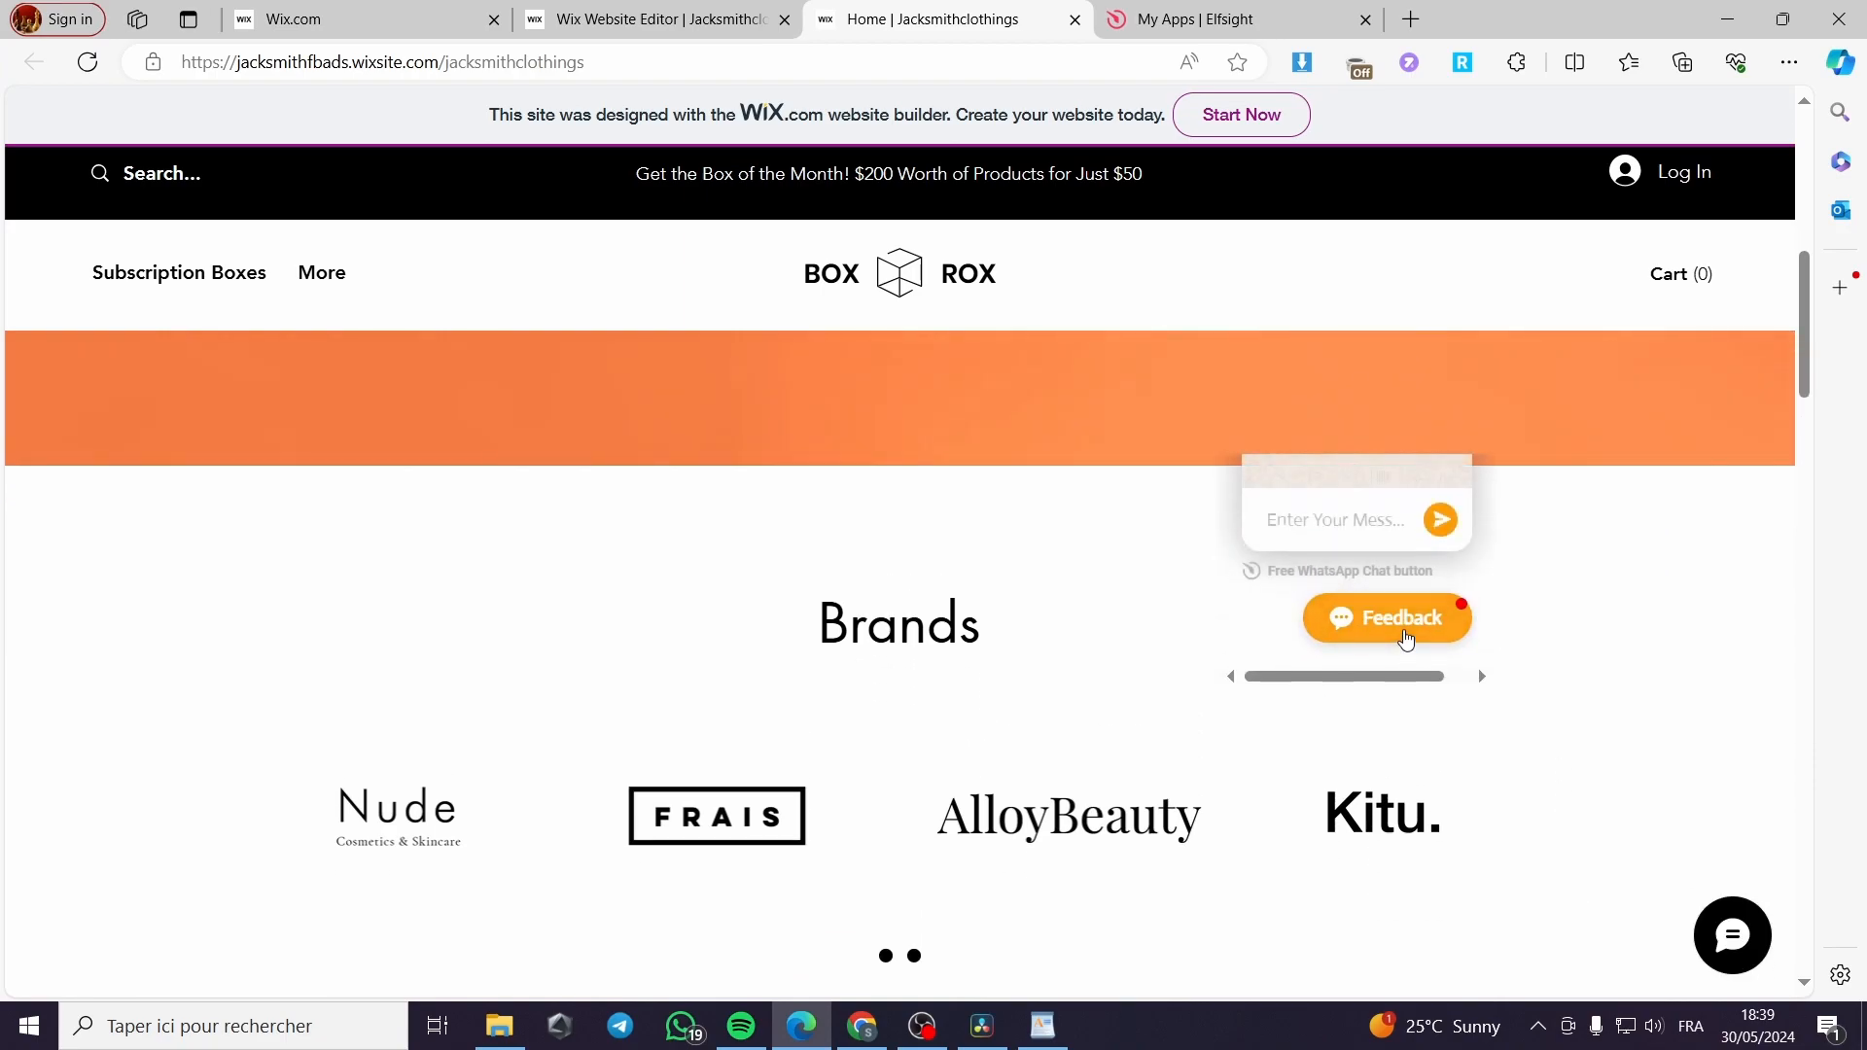
scroll(1366, 634, up, 1)
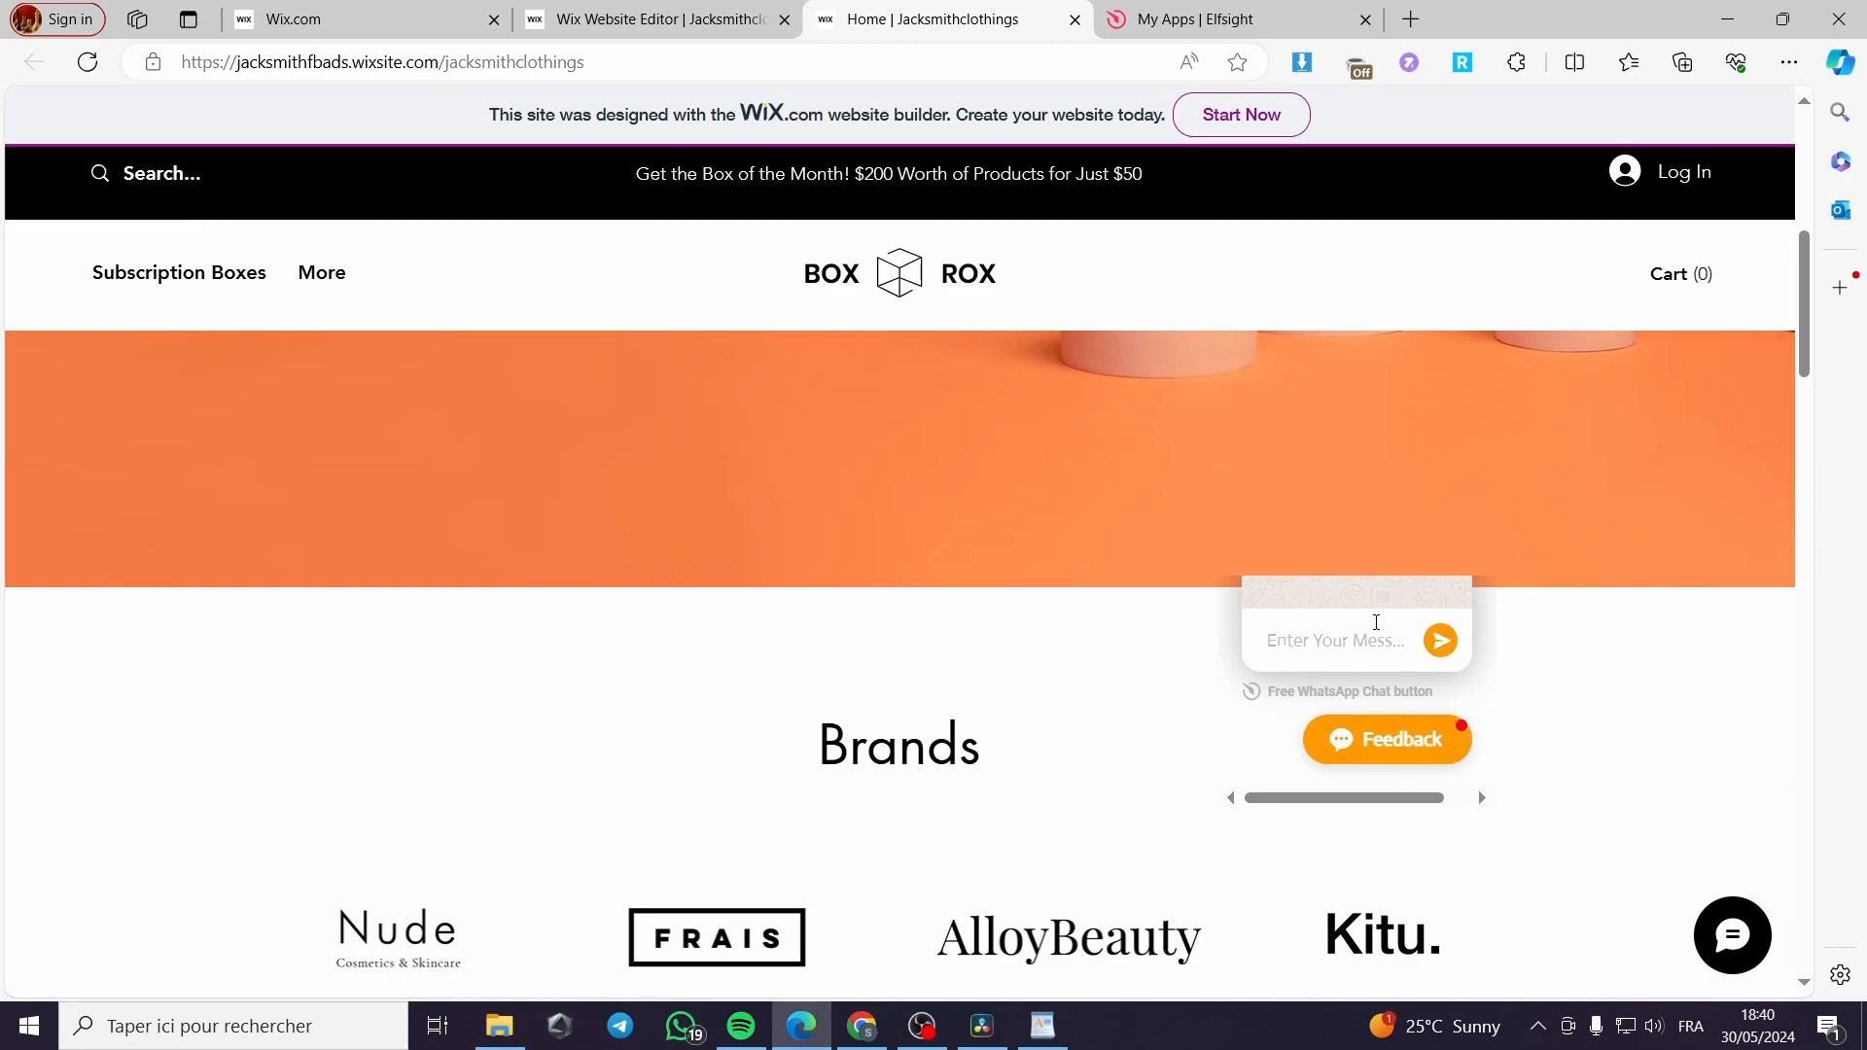
click(1361, 644)
- Return to the Wix editor, dismiss the open dialogs and move the HTML embed down beside the How It Works heading
click(677, 11)
click(1281, 301)
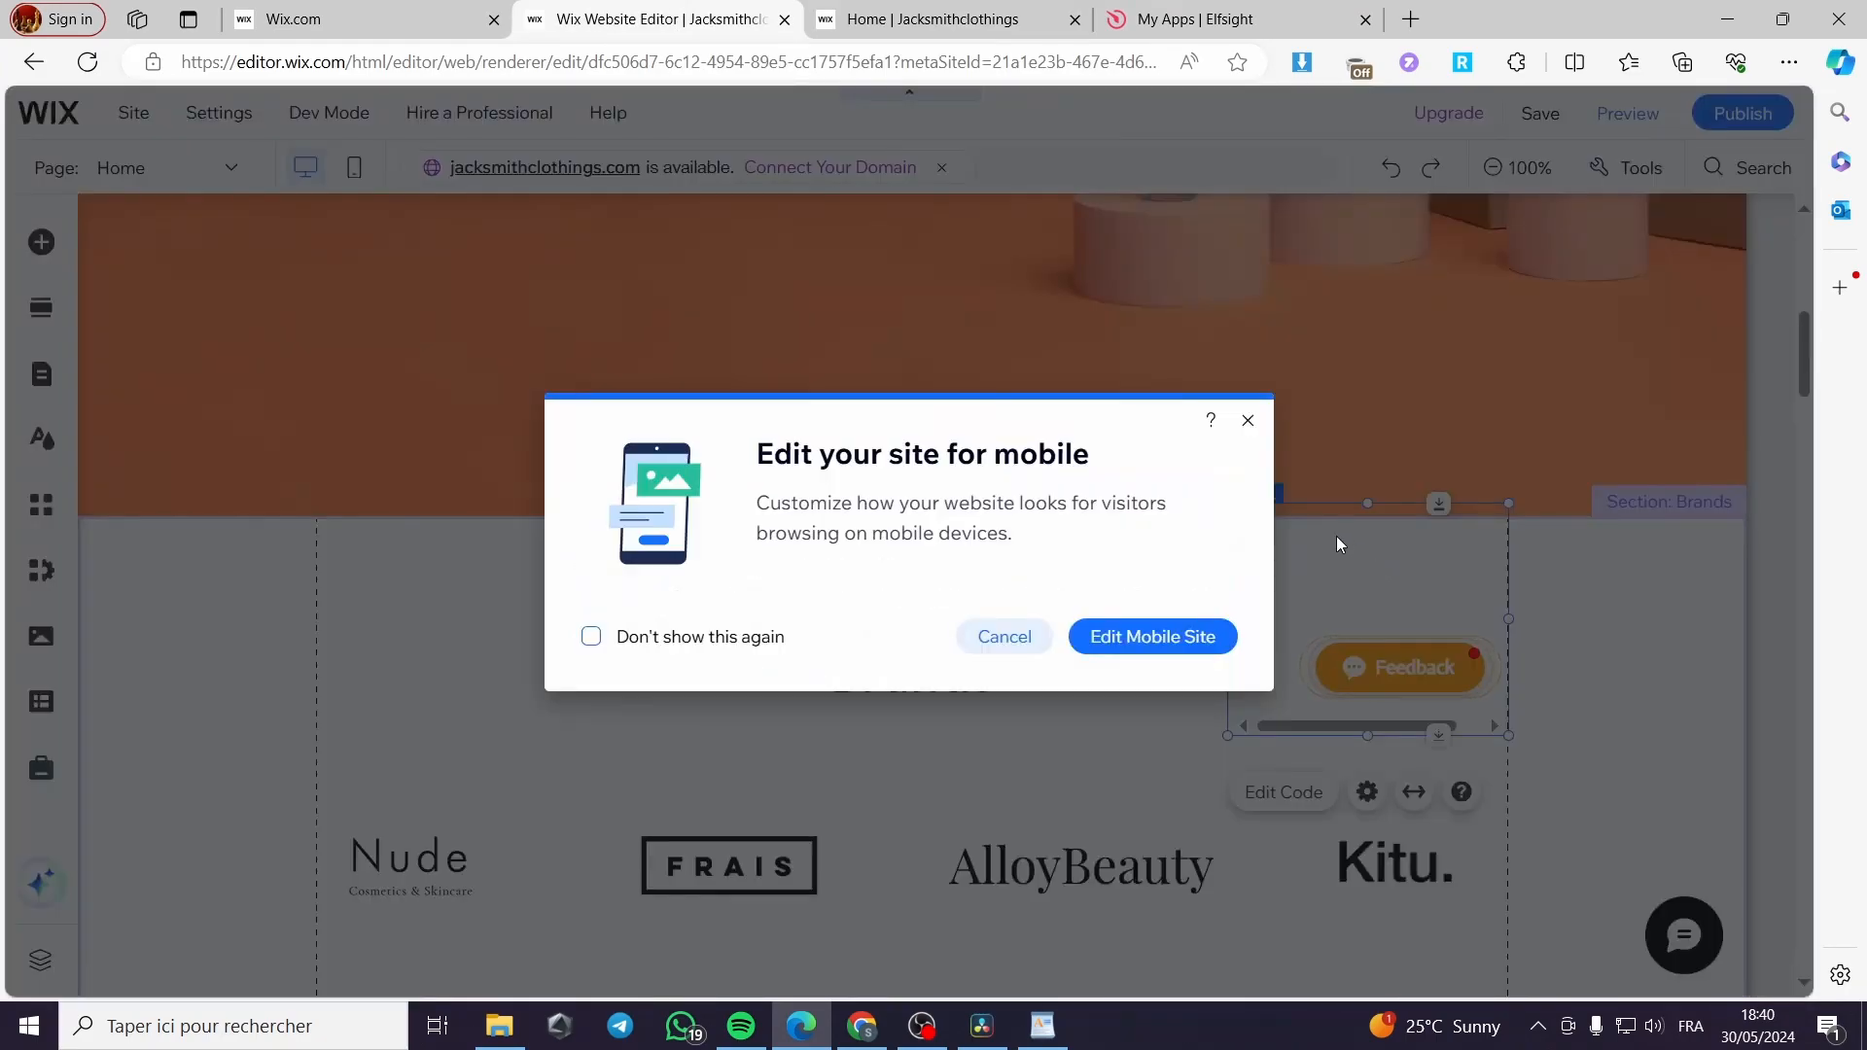
click(1245, 431)
drag(1292, 579, 1265, 727)
- Save and publish the site and check the Feedback button in the live page's How It Works section
mouse_move(1550, 159)
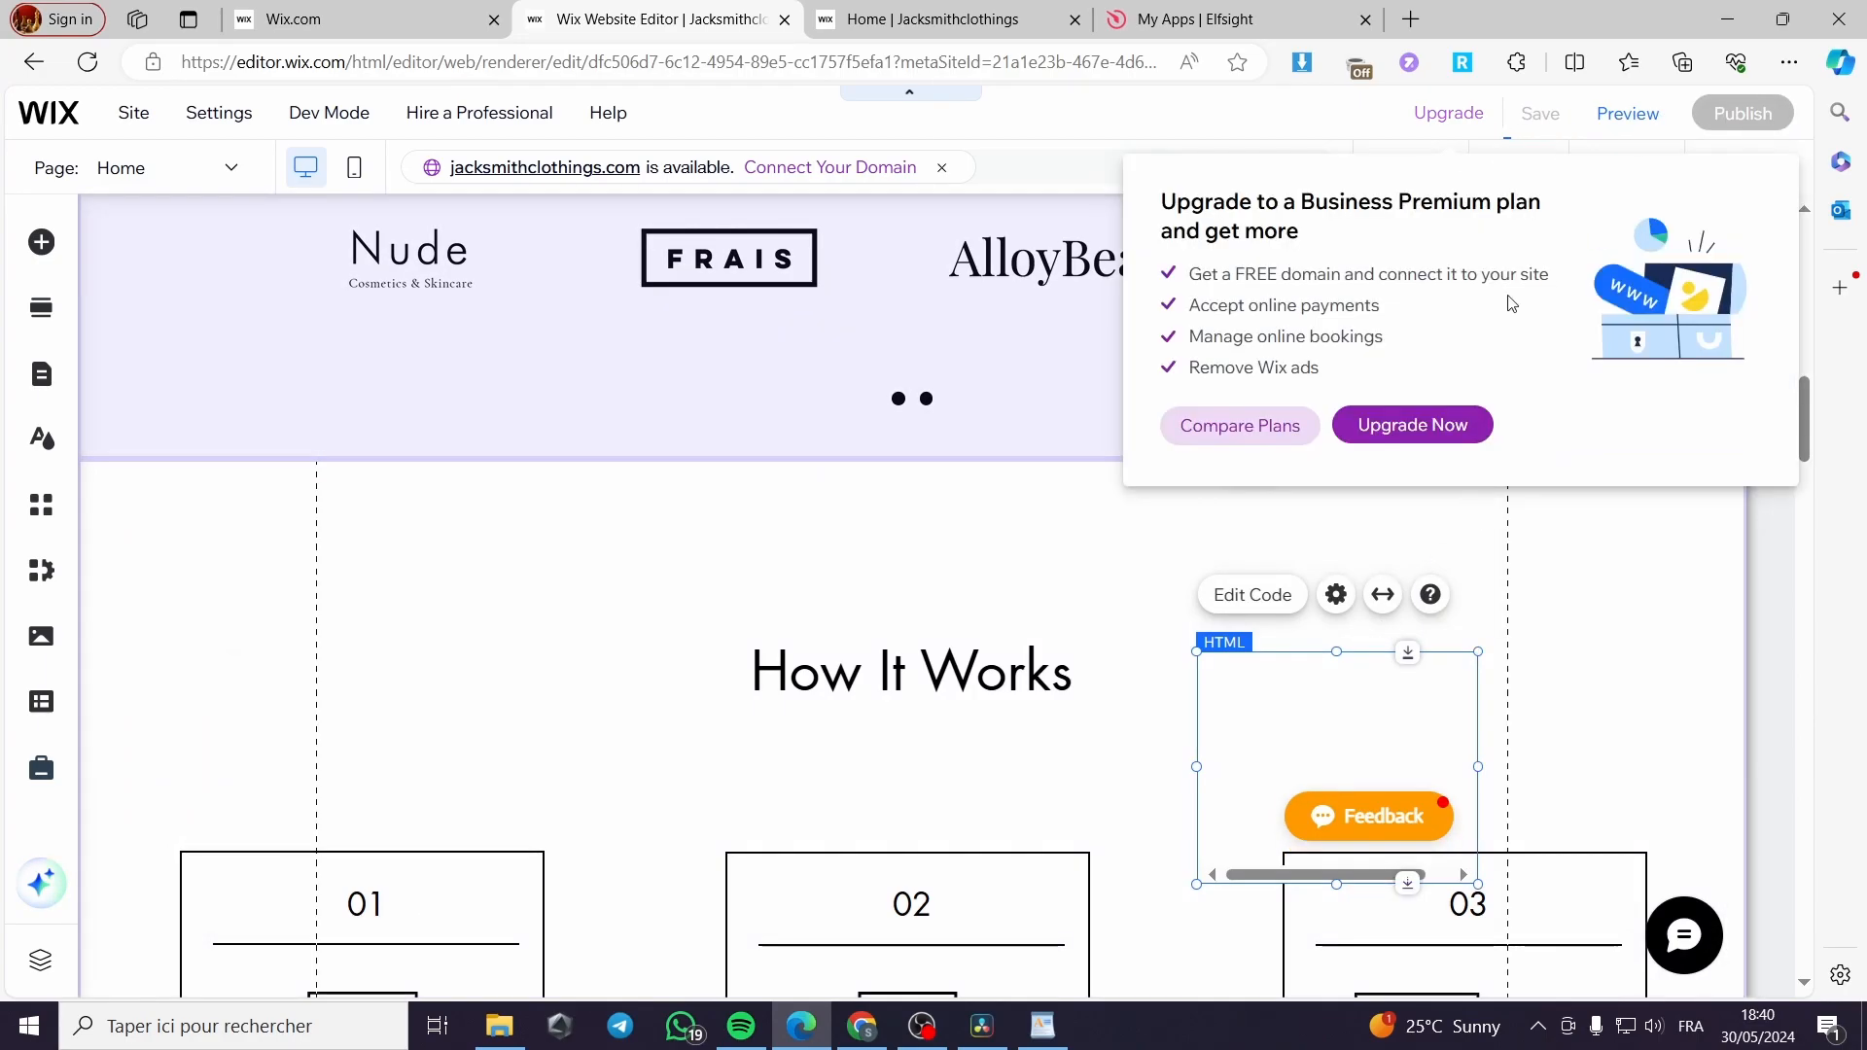
double_click(1363, 836)
click(1138, 328)
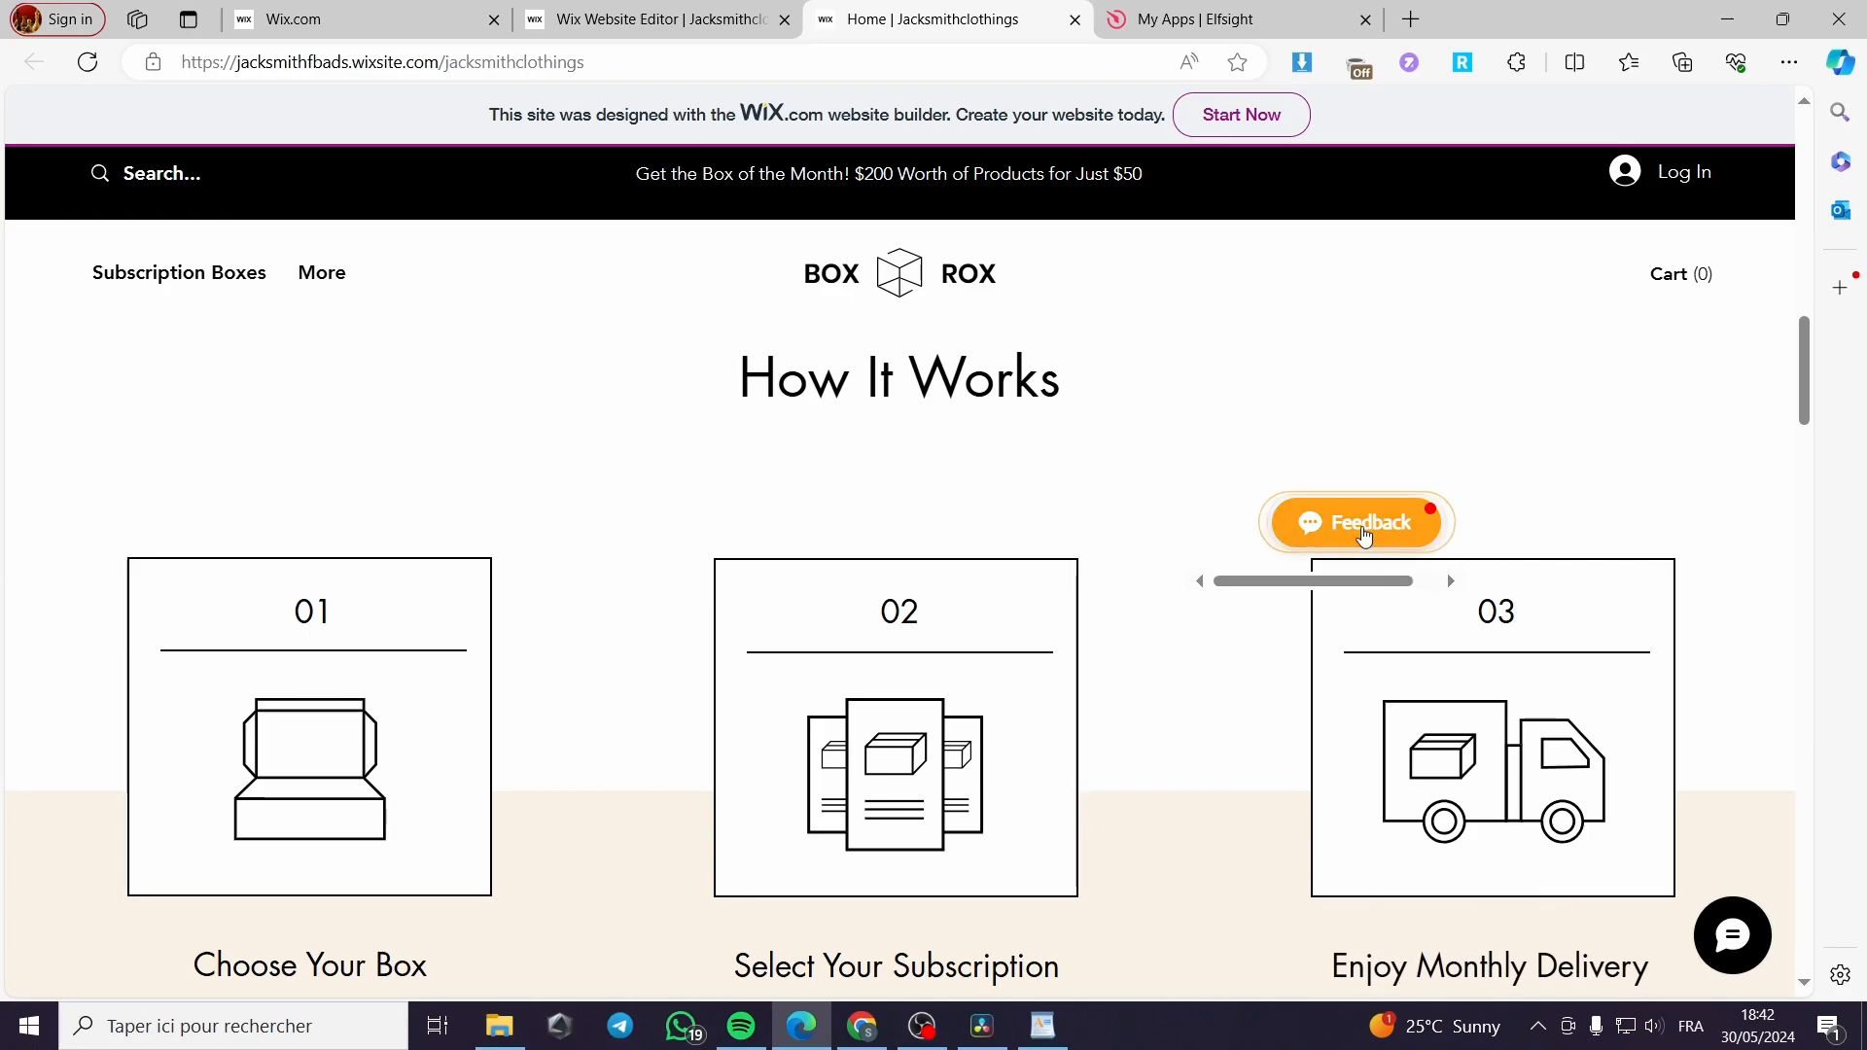
- Back in the Wix editor, make the HTML embed taller, fit it inside the How It Works section and save the site
click(653, 20)
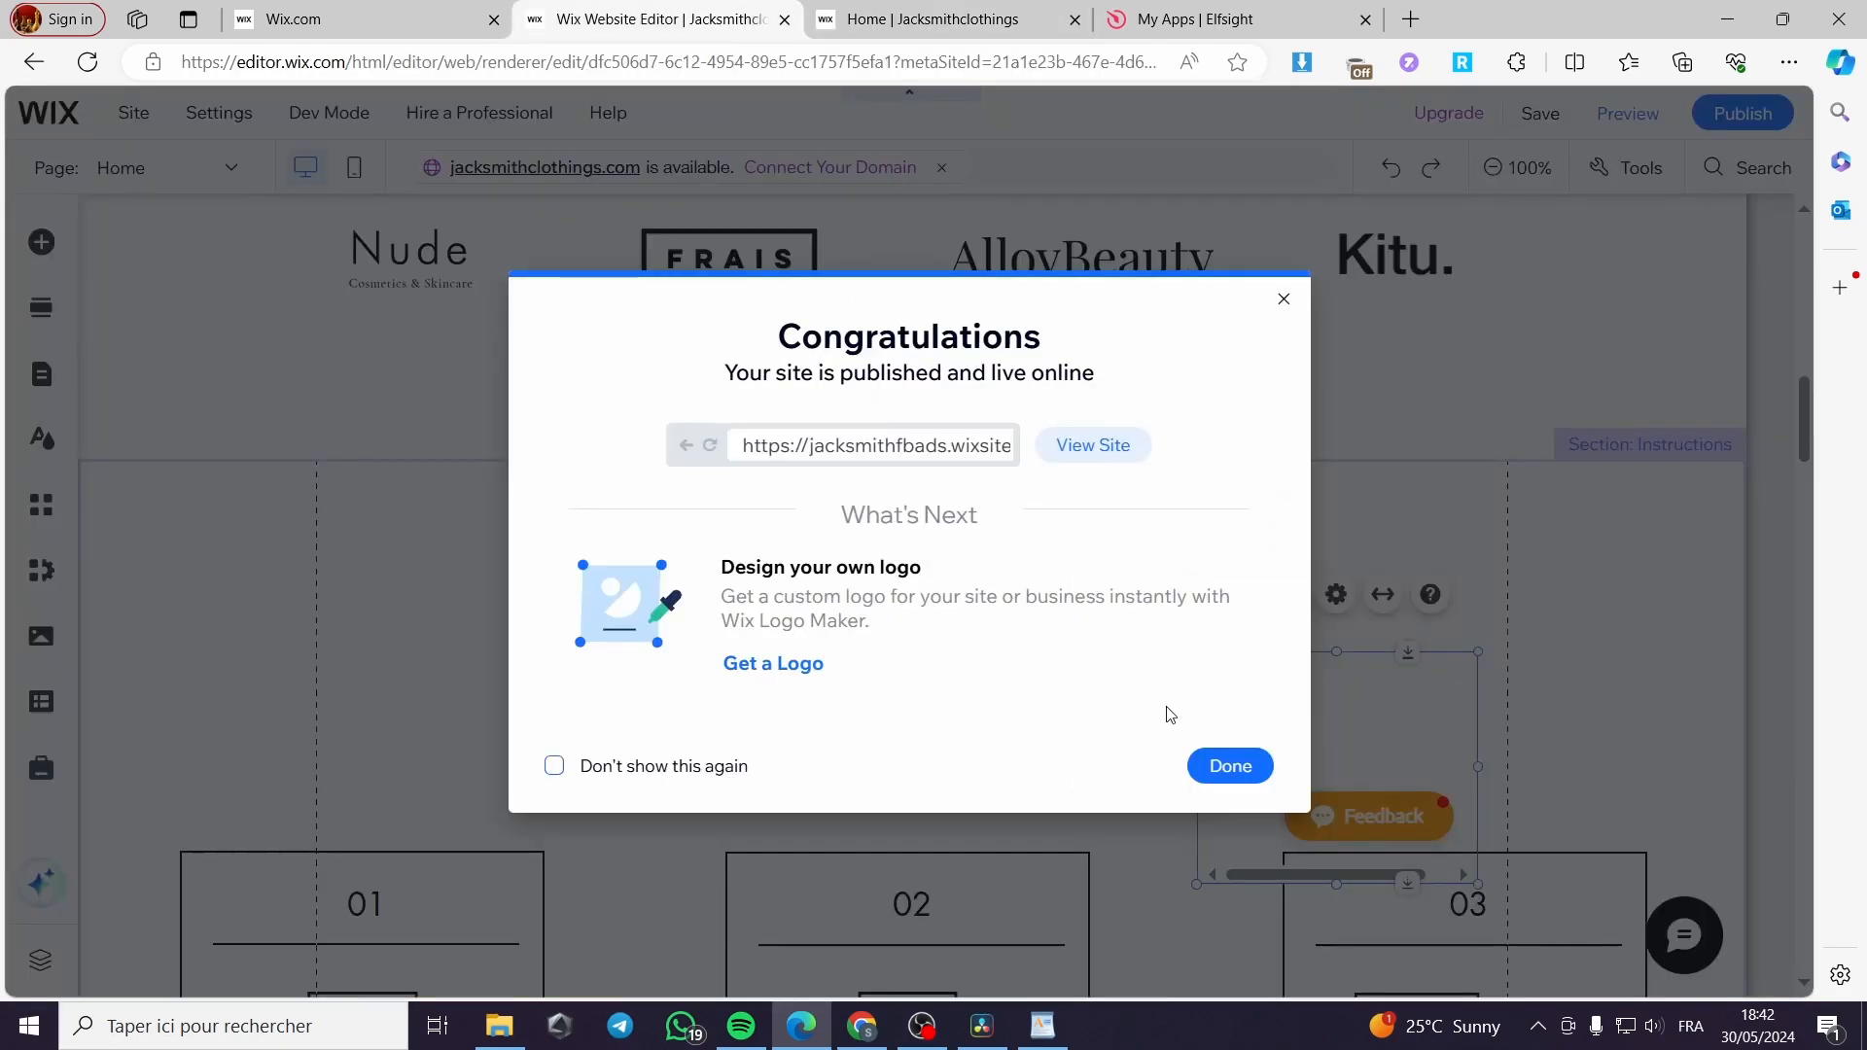
click(1230, 766)
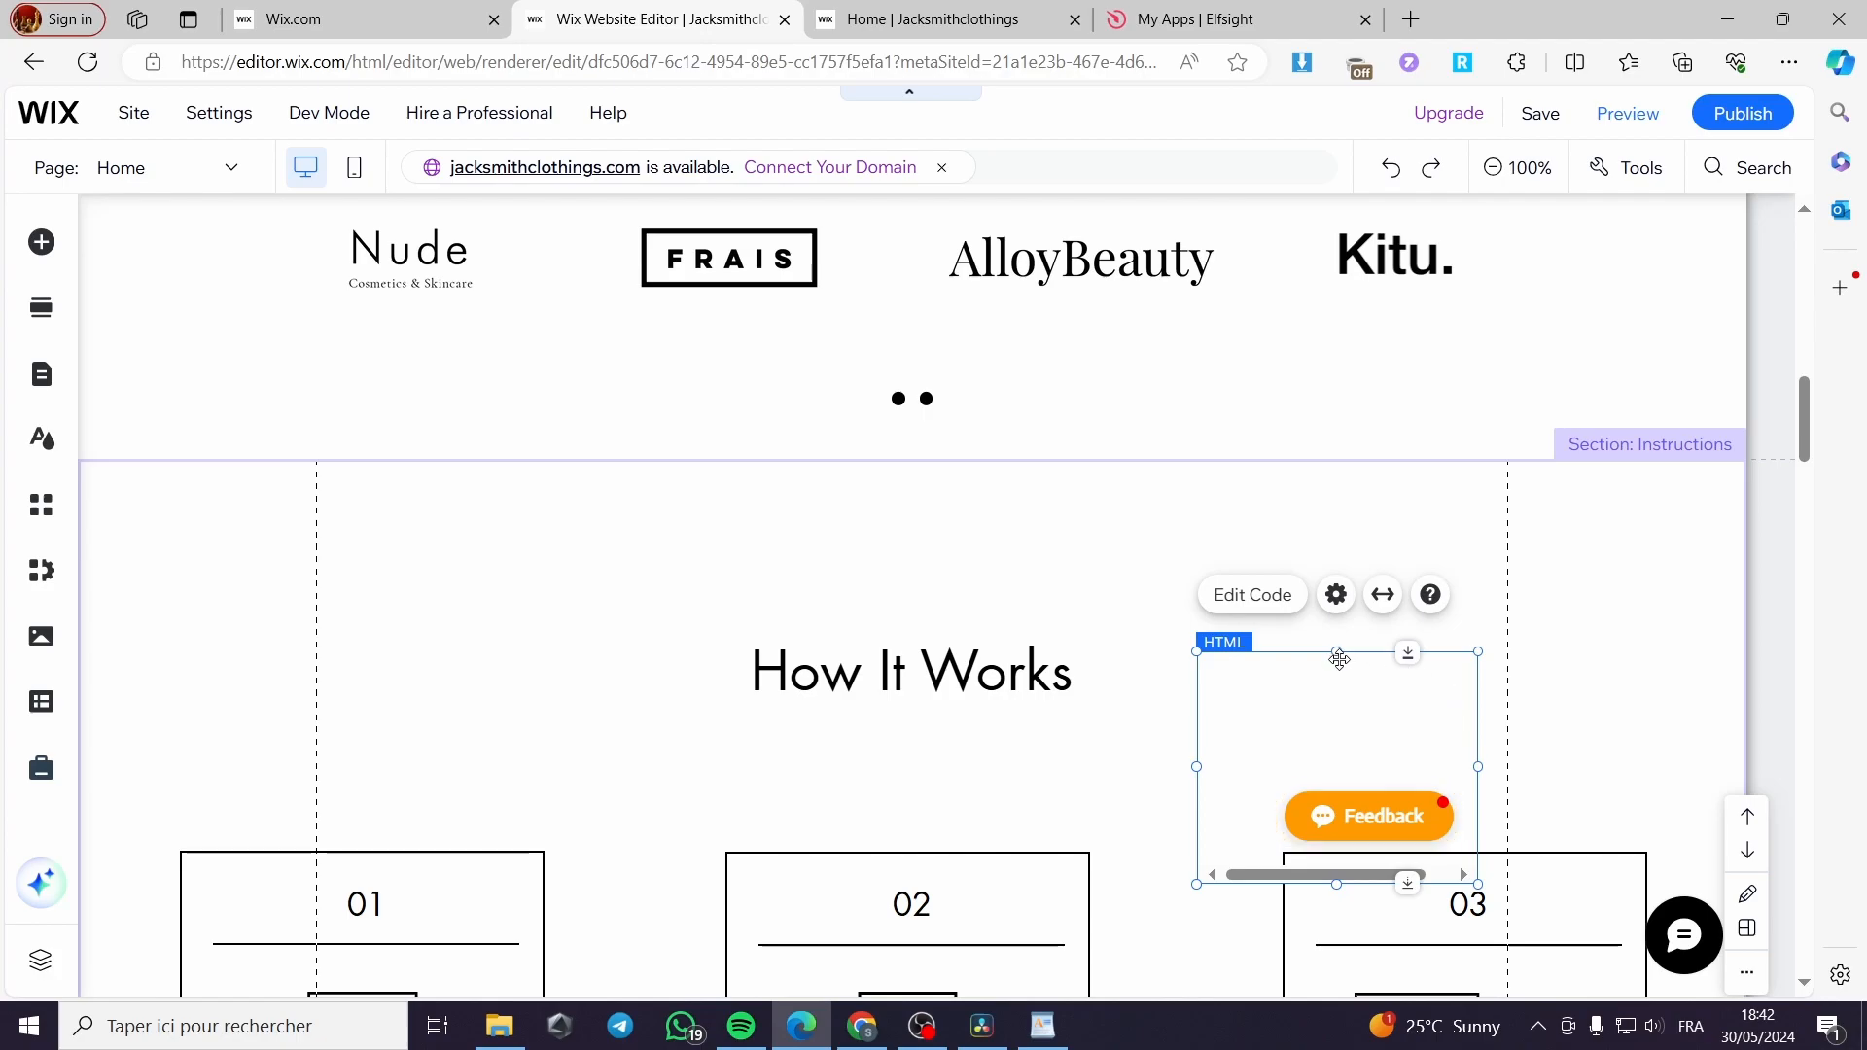
drag(1338, 650, 1340, 399)
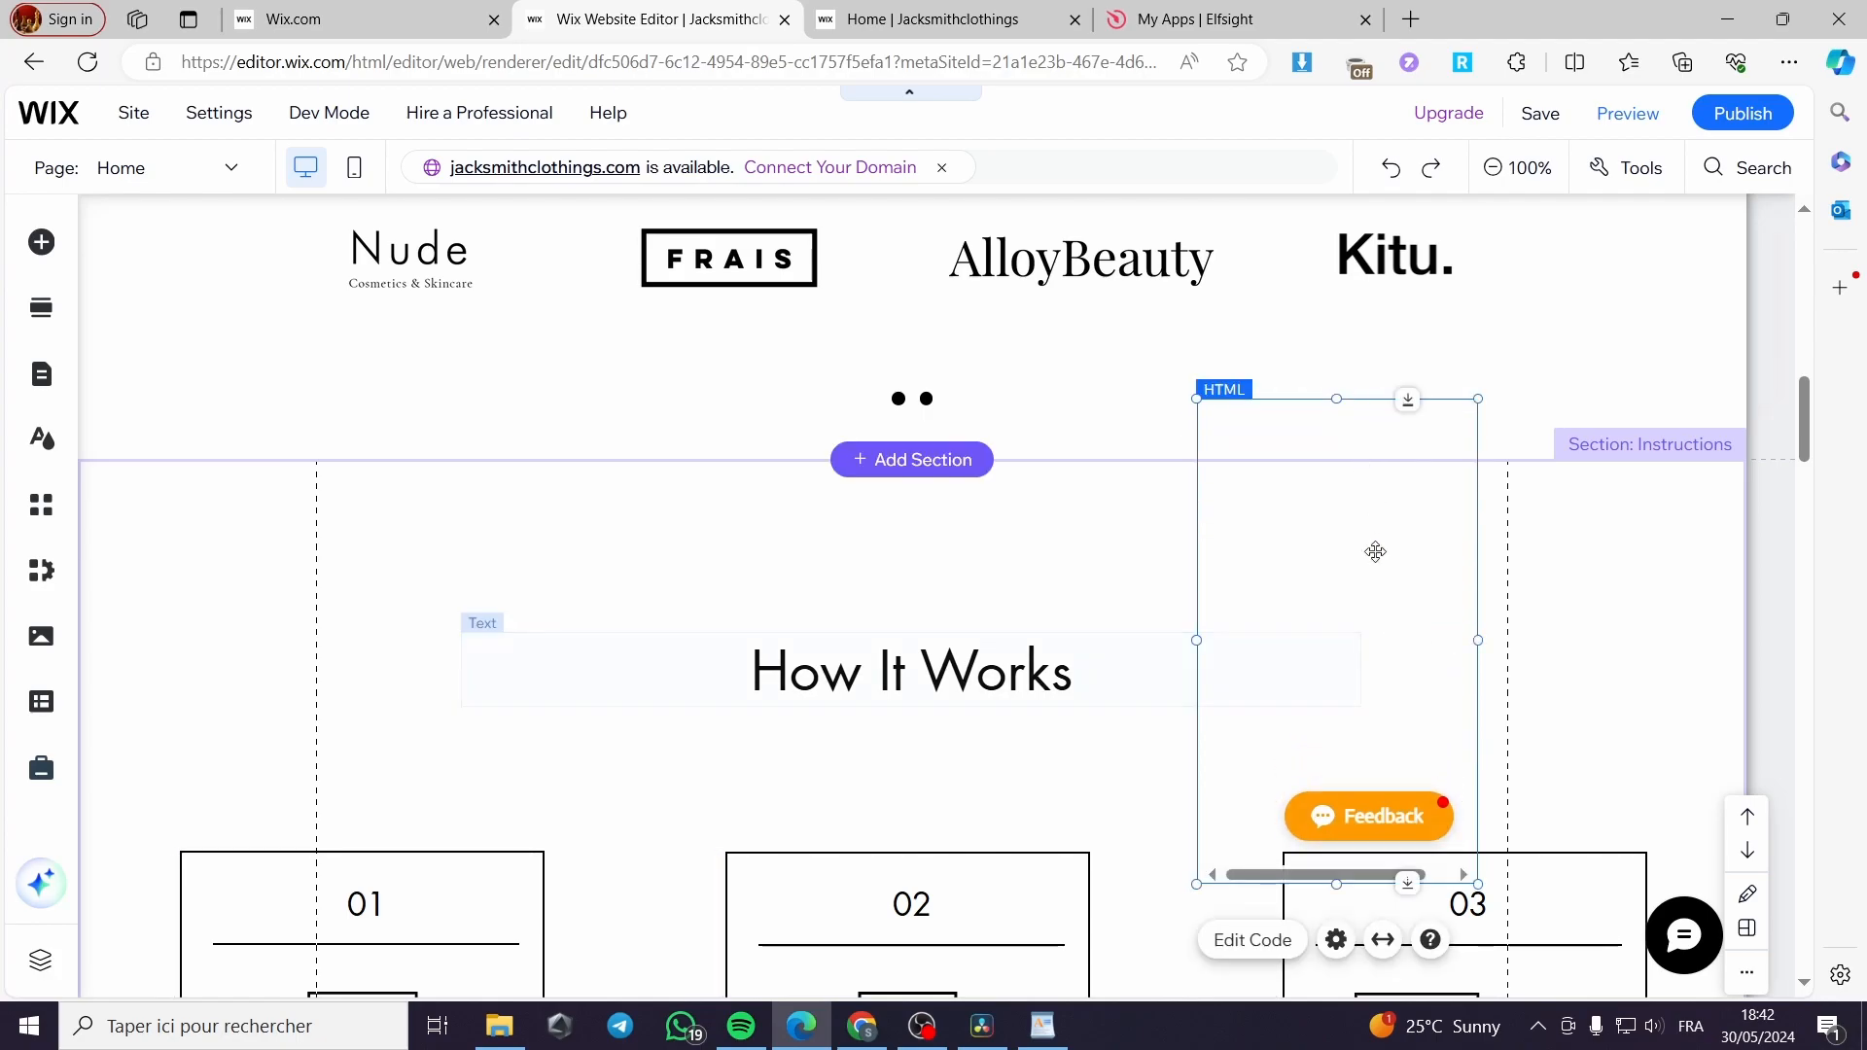
drag(1378, 626, 1338, 704)
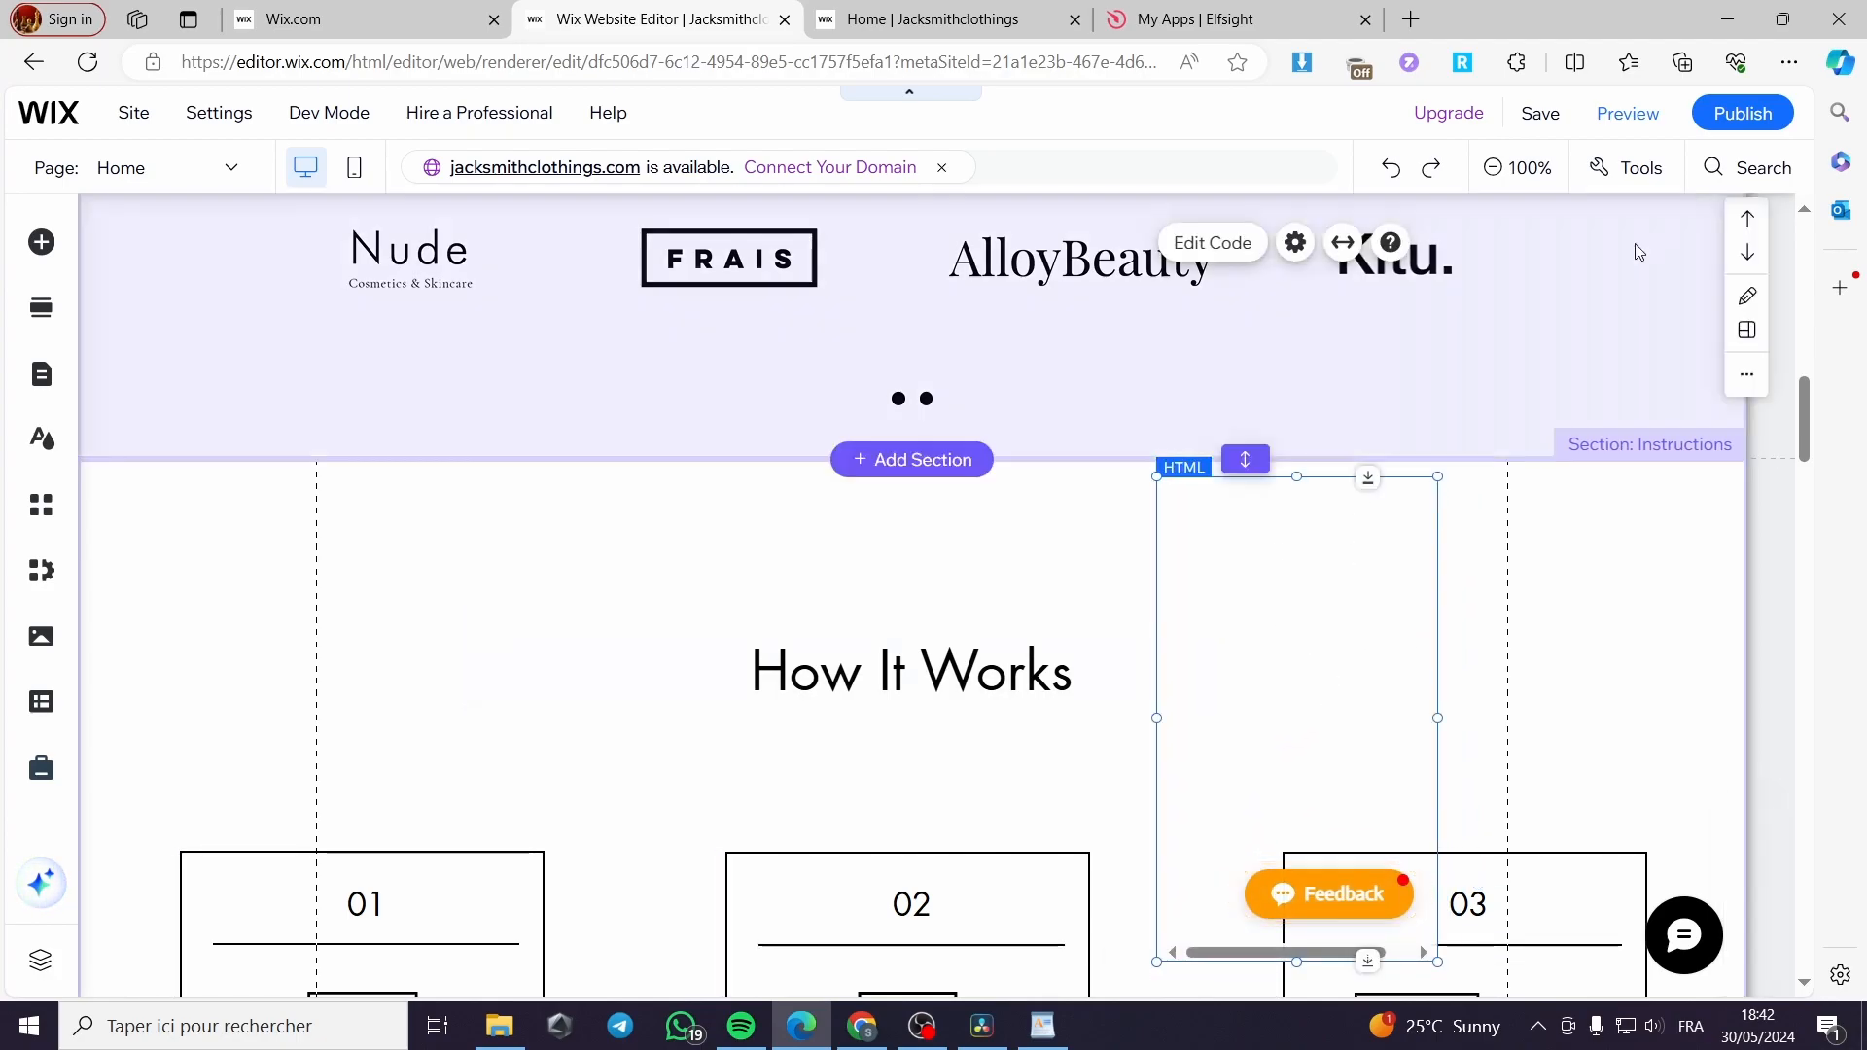
click(1554, 128)
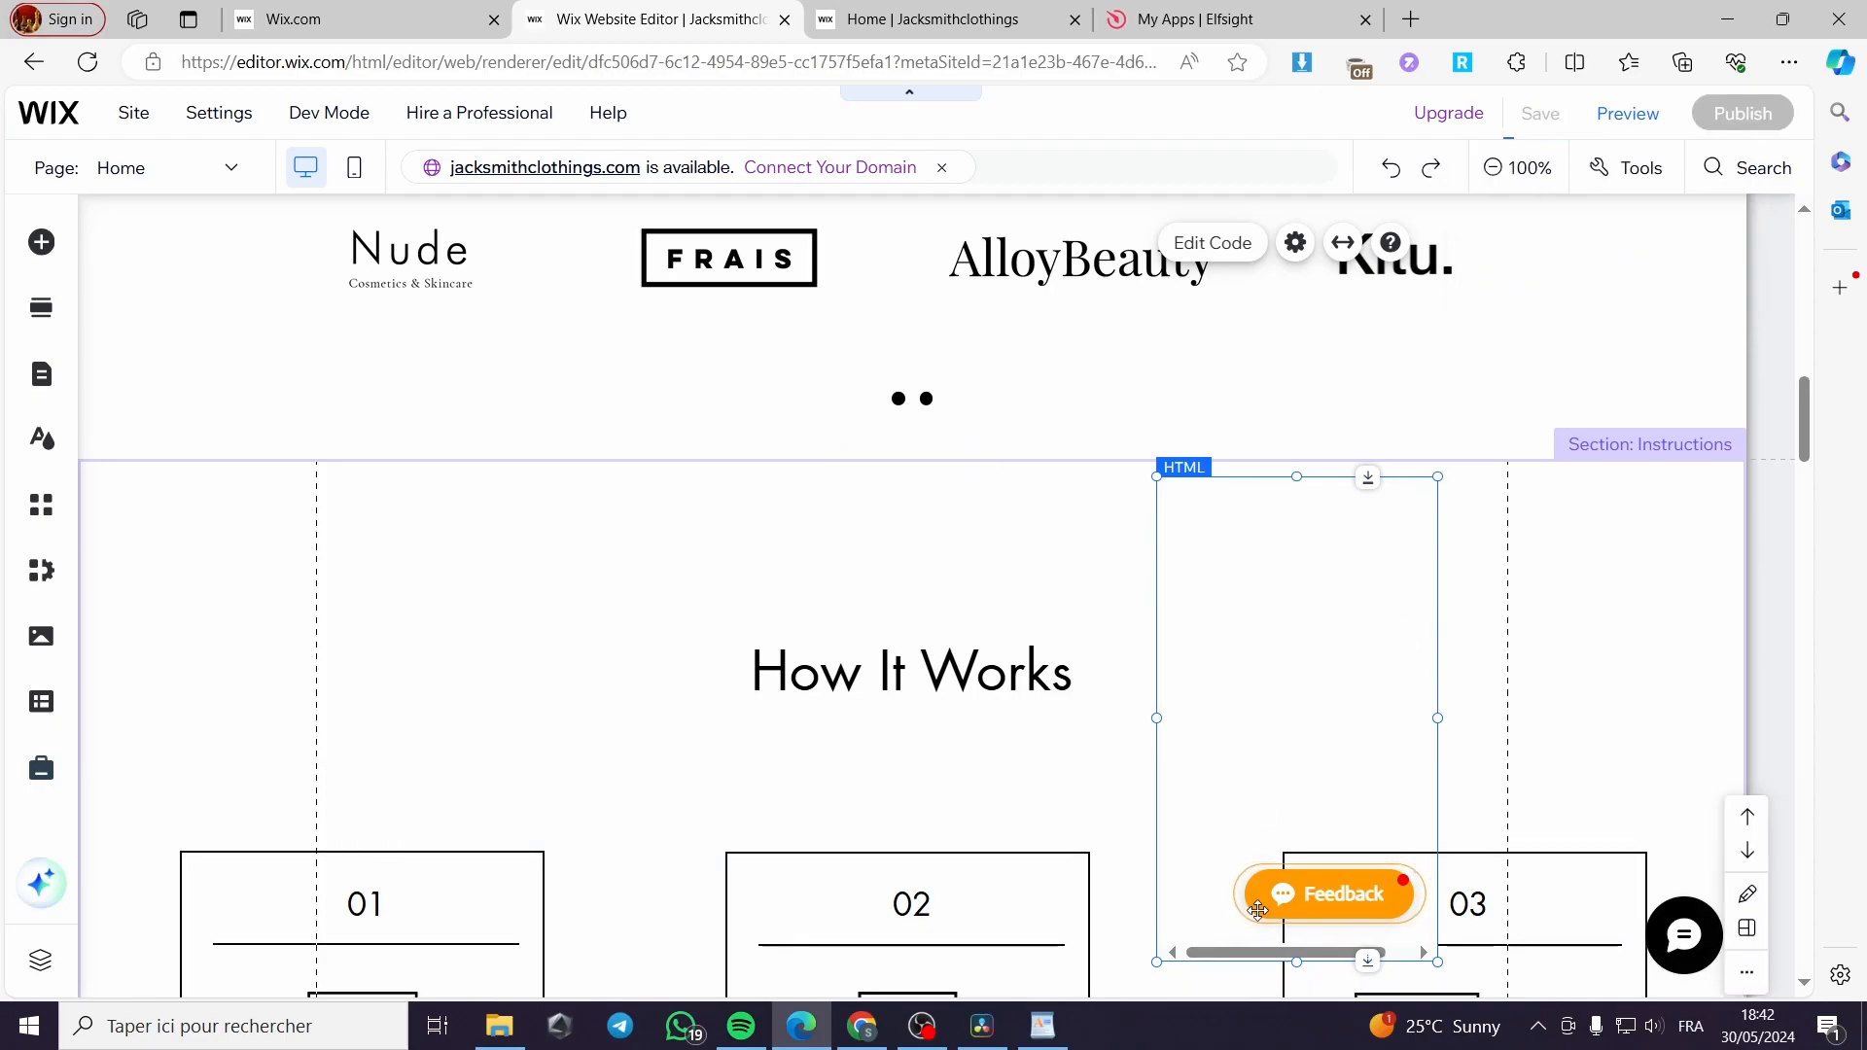
- Widen the HTML embed in the How It Works section, shift it toward the heading and save the site
drag(1438, 718, 1549, 716)
drag(1299, 717, 1208, 709)
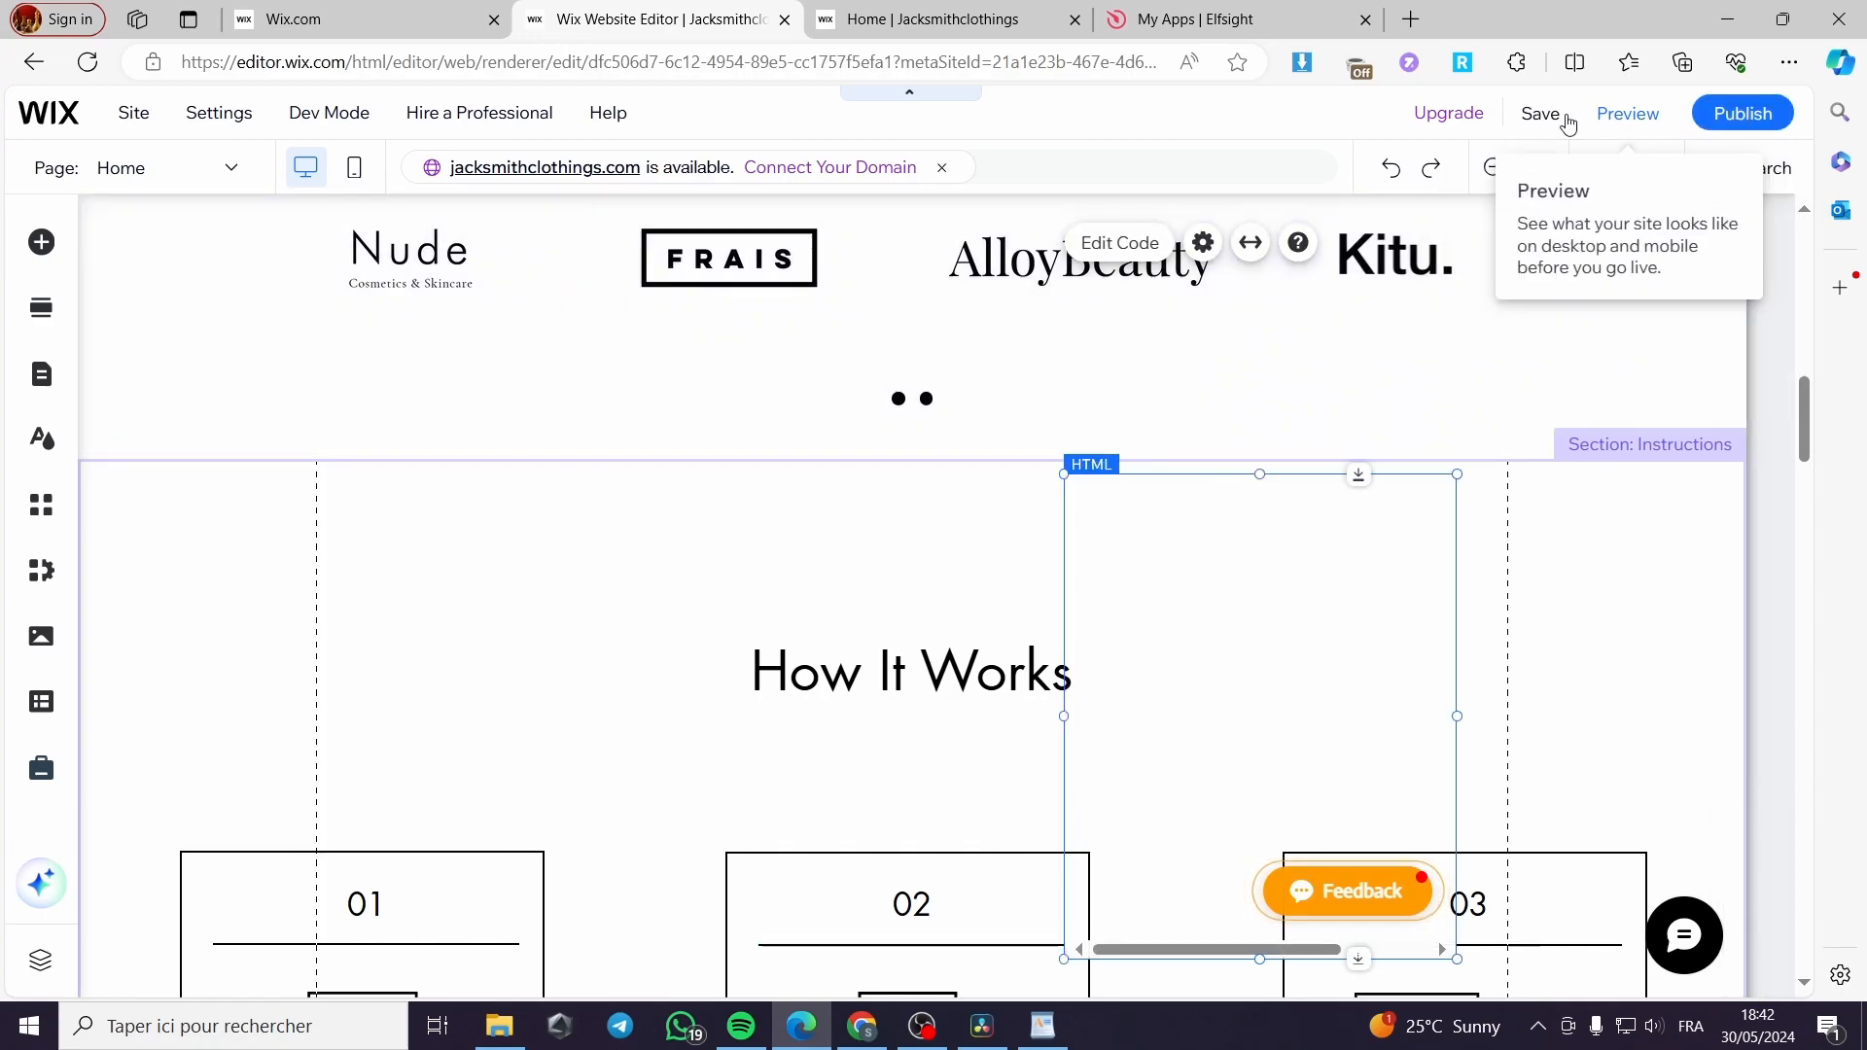
click(1547, 116)
- Preview the site, send the test message "hi" through the WhatsApp chat widget and close the WhatsApp window
mouse_move(1767, 123)
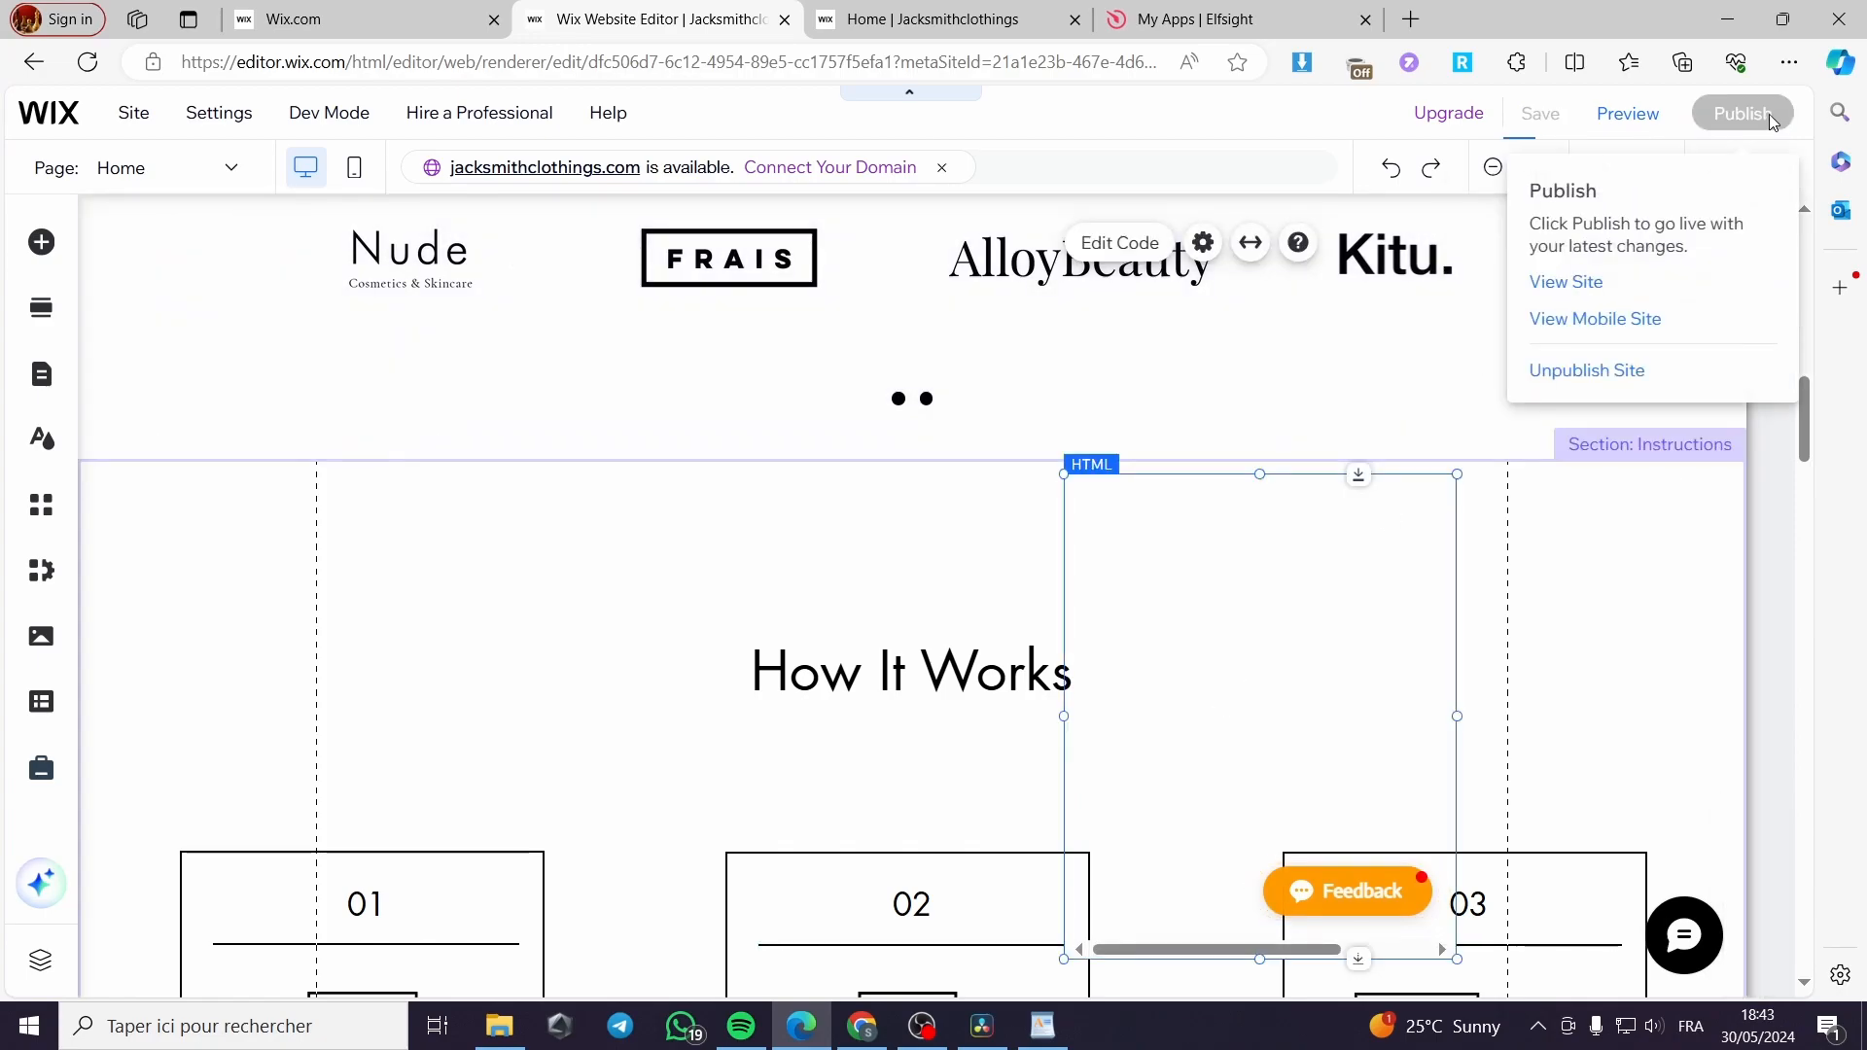
click(1642, 125)
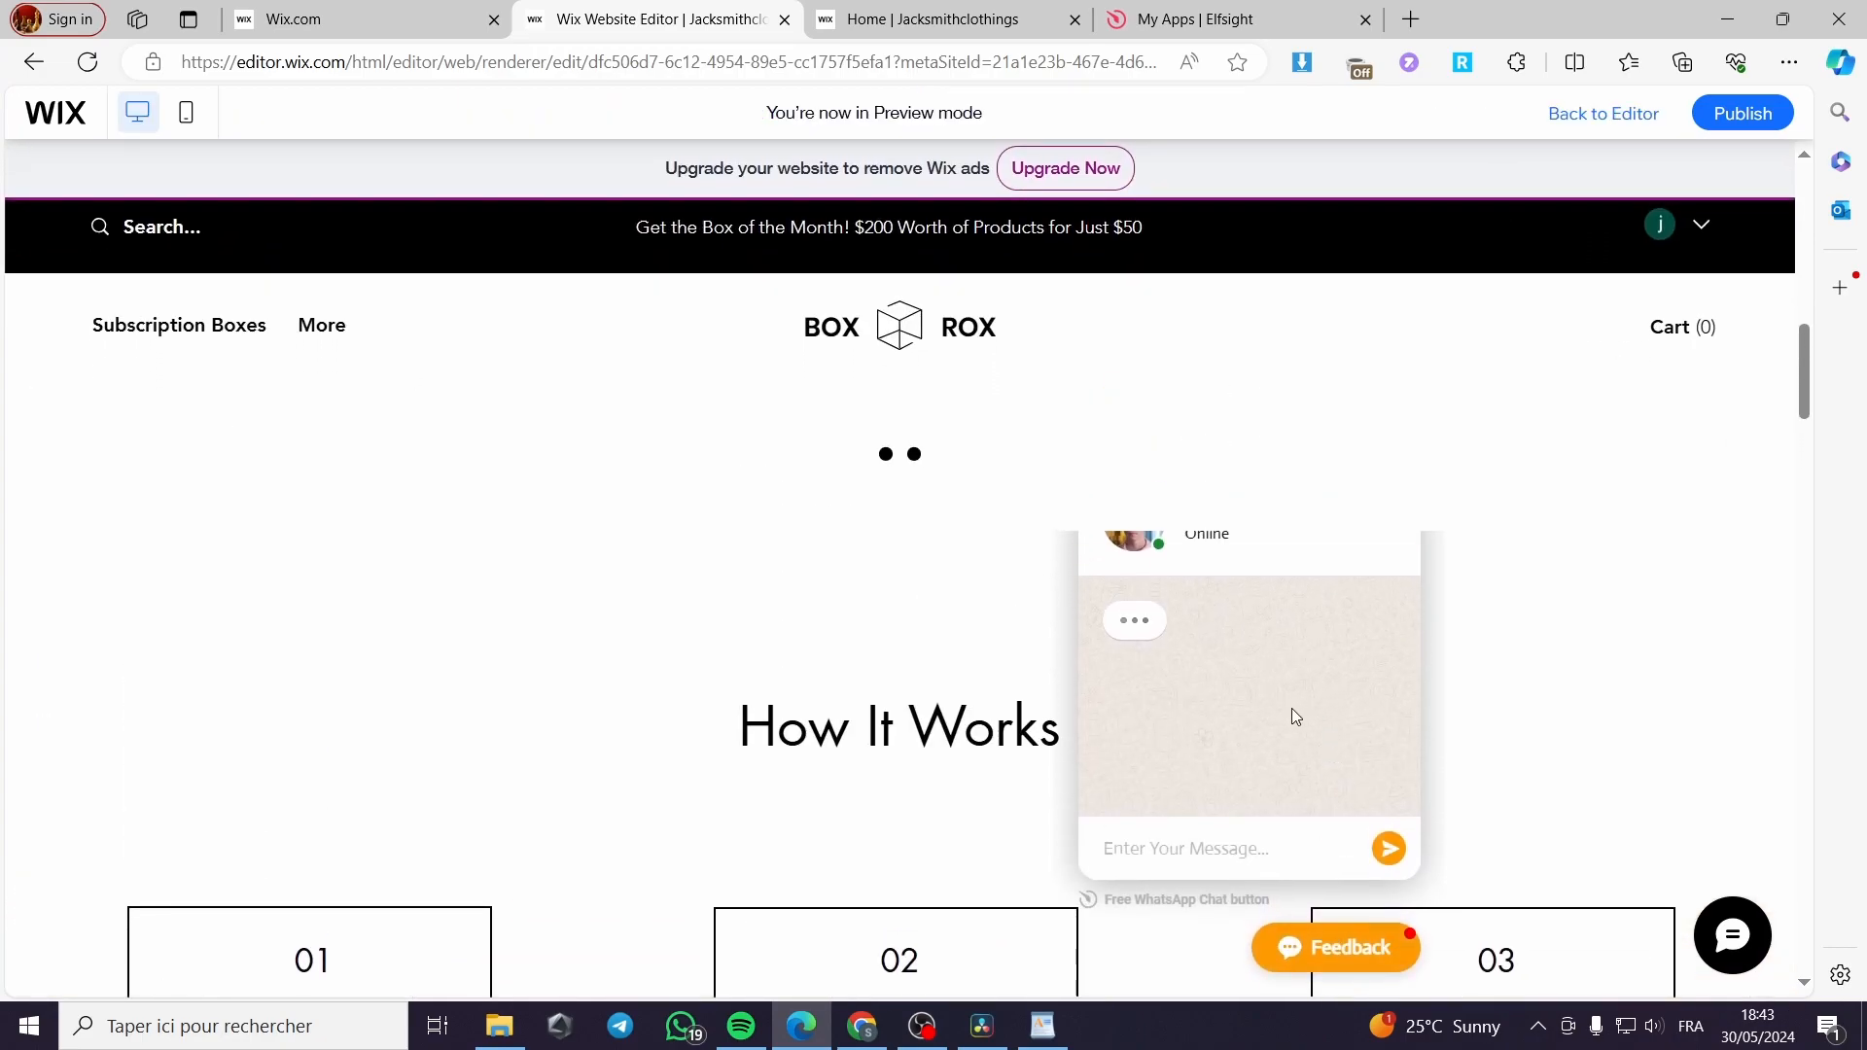
scroll(1294, 719, up, 1)
scroll(1235, 774, down, 2)
click(1240, 726)
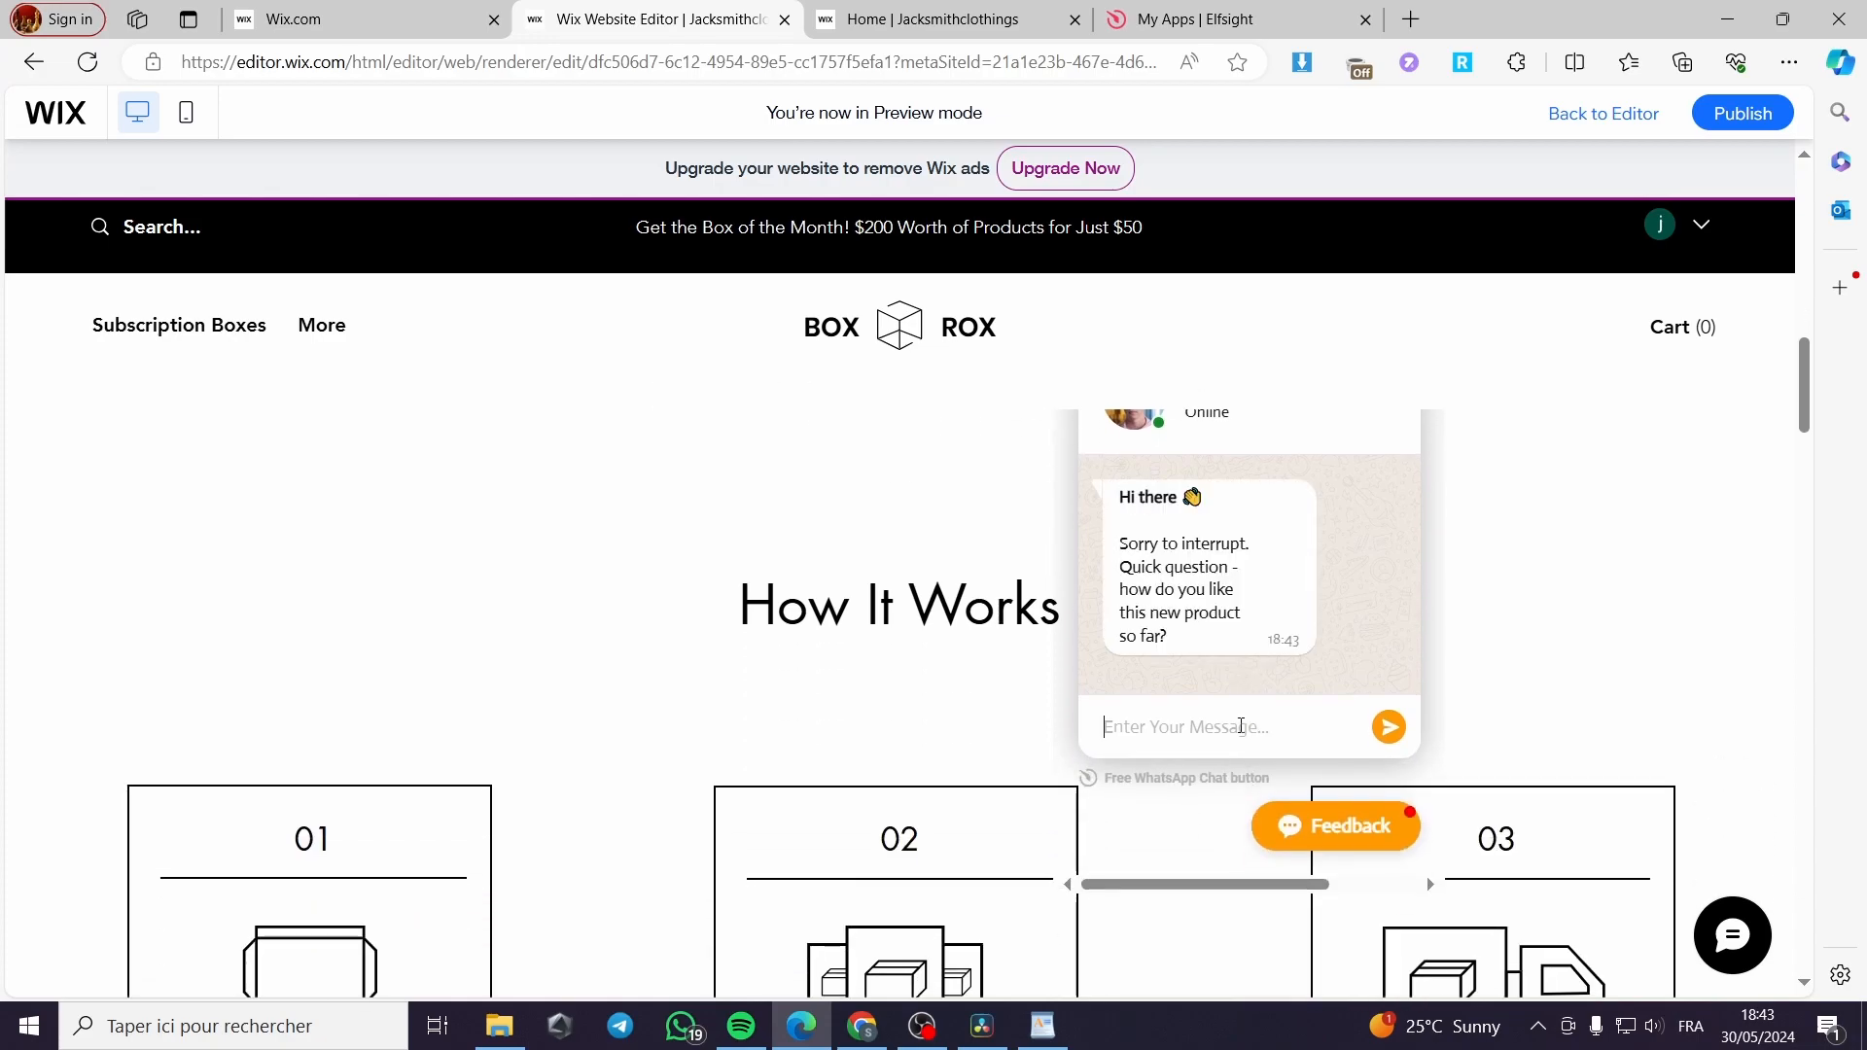
text(hi)
key(Return)
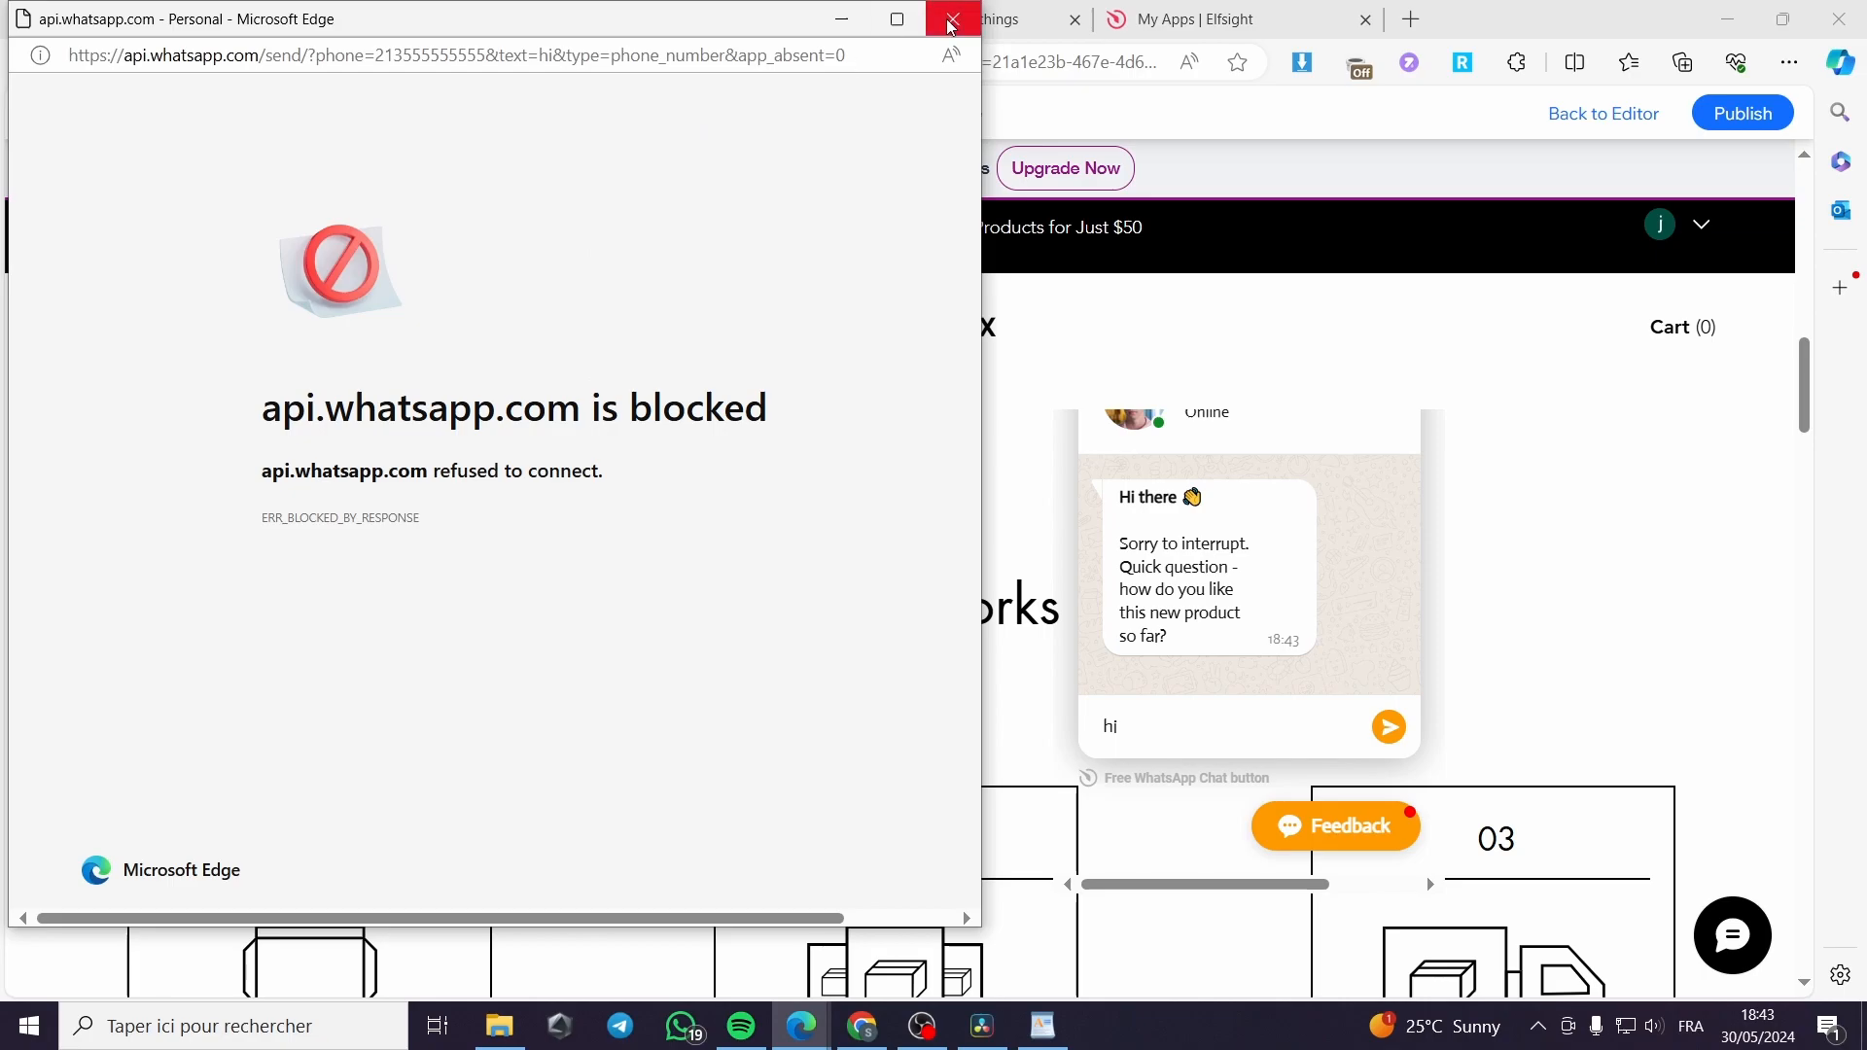
drag(739, 26, 1026, 100)
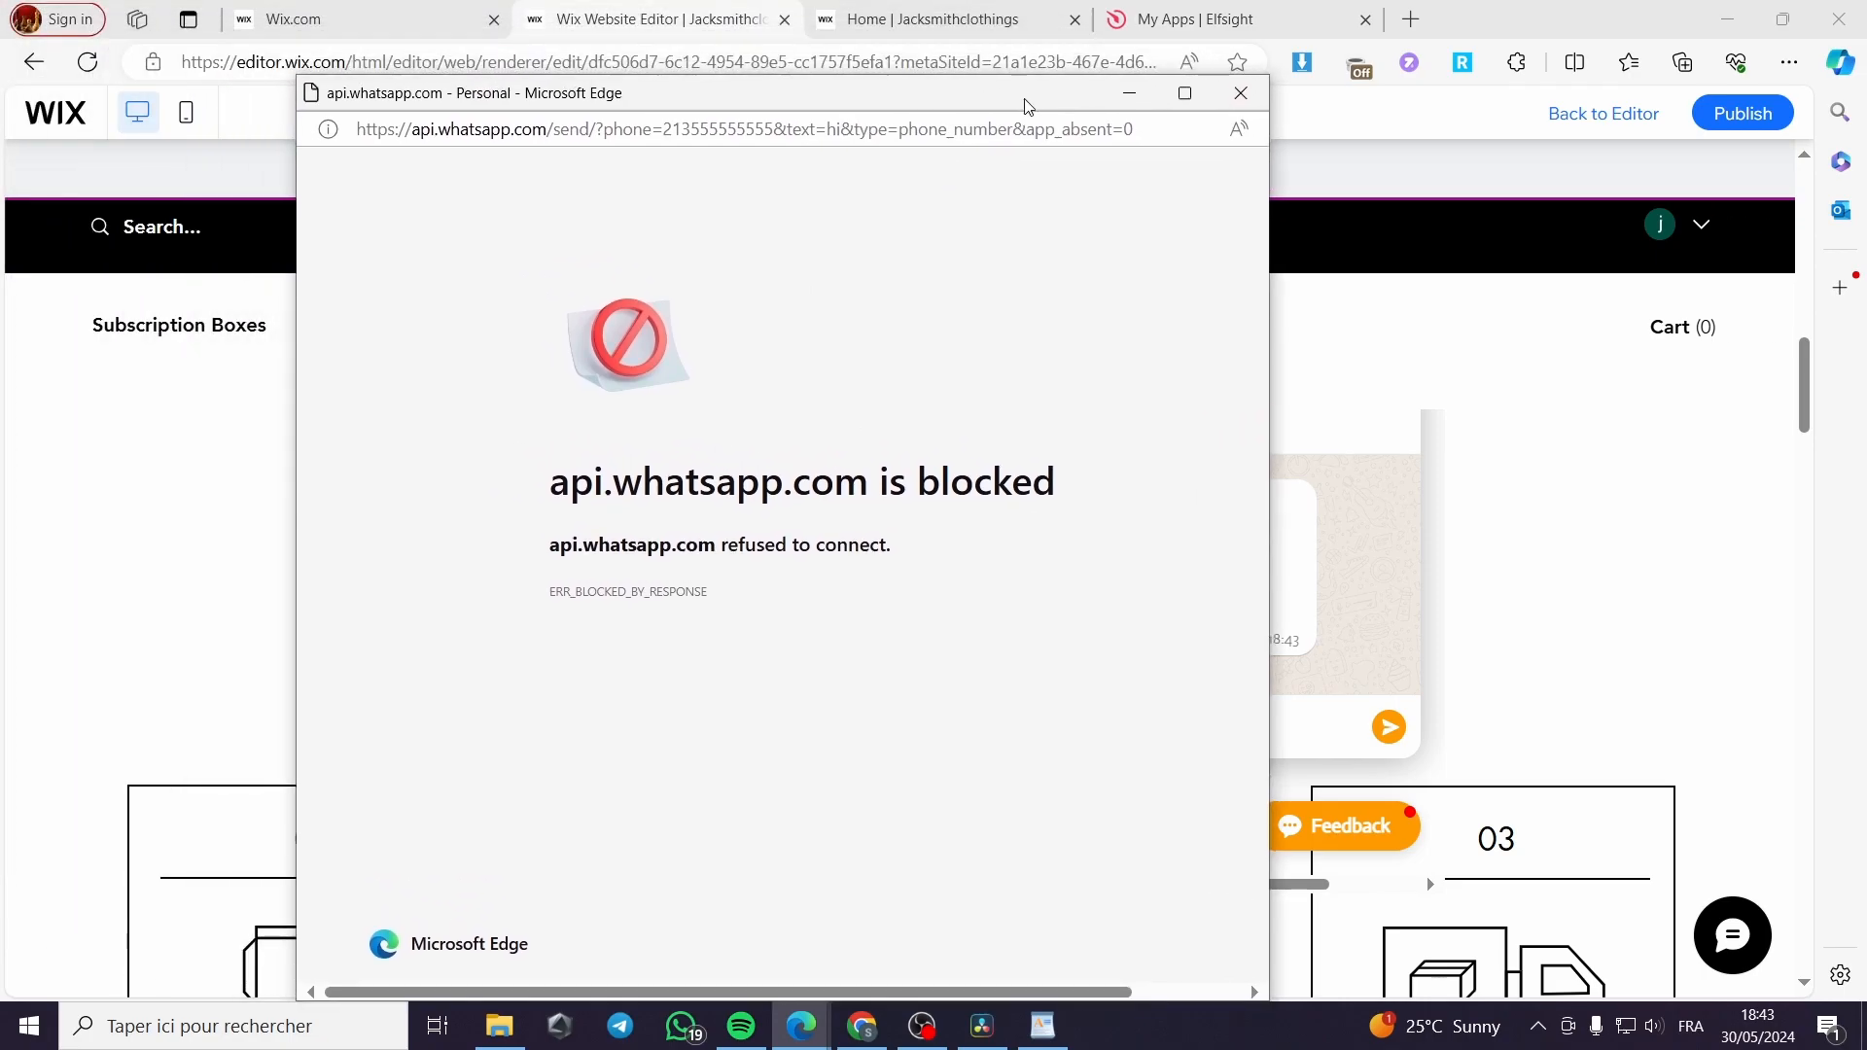
click(1240, 94)
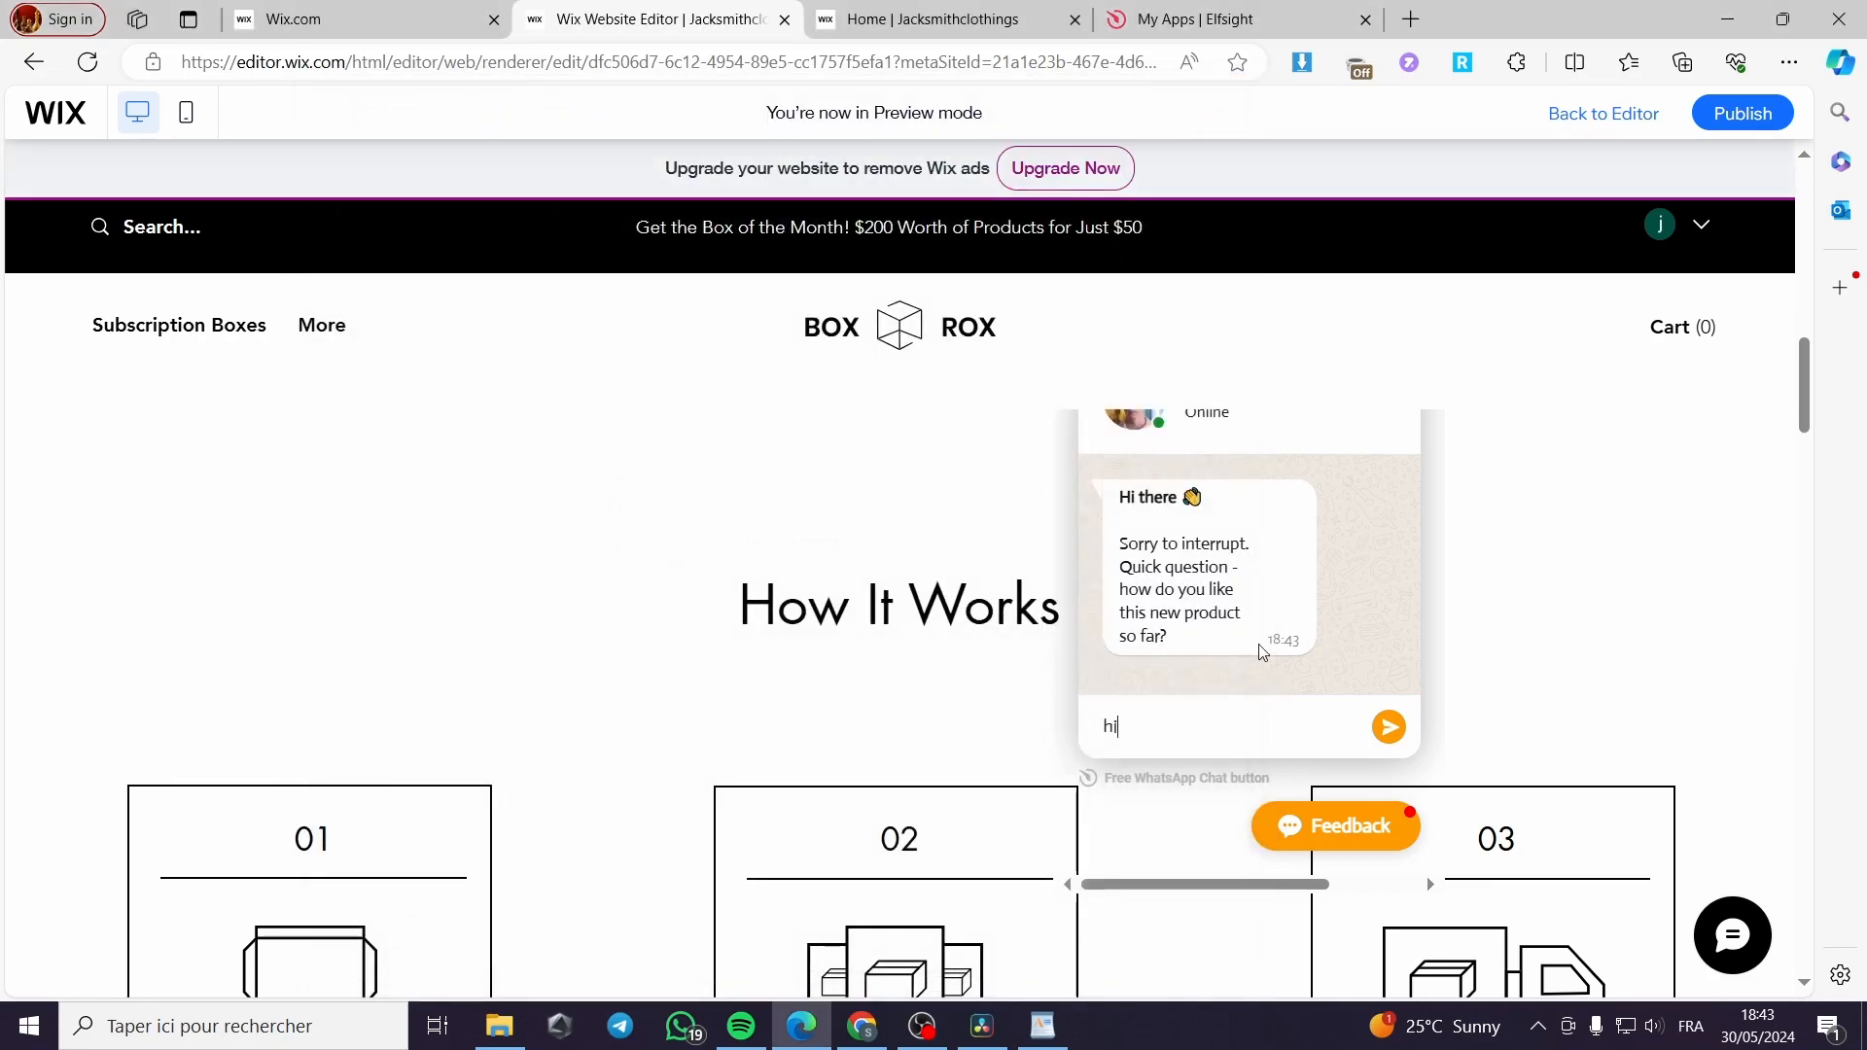